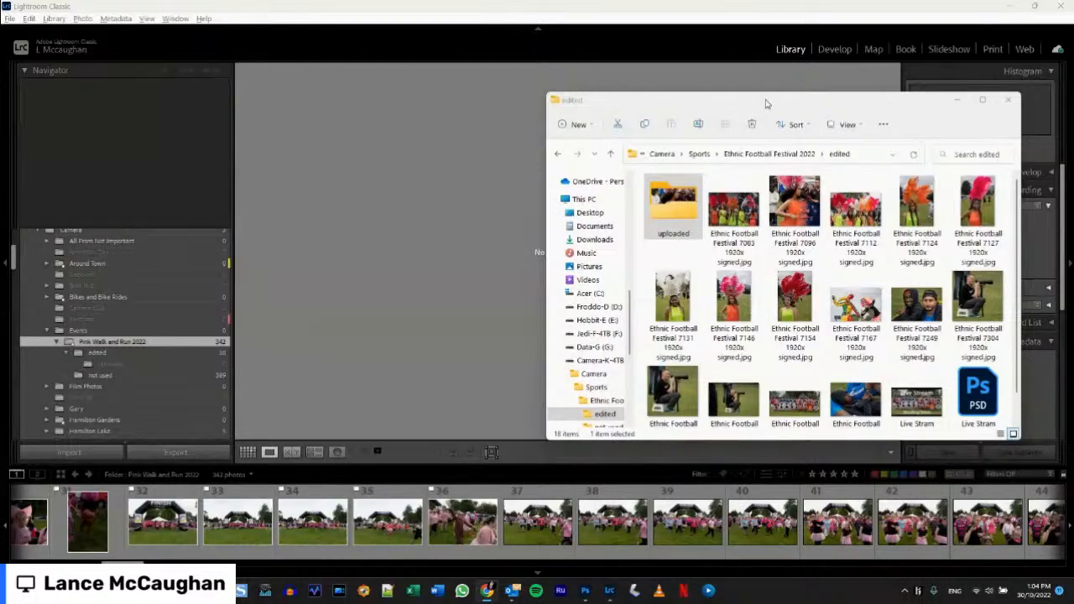
Switch to Lightroom Classic and open the Ethnic Football Festival 2022 folder under Sports.
{"action": "left_click_drag", "start_coordinate": [765, 103], "coordinate": [760, 110]}
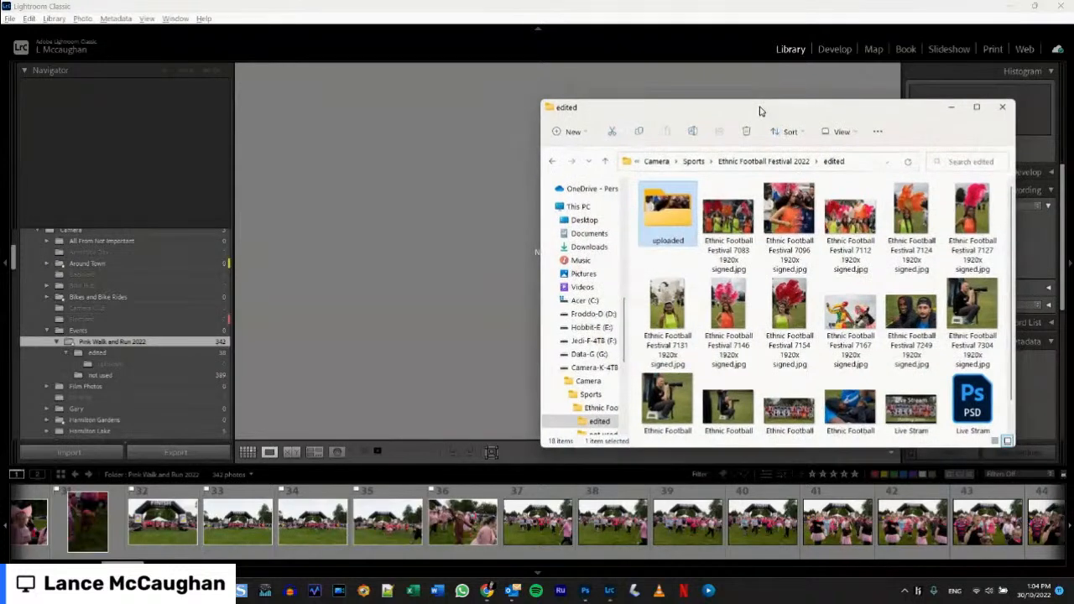
{"action": "left_click", "coordinate": [695, 5]}
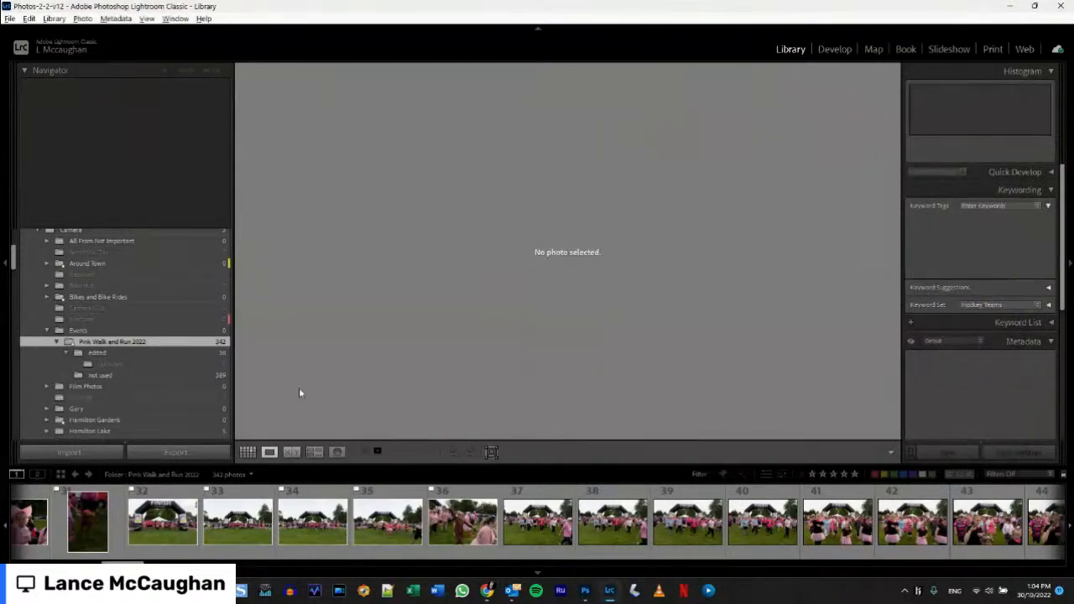
{"action": "scroll", "coordinate": [93, 359], "scroll_direction": "down", "scroll_amount": 5}
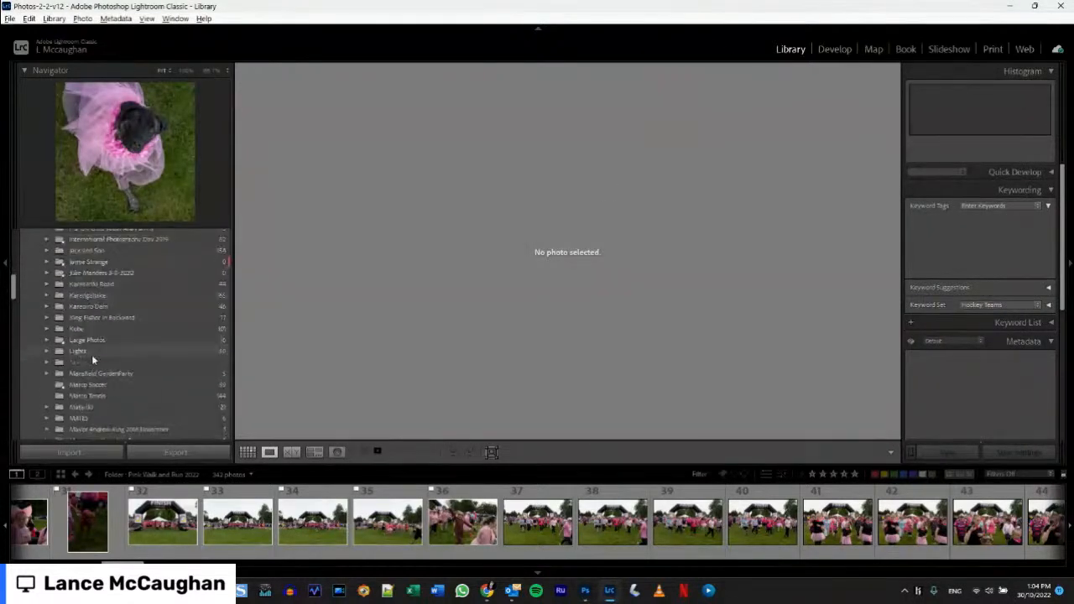
{"action": "scroll", "coordinate": [93, 360], "scroll_direction": "up", "scroll_amount": 10}
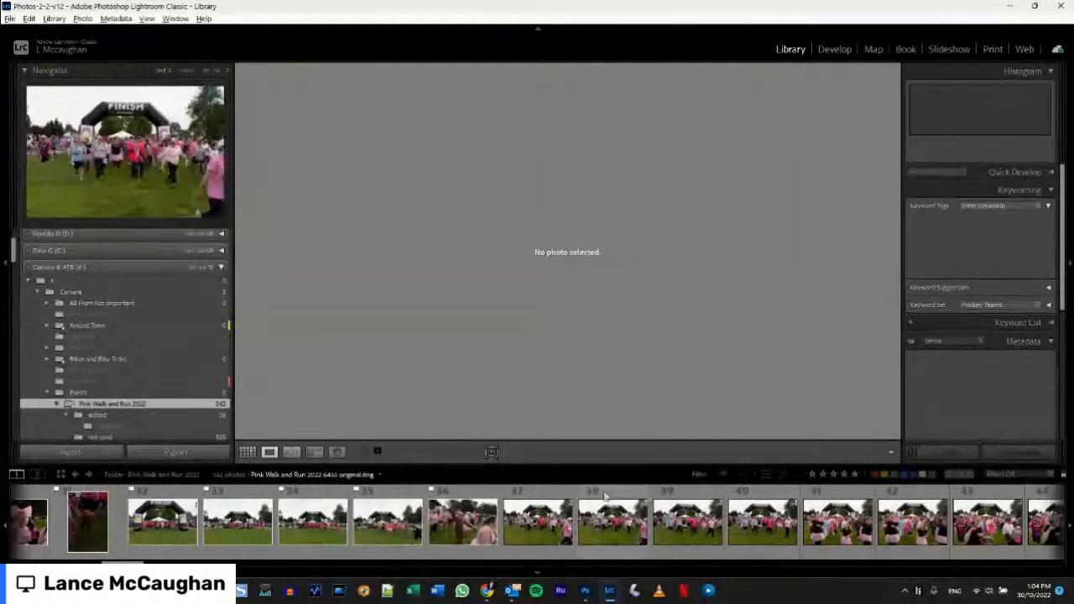
{"action": "scroll", "coordinate": [148, 410], "scroll_direction": "down", "scroll_amount": 5}
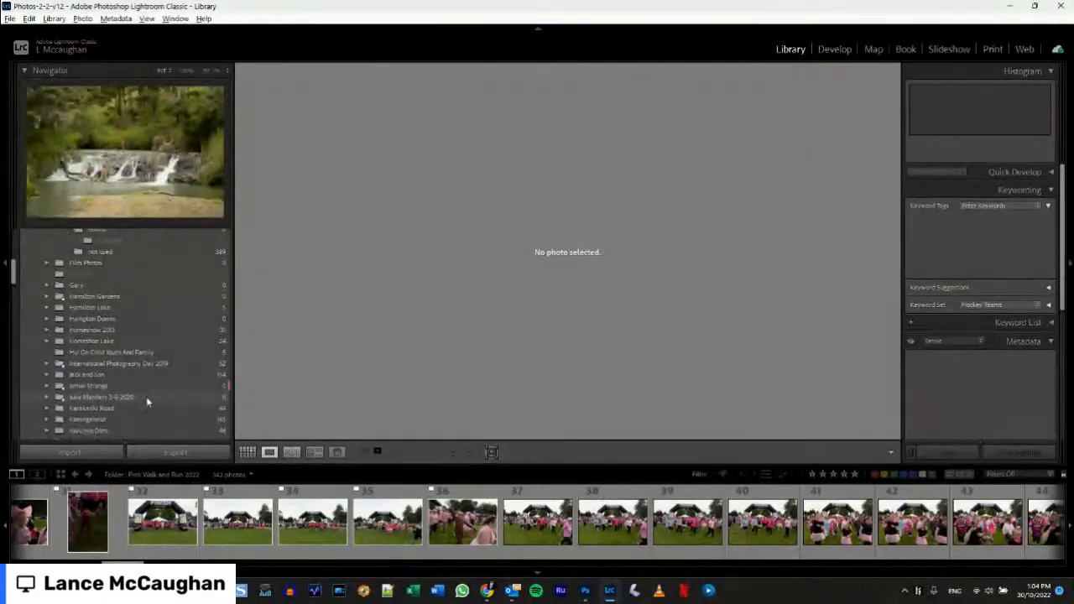
{"action": "scroll", "coordinate": [147, 403], "scroll_direction": "down", "scroll_amount": 10}
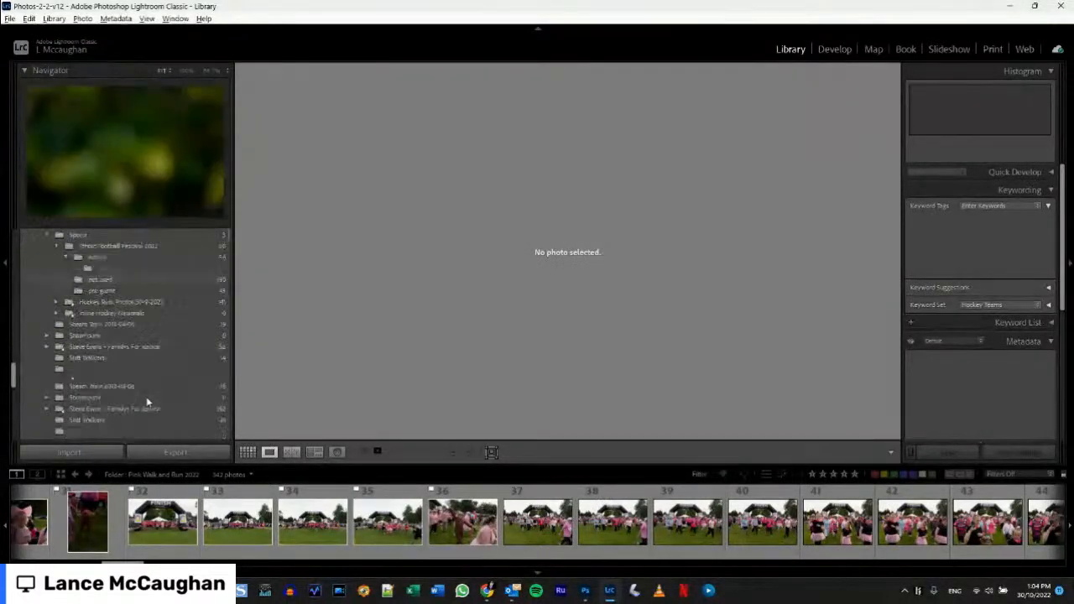
{"action": "scroll", "coordinate": [148, 396], "scroll_direction": "up", "scroll_amount": 5}
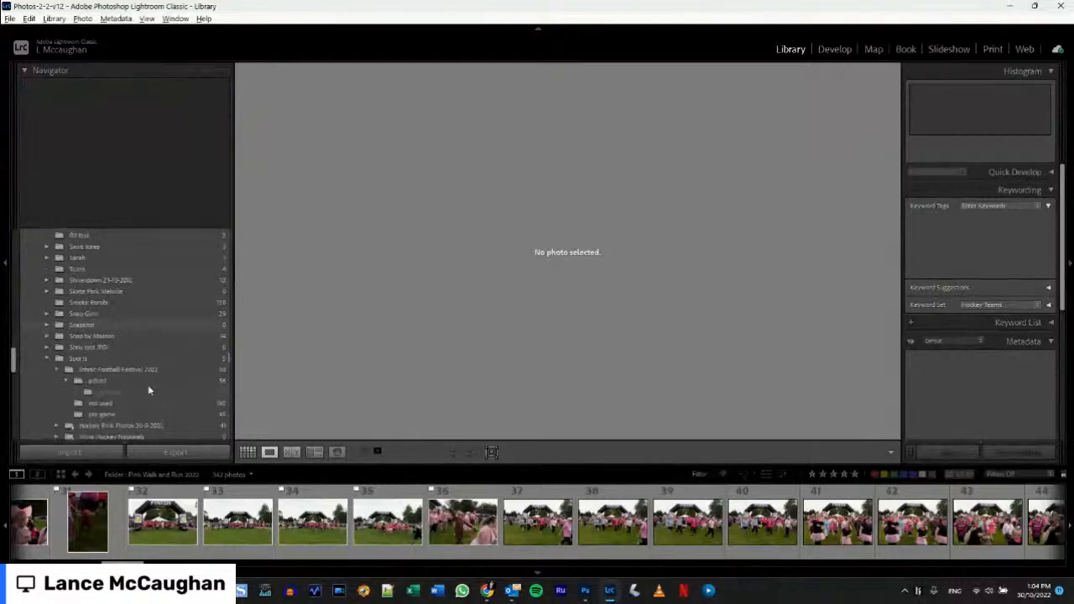
{"action": "scroll", "coordinate": [149, 390], "scroll_direction": "down", "scroll_amount": 3}
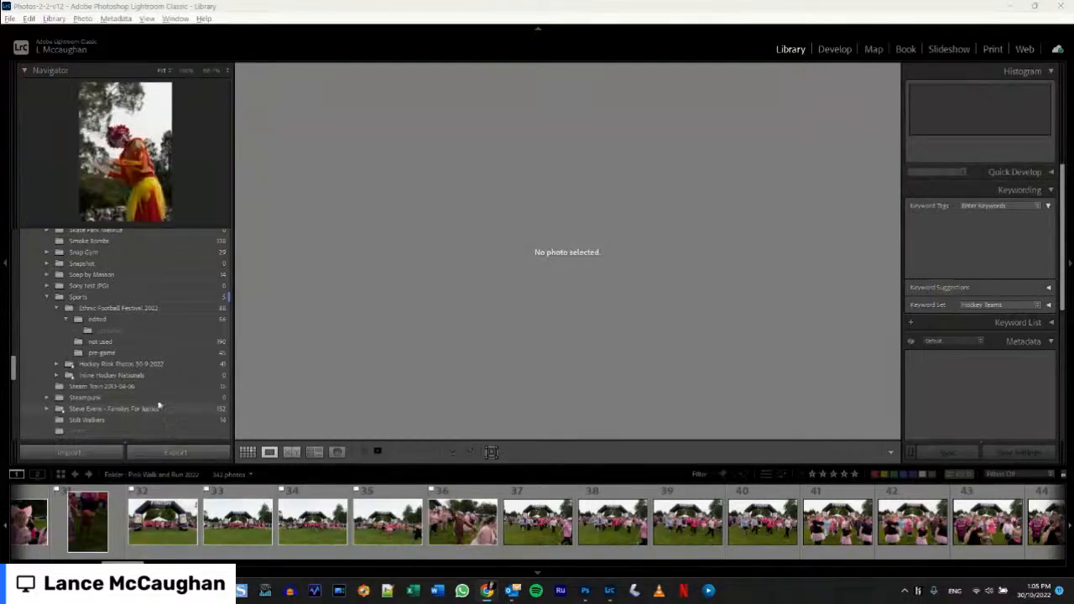
{"action": "left_click", "coordinate": [116, 309]}
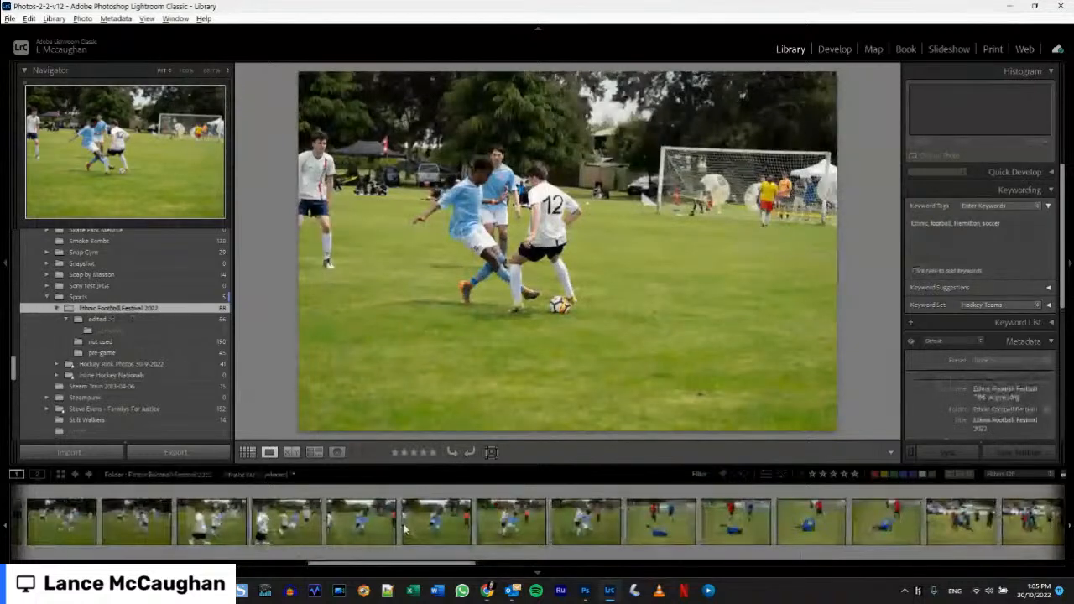
Compare the consecutive shots of the blue and red players chasing the ball, around photos 7236 to 7240.
{"action": "scroll", "coordinate": [848, 528], "scroll_direction": "down", "scroll_amount": 5}
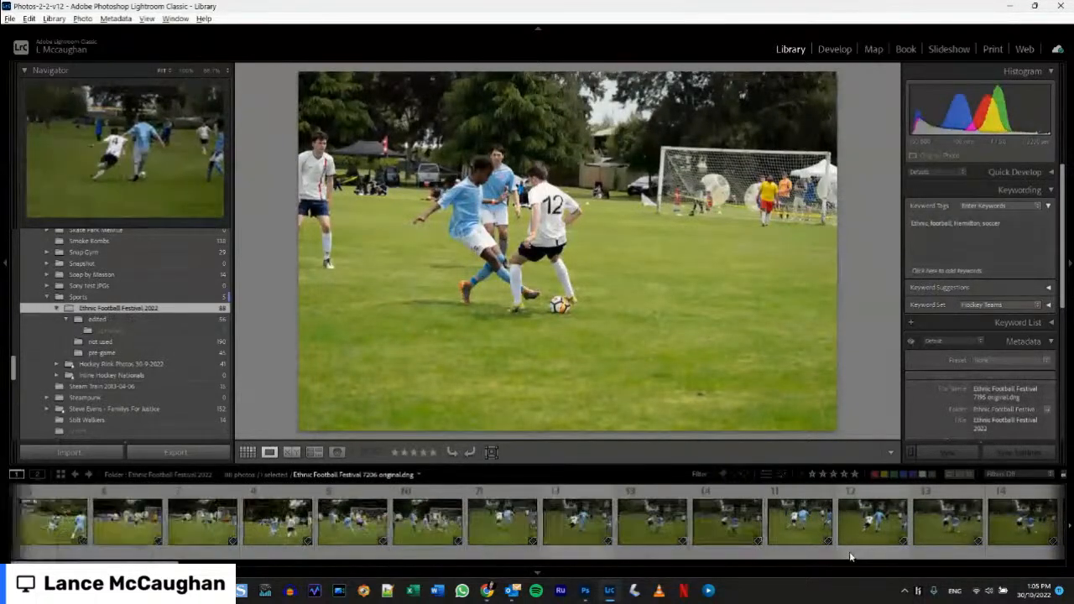
{"action": "scroll", "coordinate": [851, 555], "scroll_direction": "down", "scroll_amount": 5}
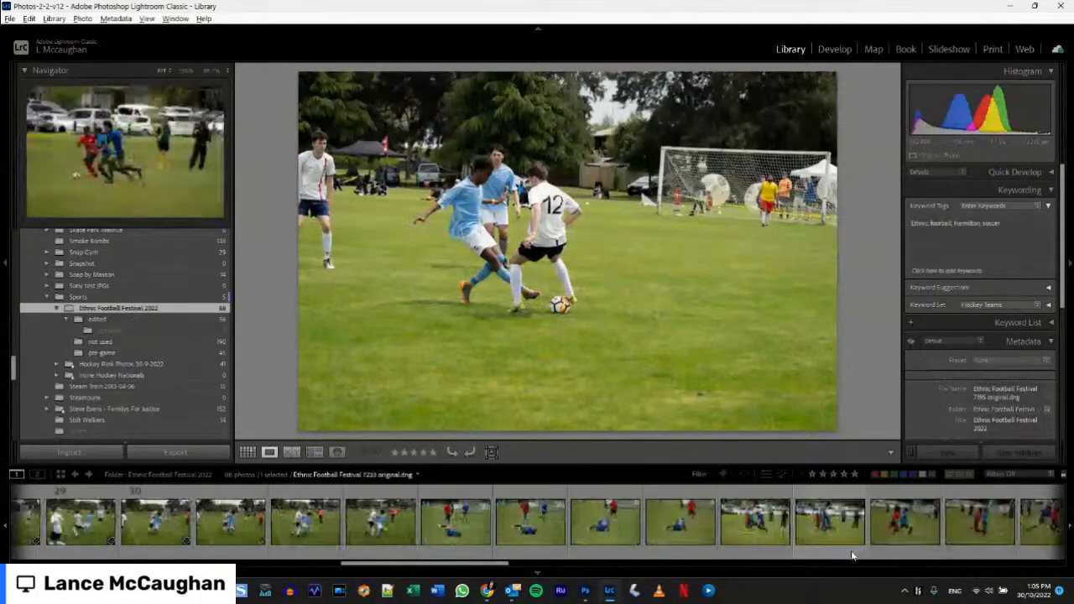
{"action": "scroll", "coordinate": [851, 555], "scroll_direction": "down", "scroll_amount": 3}
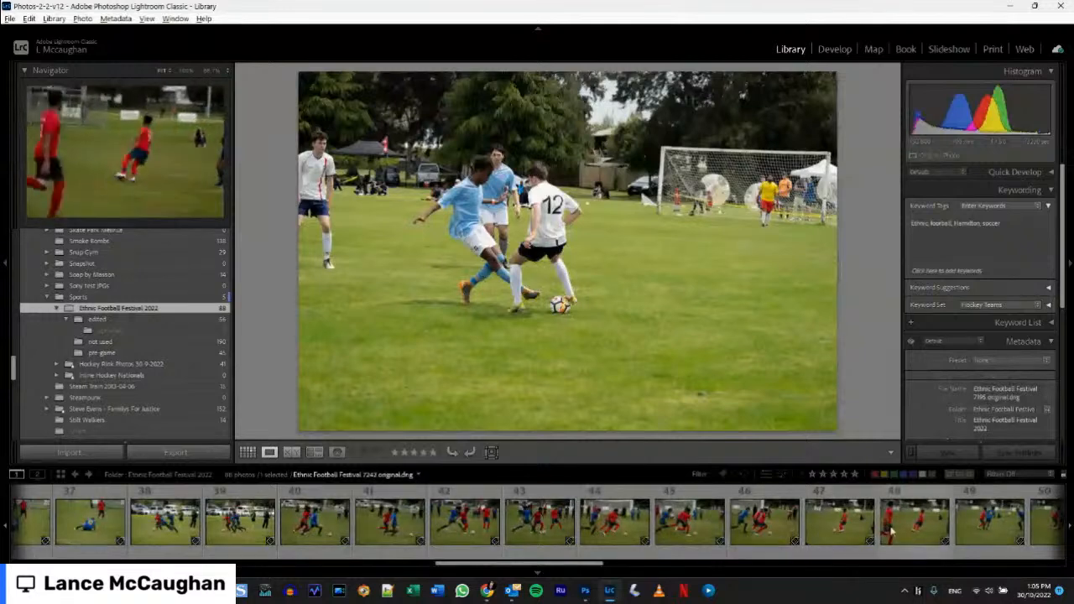
{"action": "left_click", "coordinate": [762, 550]}
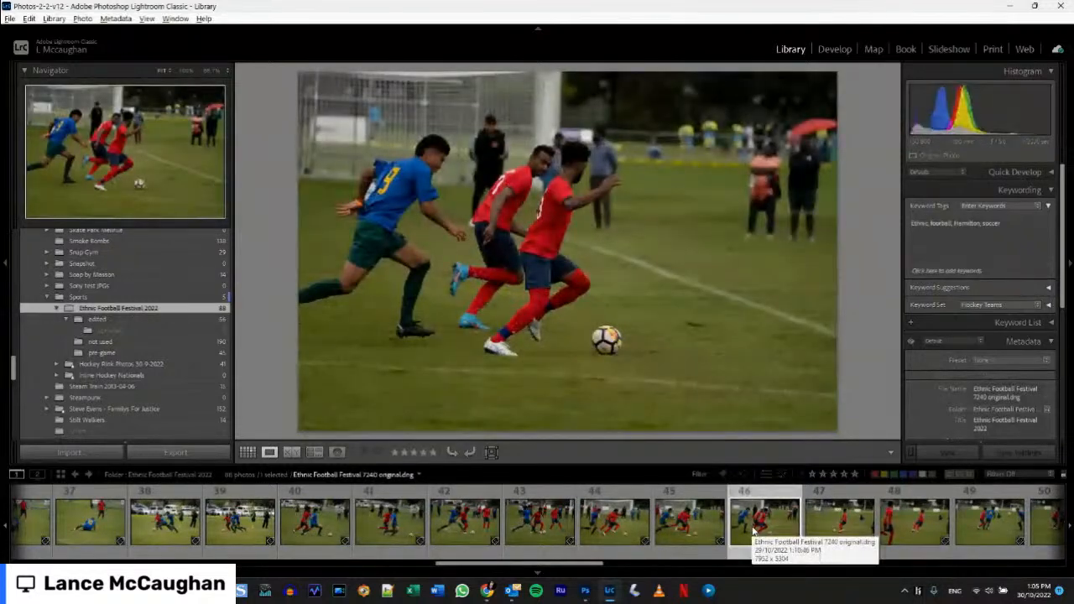
{"action": "left_click", "coordinate": [672, 535]}
{"action": "left_click", "coordinate": [528, 532]}
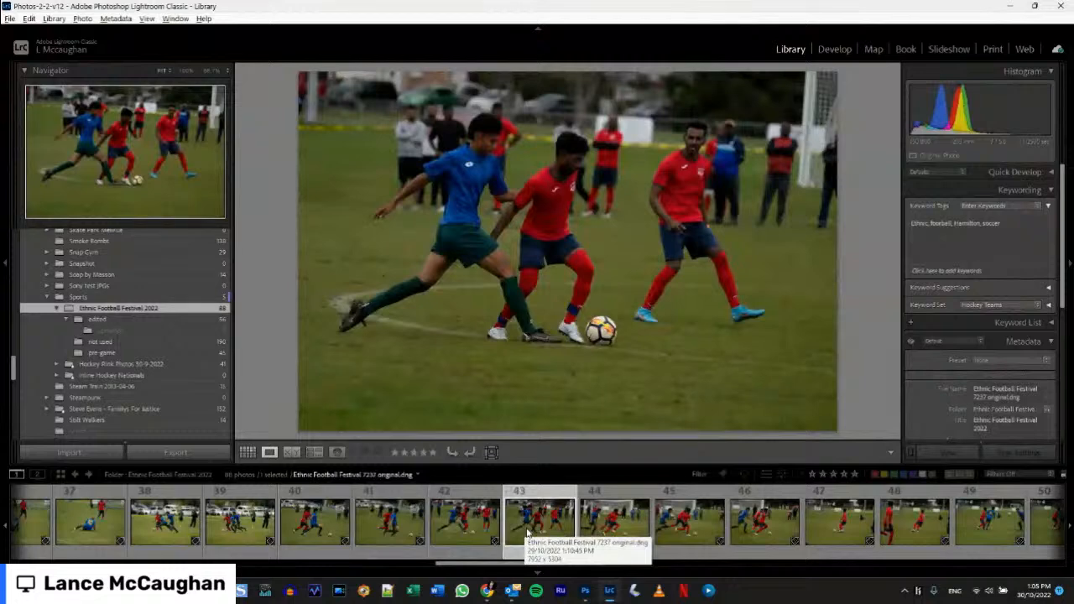
{"action": "left_click", "coordinate": [465, 535]}
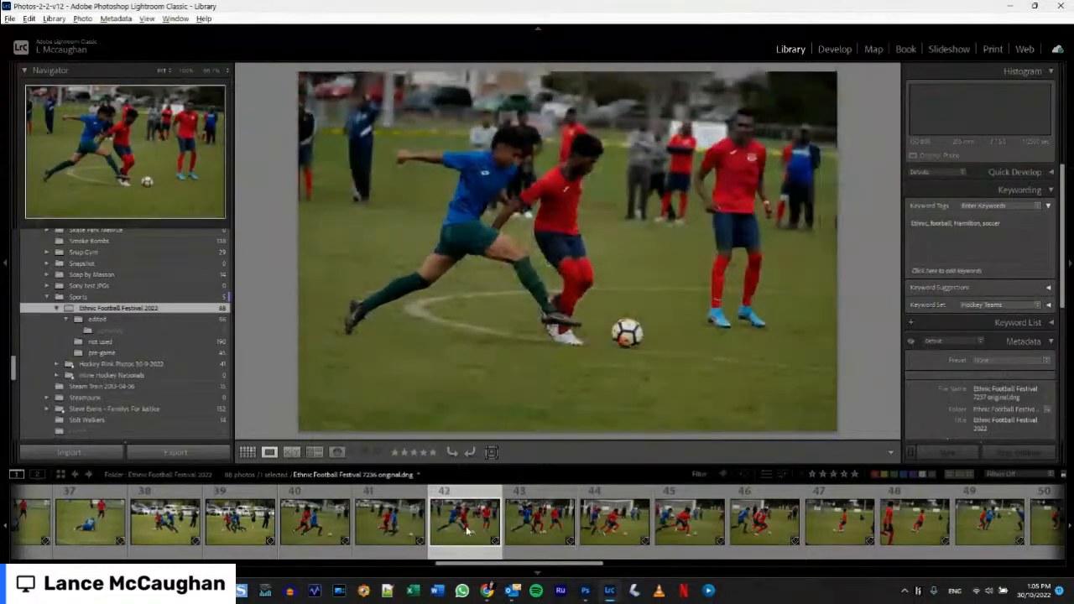
{"action": "left_click", "coordinate": [539, 529]}
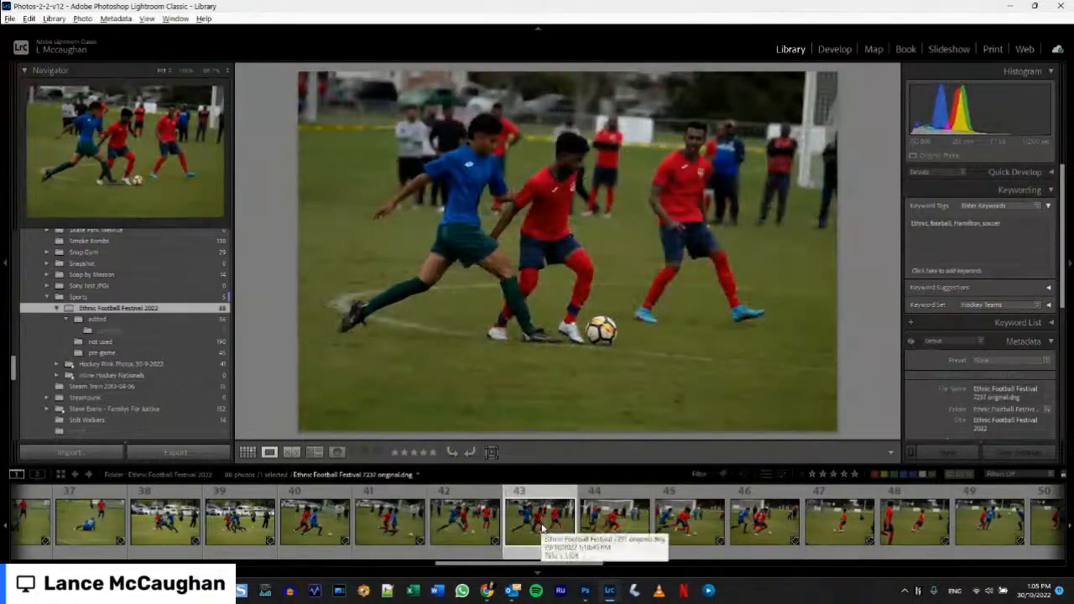
Flag photos 7236, 7238, 7239 and 7240 of the burst as rejected, skipping 7237.
{"action": "left_click", "coordinate": [465, 529]}
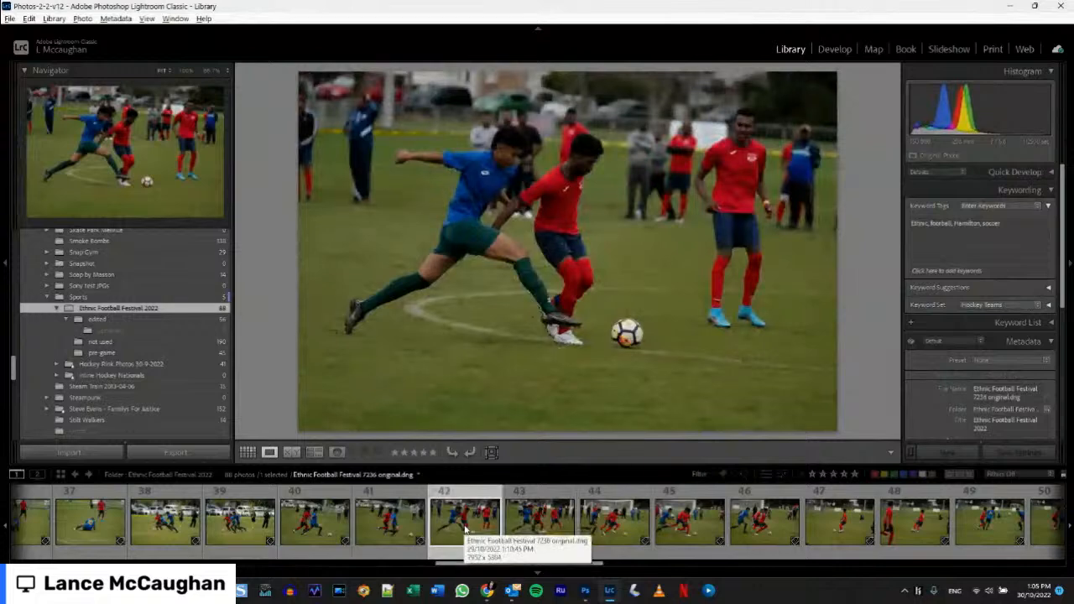
{"action": "key", "text": "x"}
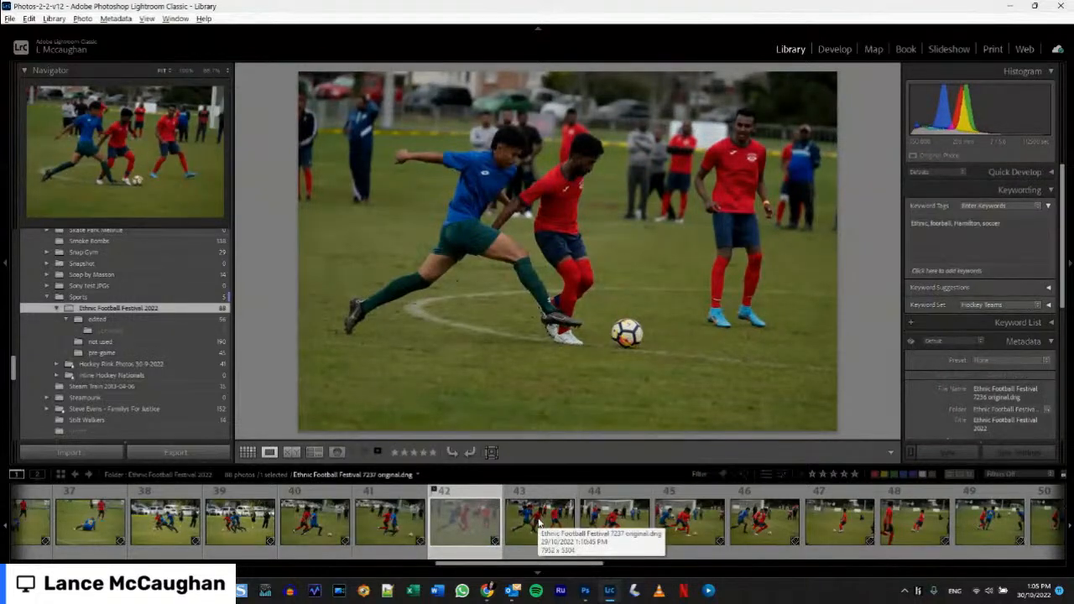
{"action": "left_click", "coordinate": [601, 527]}
{"action": "key", "text": "x"}
{"action": "left_click", "coordinate": [684, 527]}
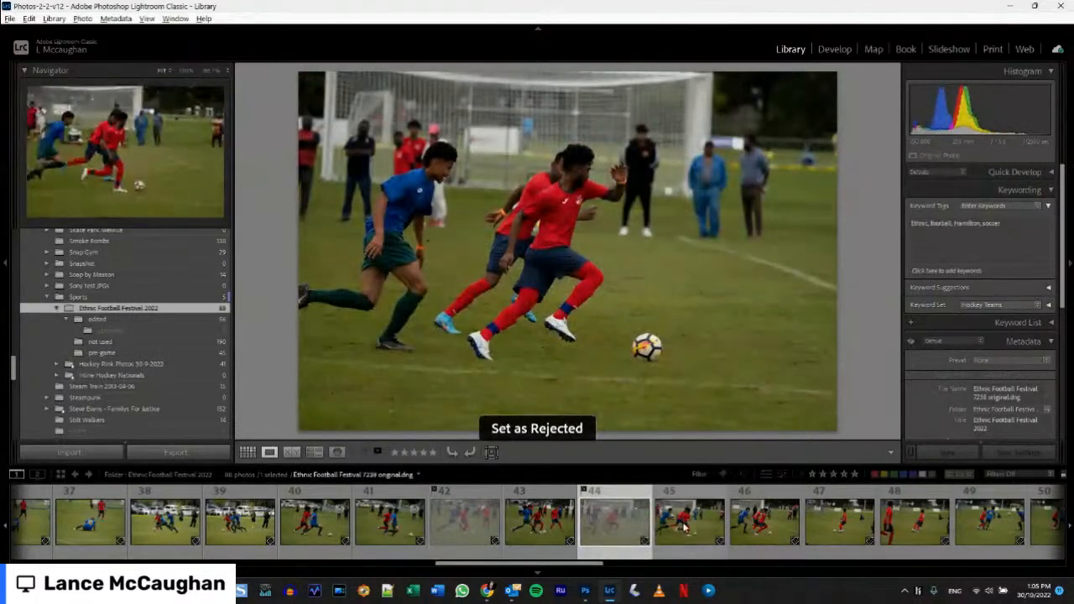
{"action": "key", "text": "x"}
{"action": "left_click", "coordinate": [756, 525]}
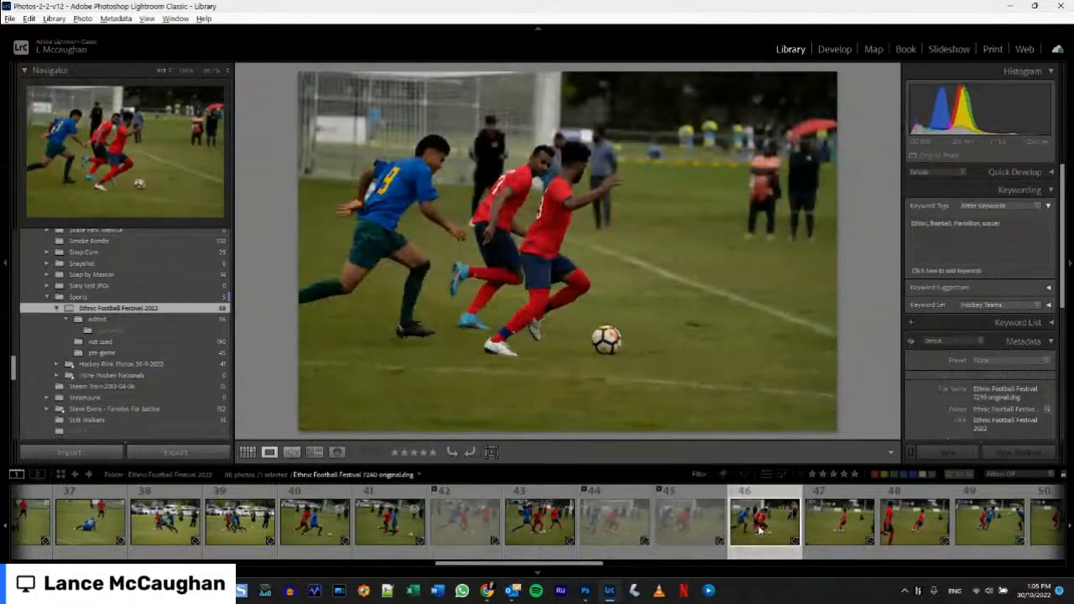
{"action": "key", "text": "x"}
Add photo 7237 to the target collection Ethnic Football Festival 2022 and flag it as a pick.
{"action": "left_click", "coordinate": [537, 523]}
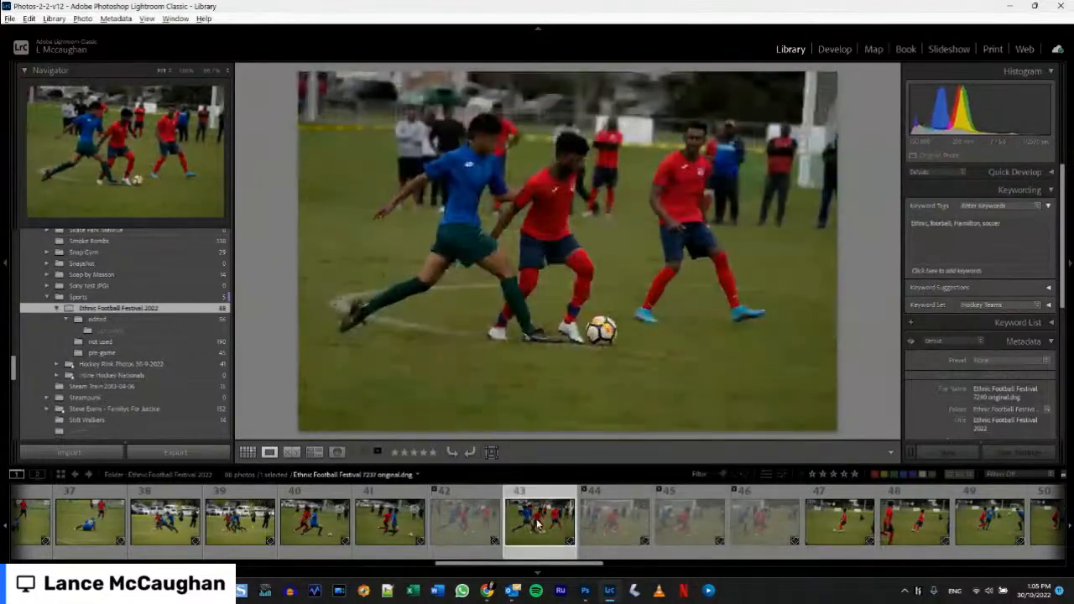
{"action": "scroll", "coordinate": [126, 336], "scroll_direction": "down", "scroll_amount": 10}
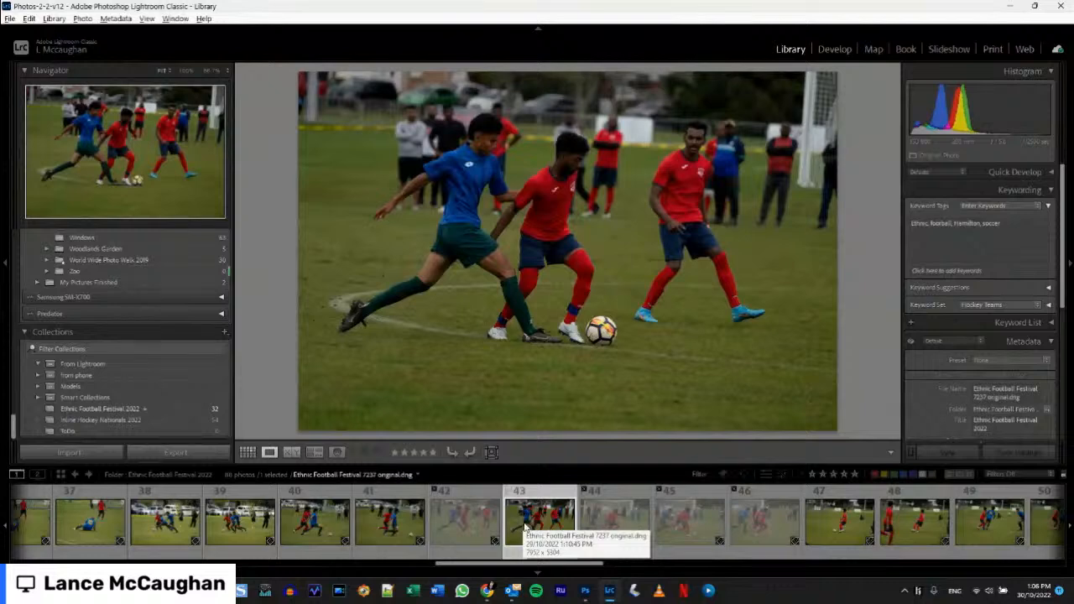
{"action": "key", "text": "b"}
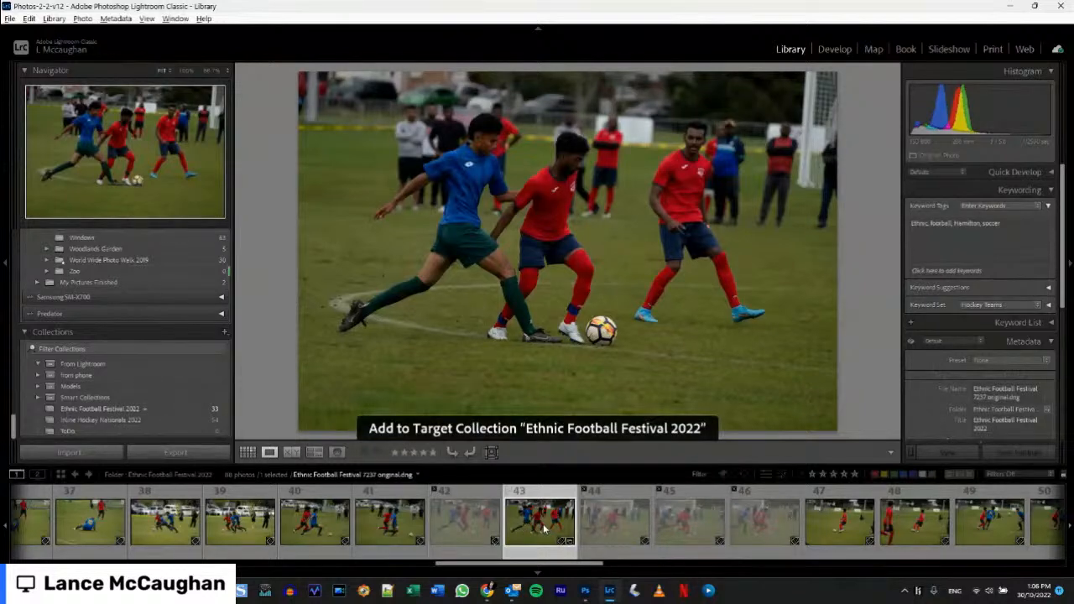
{"action": "key", "text": "p"}
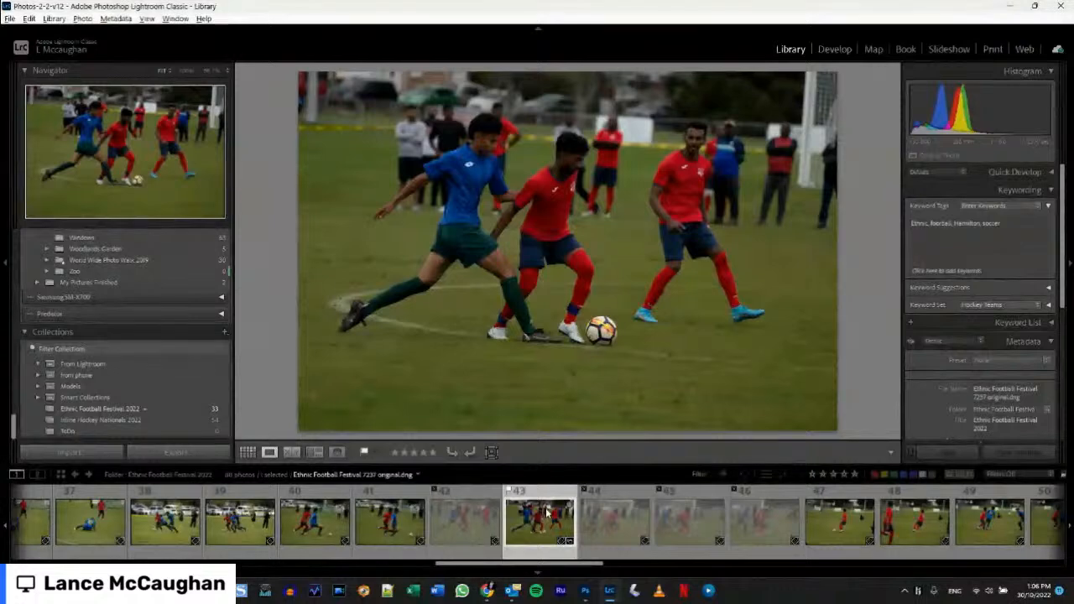
Open the Ethnic Football Festival 2022 collection and select its first photo, 7276.
{"action": "left_click", "coordinate": [147, 409]}
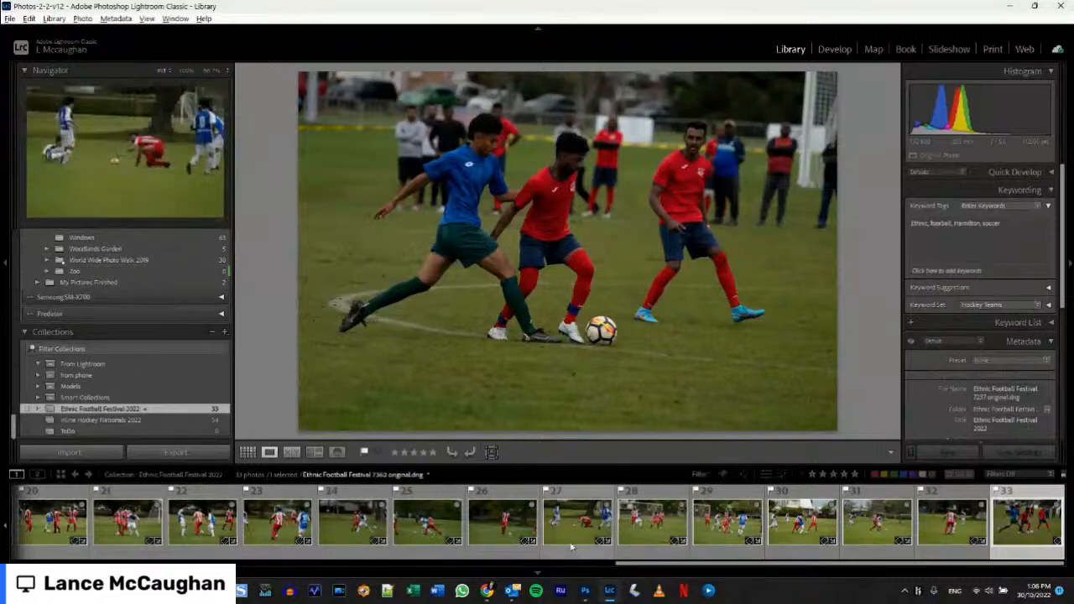
{"action": "left_click", "coordinate": [539, 567]}
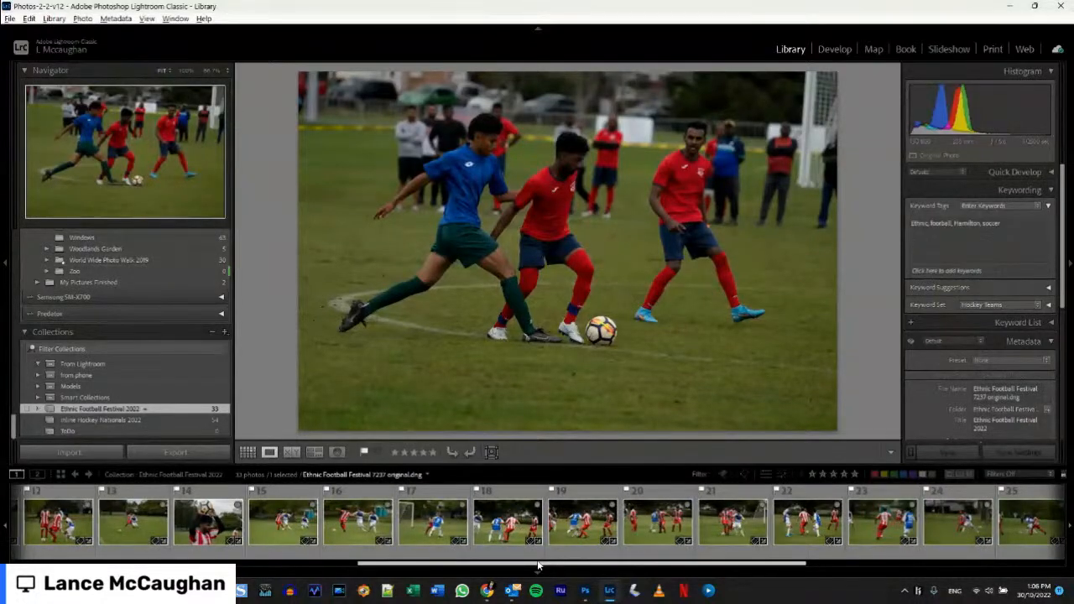
{"action": "left_click_drag", "start_coordinate": [539, 566], "coordinate": [148, 564]}
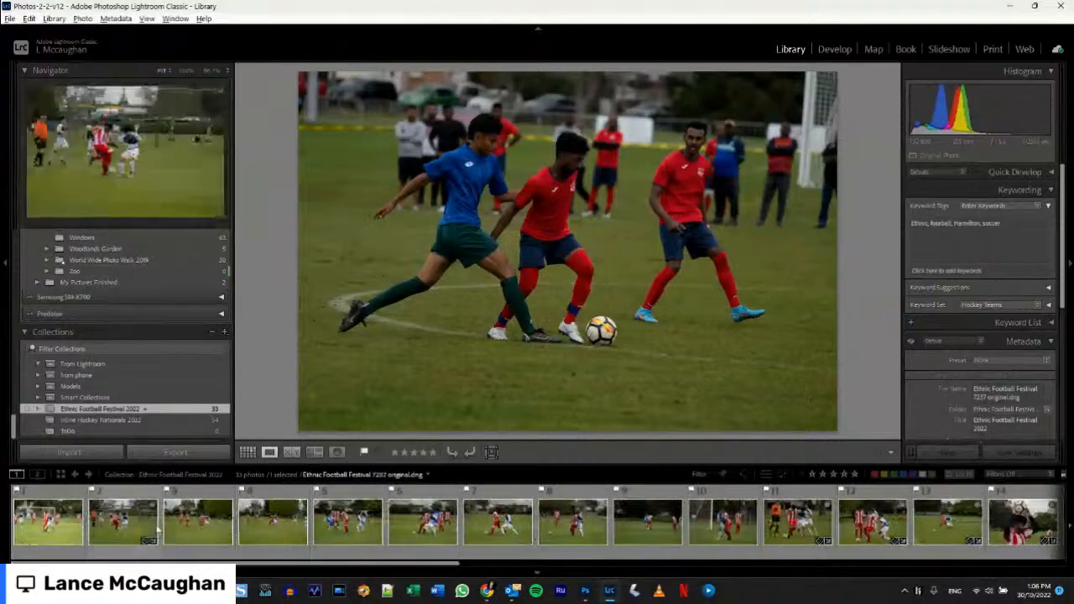
{"action": "scroll", "coordinate": [130, 336], "scroll_direction": "up", "scroll_amount": 5}
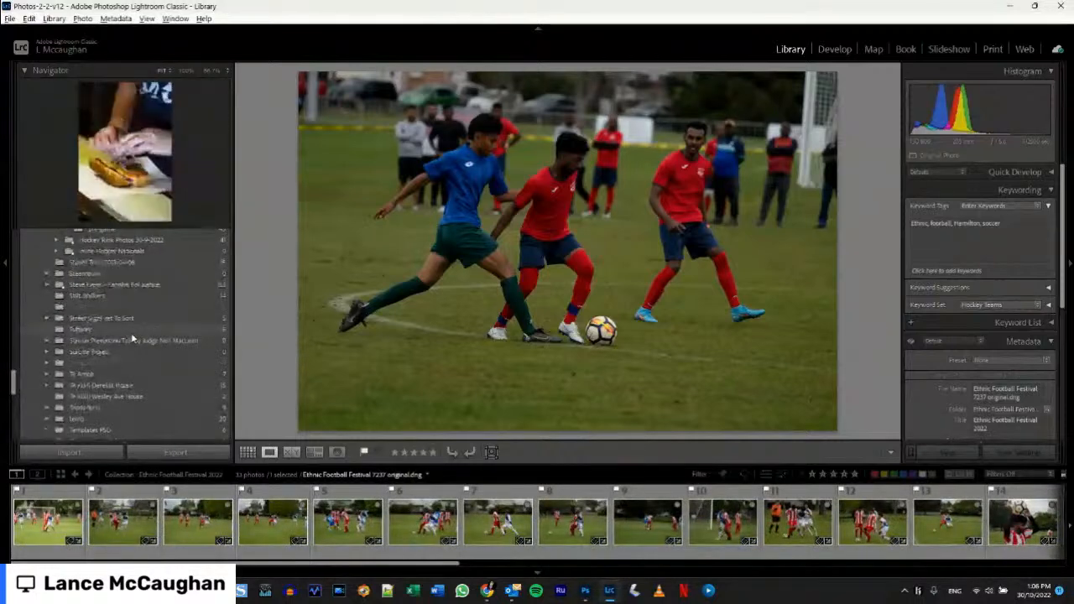
{"action": "scroll", "coordinate": [132, 339], "scroll_direction": "up", "scroll_amount": 4}
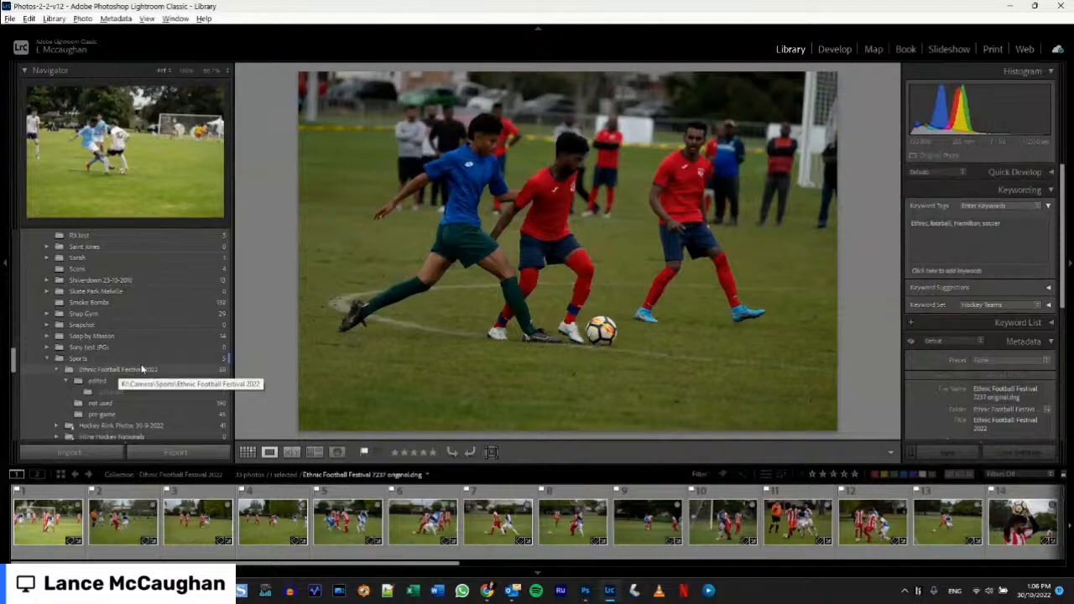
{"action": "scroll", "coordinate": [143, 369], "scroll_direction": "down", "scroll_amount": 10}
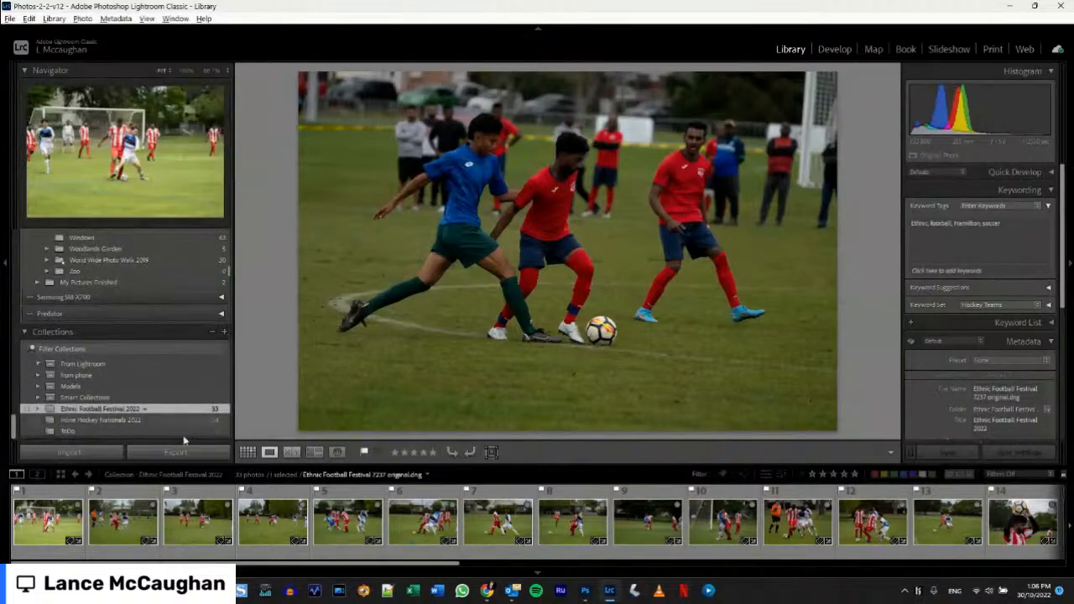
{"action": "left_click", "coordinate": [38, 534]}
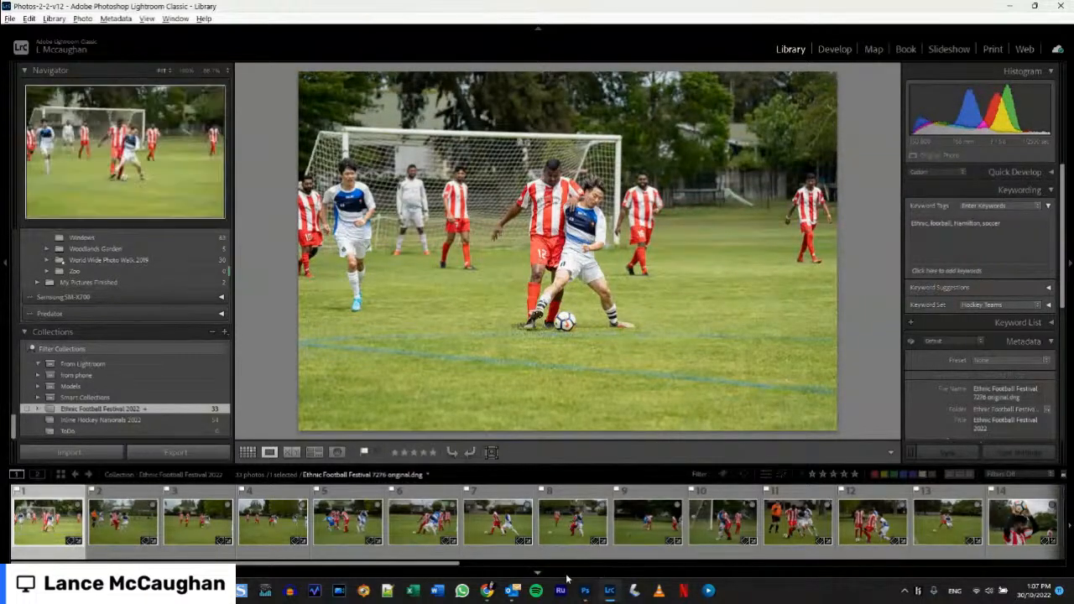
Inspect photo 7276's adjustments in the Develop module and return to the Library.
{"action": "mouse_move", "coordinate": [489, 594]}
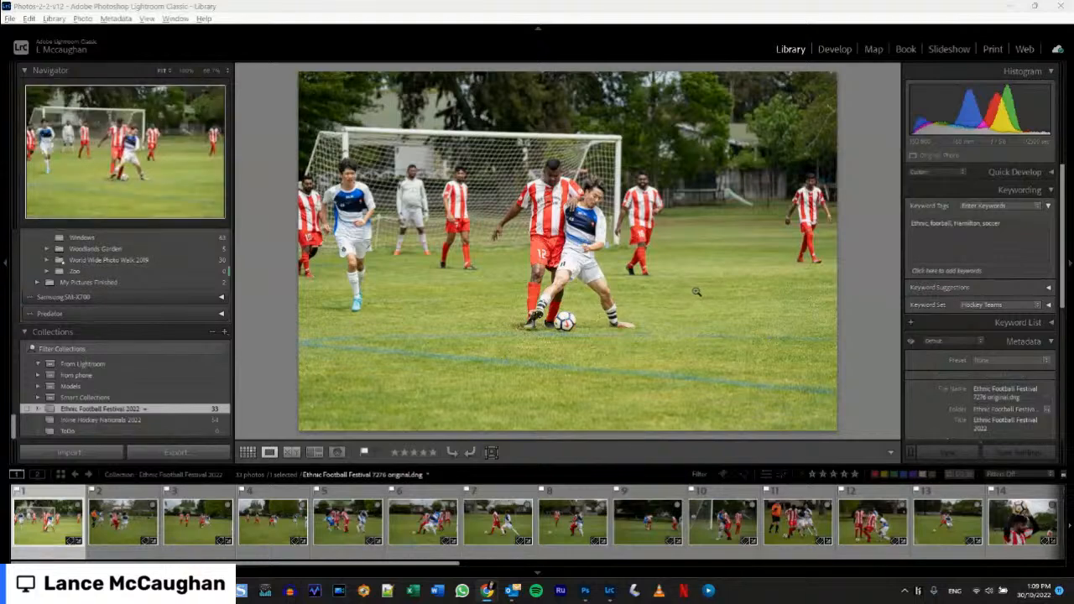
{"action": "left_click", "coordinate": [845, 50]}
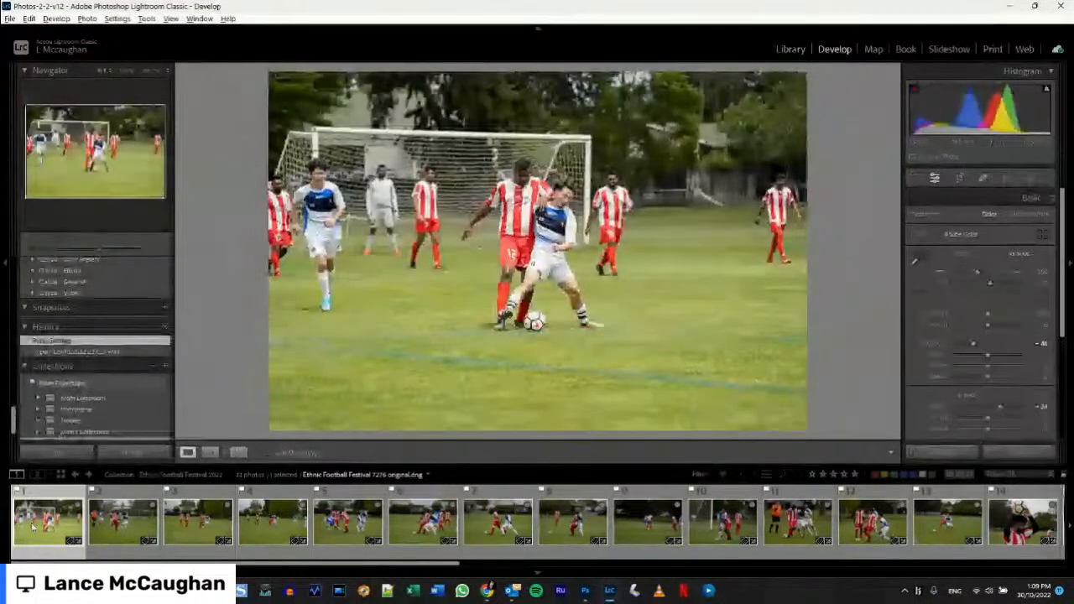
{"action": "scroll", "coordinate": [72, 409], "scroll_direction": "down", "scroll_amount": 1}
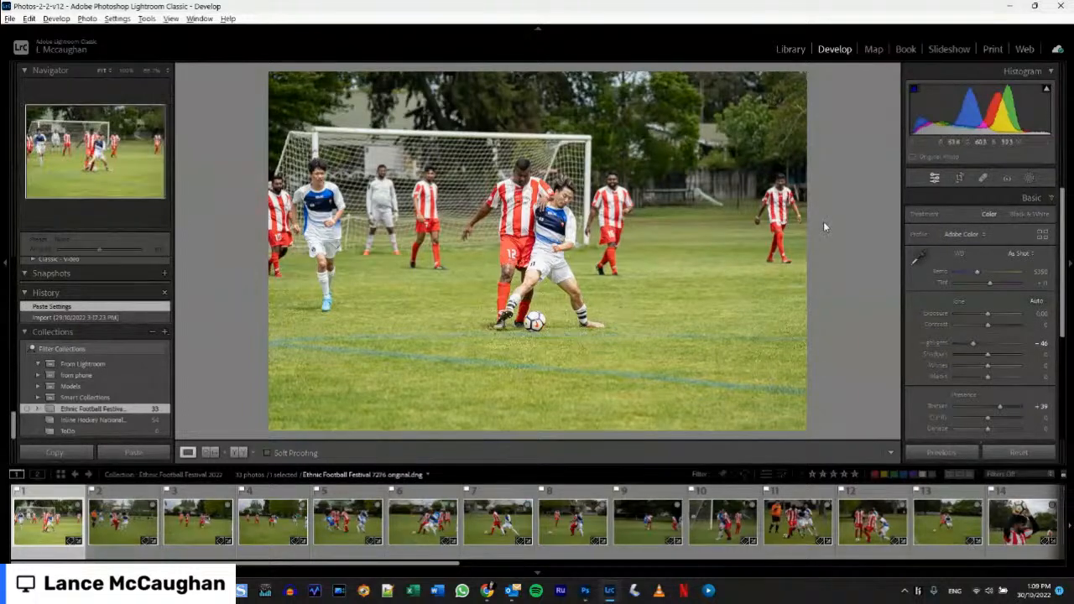
{"action": "left_click", "coordinate": [791, 49]}
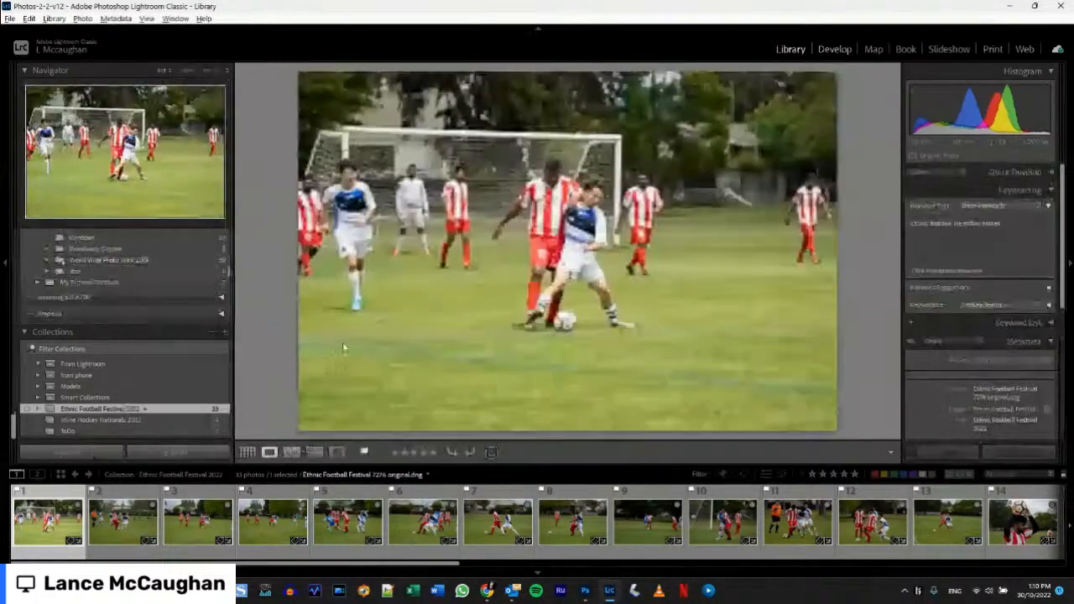
Open photo 7276 in the Develop module and lower its exposure to -0.26.
{"action": "scroll", "coordinate": [151, 373], "scroll_direction": "up", "scroll_amount": 8}
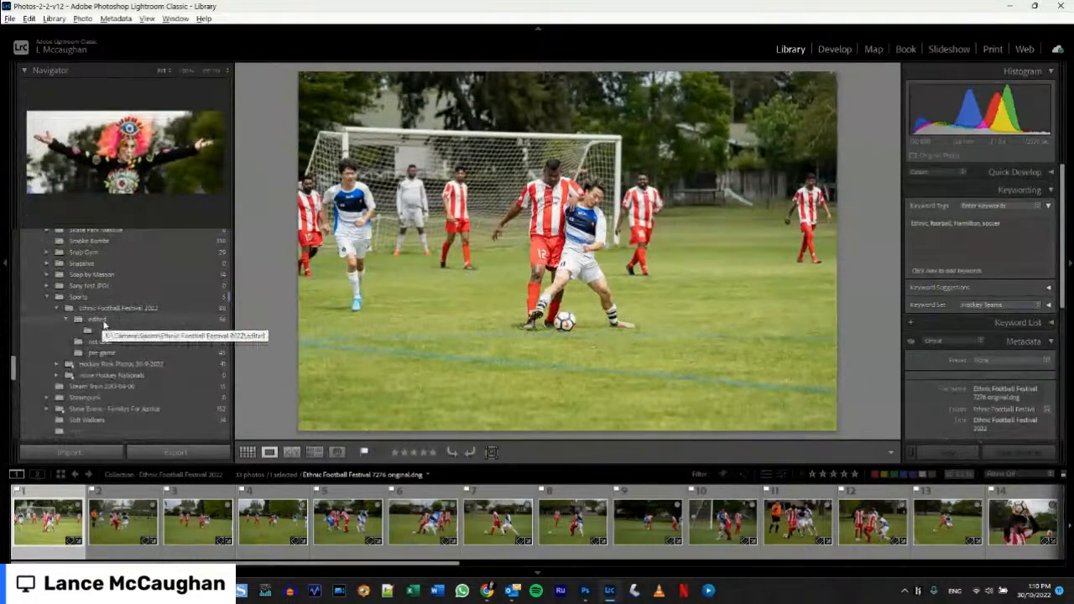
{"action": "left_click", "coordinate": [833, 48]}
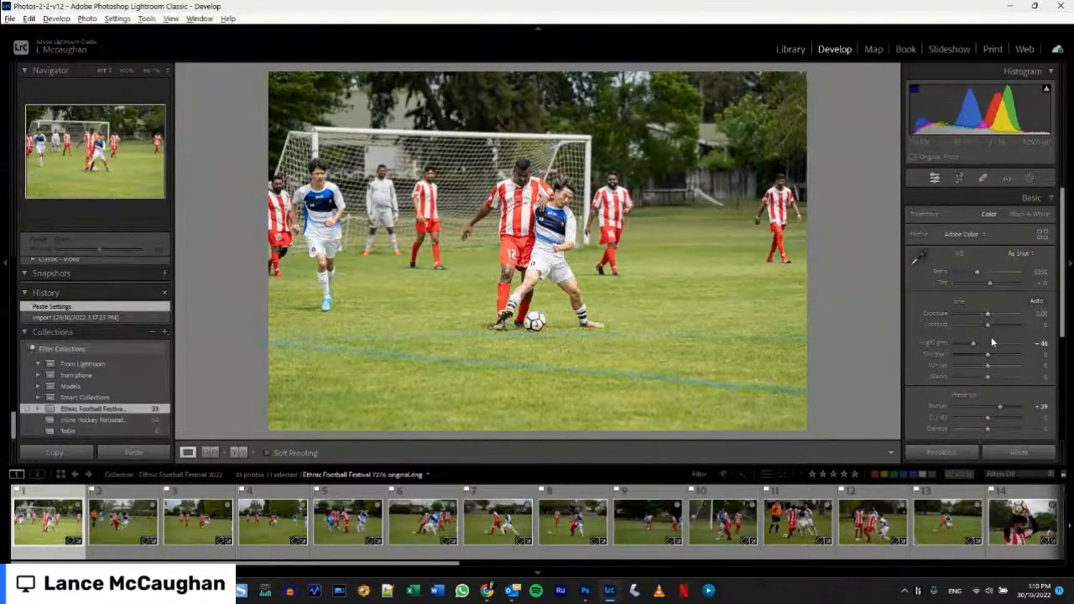
{"action": "left_click", "coordinate": [1033, 178]}
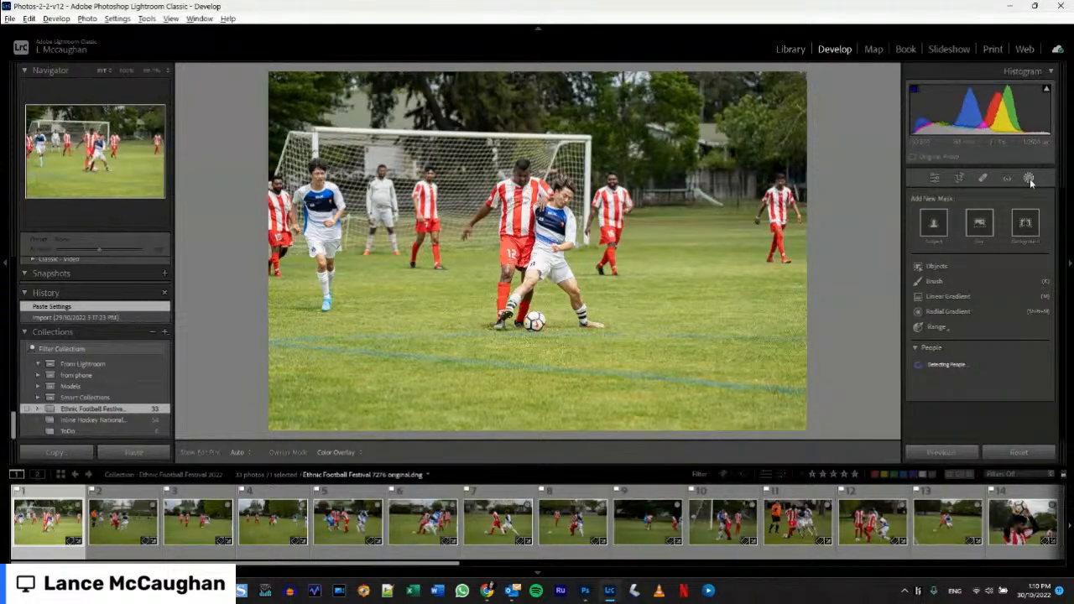
{"action": "left_click", "coordinate": [1030, 178]}
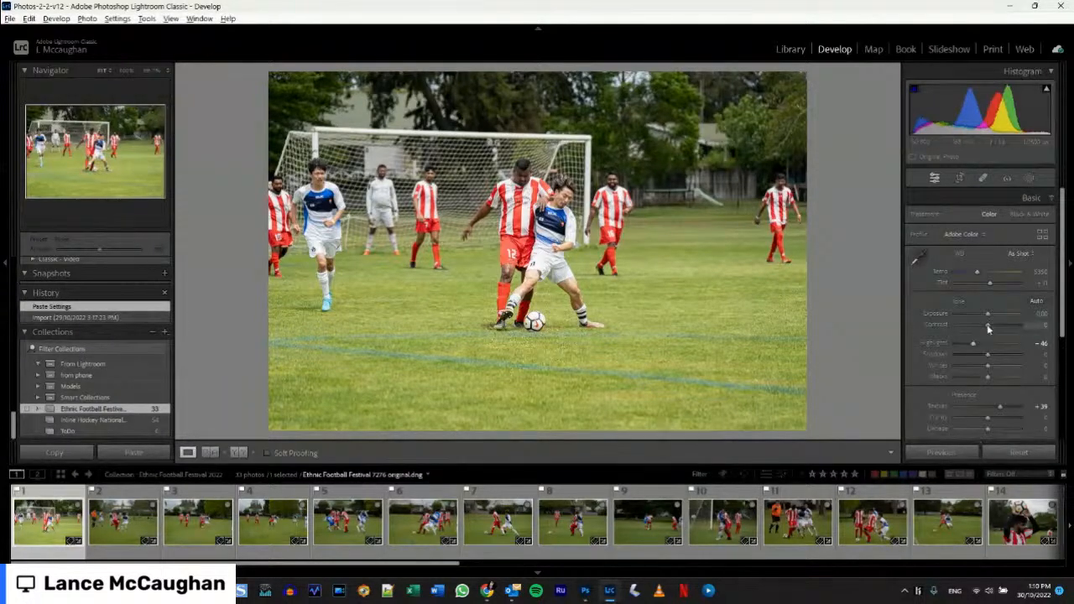
{"action": "left_click_drag", "start_coordinate": [990, 311], "coordinate": [988, 311]}
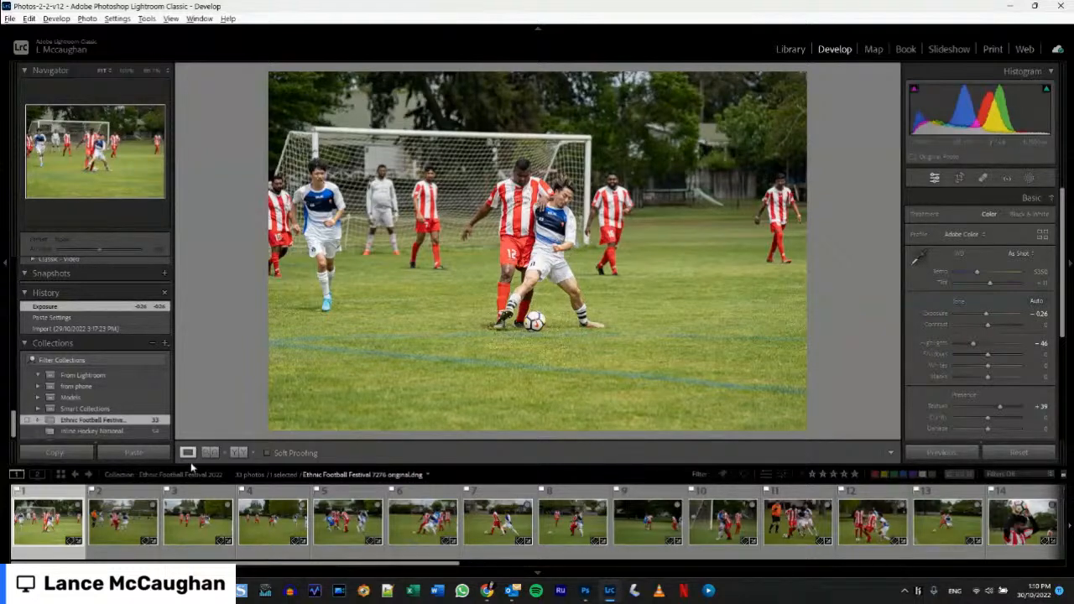
Apply the previous photo's settings to photo 7282, comparing it with 7276, and set its exposure to +0.70.
{"action": "left_click", "coordinate": [132, 531]}
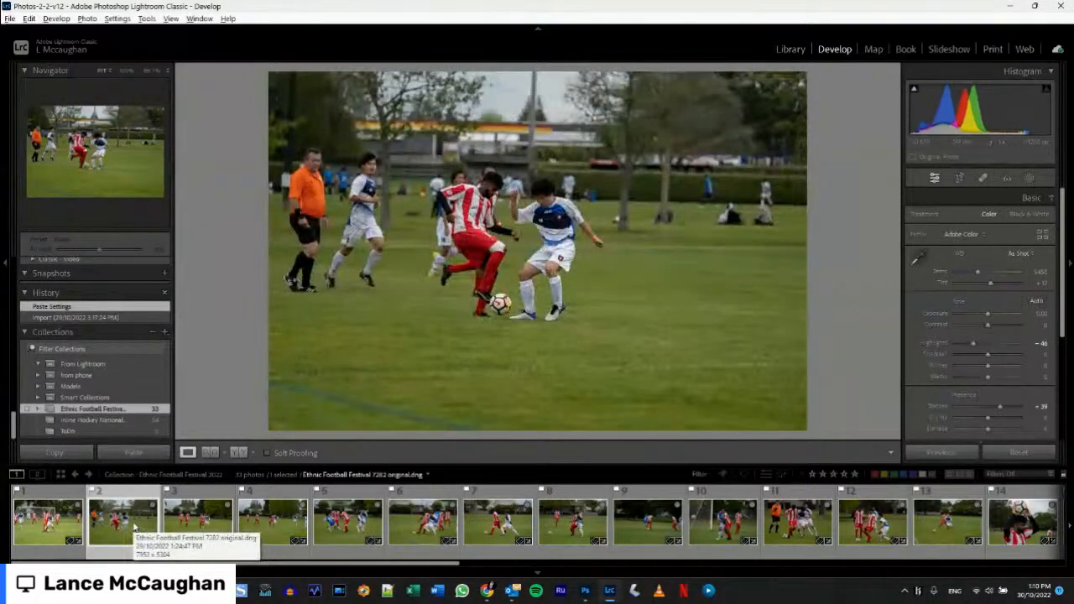
{"action": "left_click", "coordinate": [48, 522]}
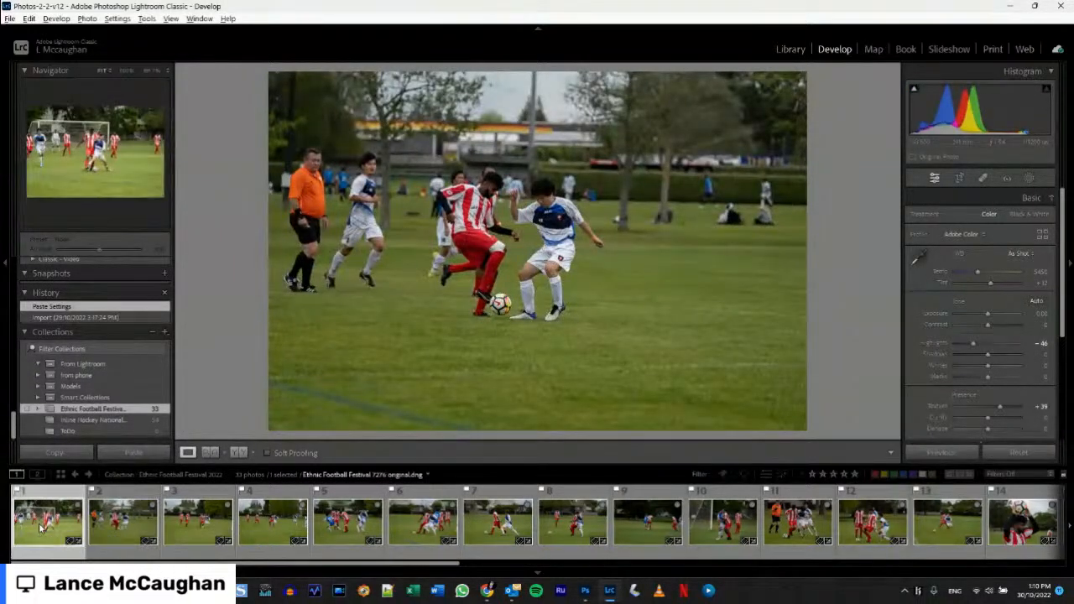
{"action": "left_click", "coordinate": [117, 524]}
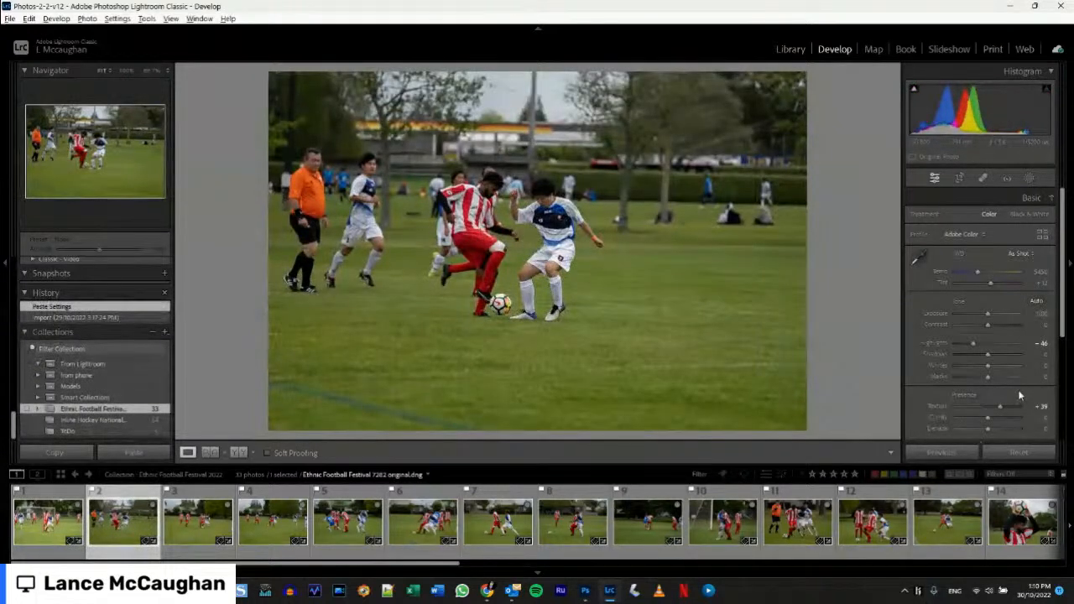
{"action": "left_click", "coordinate": [941, 452]}
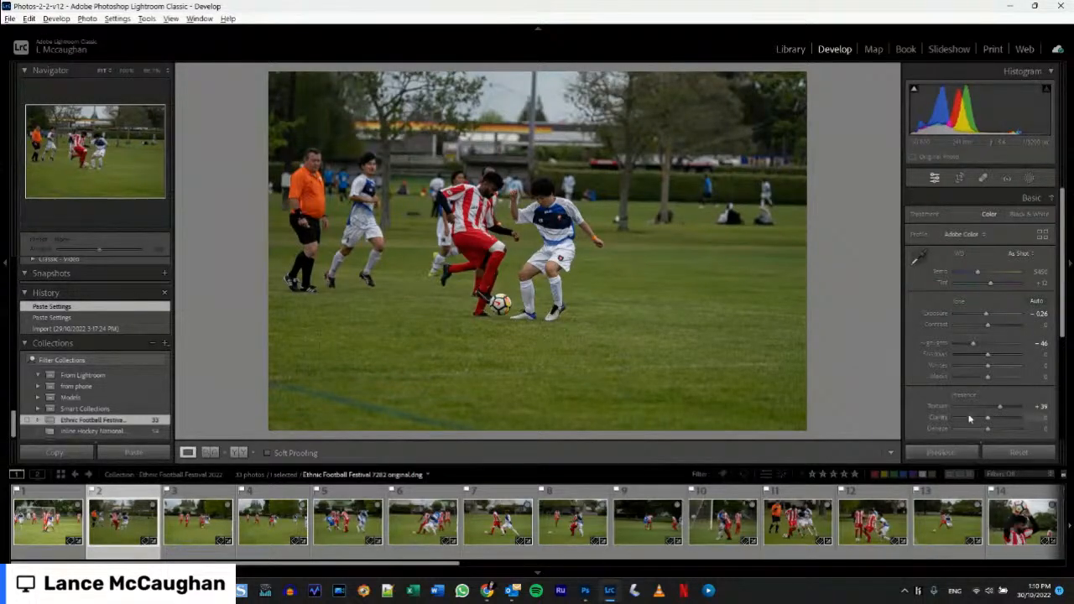
{"action": "left_click_drag", "start_coordinate": [986, 313], "coordinate": [992, 313]}
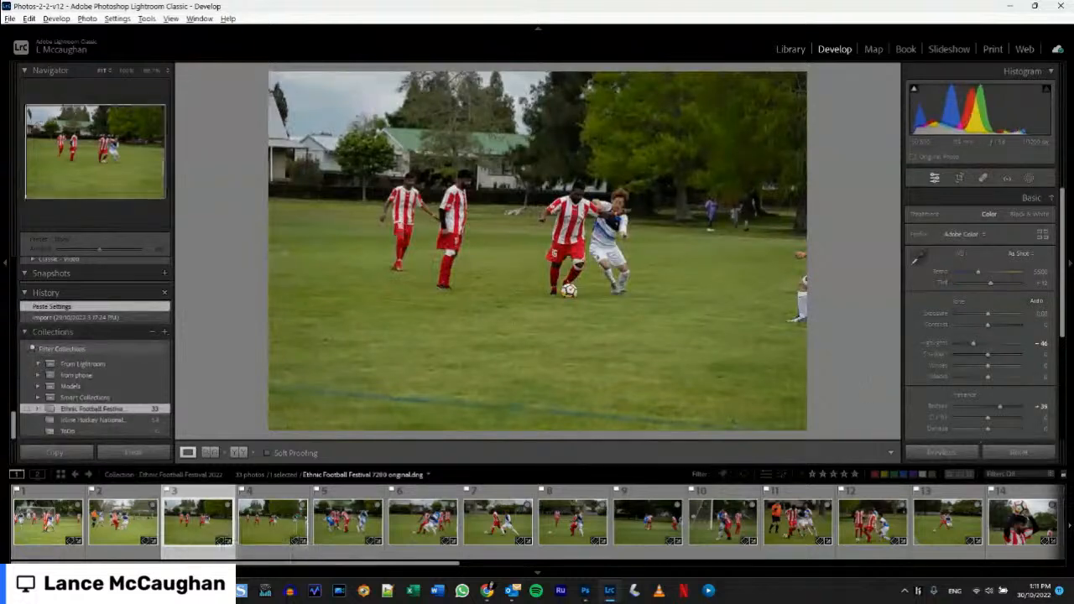
Apply the previous photo's settings to the third photo, 7286, and look at several of the photos that follow it.
{"action": "left_click", "coordinate": [956, 458]}
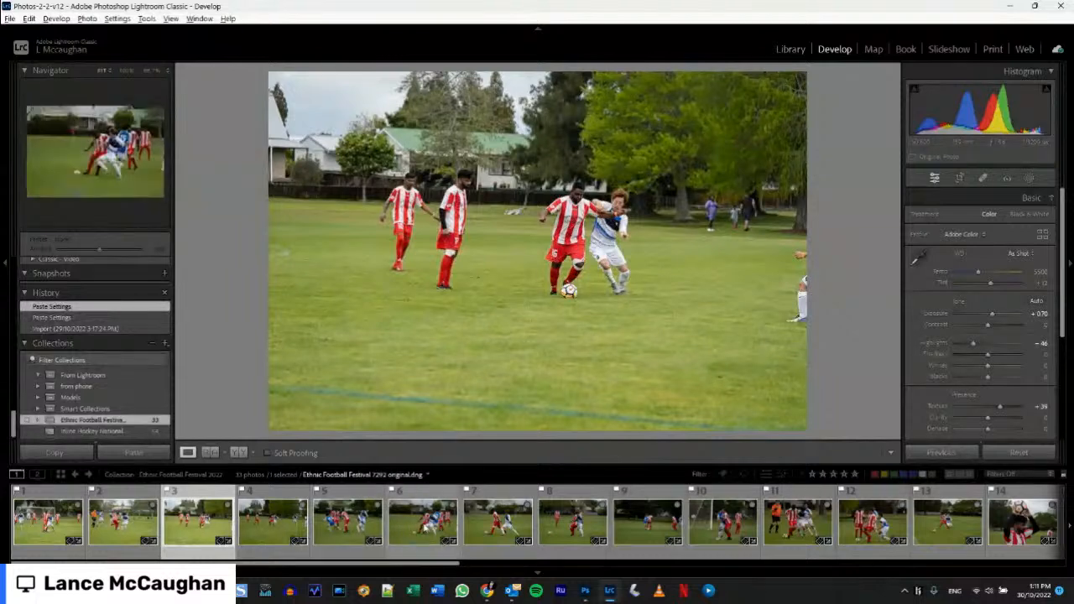
{"action": "left_click", "coordinate": [424, 522]}
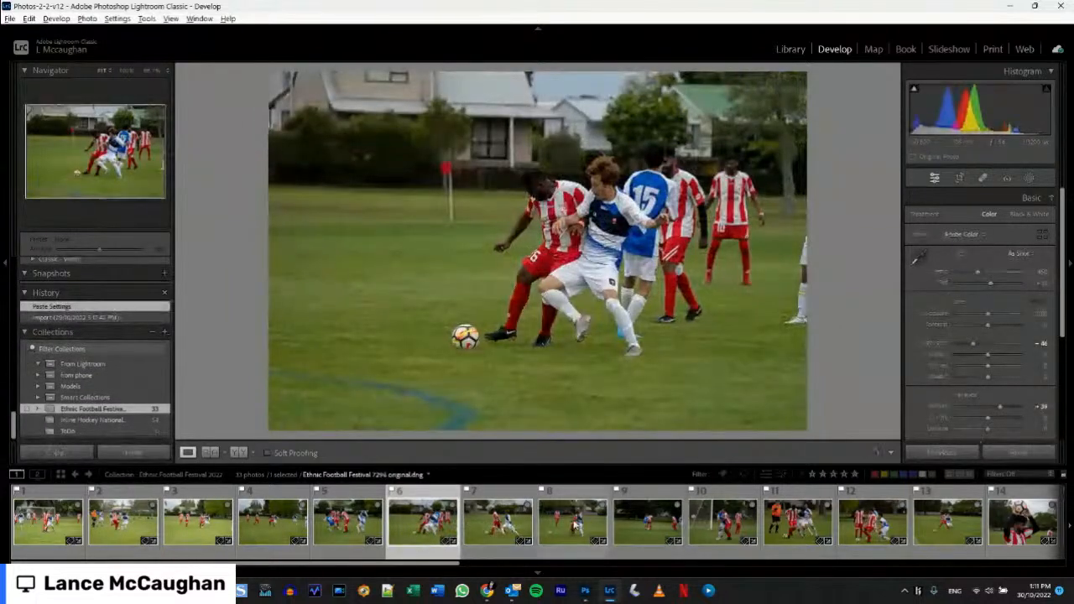
{"action": "left_click", "coordinate": [573, 523]}
{"action": "left_click", "coordinate": [713, 522]}
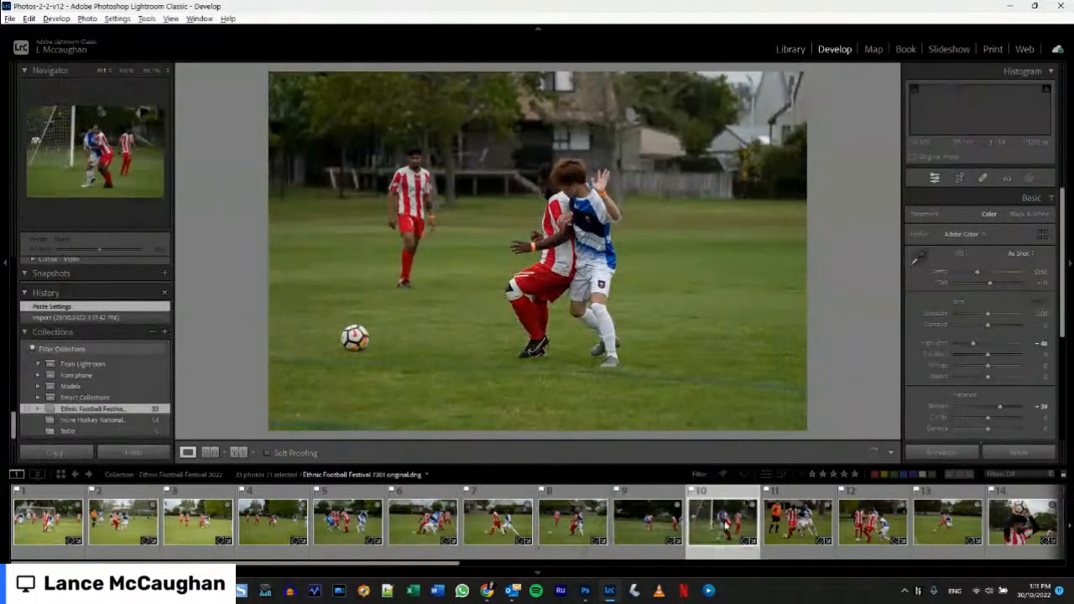
{"action": "left_click", "coordinate": [800, 530]}
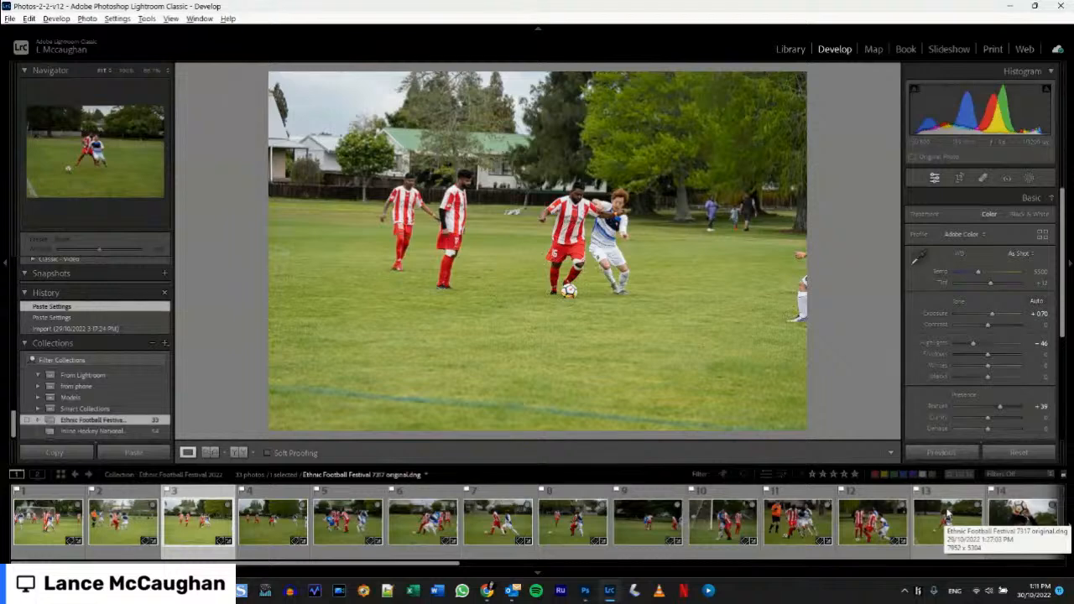
Select photos 7286 through 7317 and synchronize 7286's develop settings across them, leaving out masking and crop.
{"action": "left_click", "coordinate": [948, 513]}
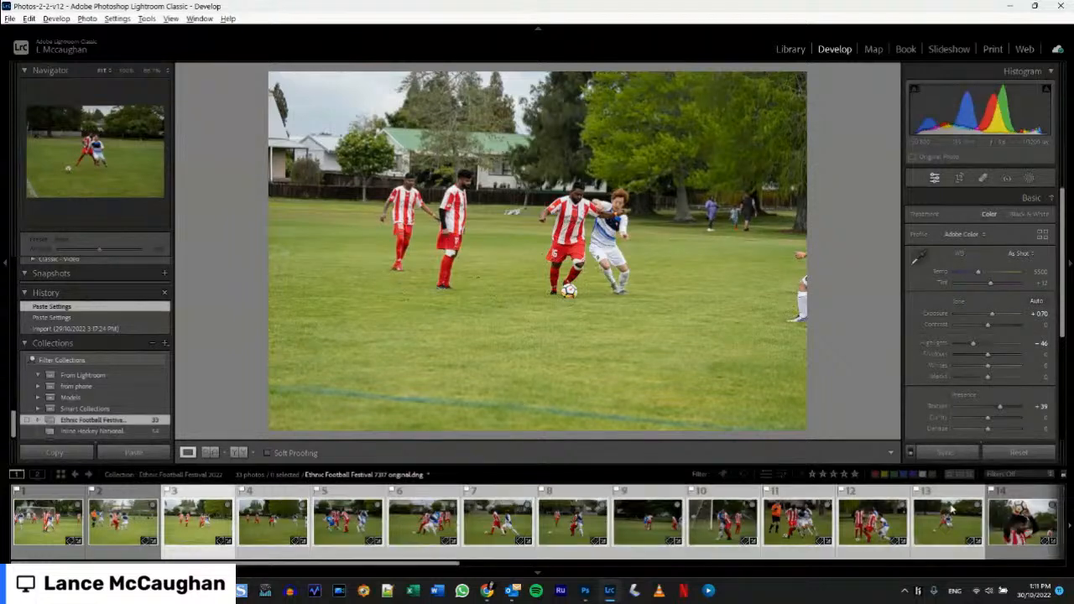
{"action": "left_click", "coordinate": [944, 453]}
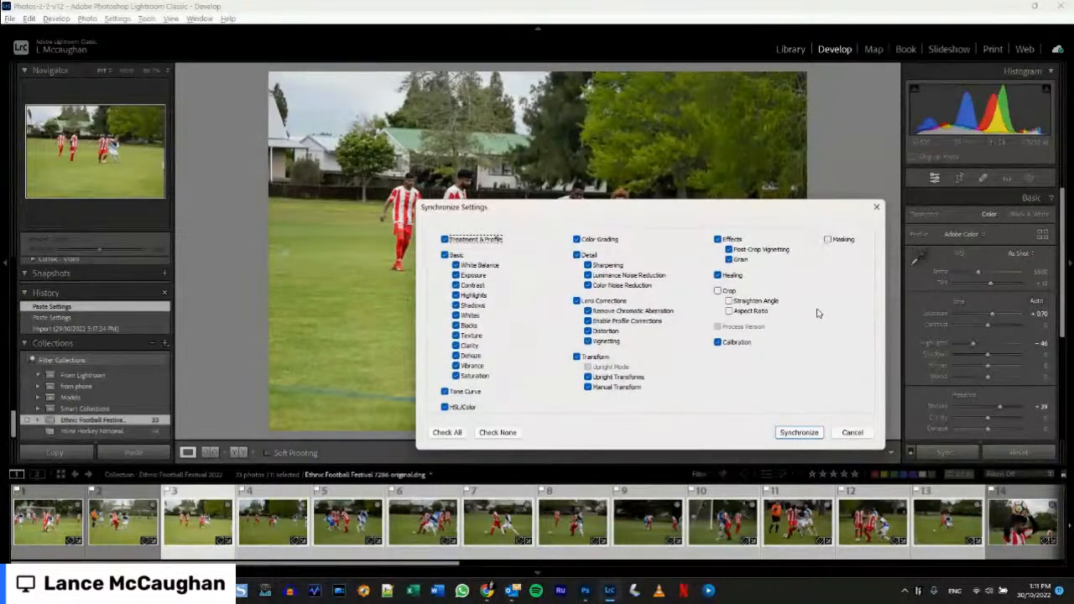
{"action": "left_click", "coordinate": [803, 435]}
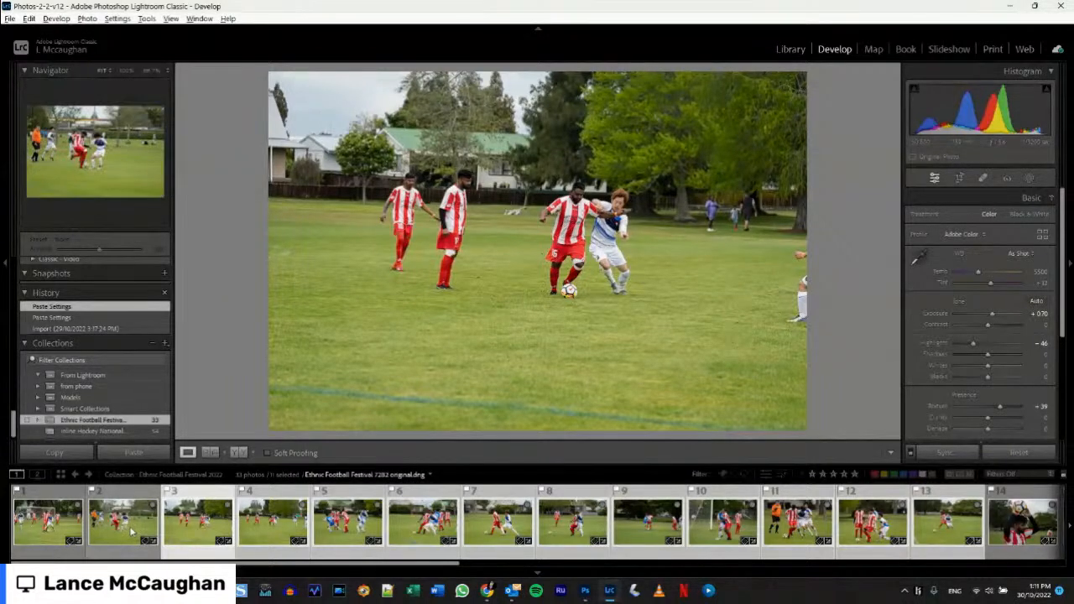
Examine the exposure and look of the synchronized photos one by one, from 7286 through the fourteenth photo.
{"action": "left_click", "coordinate": [189, 530]}
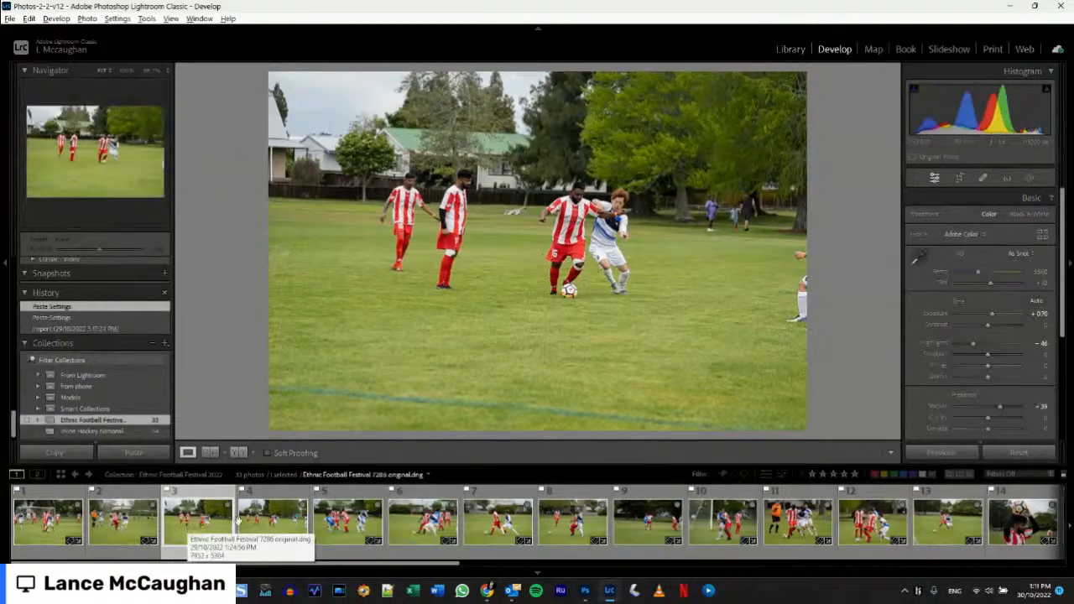
{"action": "left_click", "coordinate": [267, 518]}
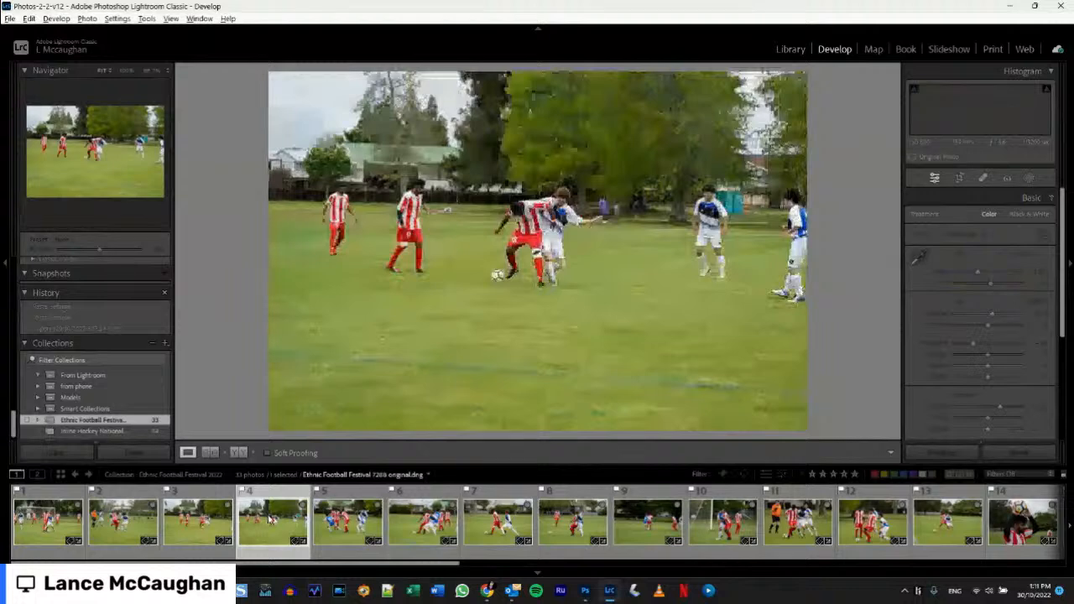
{"action": "left_click", "coordinate": [343, 521]}
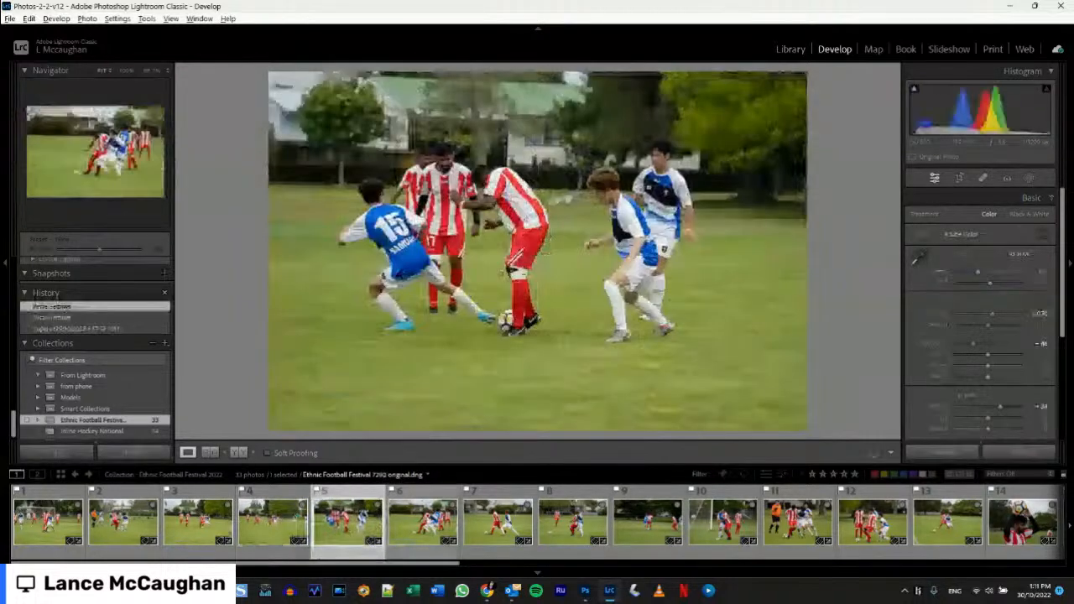
{"action": "left_click", "coordinate": [496, 521]}
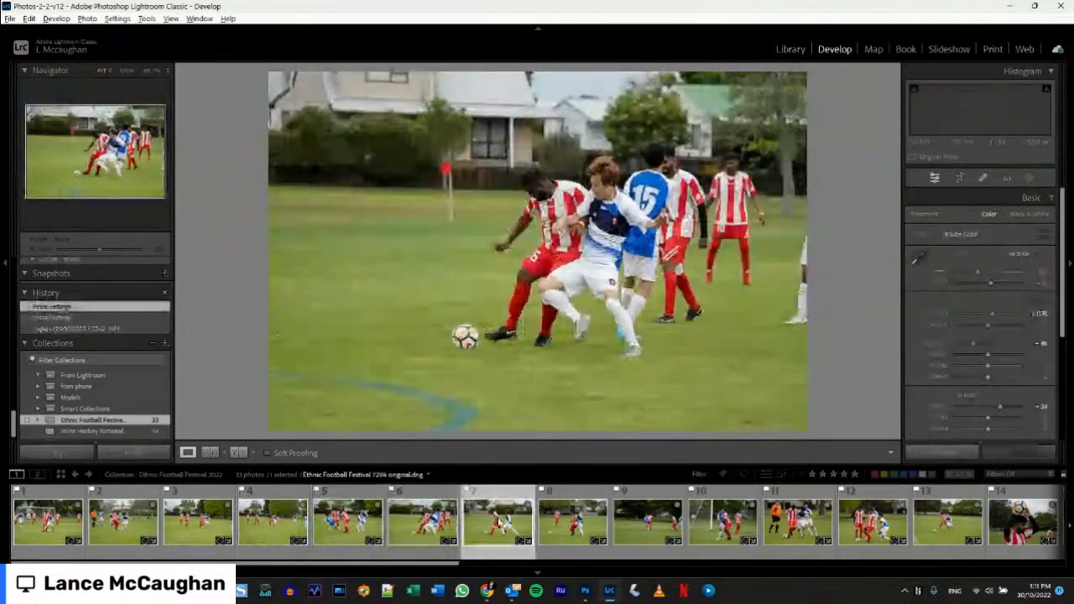
{"action": "left_click", "coordinate": [572, 522]}
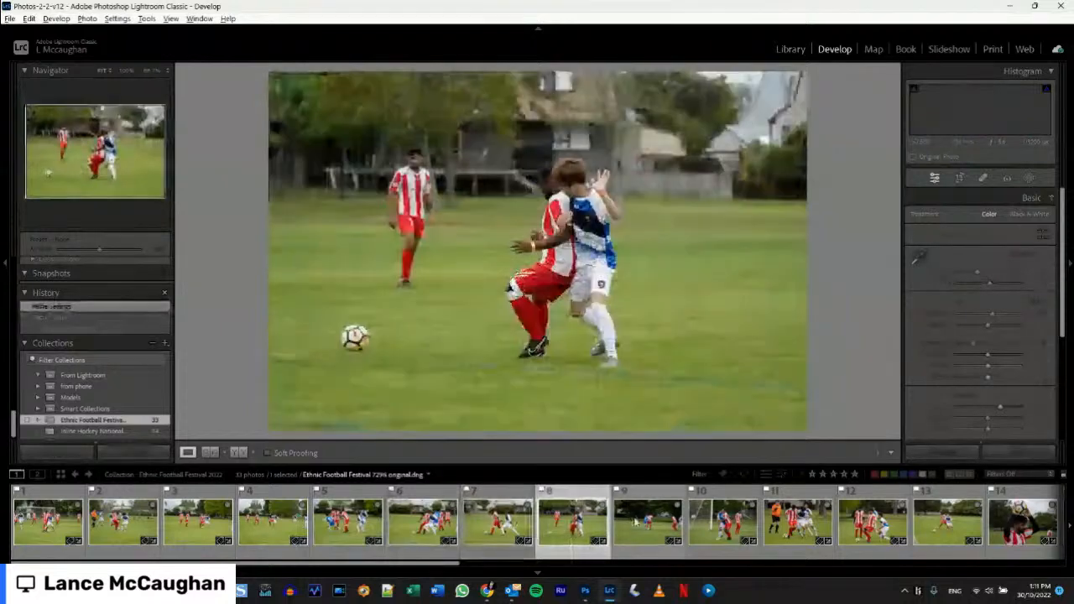
{"action": "left_click", "coordinate": [642, 521]}
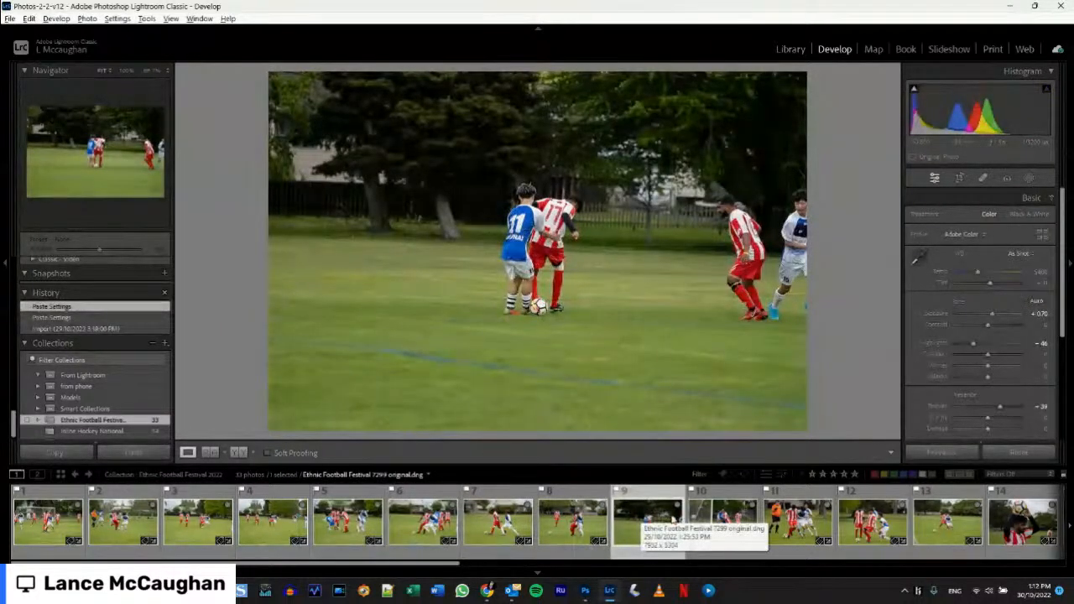
{"action": "left_click", "coordinate": [732, 525]}
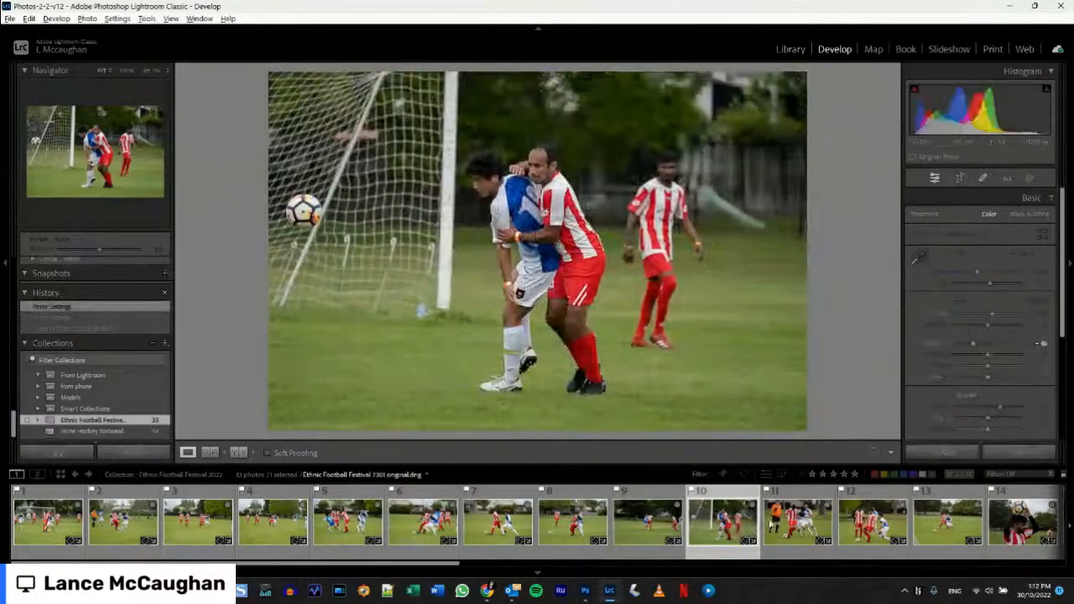
{"action": "left_click", "coordinate": [797, 525]}
{"action": "left_click", "coordinate": [871, 528]}
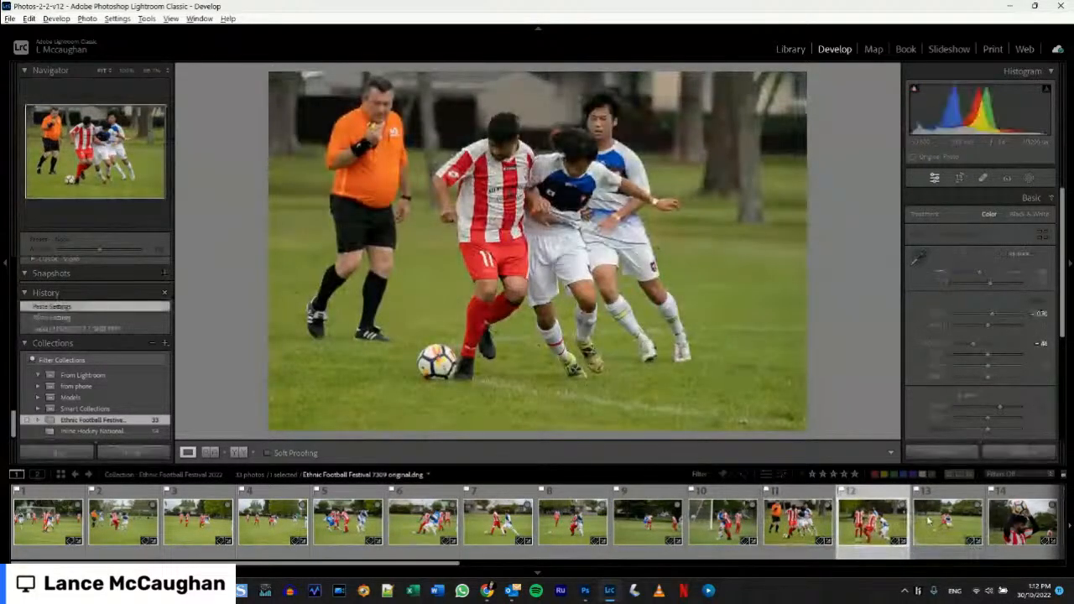
{"action": "left_click", "coordinate": [941, 529]}
{"action": "left_click", "coordinate": [1000, 529]}
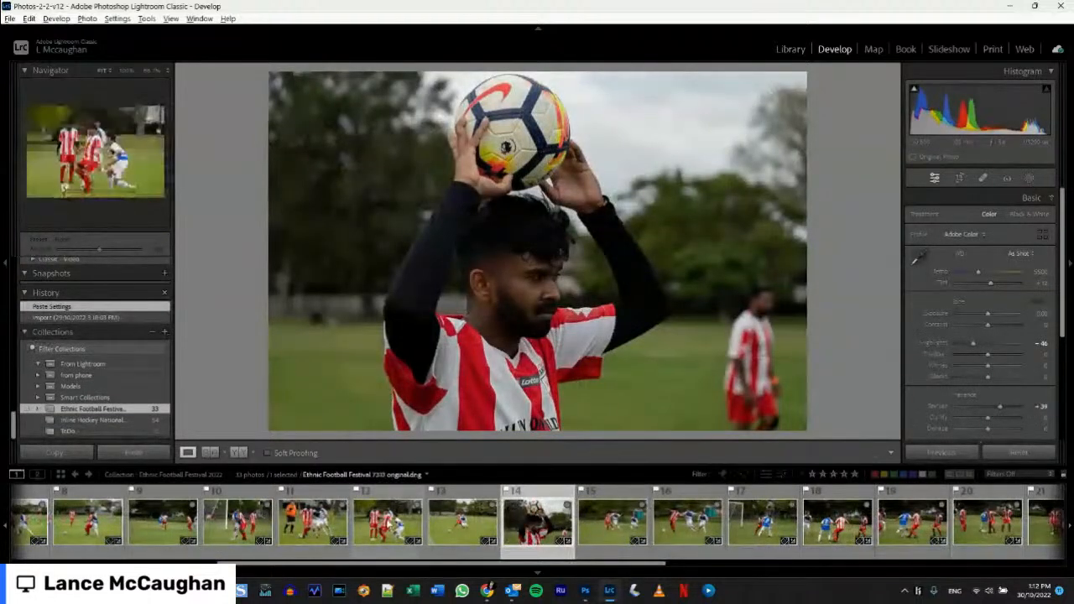
Crop photo 7276 tightly around the two players contesting the ball, with the angle set to -0.68, and close the crop tool.
{"action": "scroll", "coordinate": [378, 521], "scroll_direction": "up", "scroll_amount": 5}
{"action": "left_click", "coordinate": [48, 522]}
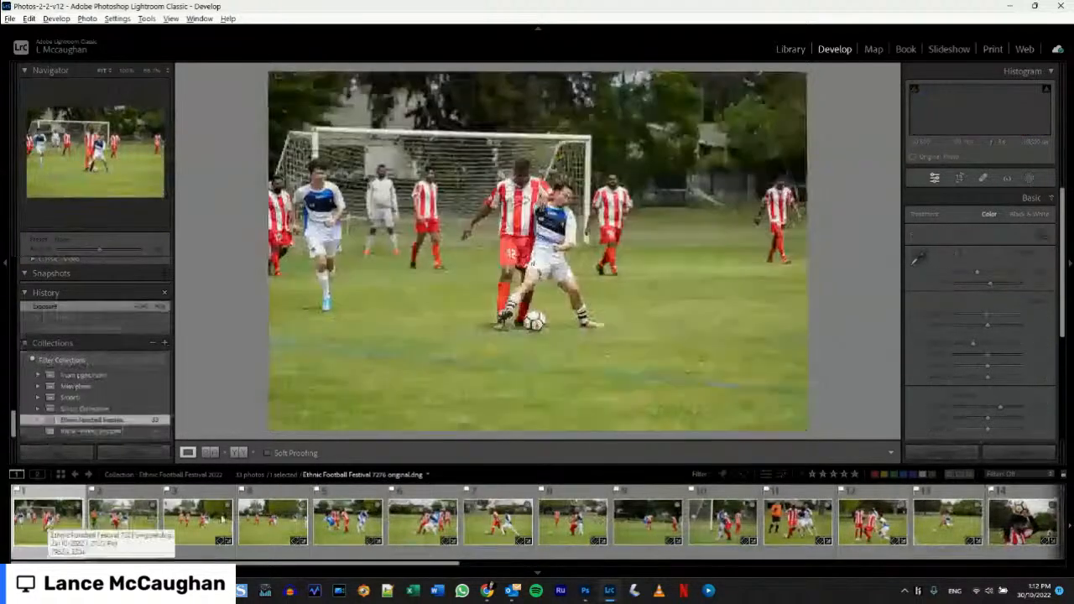
{"action": "left_click", "coordinate": [959, 178]}
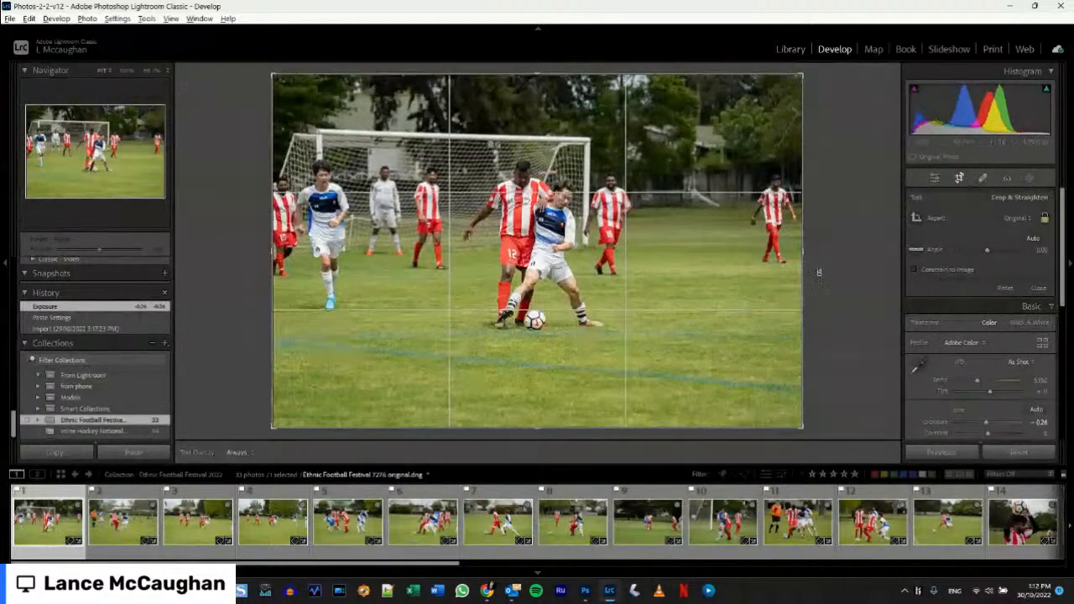
{"action": "left_click_drag", "start_coordinate": [819, 272], "coordinate": [818, 271]}
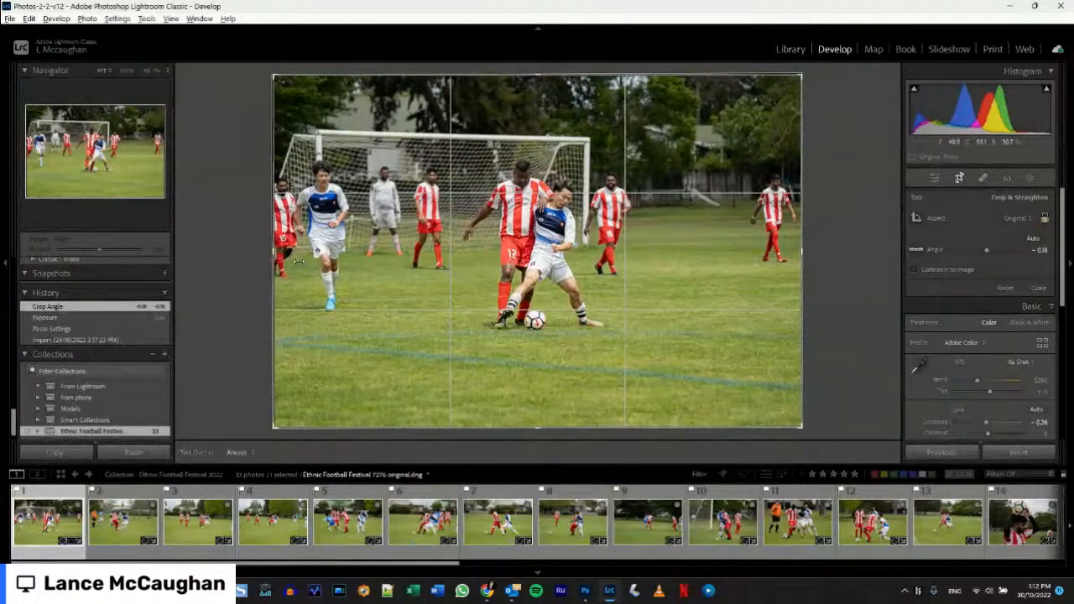
{"action": "left_click_drag", "start_coordinate": [298, 262], "coordinate": [316, 264]}
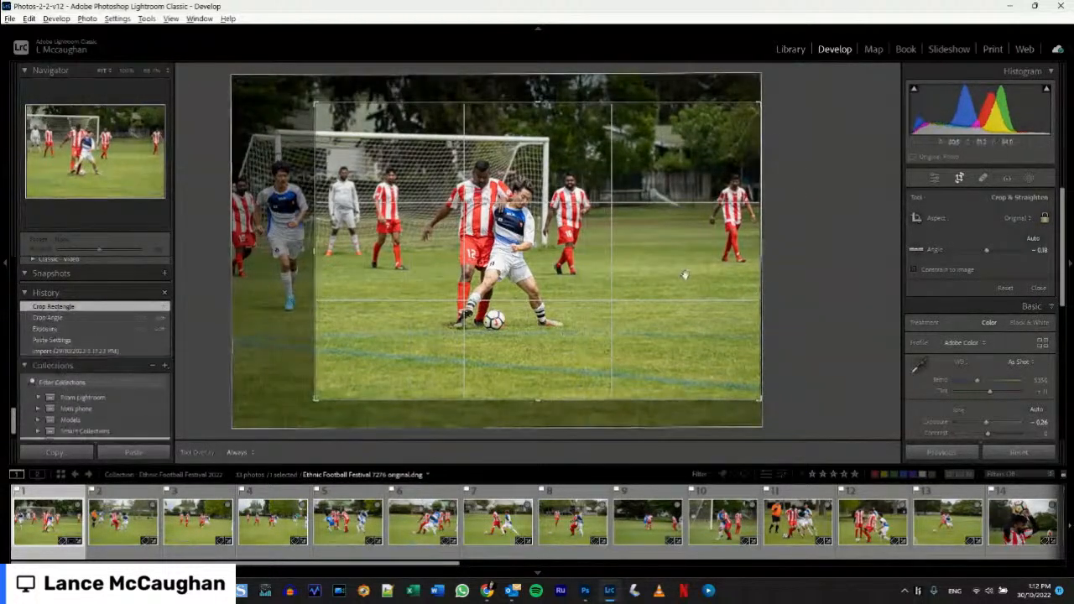
{"action": "left_click_drag", "start_coordinate": [729, 281], "coordinate": [755, 279]}
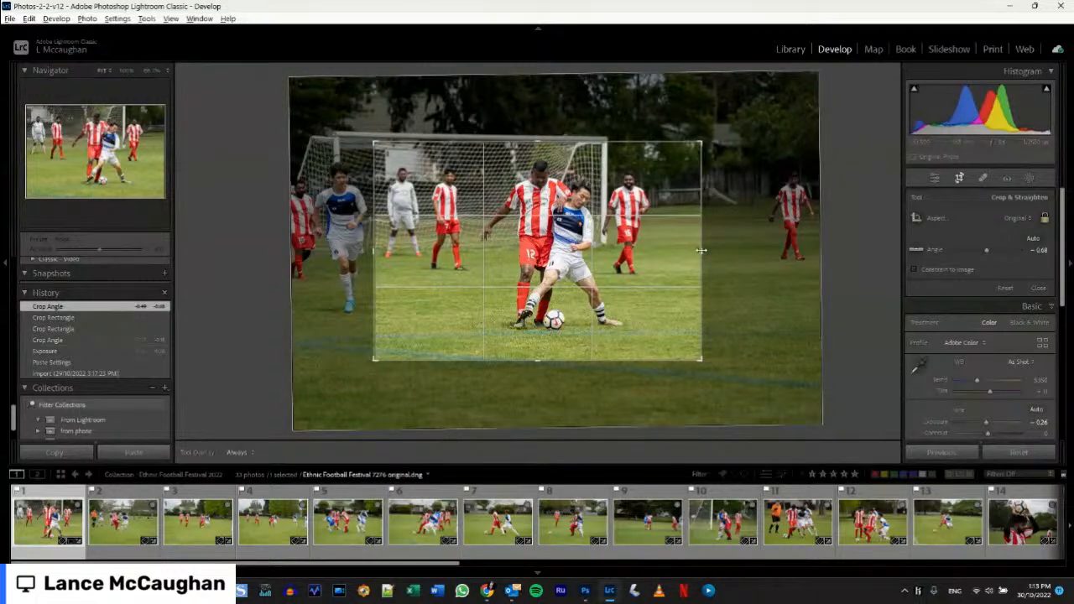
{"action": "left_click_drag", "start_coordinate": [659, 245], "coordinate": [661, 243]}
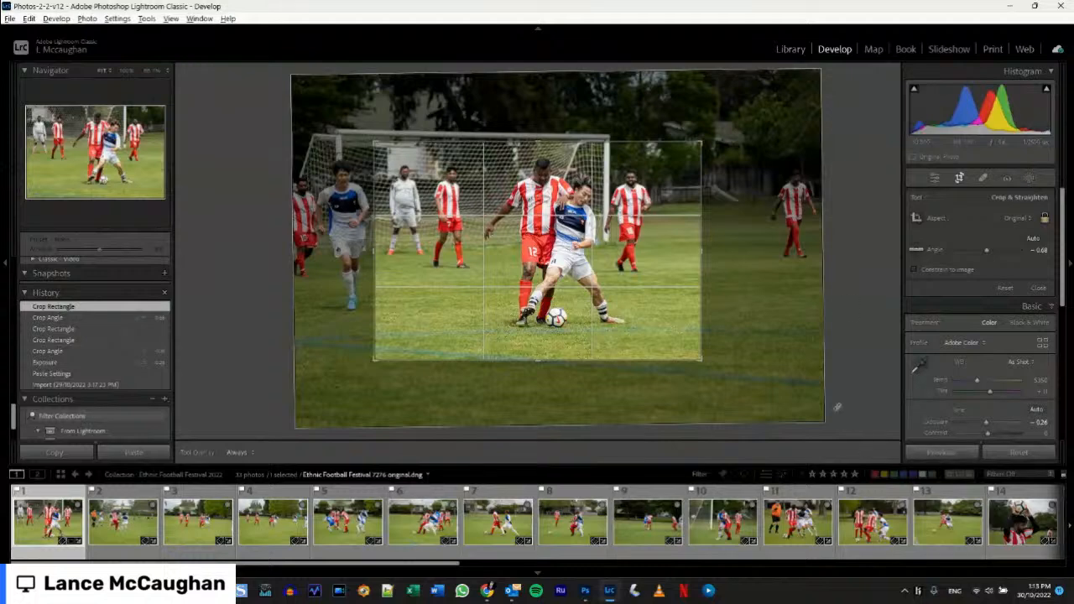
{"action": "left_click", "coordinate": [935, 181]}
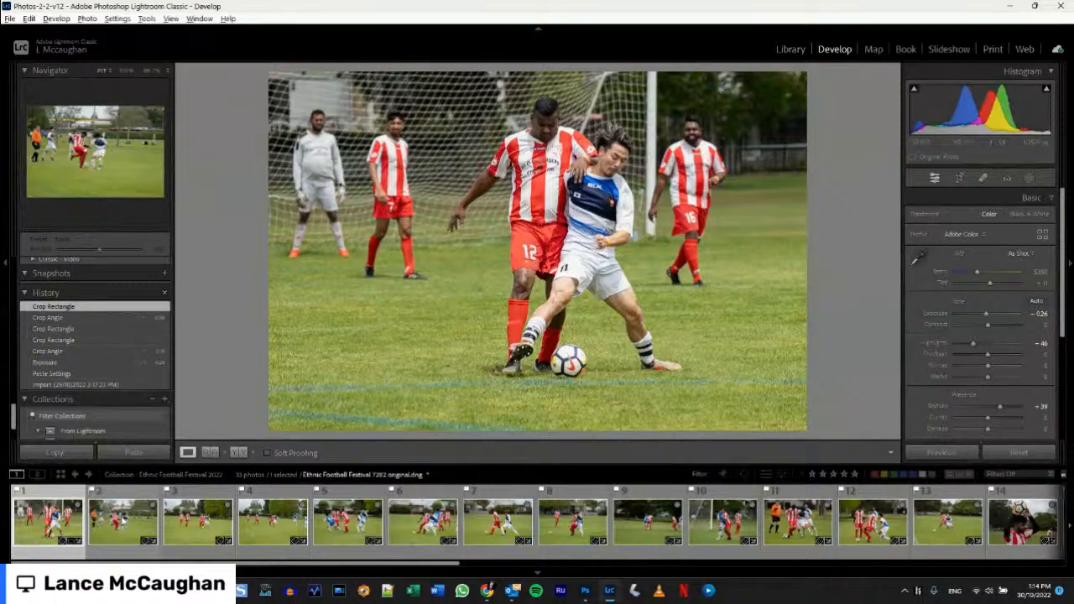
Compare the cropped photo 7276 with photo 7282, ending with 7282 open for editing.
{"action": "left_click", "coordinate": [121, 513]}
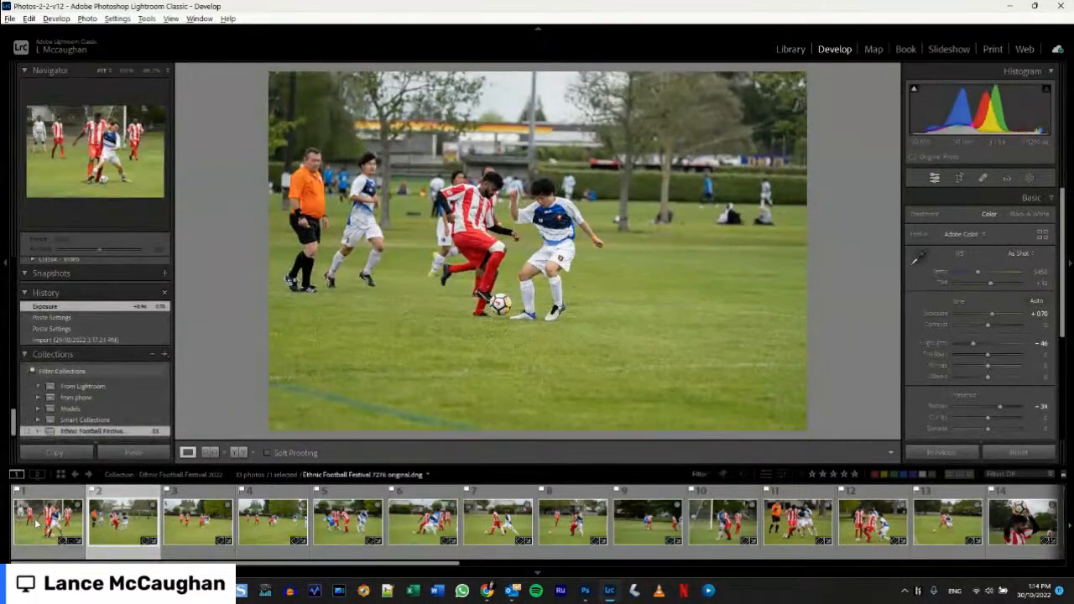
{"action": "left_click", "coordinate": [83, 546]}
{"action": "left_click", "coordinate": [123, 522]}
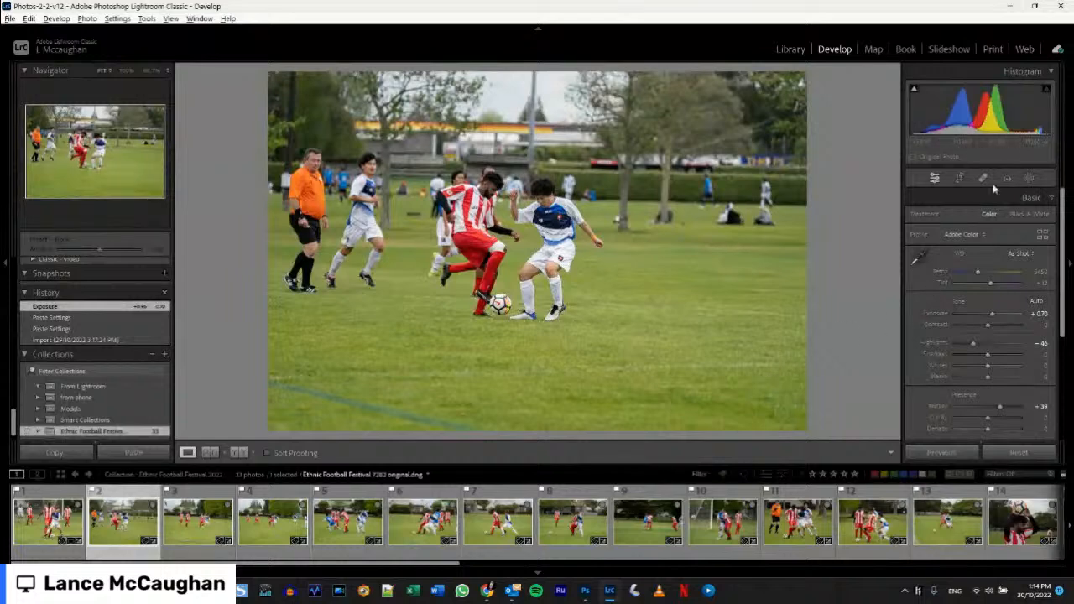
Crop photo 7282 around the referee and the players near the ball, with the angle set to -0.16, and close the crop tool.
{"action": "left_click", "coordinate": [959, 180]}
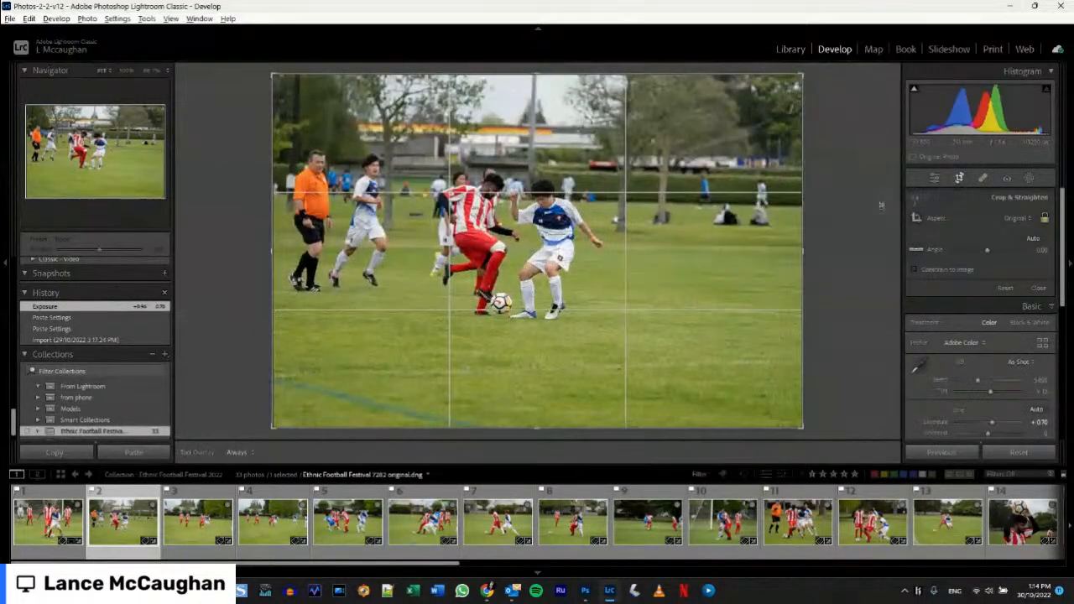
{"action": "left_click_drag", "start_coordinate": [863, 215], "coordinate": [866, 214]}
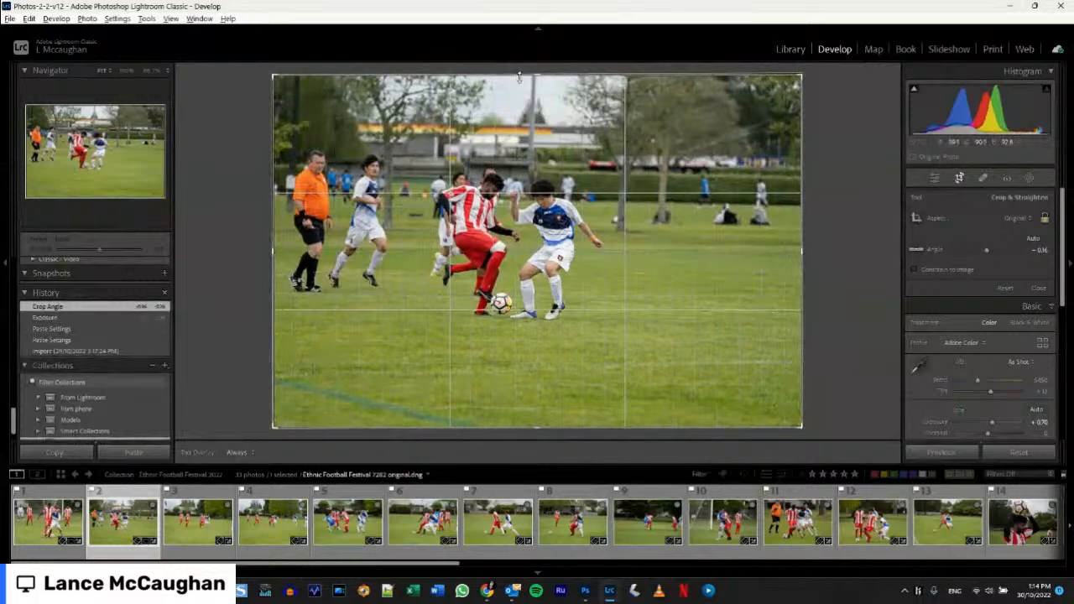
{"action": "left_click_drag", "start_coordinate": [802, 230], "coordinate": [722, 237]}
{"action": "left_click_drag", "start_coordinate": [626, 245], "coordinate": [629, 261]}
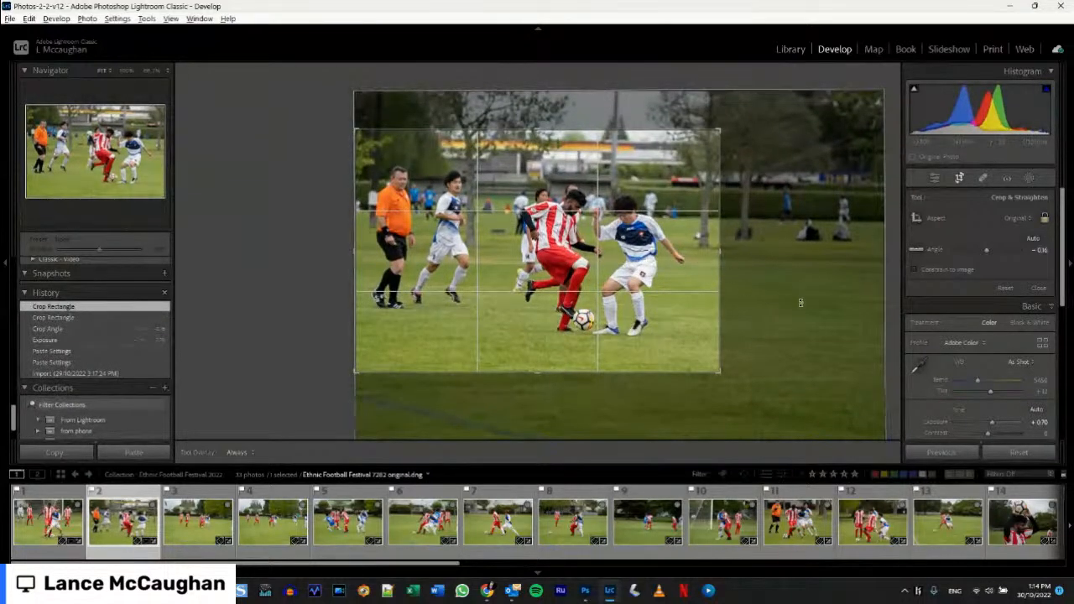
{"action": "left_click", "coordinate": [935, 179]}
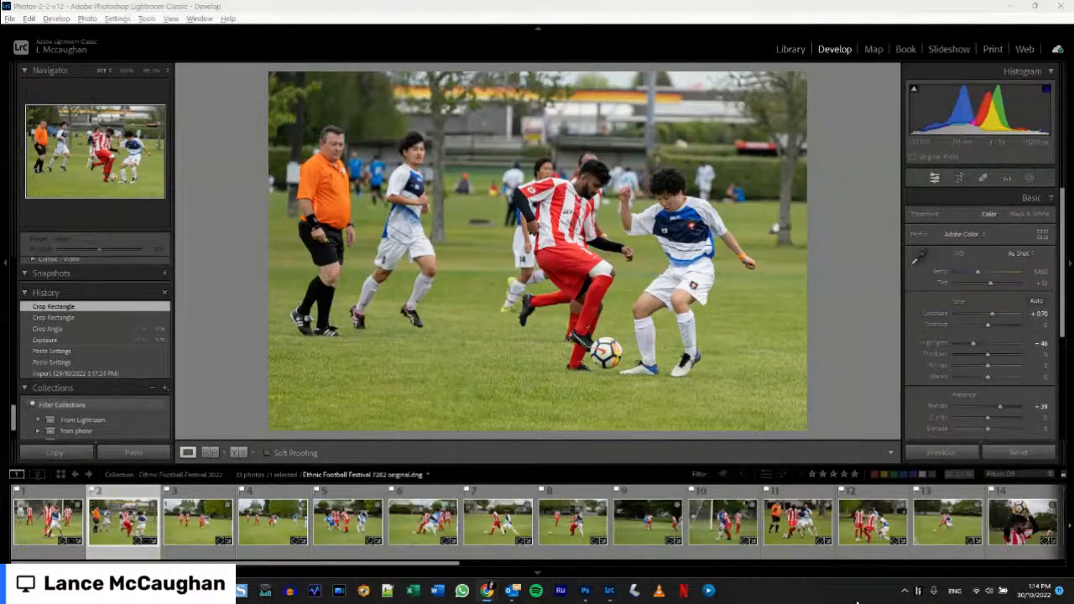
Crop photo 7286 in its original aspect ratio around the four players and the ball, trimming the surrounding trees and grass.
{"action": "left_click", "coordinate": [190, 520]}
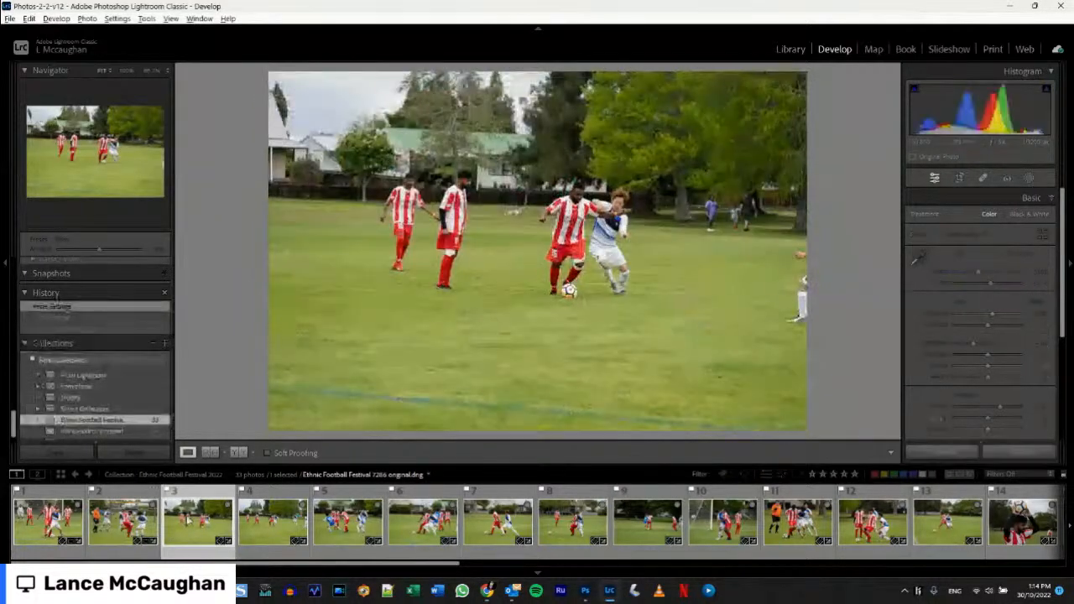
{"action": "left_click", "coordinate": [961, 178]}
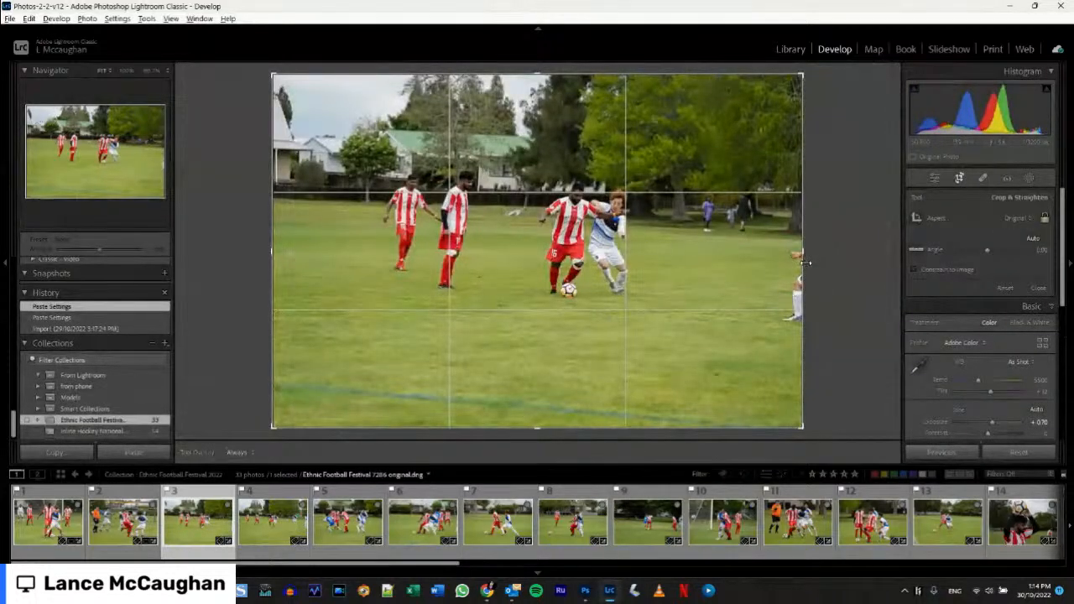
{"action": "left_click_drag", "start_coordinate": [806, 263], "coordinate": [742, 272]}
{"action": "left_click_drag", "start_coordinate": [337, 249], "coordinate": [384, 251]}
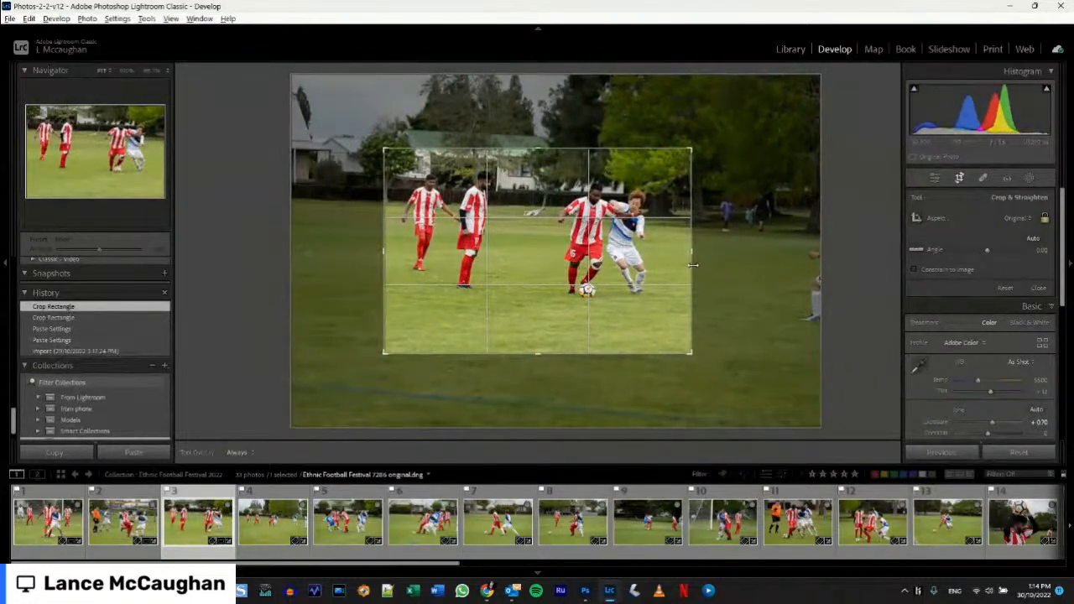
{"action": "left_click_drag", "start_coordinate": [693, 265], "coordinate": [687, 266]}
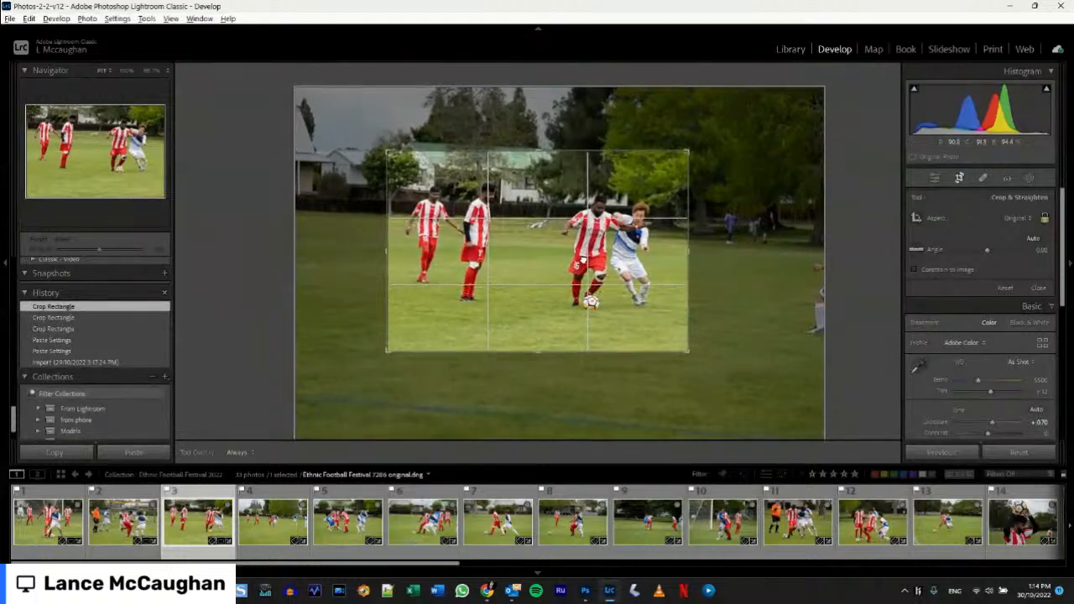
{"action": "left_click_drag", "start_coordinate": [582, 261], "coordinate": [582, 261]}
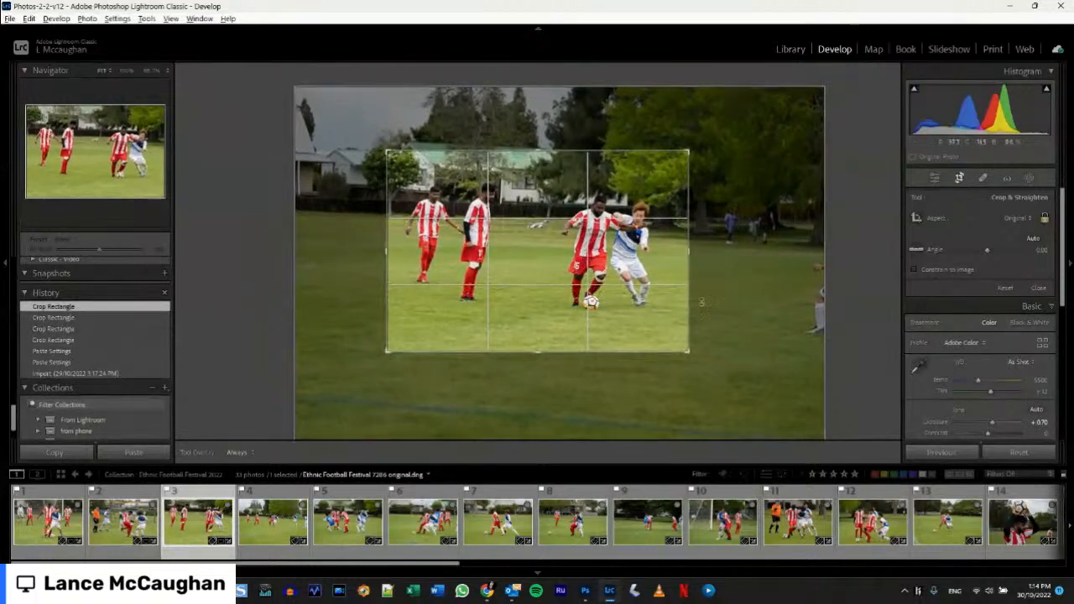
{"action": "left_click", "coordinate": [933, 181]}
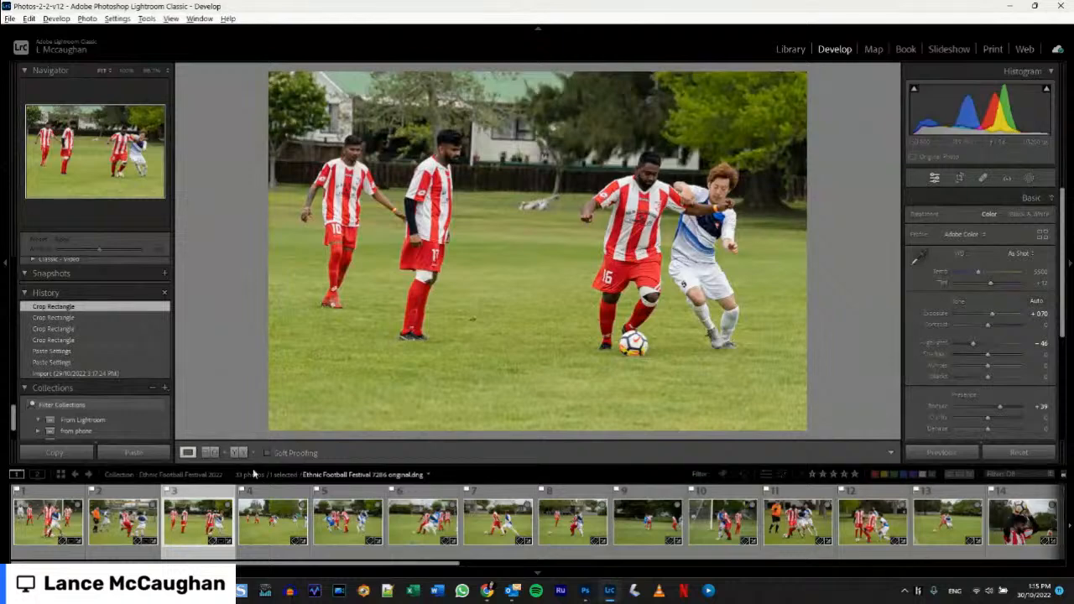
Crop photo 7288 to a 1 x 1 square tightly around the two players contesting the ball, checking photo 7286's crop for comparison.
{"action": "left_click", "coordinate": [267, 520]}
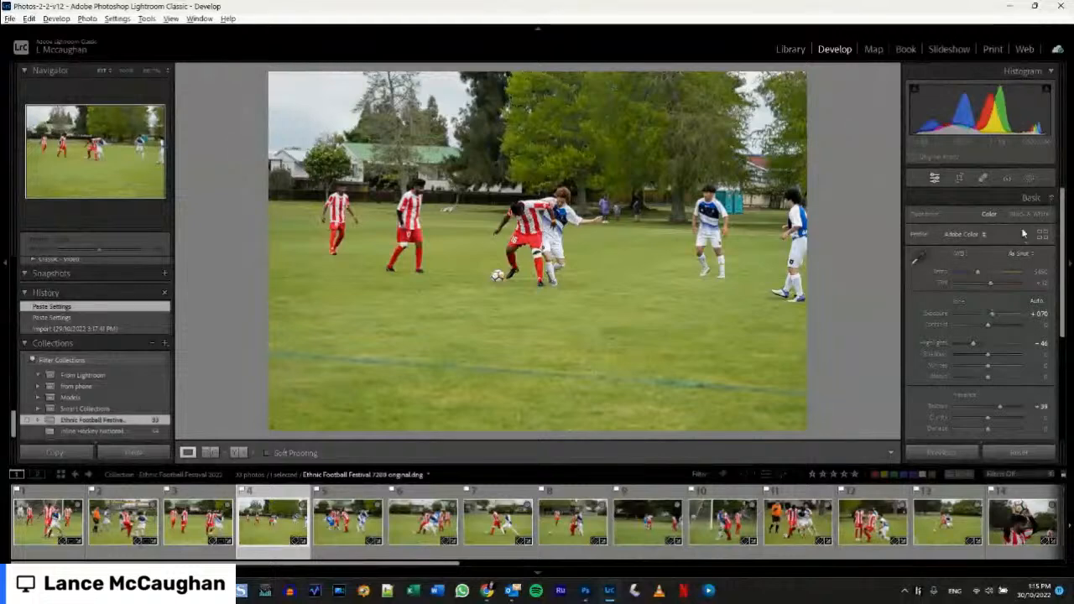
{"action": "left_click", "coordinate": [962, 179]}
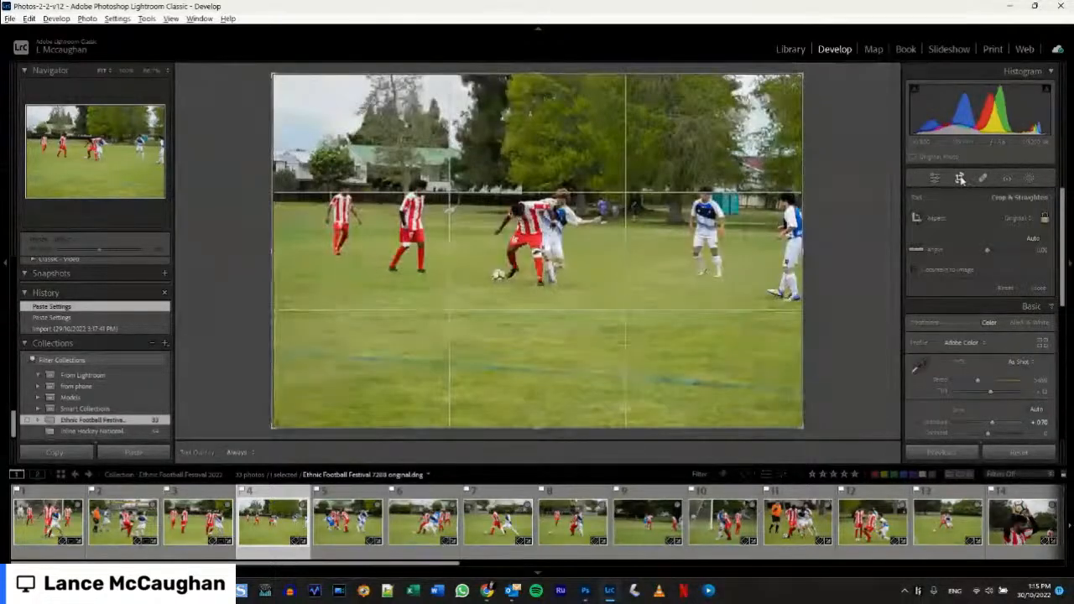
{"action": "left_click", "coordinate": [185, 522]}
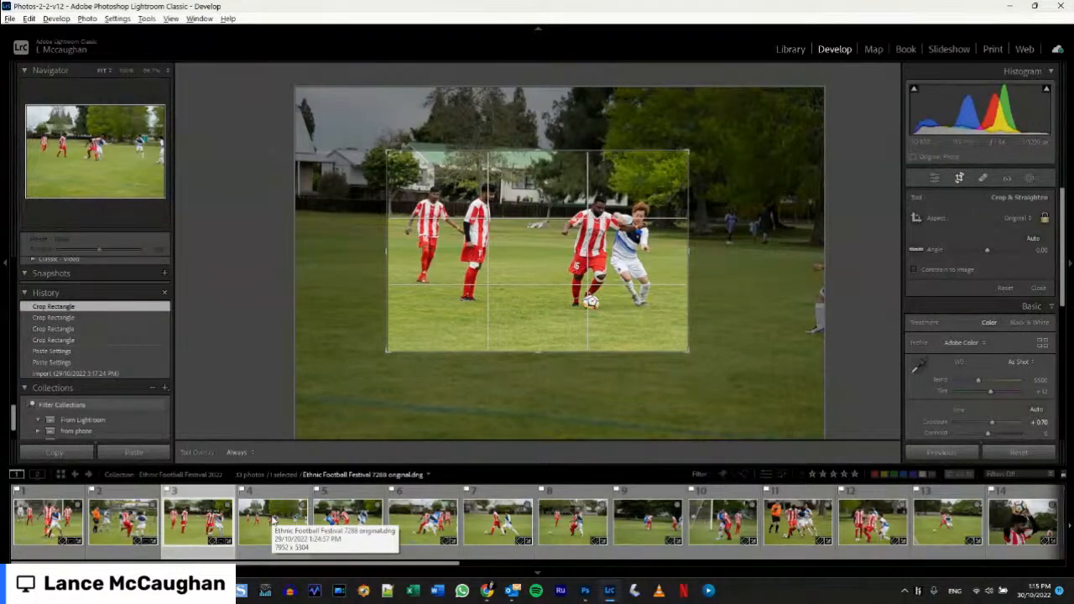
{"action": "left_click", "coordinate": [273, 520]}
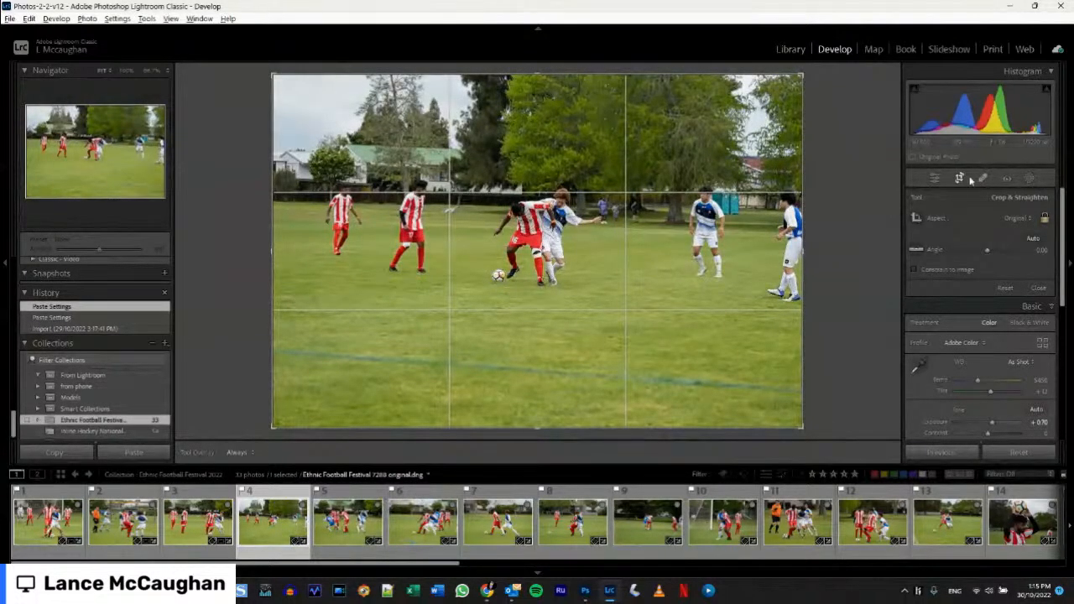
{"action": "left_click", "coordinate": [1017, 219]}
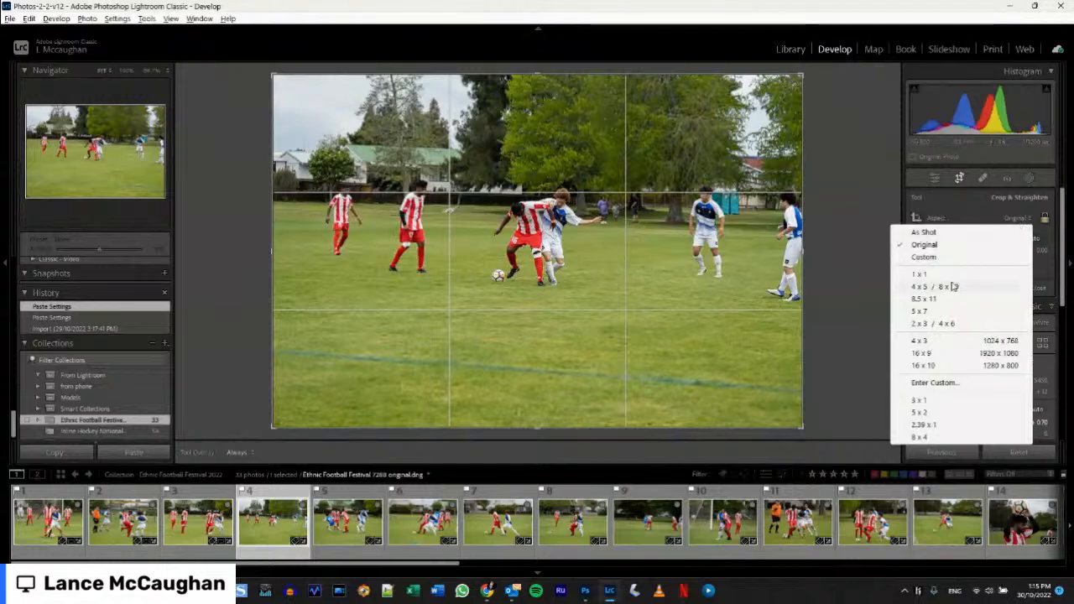
{"action": "left_click", "coordinate": [922, 274]}
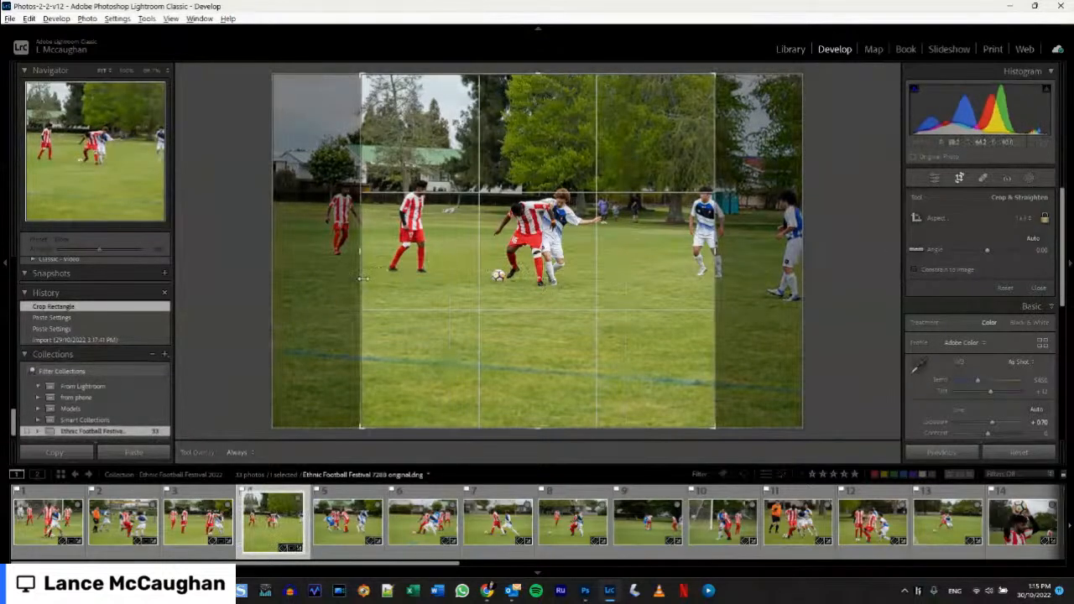
{"action": "left_click_drag", "start_coordinate": [361, 279], "coordinate": [403, 283]}
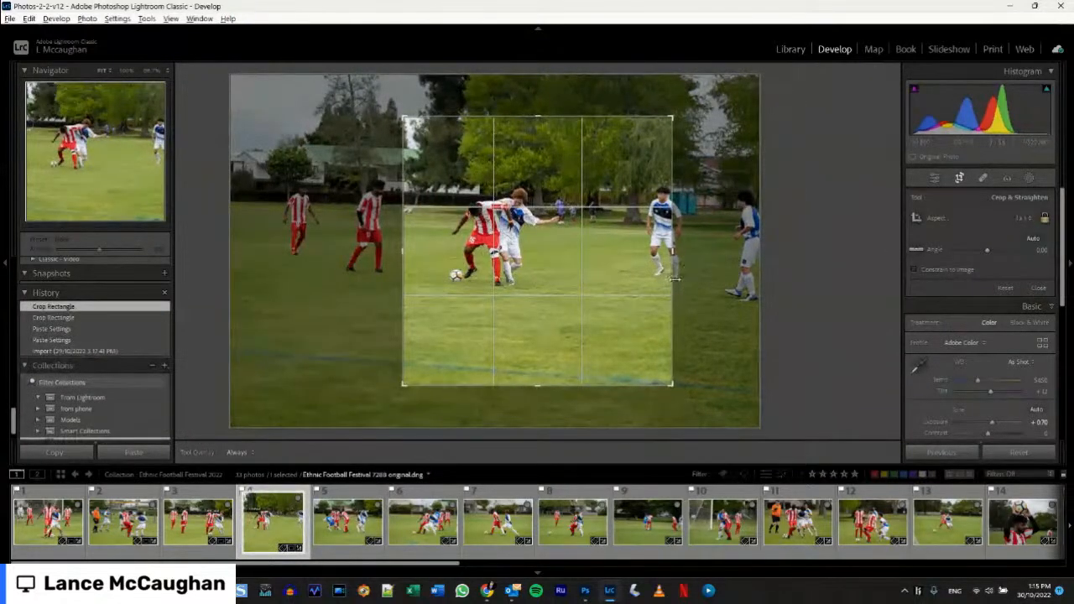
{"action": "left_click_drag", "start_coordinate": [678, 281], "coordinate": [624, 282]}
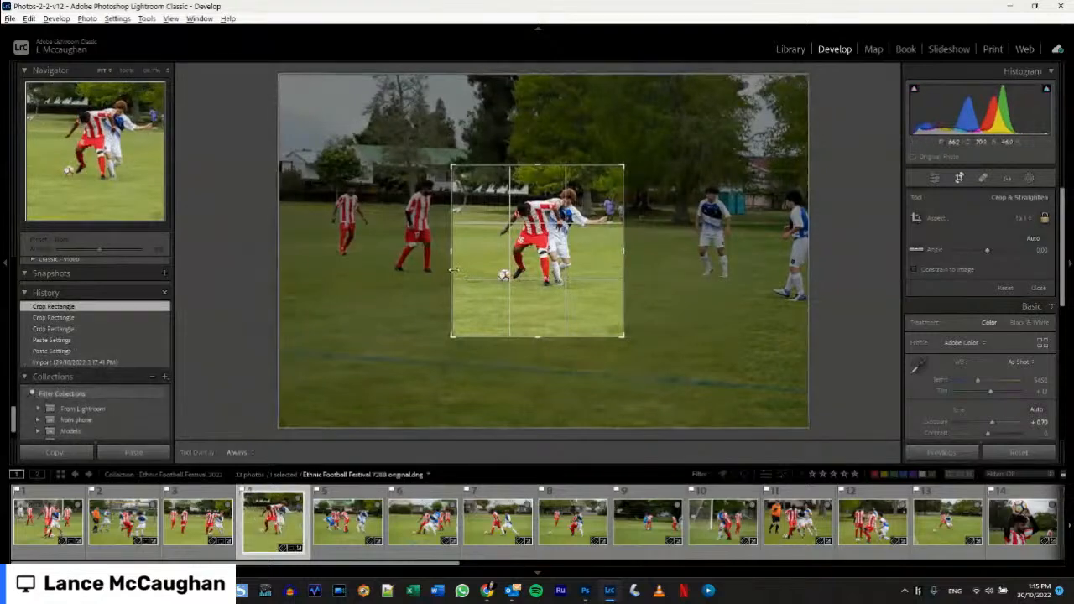
{"action": "left_click_drag", "start_coordinate": [451, 269], "coordinate": [469, 271]}
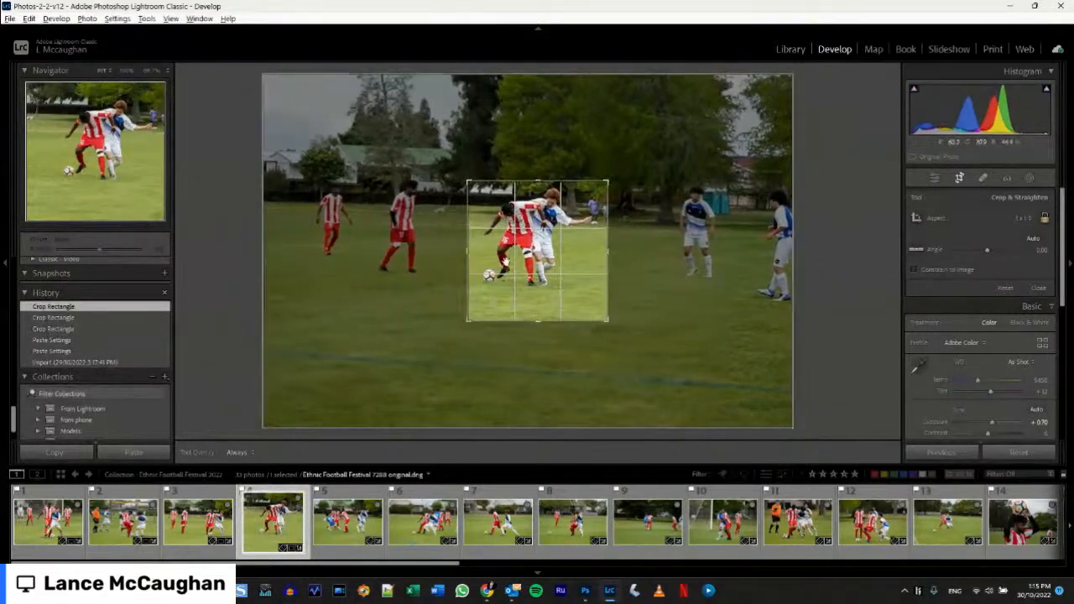
{"action": "left_click_drag", "start_coordinate": [535, 251], "coordinate": [535, 263]}
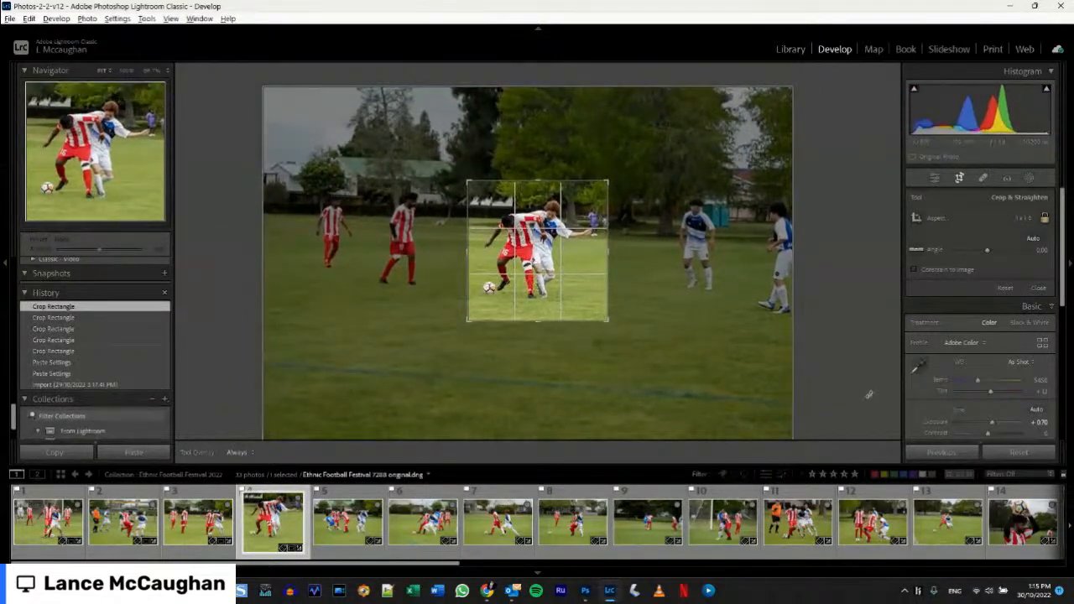
{"action": "left_click", "coordinate": [936, 178]}
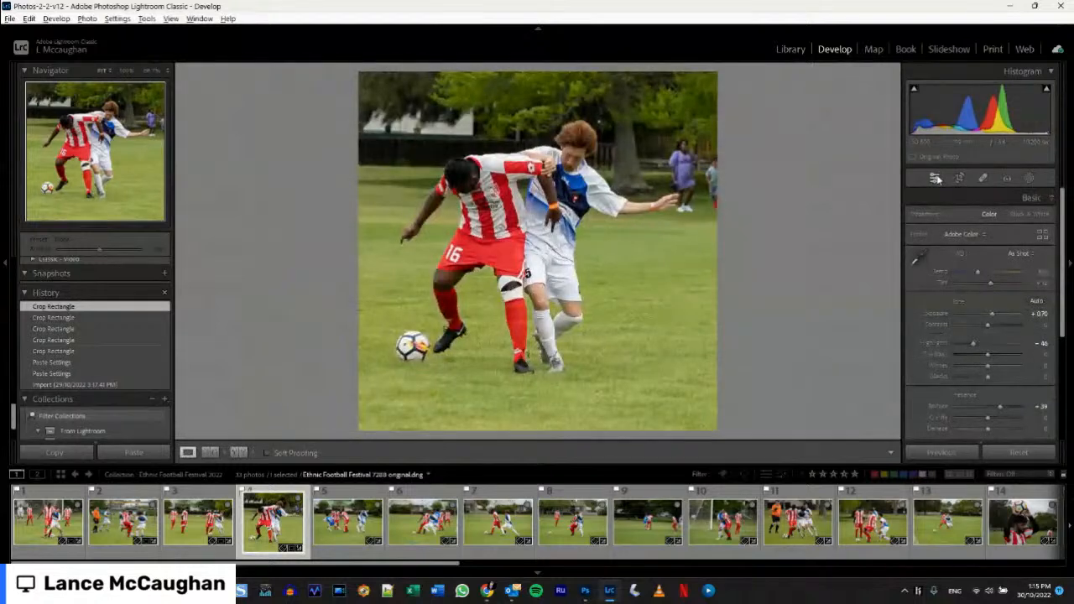
Compare the cropped photos 7286 and 7288, and straighten 7286 with a crop angle of -0.22.
{"action": "left_click", "coordinate": [214, 516]}
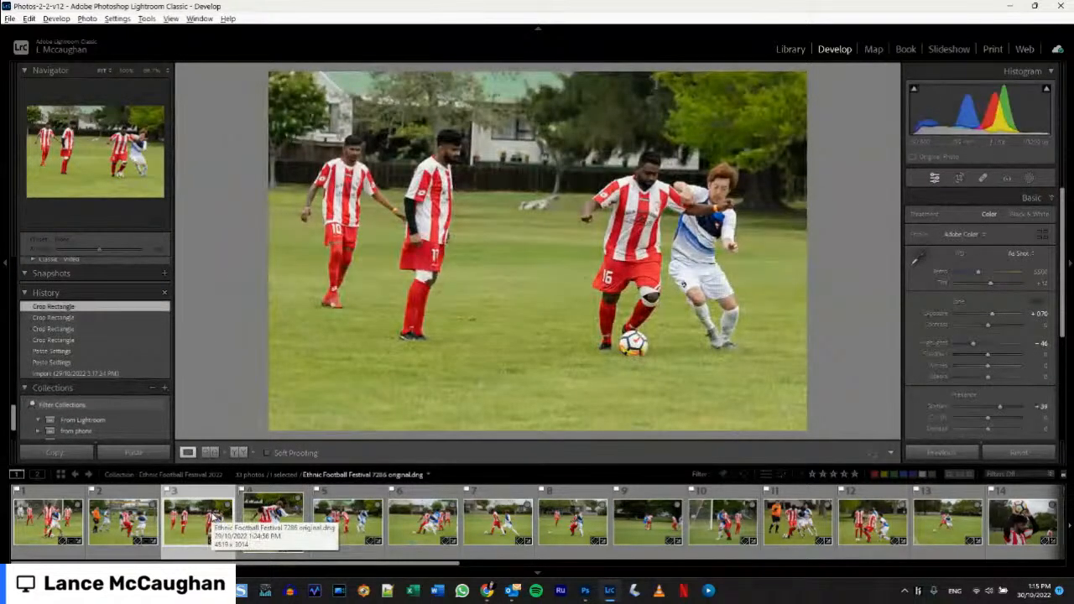
{"action": "left_click", "coordinate": [244, 520]}
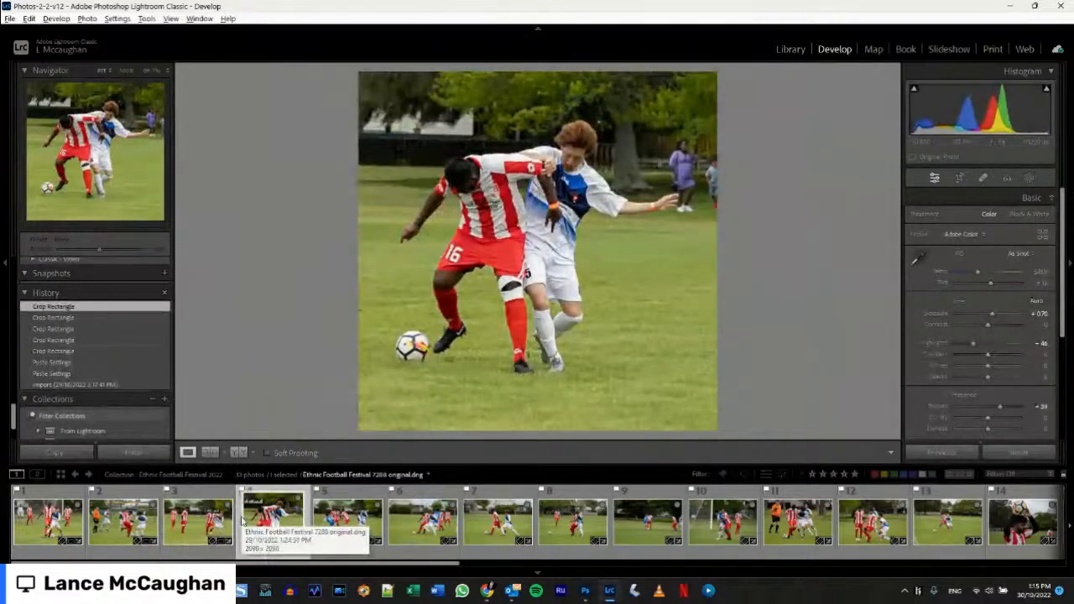
{"action": "left_click", "coordinate": [196, 527]}
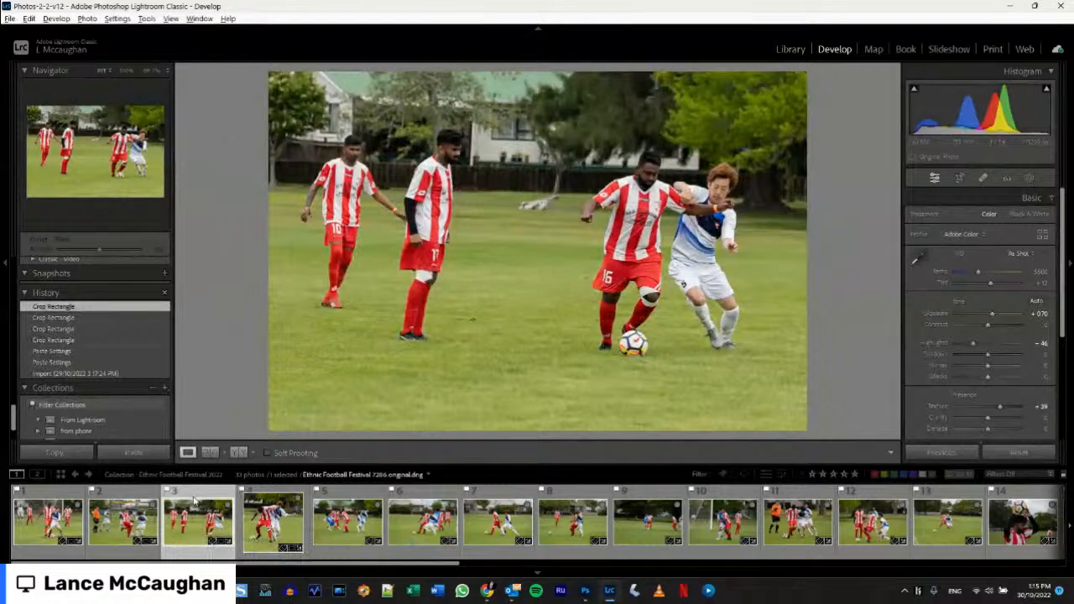
{"action": "left_click", "coordinate": [961, 179]}
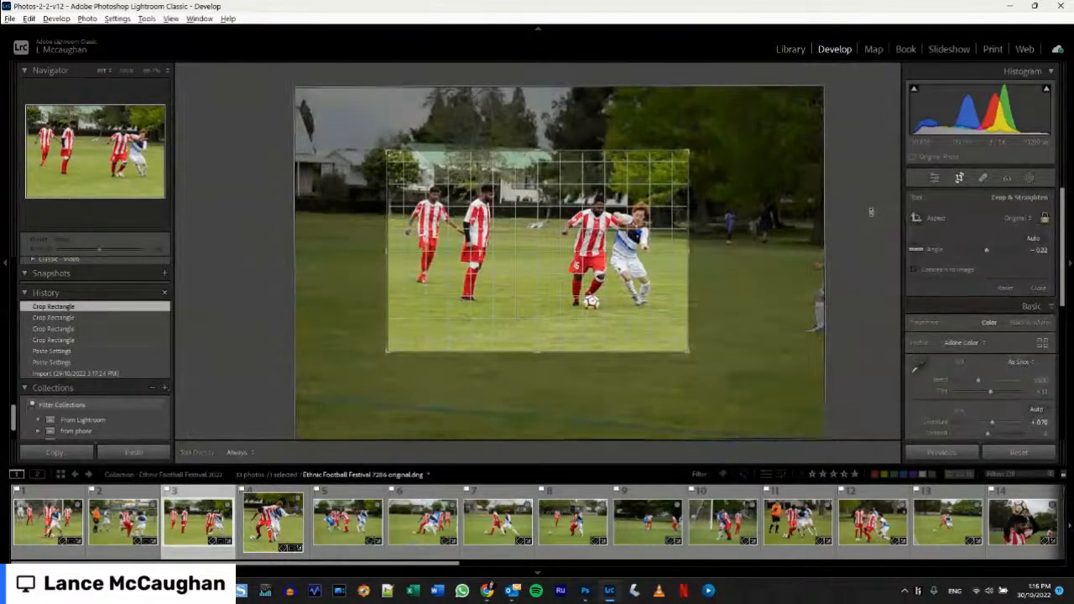
Crop photo 7290 in its original aspect ratio around the group of players contesting the ball, leaving some grass below them.
{"action": "left_click", "coordinate": [262, 525]}
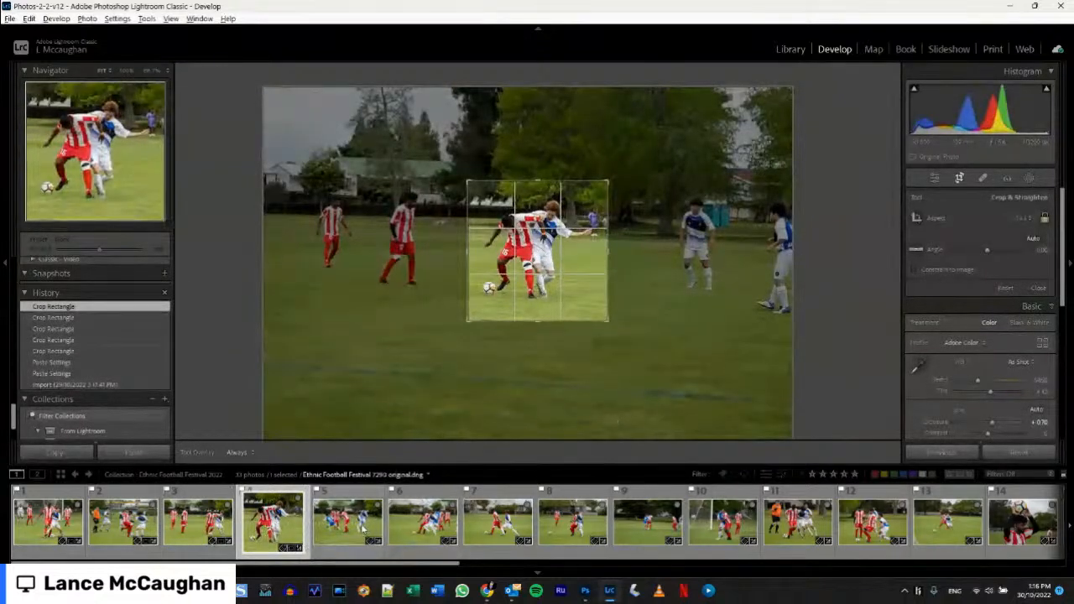
{"action": "left_click", "coordinate": [359, 527]}
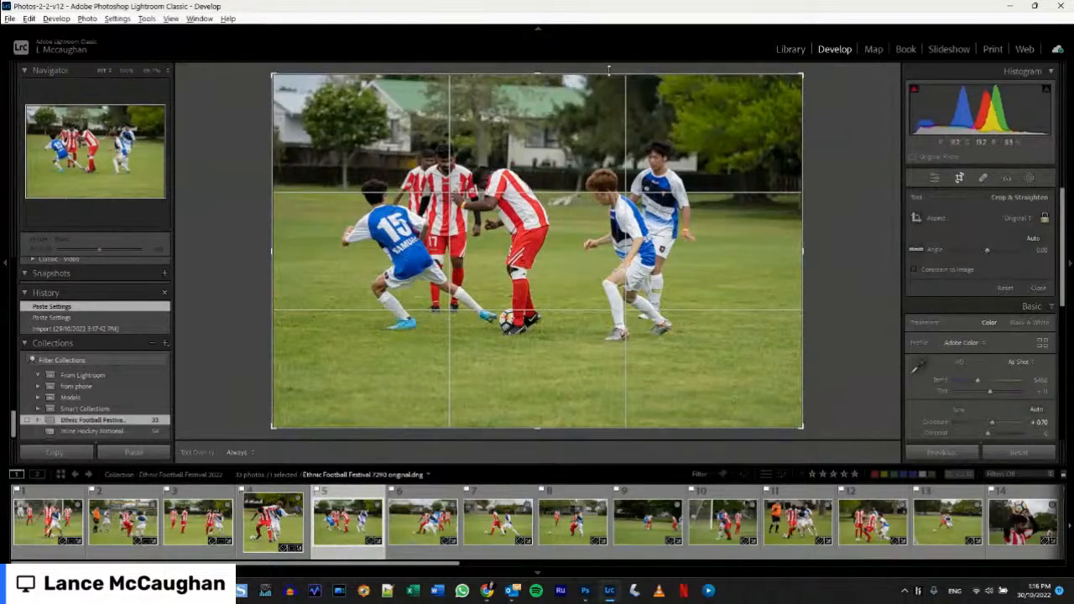
{"action": "left_click_drag", "start_coordinate": [595, 91], "coordinate": [593, 142]}
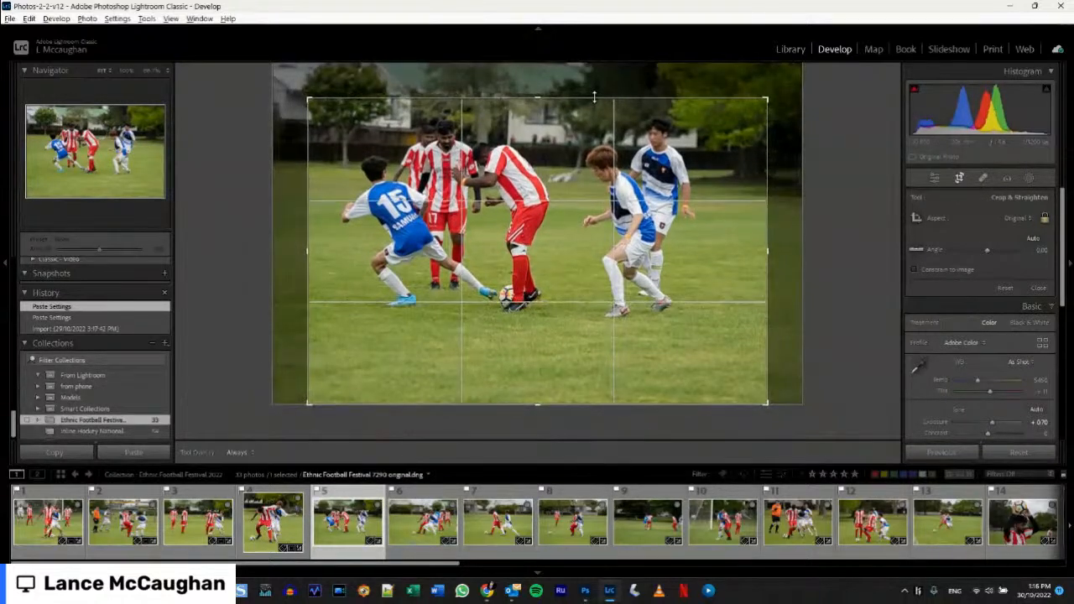
{"action": "left_click_drag", "start_coordinate": [532, 398], "coordinate": [545, 364]}
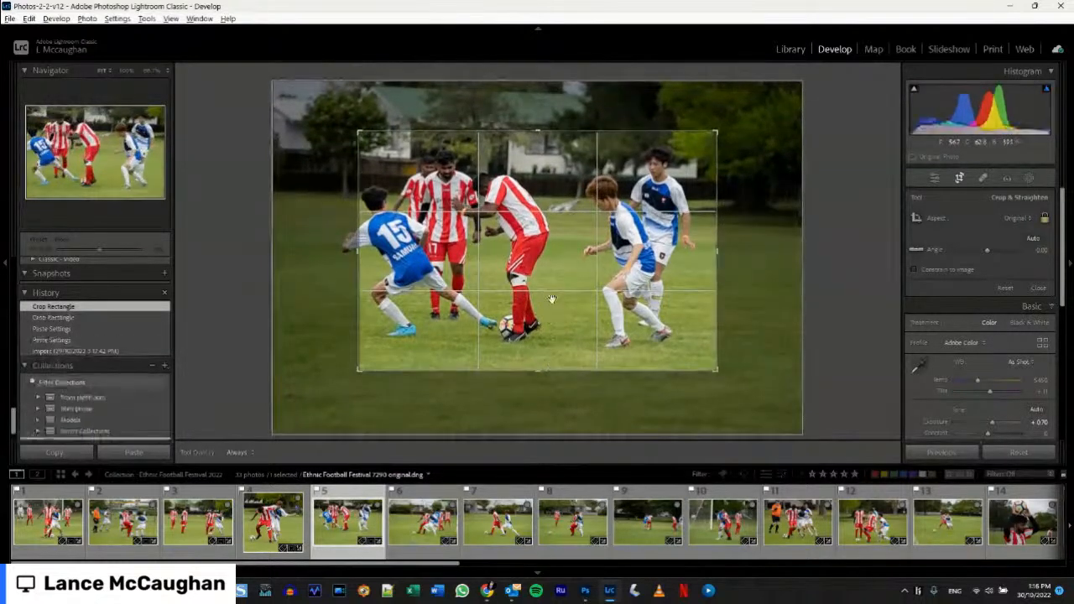
{"action": "left_click_drag", "start_coordinate": [551, 297], "coordinate": [566, 301]}
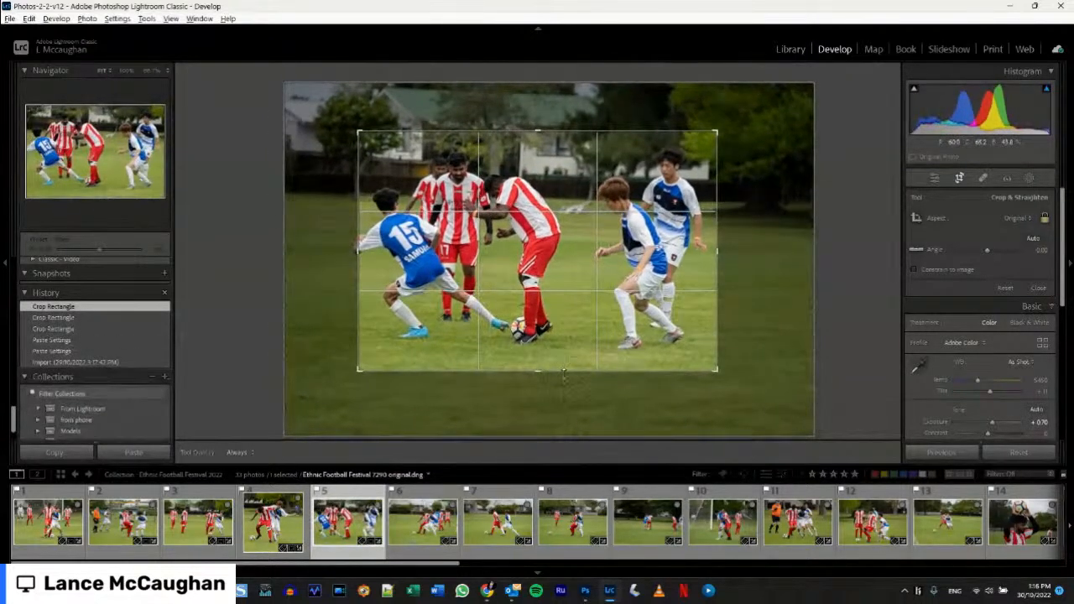
{"action": "left_click_drag", "start_coordinate": [564, 375], "coordinate": [564, 389]}
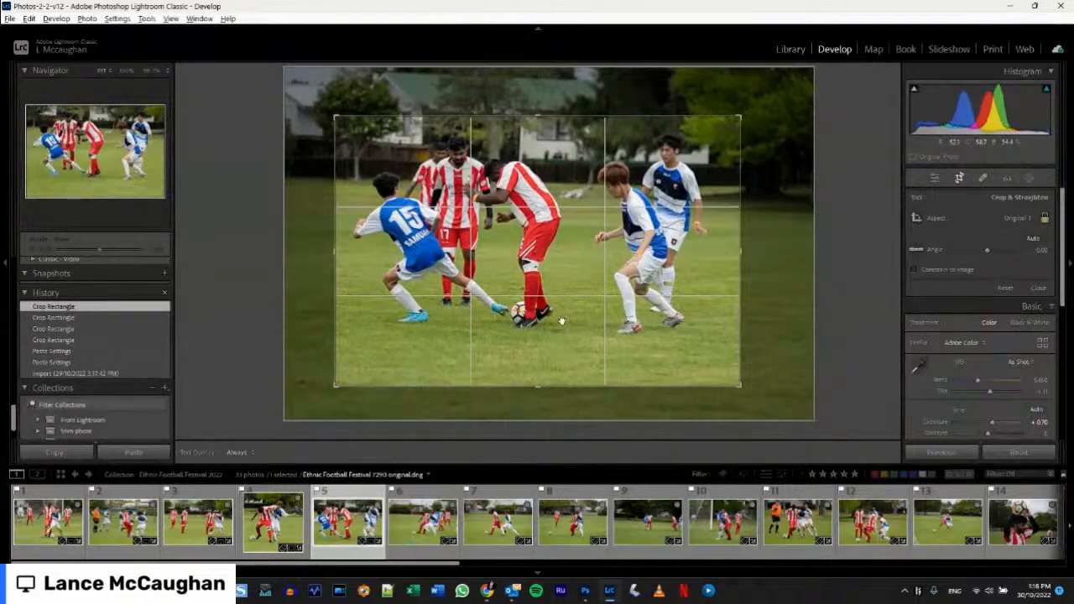
{"action": "left_click_drag", "start_coordinate": [561, 321], "coordinate": [570, 349]}
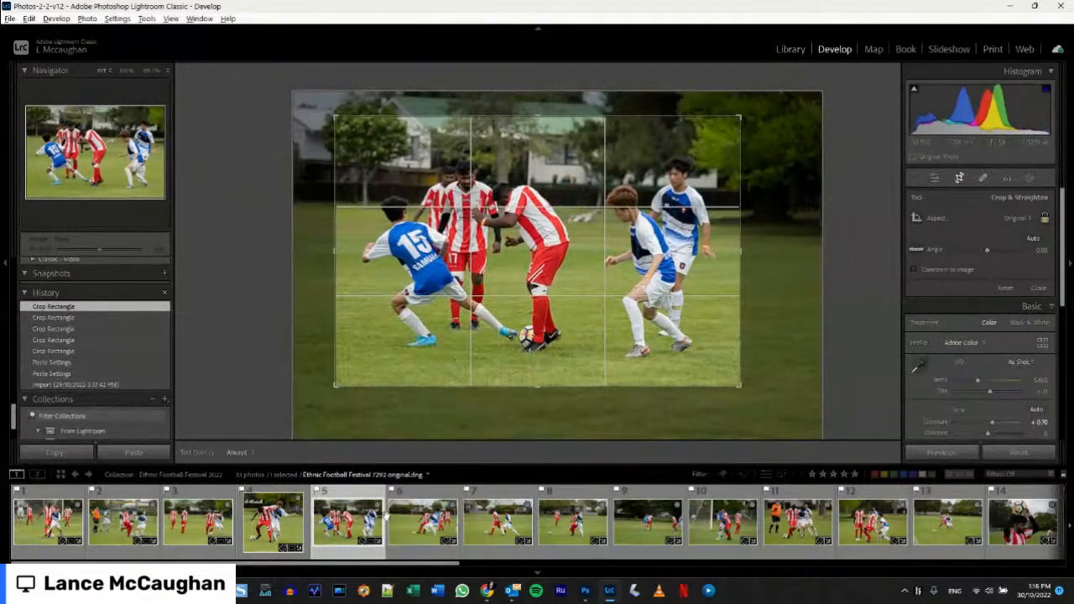
{"action": "left_click", "coordinate": [935, 179]}
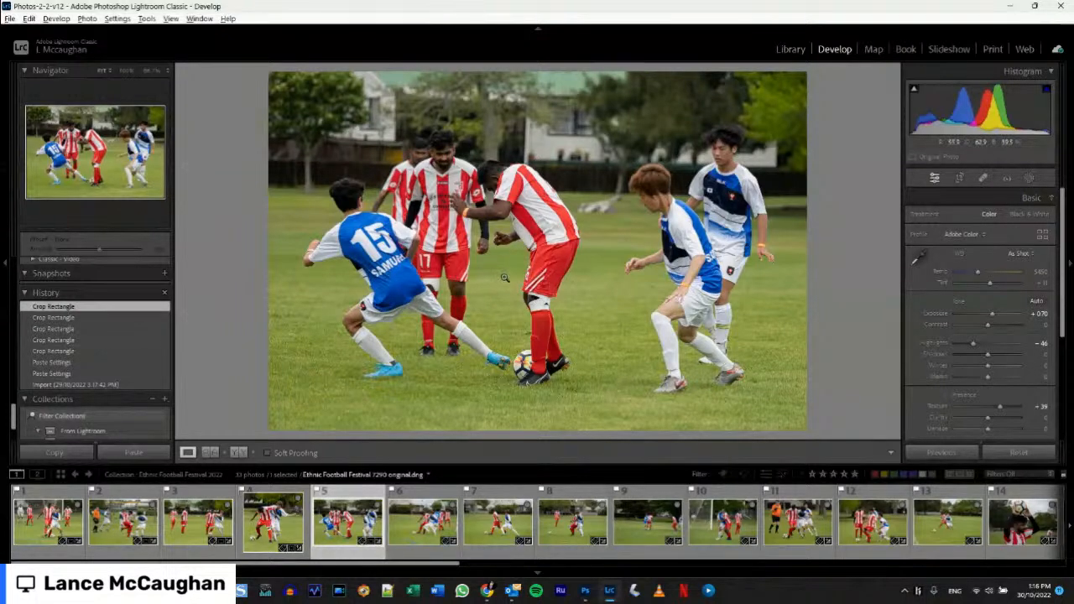
Crop photo 7292 in its original aspect ratio around the five players and the ball, trimming the blue line and surrounding grass.
{"action": "left_click", "coordinate": [443, 518]}
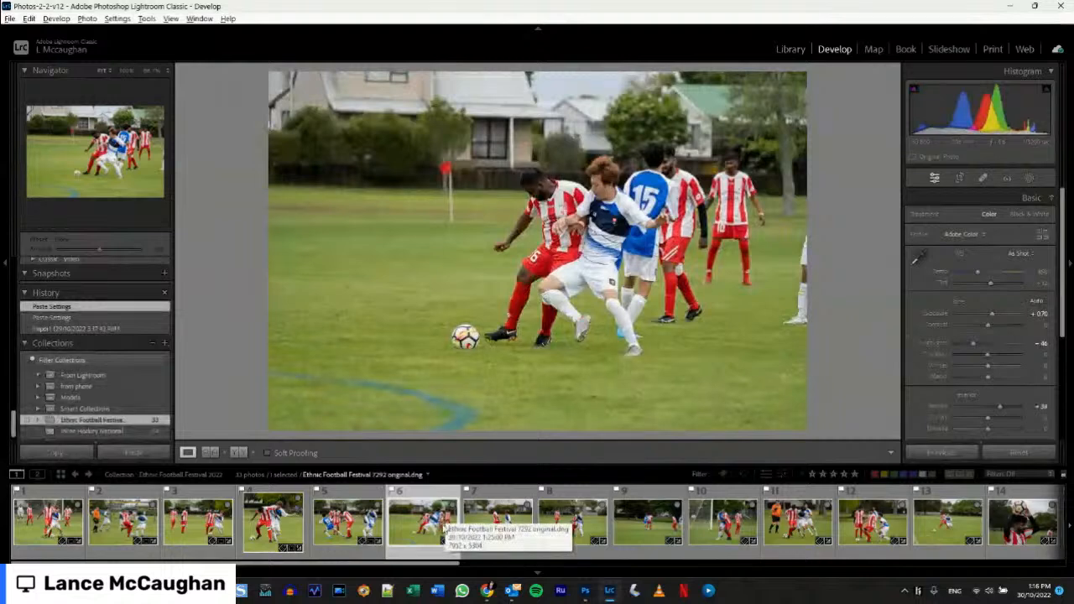
{"action": "left_click", "coordinate": [960, 178]}
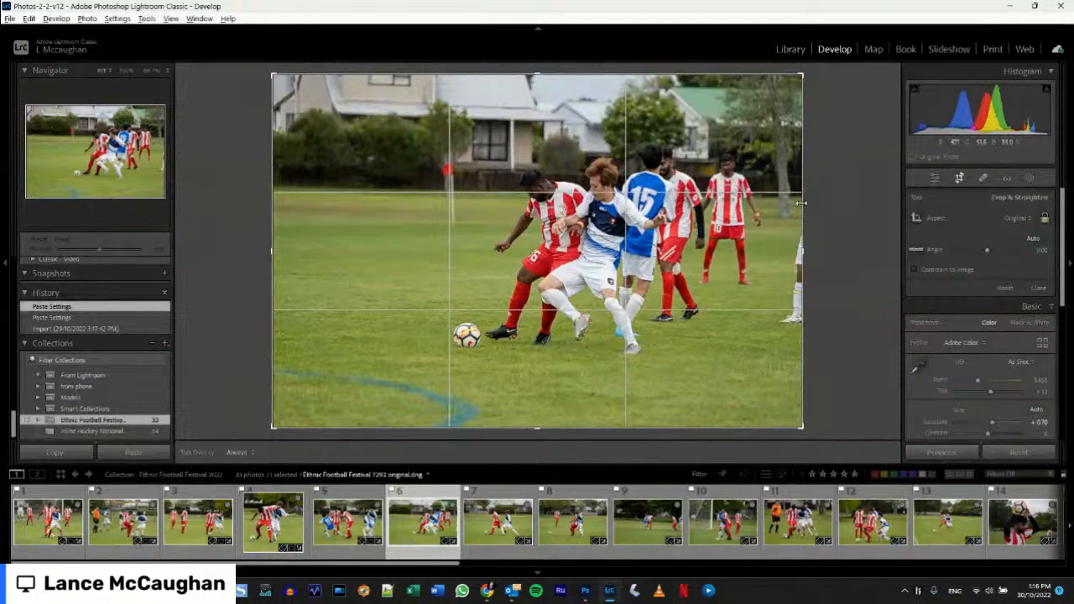
{"action": "left_click_drag", "start_coordinate": [800, 203], "coordinate": [788, 205]}
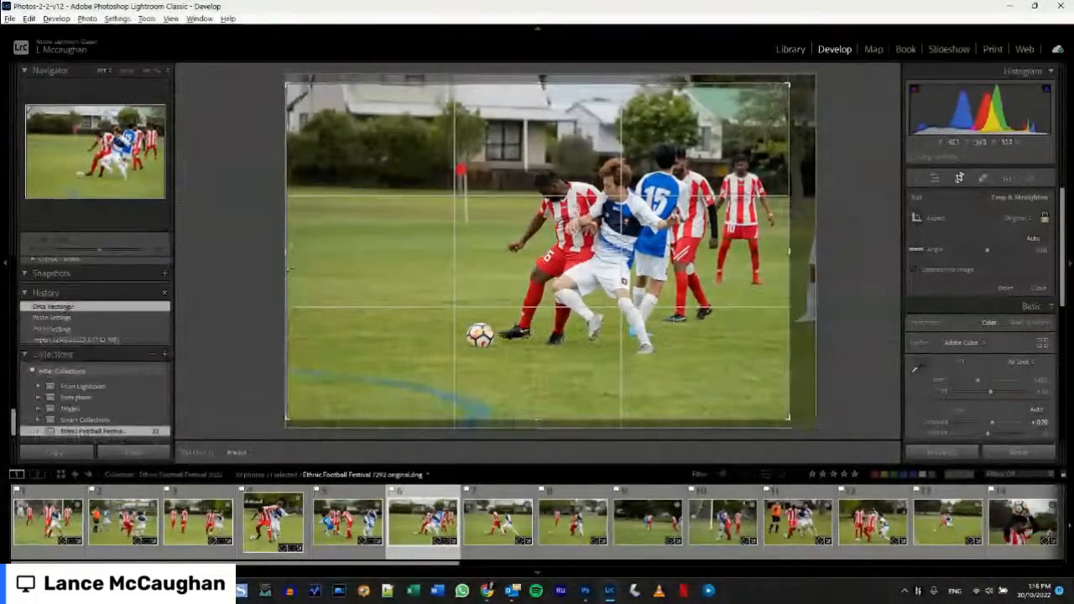
{"action": "left_click_drag", "start_coordinate": [285, 270], "coordinate": [351, 278]}
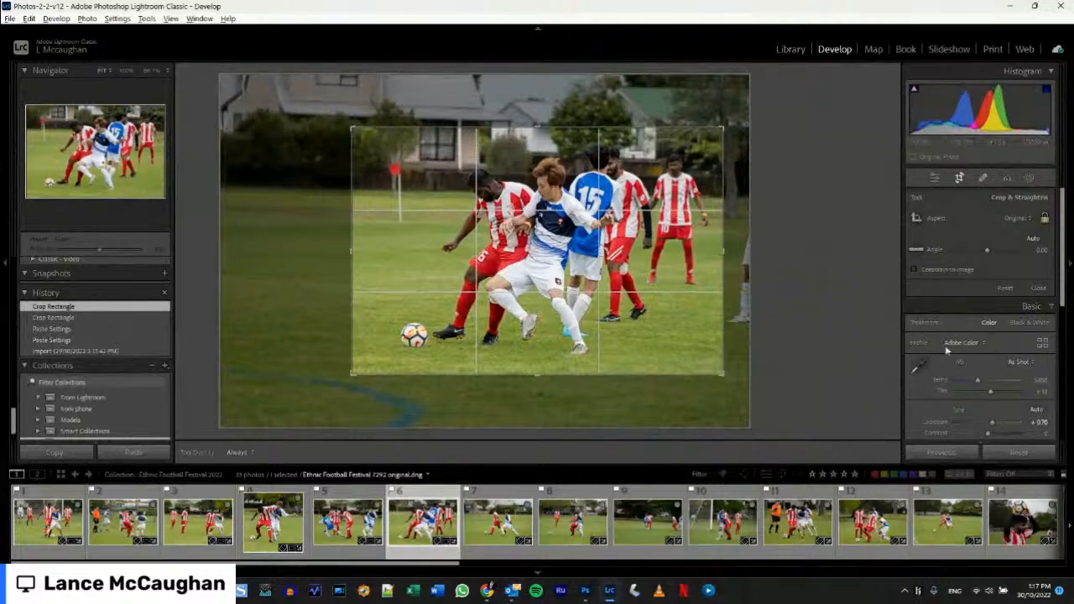
{"action": "left_click", "coordinate": [941, 182]}
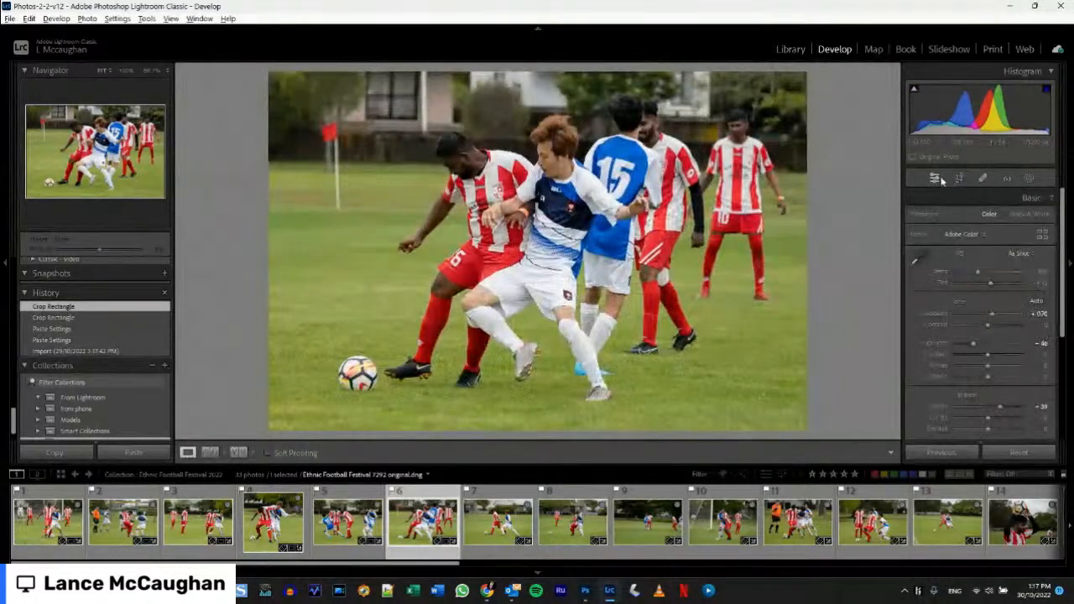
Crop photo 7294 in its original aspect ratio around the two players and the ball, keeping the red corner flag in frame.
{"action": "left_click", "coordinate": [479, 528]}
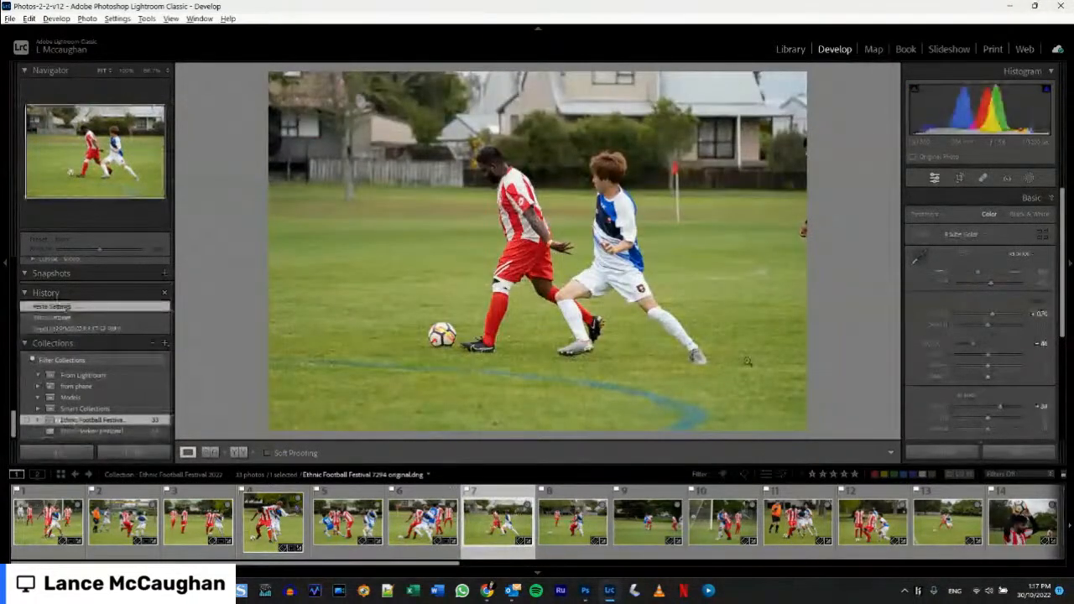
{"action": "left_click", "coordinate": [960, 178]}
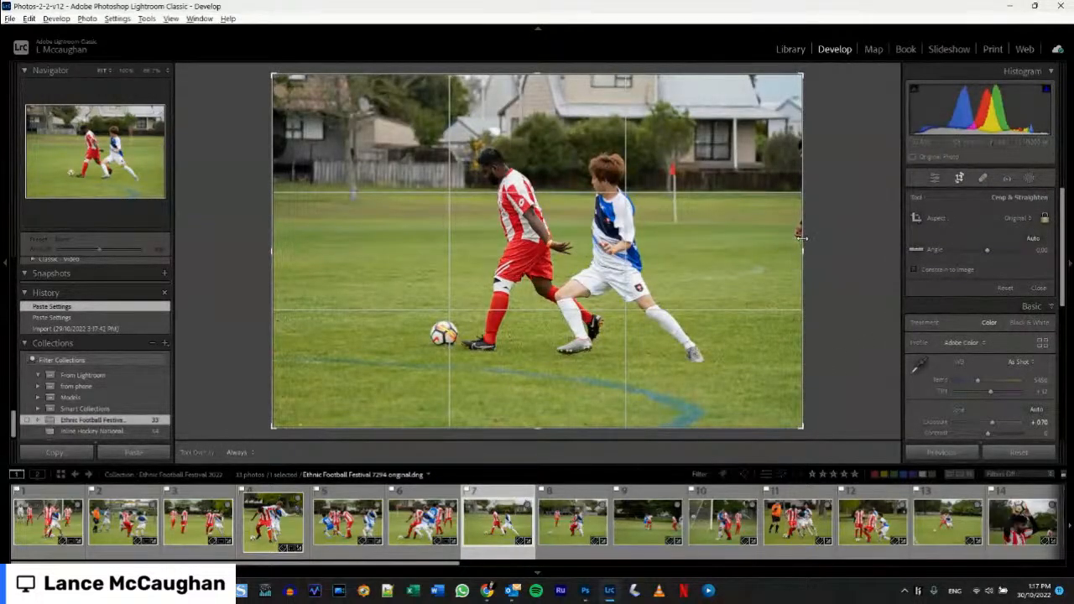
{"action": "left_click_drag", "start_coordinate": [799, 243], "coordinate": [763, 245]}
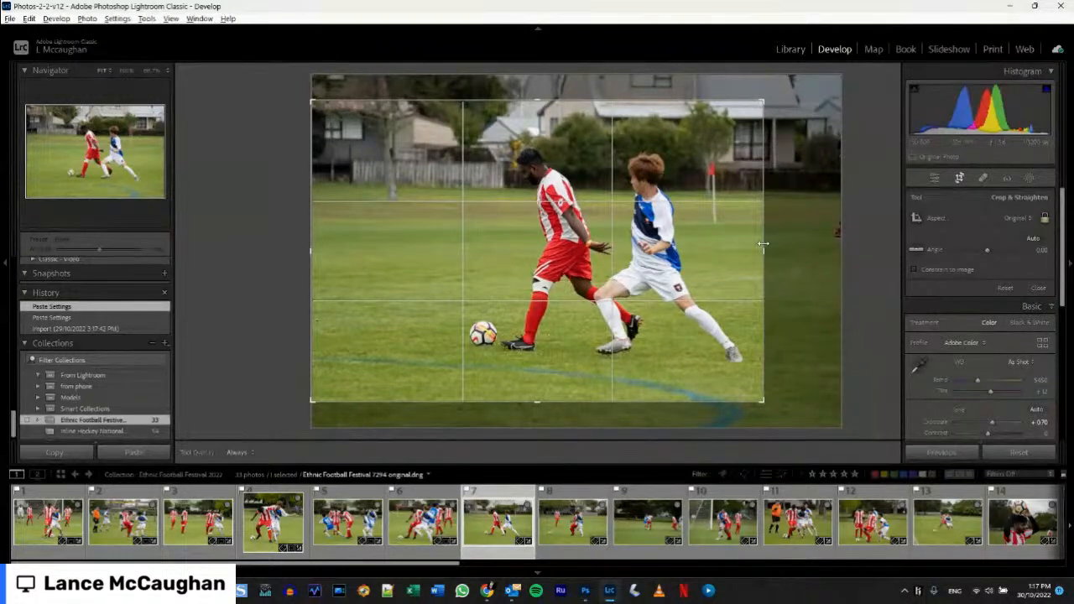
{"action": "left_click_drag", "start_coordinate": [763, 243], "coordinate": [763, 244]}
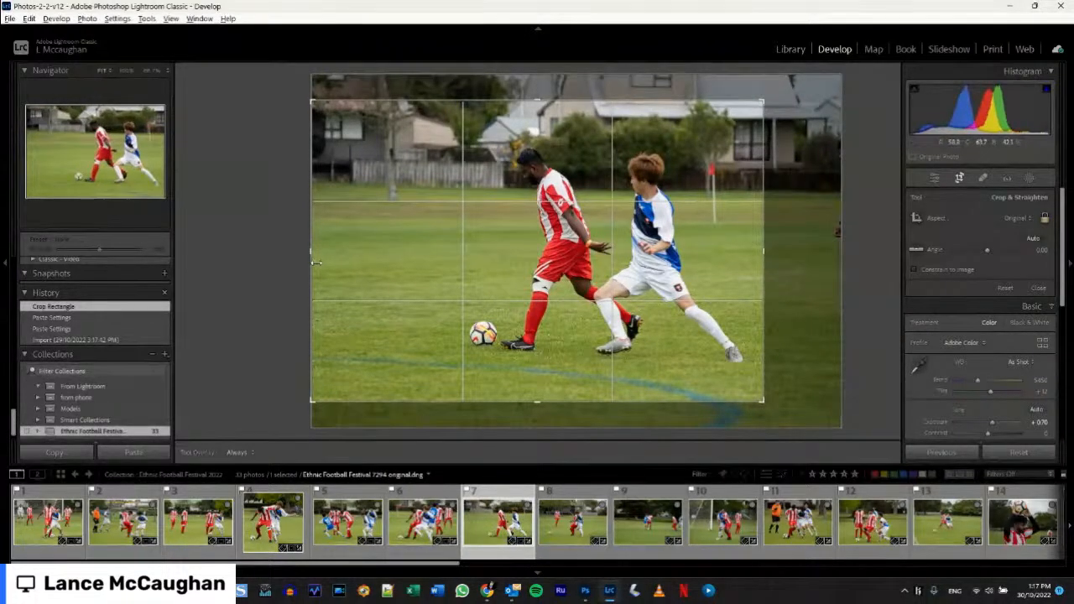
{"action": "left_click_drag", "start_coordinate": [317, 263], "coordinate": [359, 271]}
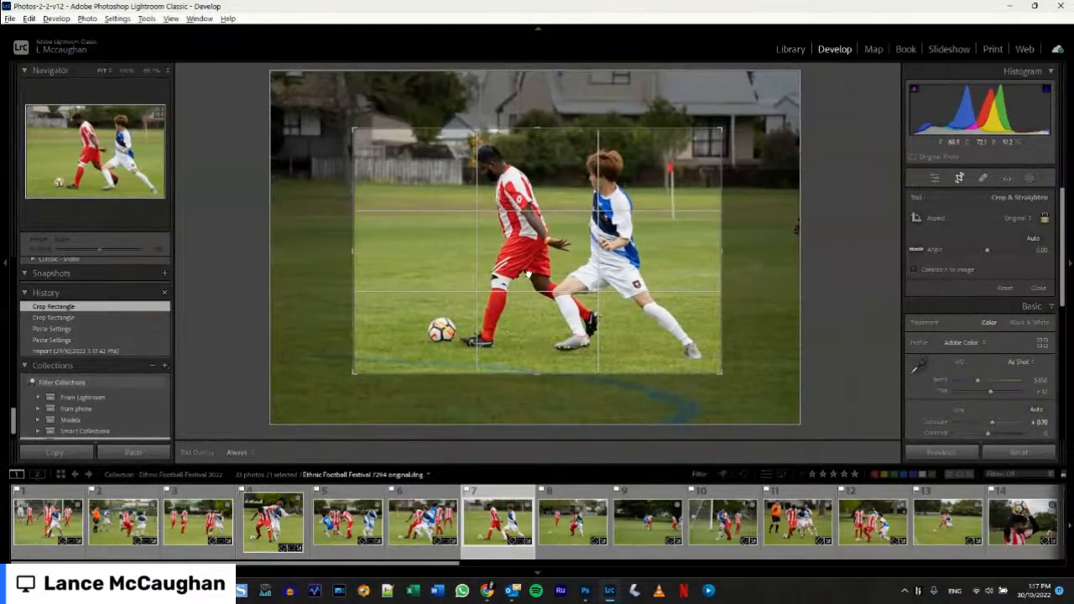
{"action": "left_click_drag", "start_coordinate": [528, 277], "coordinate": [528, 277]}
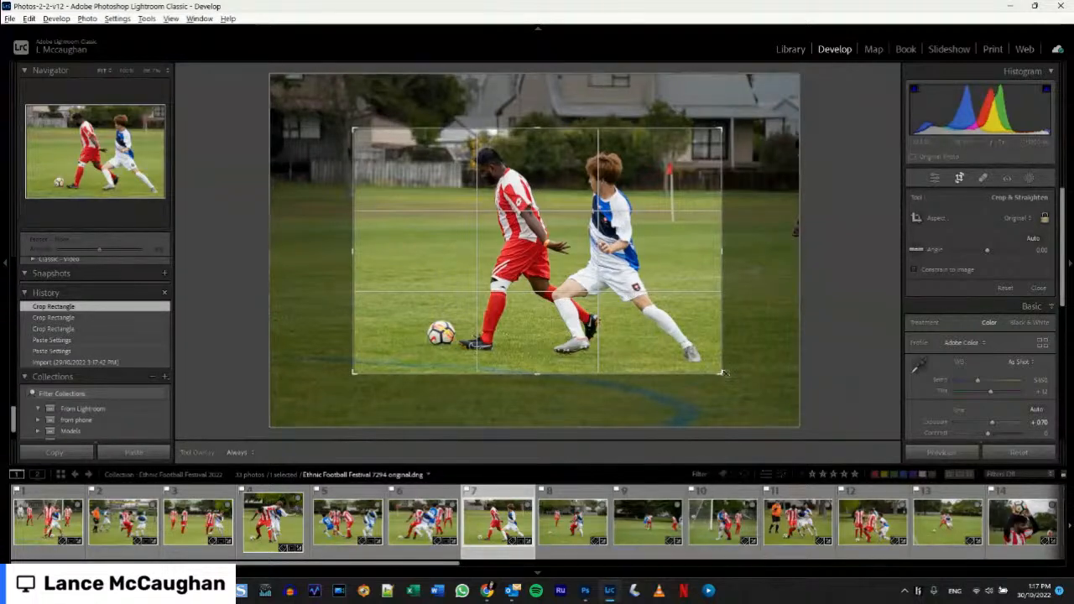
{"action": "left_click_drag", "start_coordinate": [595, 283], "coordinate": [598, 282]}
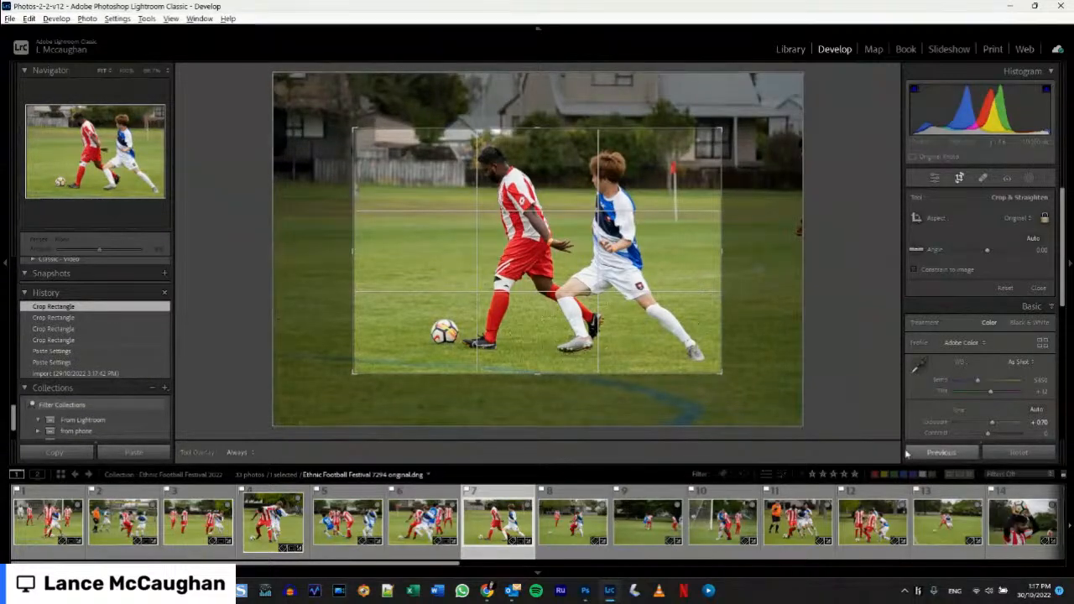
{"action": "left_click", "coordinate": [938, 180]}
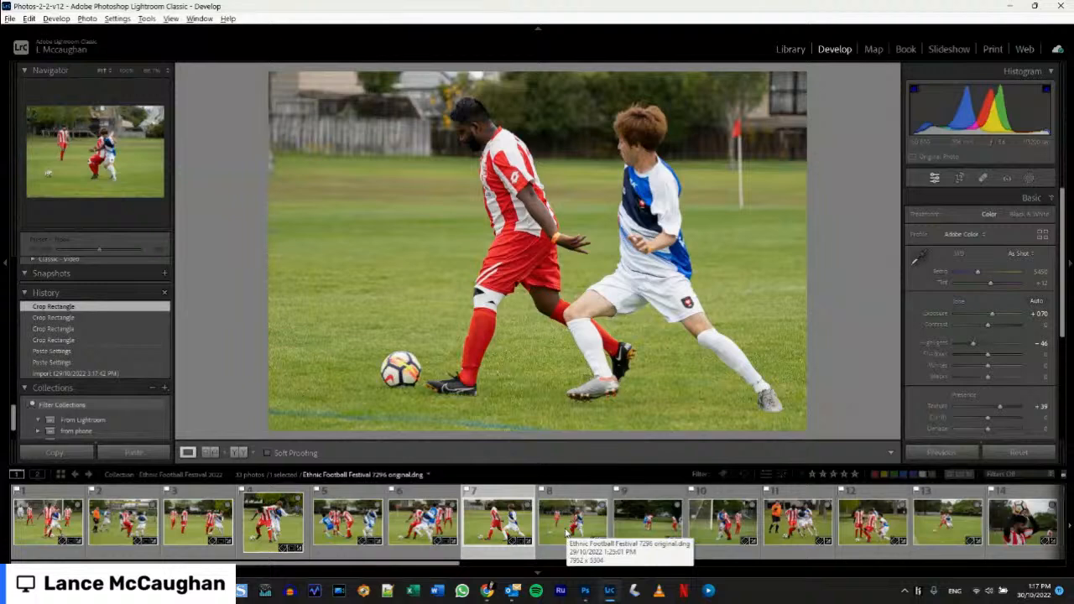
Tighten the crop of photo 7294 slightly around the two players and the ball.
{"action": "left_click", "coordinate": [960, 178]}
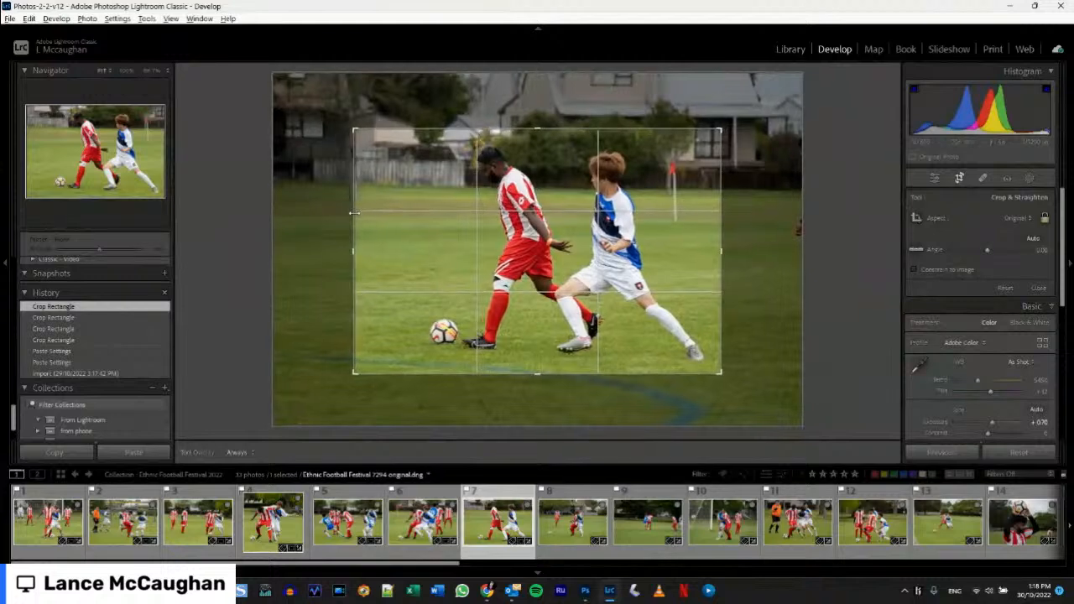
{"action": "left_click_drag", "start_coordinate": [354, 214], "coordinate": [356, 215]}
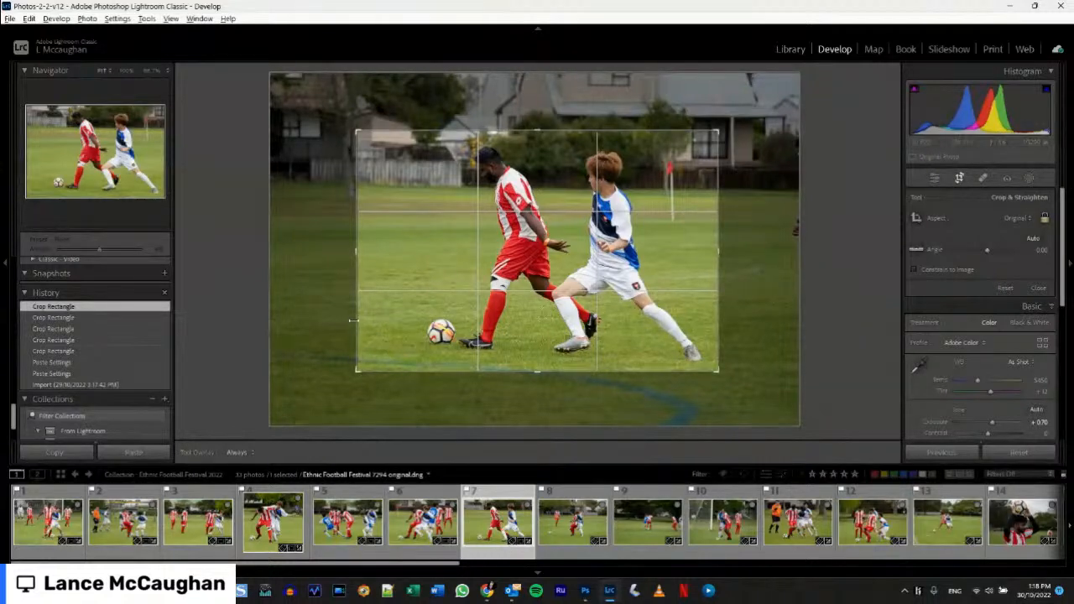
{"action": "left_click", "coordinate": [936, 179]}
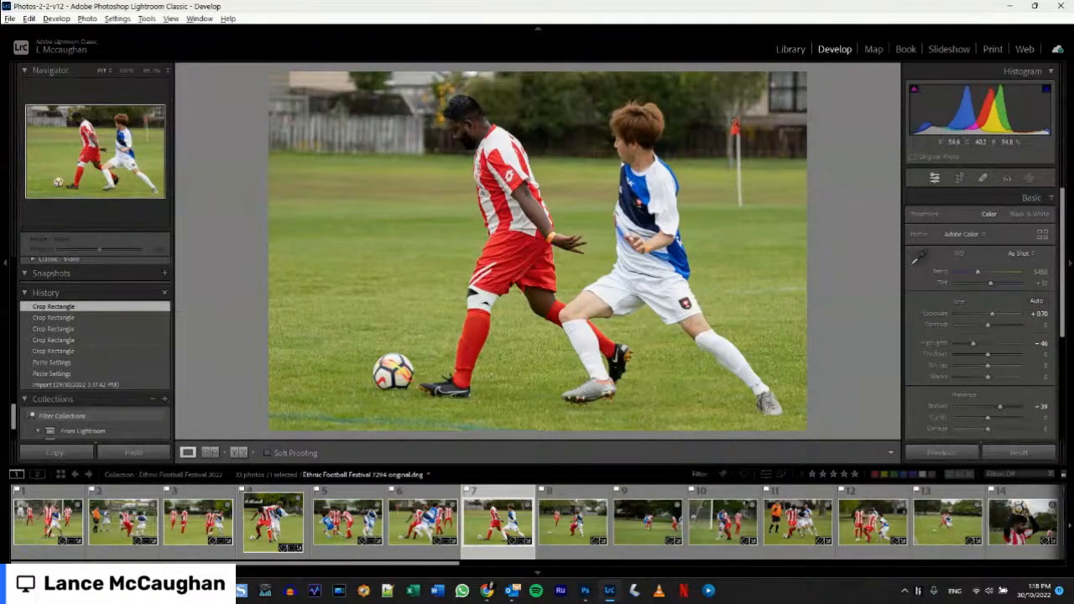
Crop photo 7296 in its original aspect ratio around the three players and the ball, trimming the empty field beside and below them.
{"action": "left_click", "coordinate": [574, 538]}
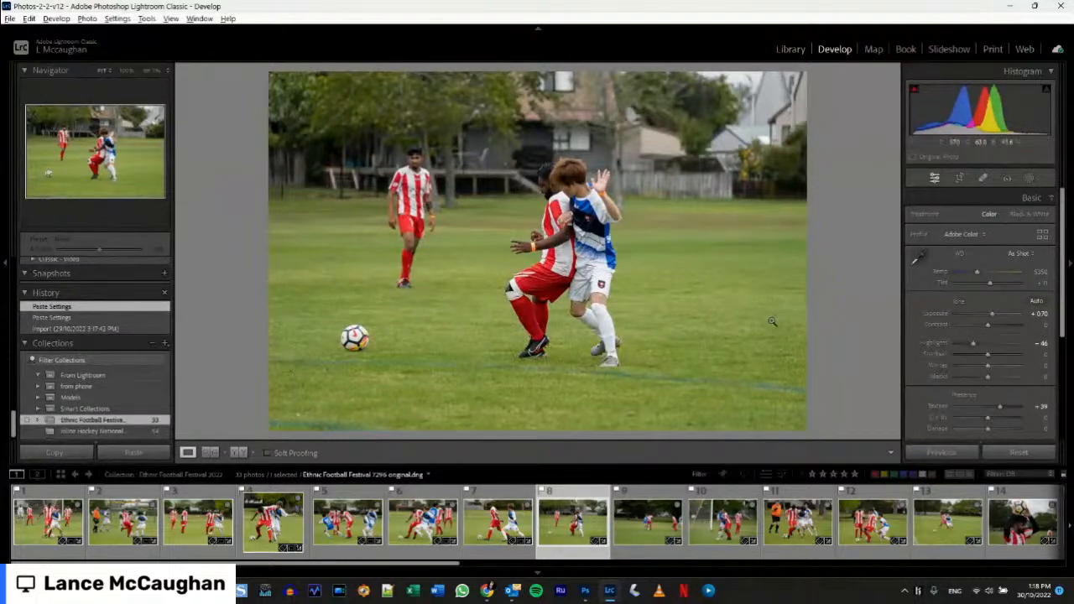
{"action": "left_click", "coordinate": [960, 178]}
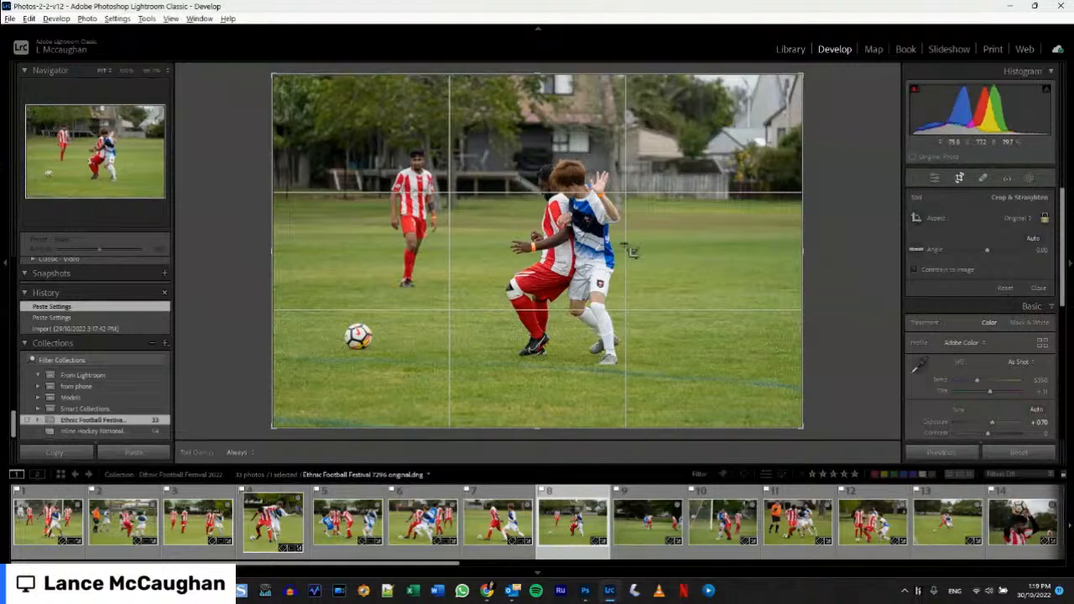
{"action": "left_click_drag", "start_coordinate": [780, 236], "coordinate": [725, 265]}
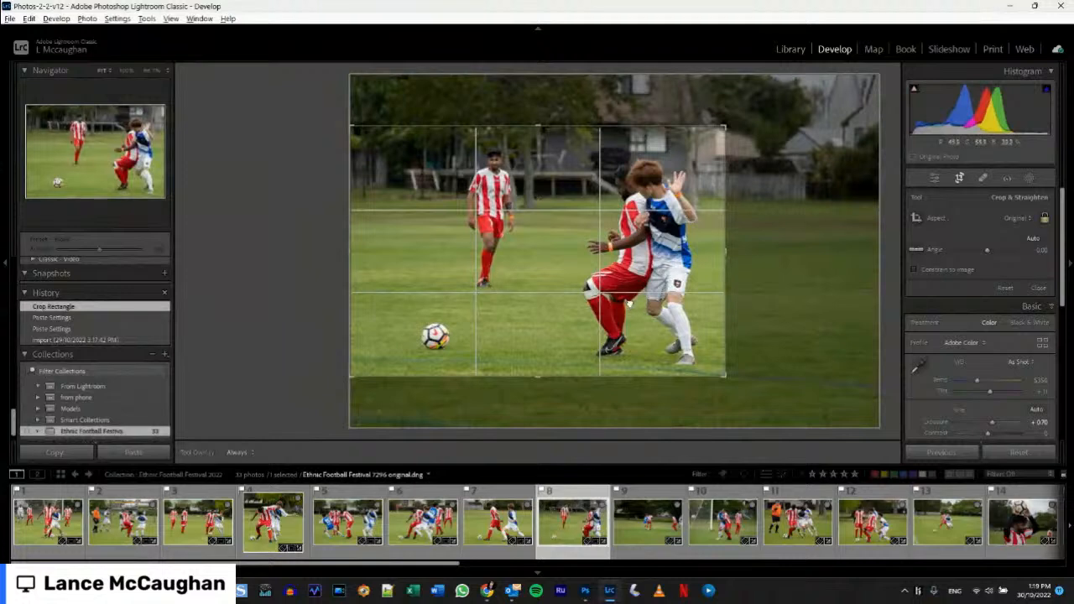
{"action": "left_click_drag", "start_coordinate": [631, 305], "coordinate": [632, 294]}
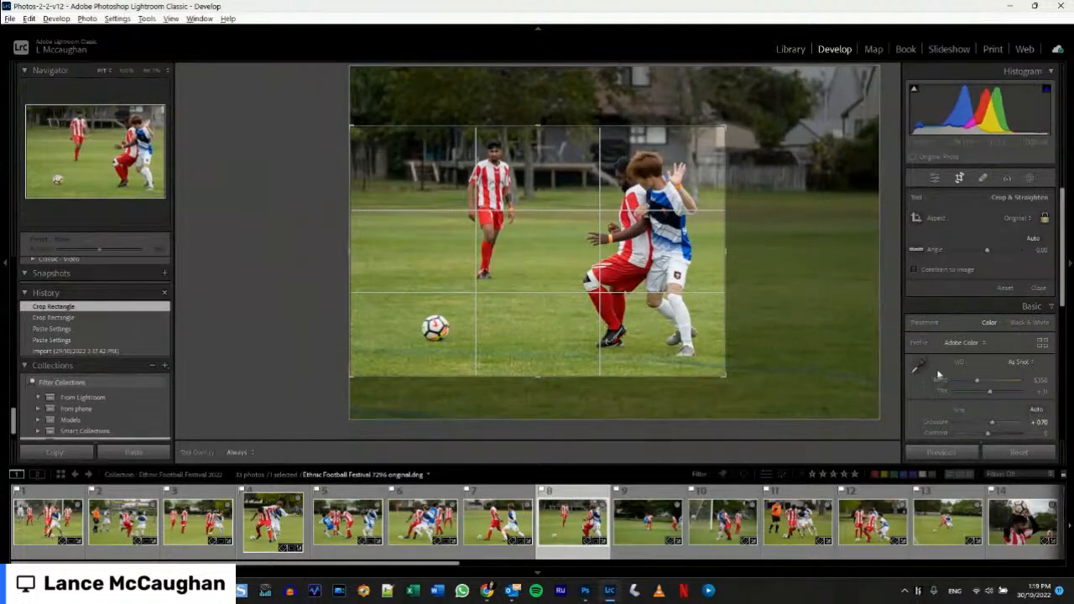
{"action": "left_click", "coordinate": [934, 180]}
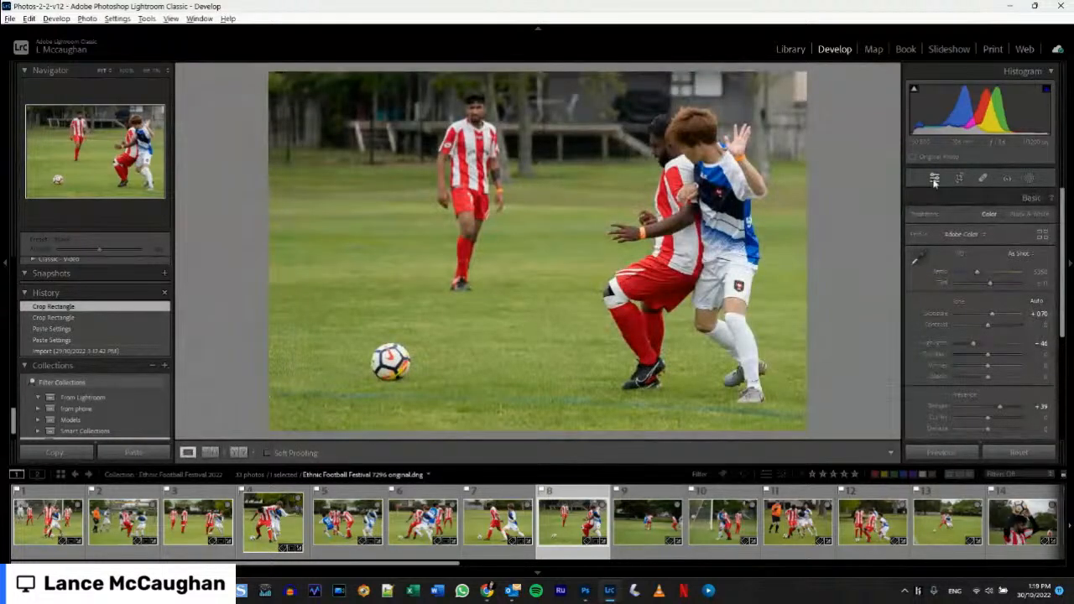
Rotate photo 7299 to a crop angle of 0.18 and crop it to a 1 x 1 square around the two players contesting the ball.
{"action": "left_click", "coordinate": [651, 519]}
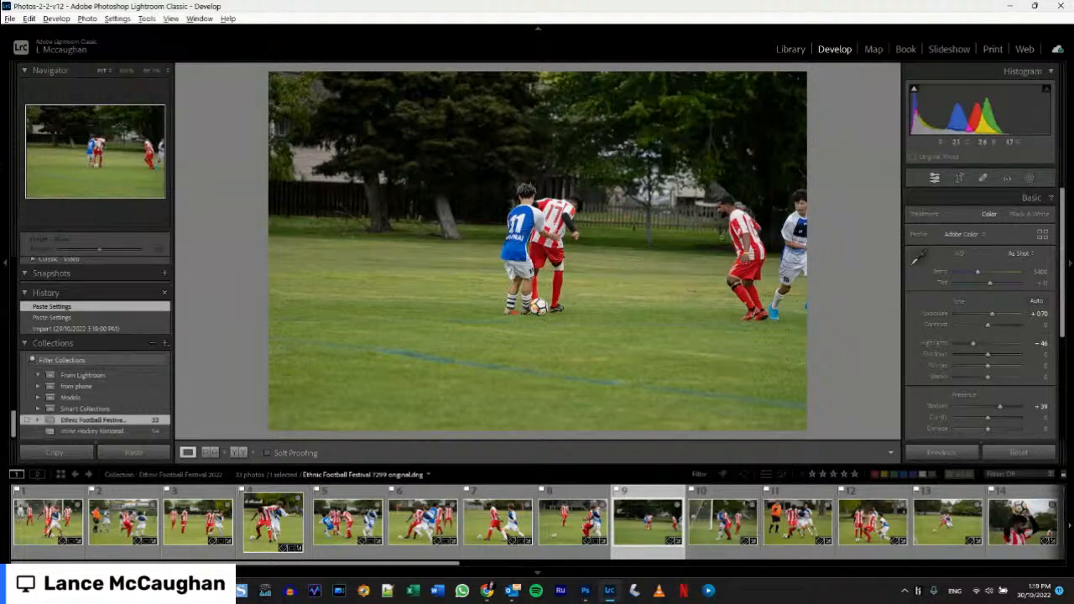
{"action": "left_click", "coordinate": [959, 179]}
{"action": "left_click_drag", "start_coordinate": [835, 243], "coordinate": [839, 245]}
{"action": "left_click", "coordinate": [1017, 219]}
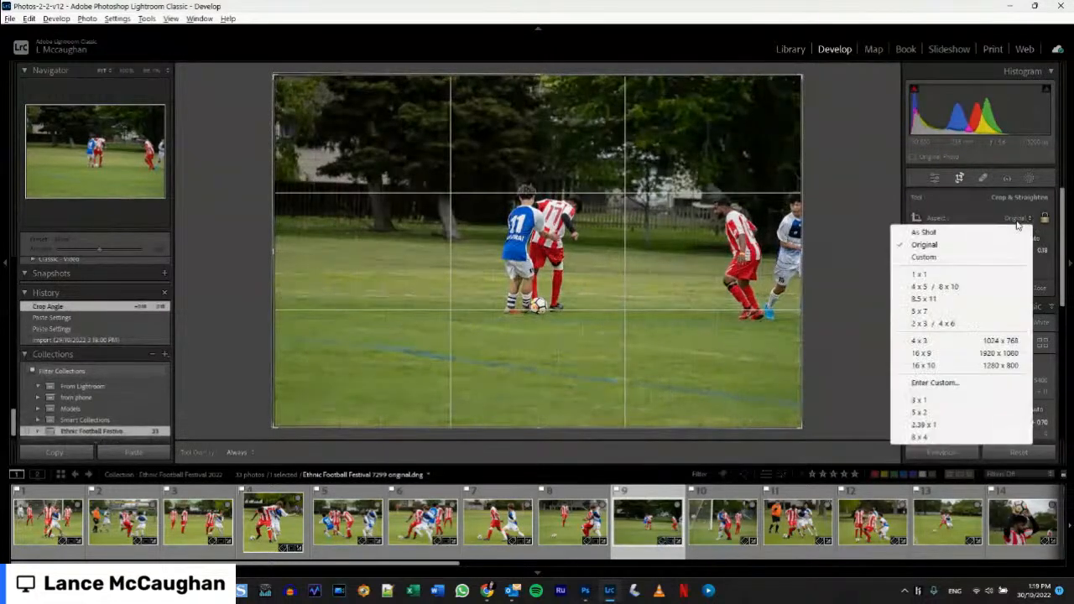
{"action": "left_click", "coordinate": [943, 276]}
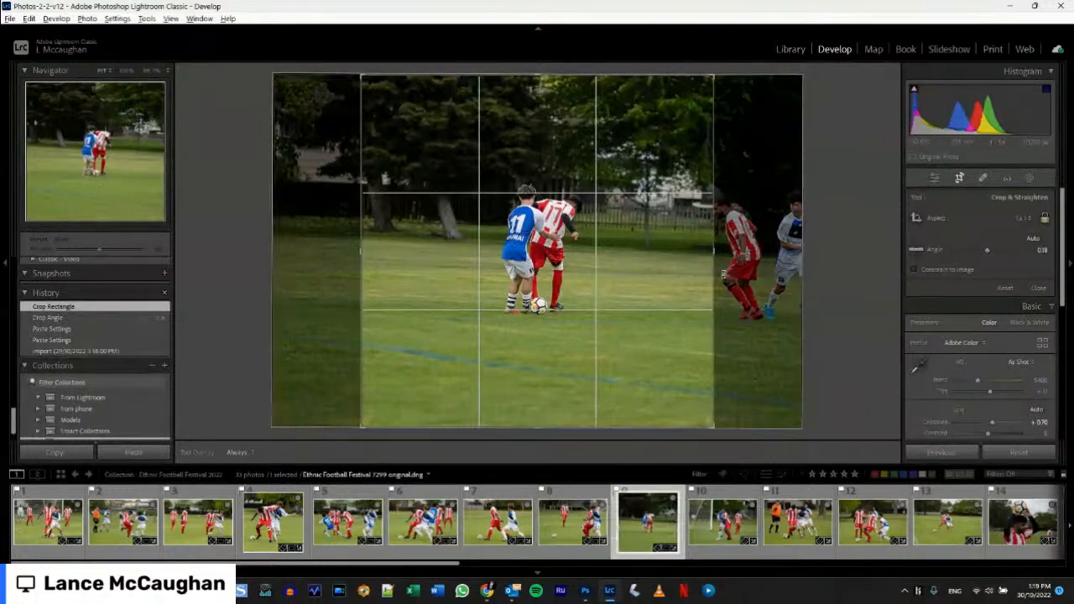
{"action": "left_click_drag", "start_coordinate": [715, 284], "coordinate": [678, 287]}
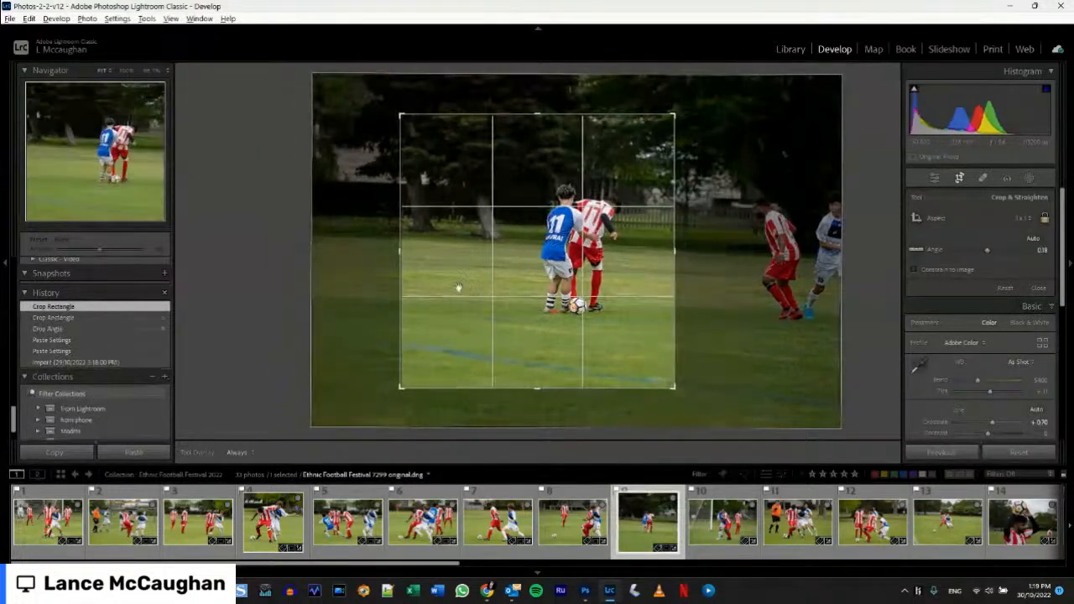
{"action": "left_click_drag", "start_coordinate": [402, 291], "coordinate": [418, 291]}
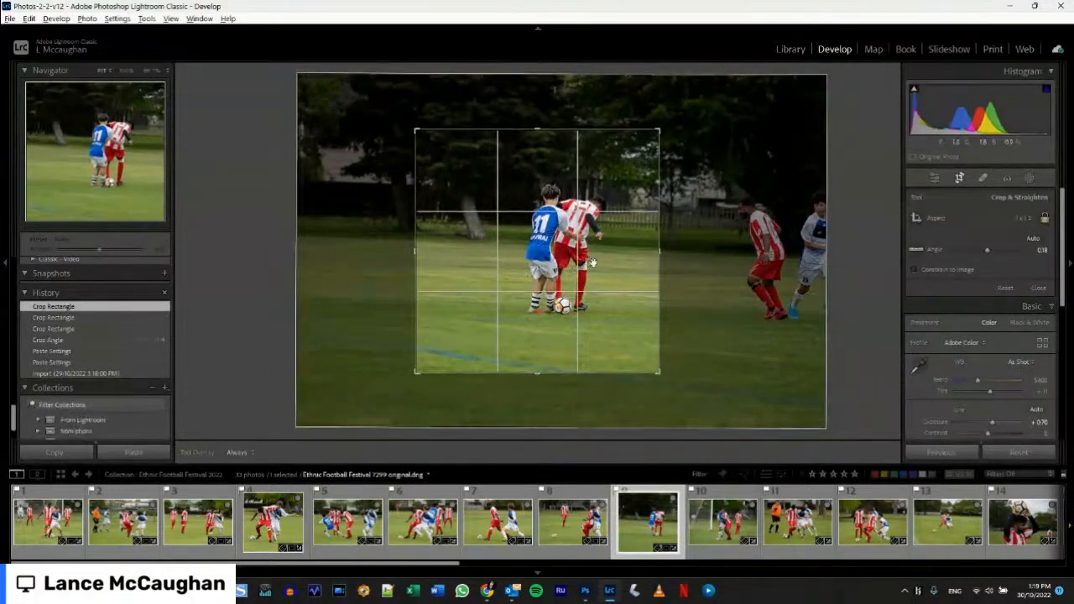
{"action": "left_click_drag", "start_coordinate": [615, 258], "coordinate": [601, 262]}
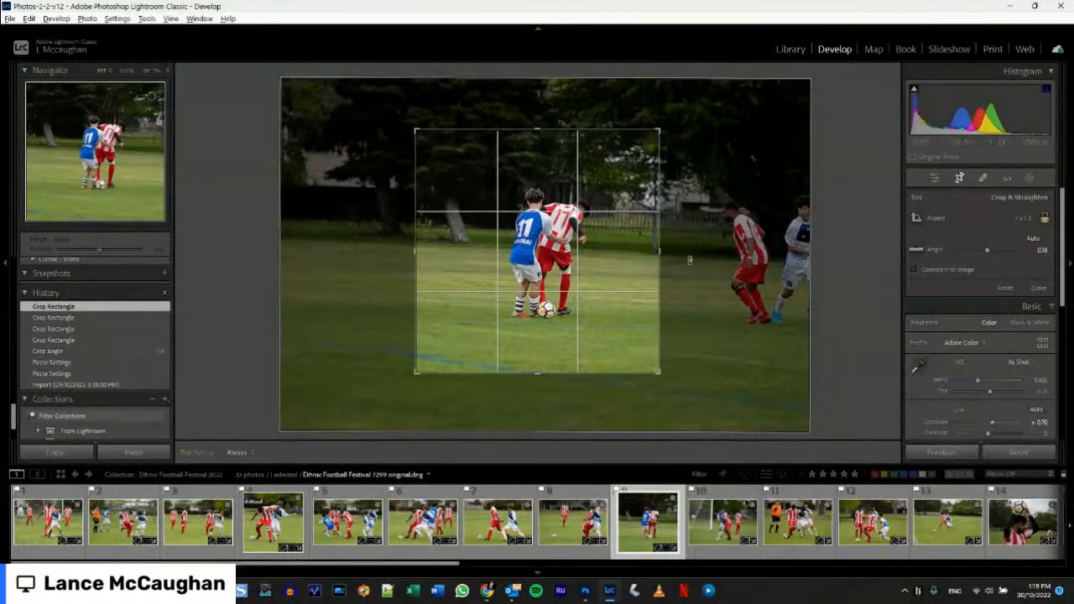
Tighten photo 7299's square crop around the two players and the ball, and straighten it with a crop angle of -0.55.
{"action": "left_click_drag", "start_coordinate": [720, 269], "coordinate": [640, 278]}
{"action": "left_click_drag", "start_coordinate": [436, 278], "coordinate": [455, 281]}
{"action": "left_click_drag", "start_coordinate": [585, 271], "coordinate": [568, 285]}
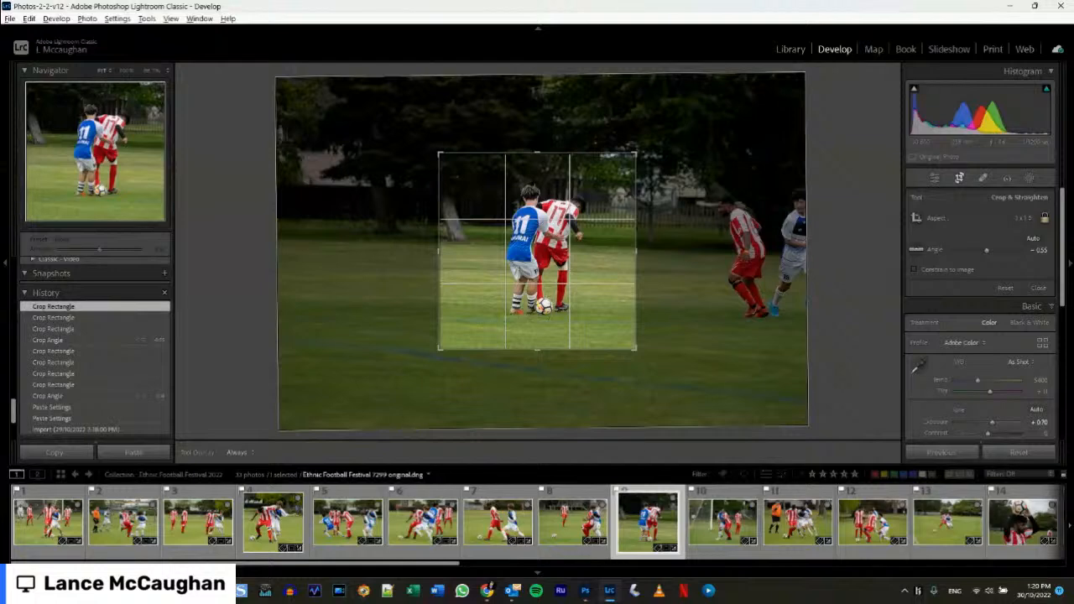
{"action": "left_click", "coordinate": [488, 590]}
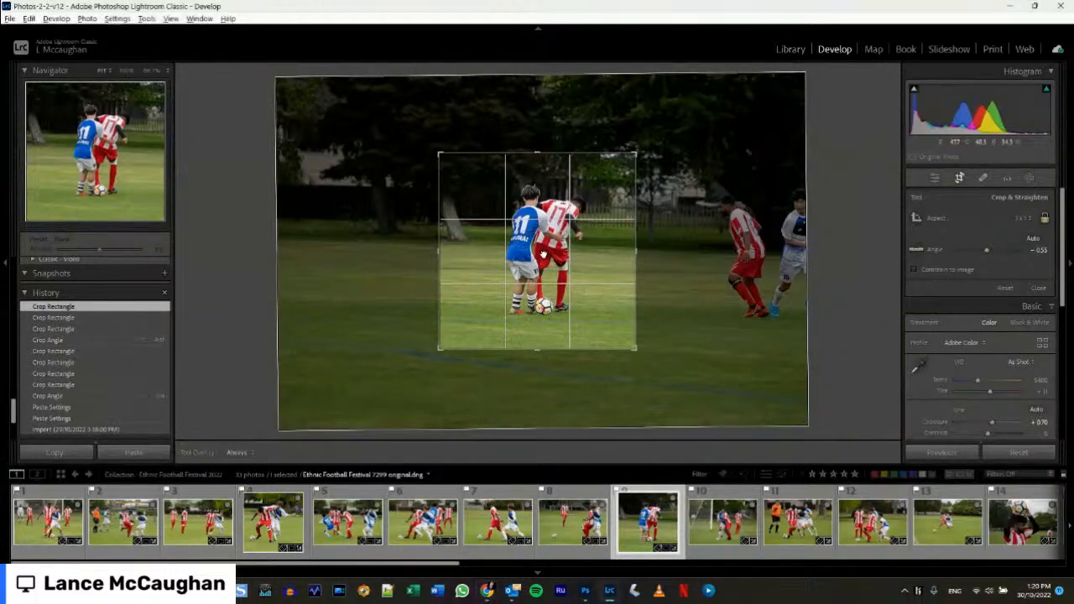
{"action": "left_click_drag", "start_coordinate": [544, 255], "coordinate": [542, 254]}
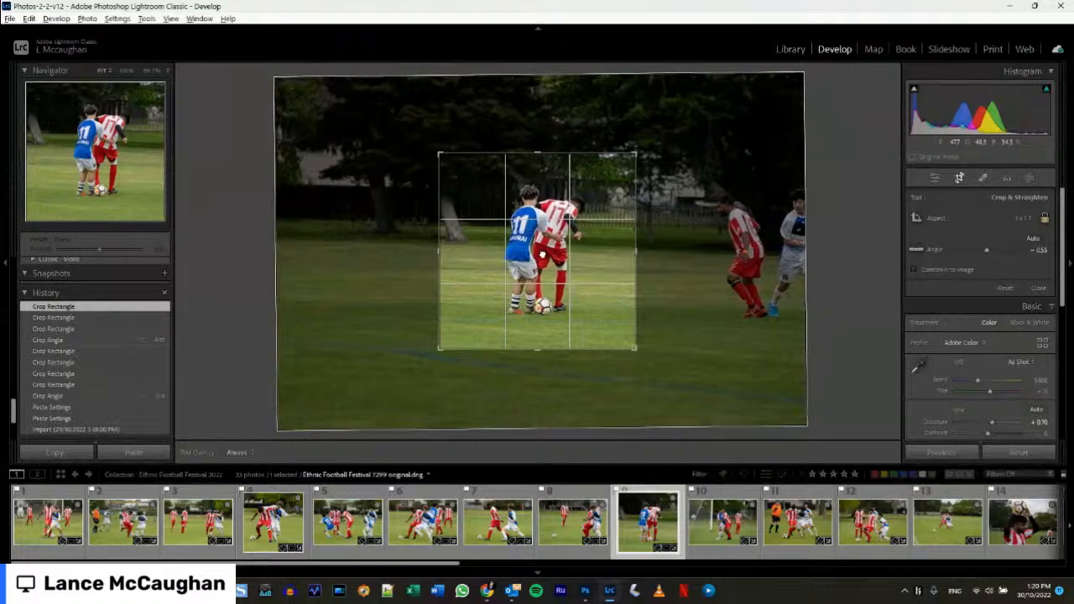
{"action": "left_click", "coordinate": [934, 178]}
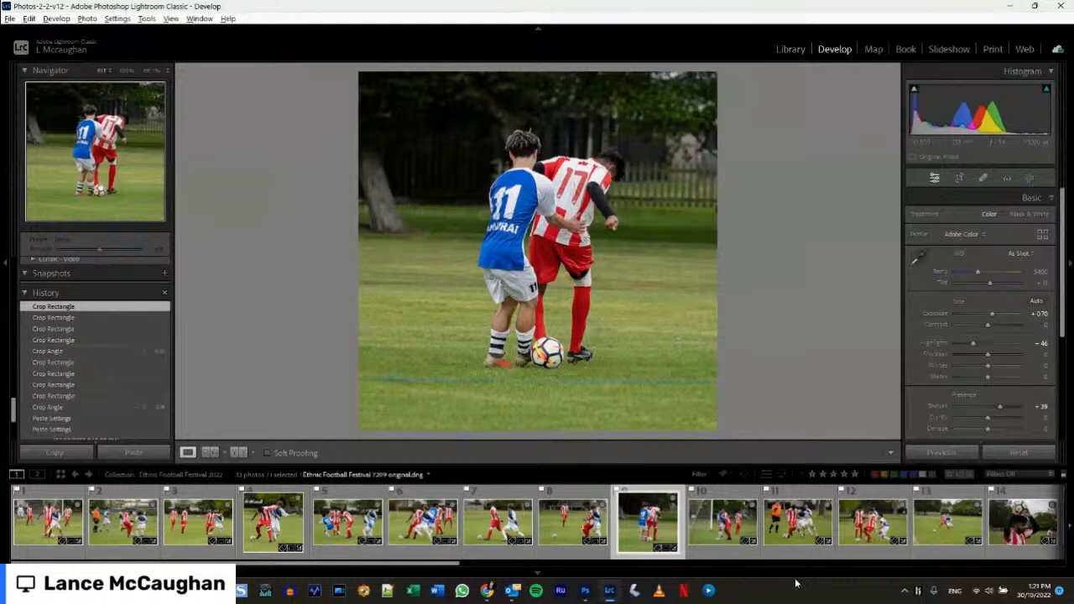
{"action": "left_click", "coordinate": [490, 590]}
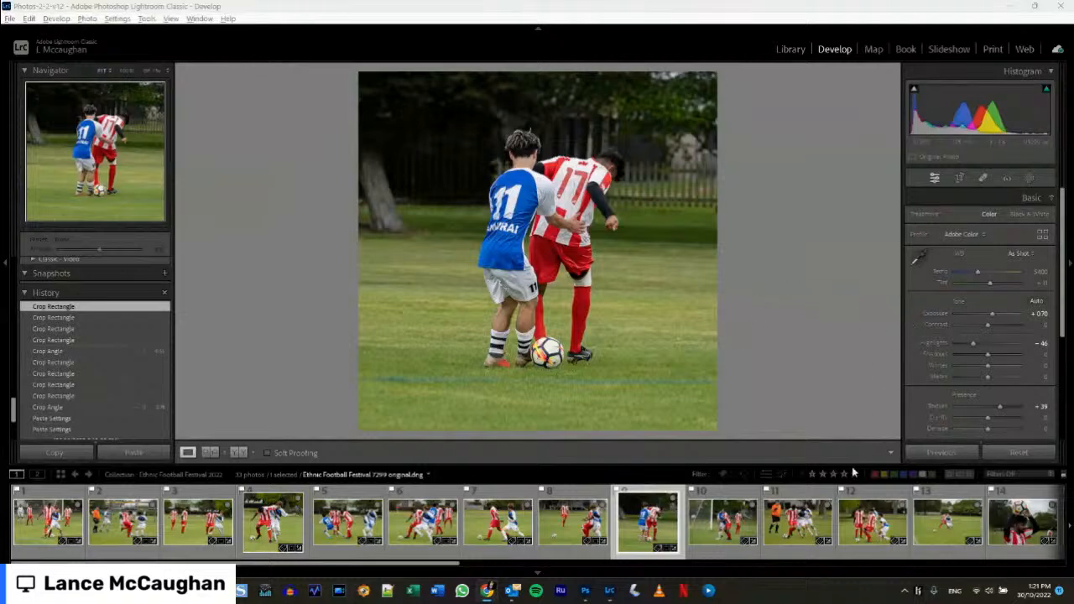
Crop photo 7301 in its original aspect ratio around the three players, the ball and the goal, trimming the empty surroundings.
{"action": "left_click", "coordinate": [729, 534]}
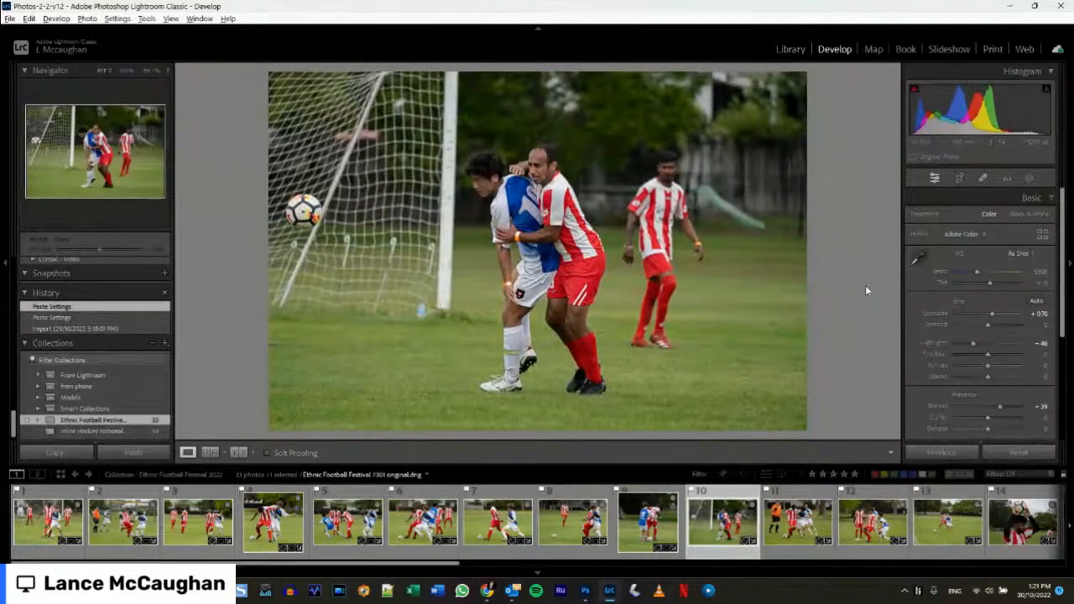
{"action": "left_click", "coordinate": [965, 179]}
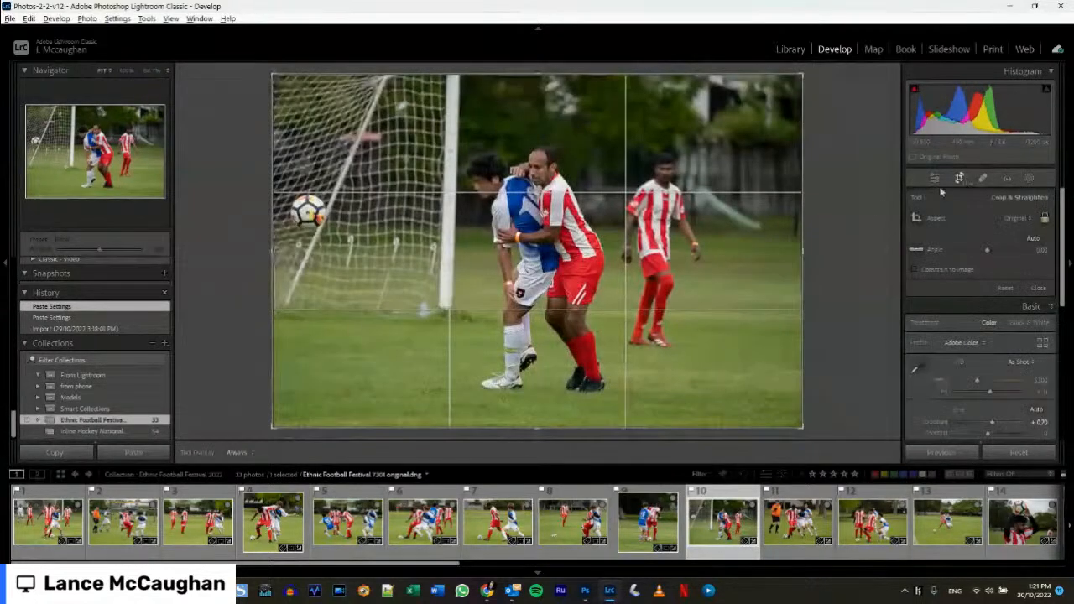
{"action": "left_click_drag", "start_coordinate": [802, 249], "coordinate": [762, 257]}
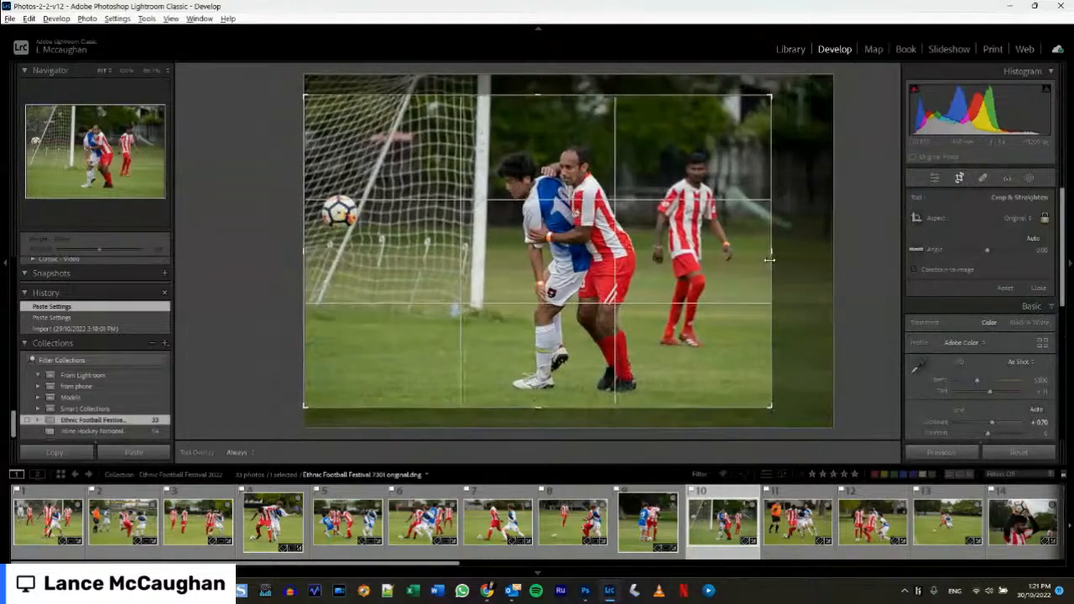
{"action": "left_click_drag", "start_coordinate": [766, 98], "coordinate": [742, 117]}
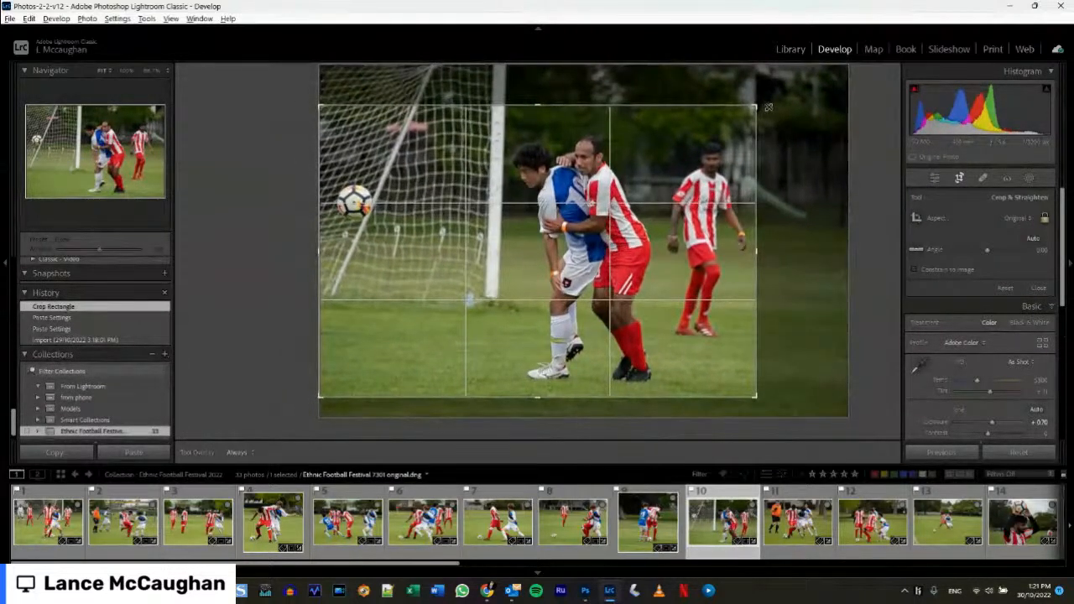
{"action": "left_click_drag", "start_coordinate": [770, 107], "coordinate": [758, 108]}
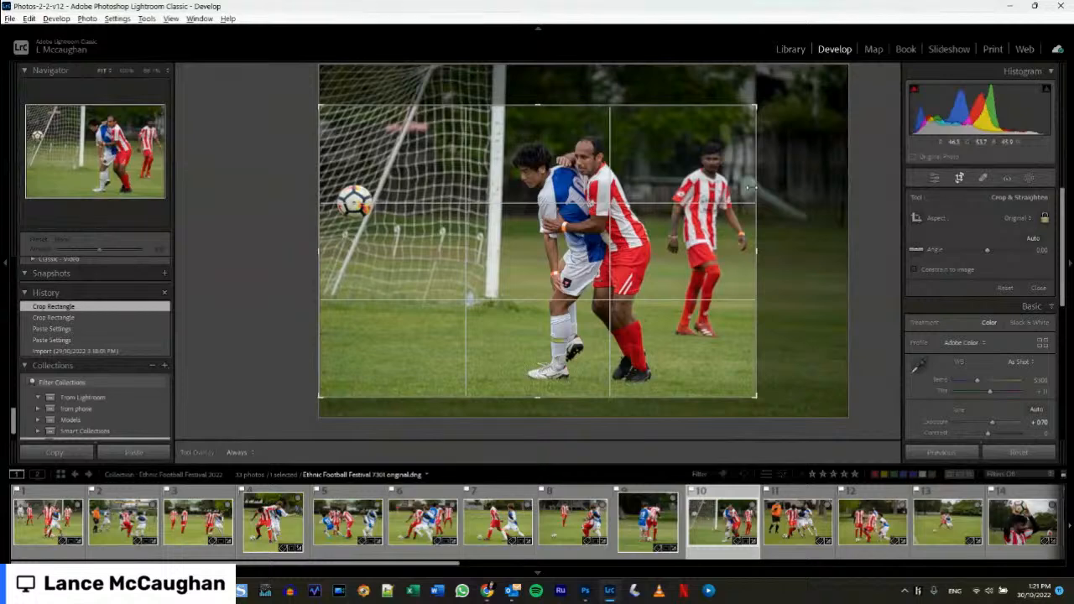
{"action": "left_click", "coordinate": [964, 177]}
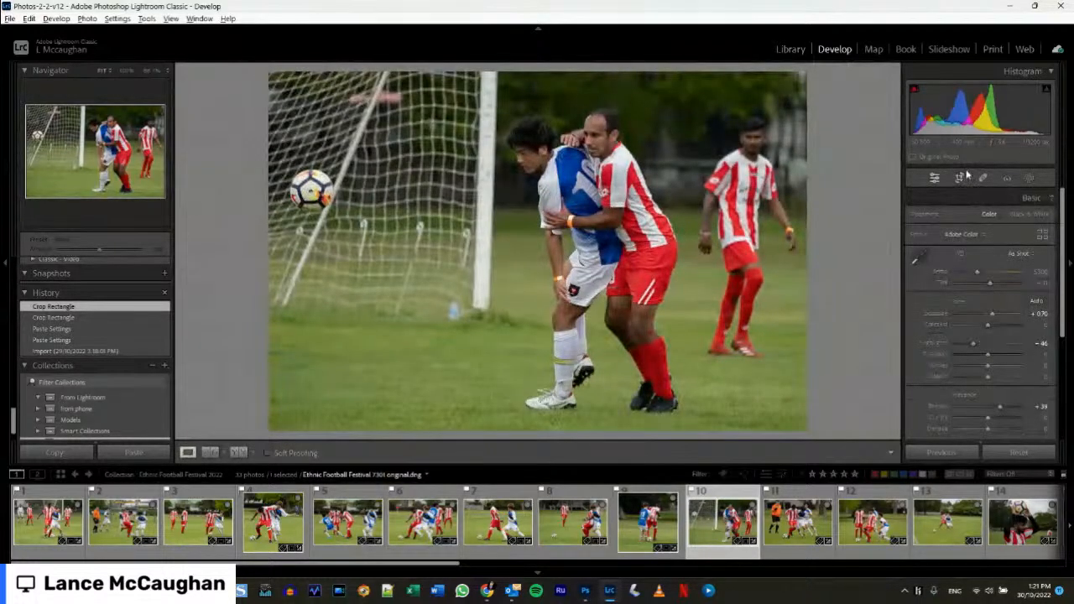
Fine-tune photo 7301's crop, tightening it very slightly and shifting the image within the frame.
{"action": "left_click", "coordinate": [963, 179]}
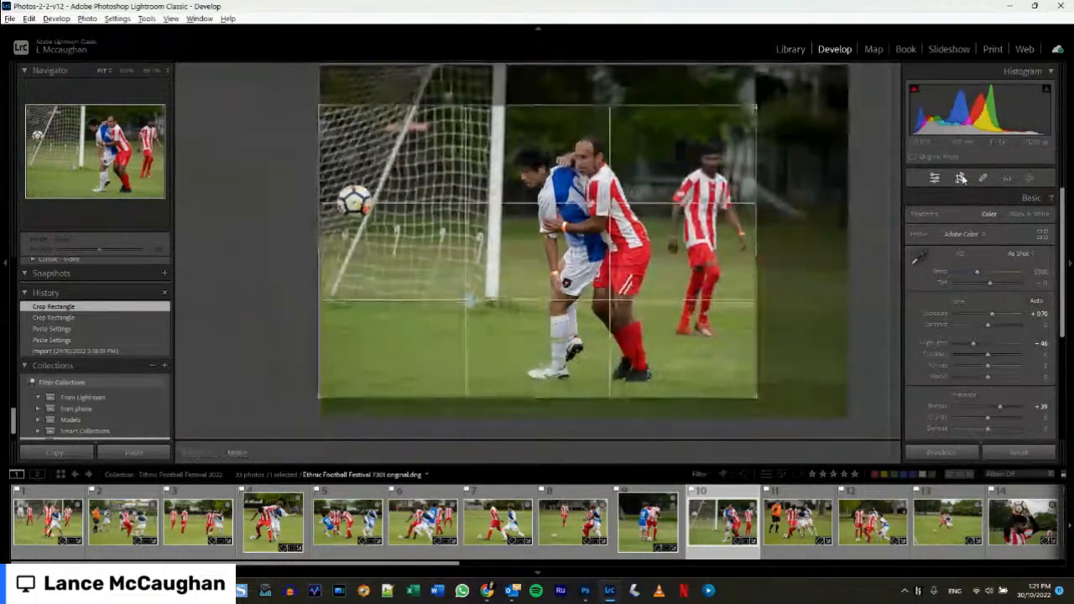
{"action": "left_click_drag", "start_coordinate": [757, 234], "coordinate": [703, 274]}
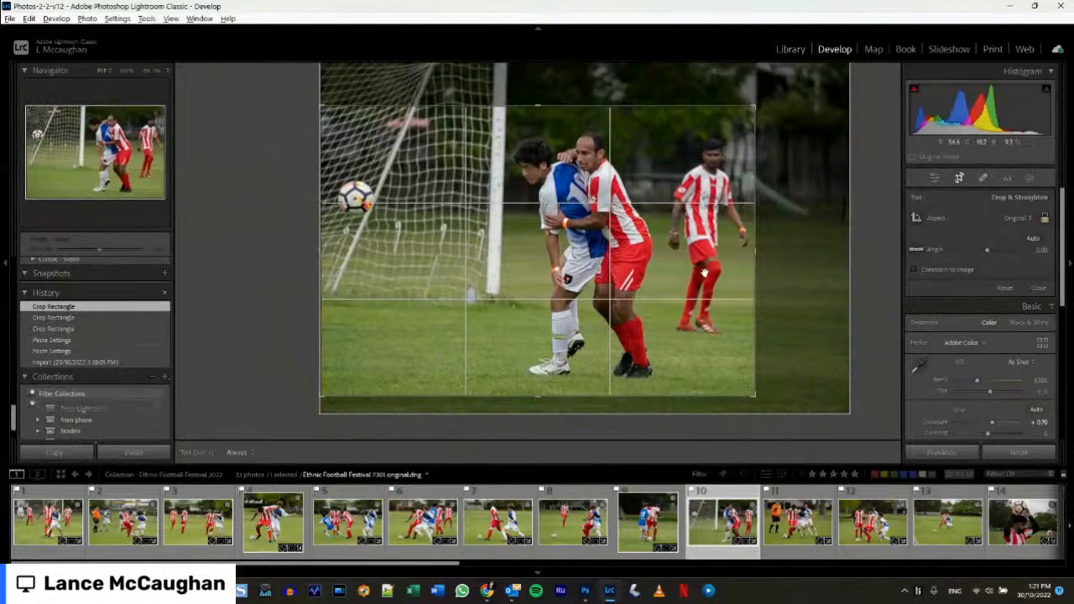
{"action": "left_click", "coordinate": [957, 180]}
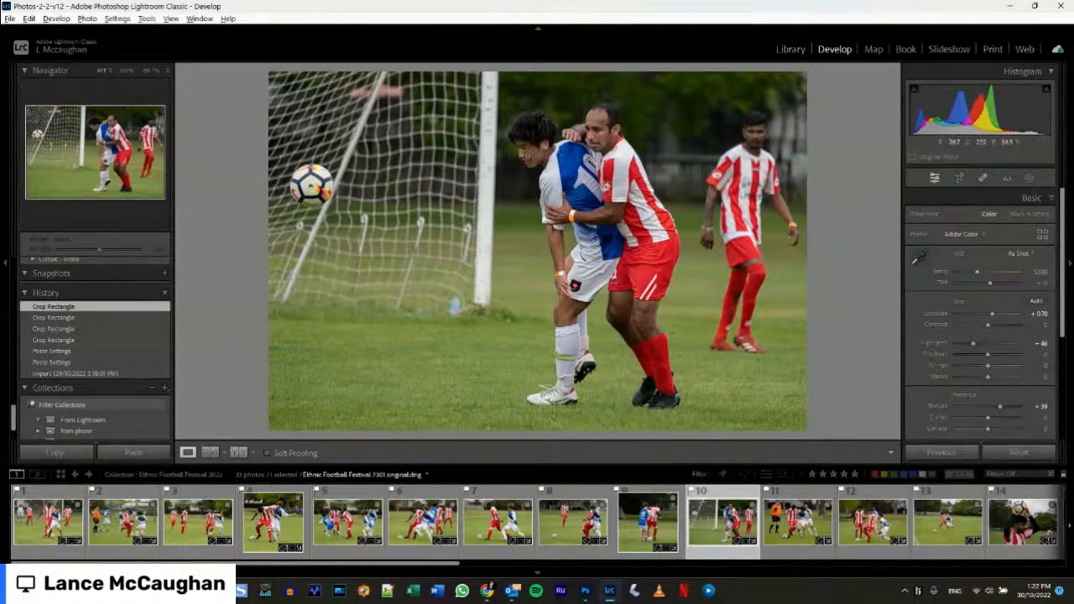
Crop photo 7309 in its original aspect ratio around the referee, the three players and the ball, trimming the field beside and below them.
{"action": "left_click", "coordinate": [789, 522]}
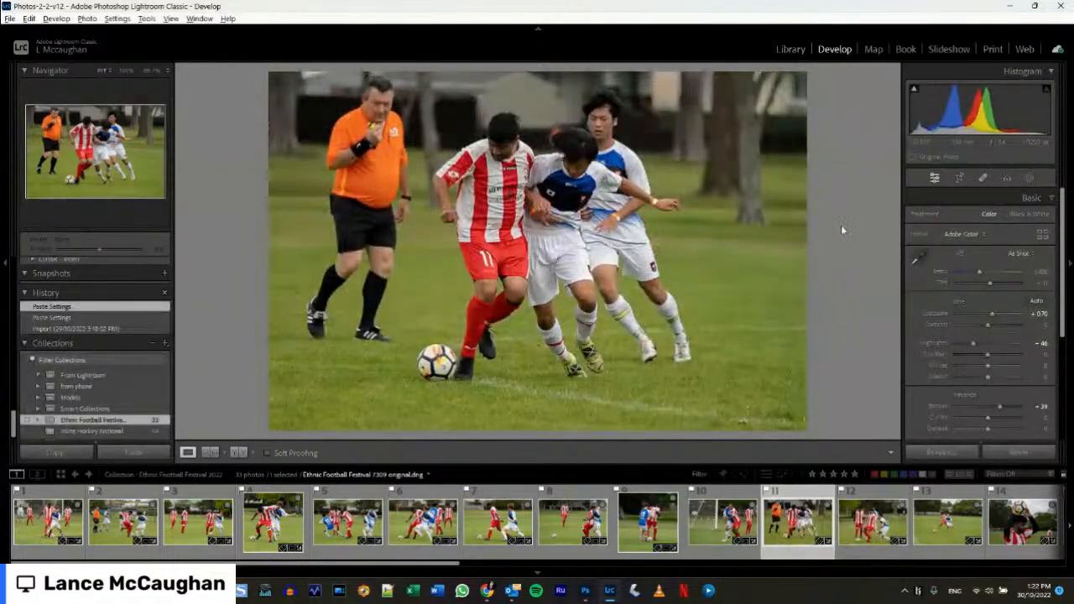
{"action": "left_click", "coordinate": [959, 178]}
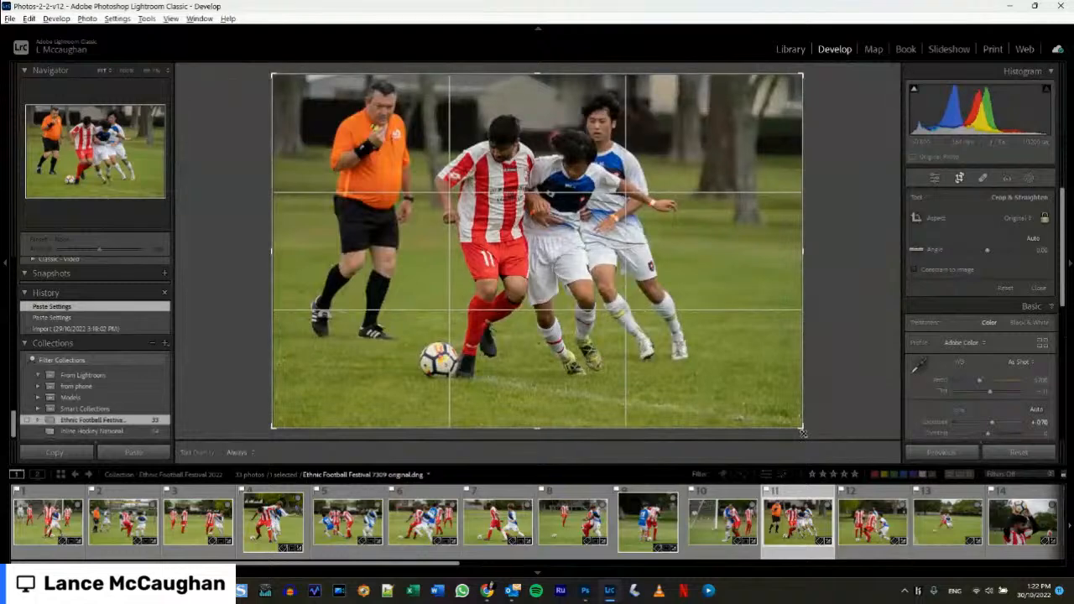
{"action": "left_click_drag", "start_coordinate": [802, 433], "coordinate": [787, 430]}
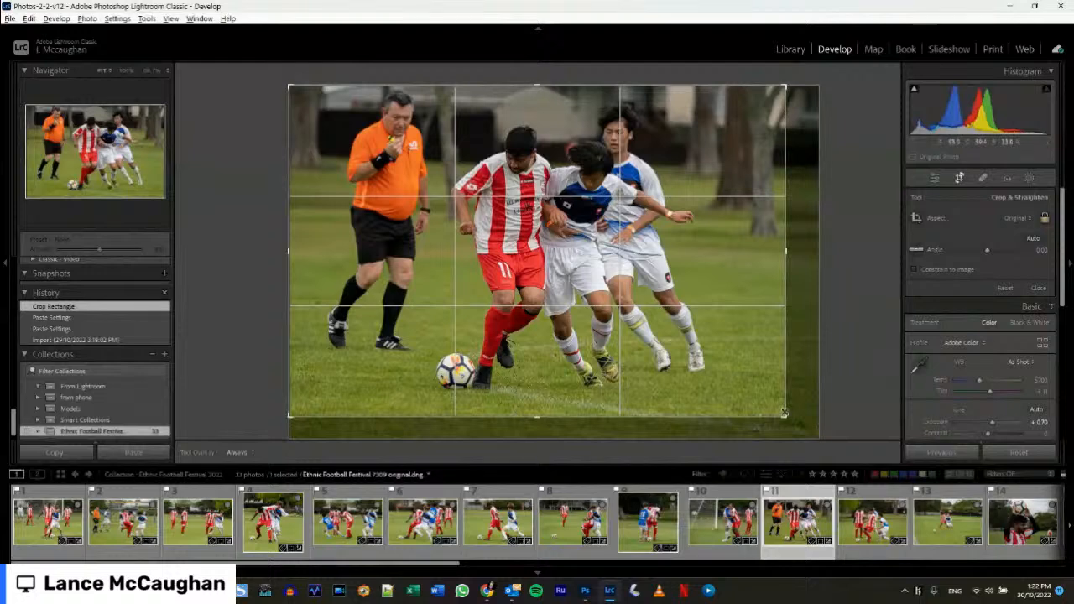
{"action": "mouse_move", "coordinate": [787, 415]}
{"action": "left_mouse_down"}
{"action": "mouse_move", "coordinate": [770, 414]}
{"action": "mouse_move", "coordinate": [776, 430]}
{"action": "left_mouse_up"}
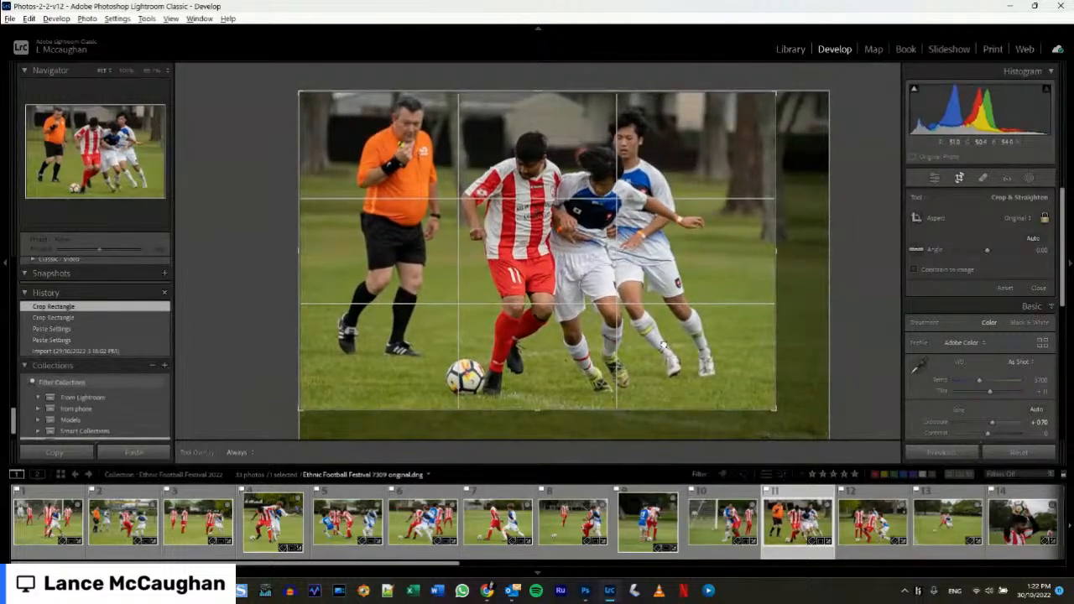
{"action": "left_click", "coordinate": [662, 341]}
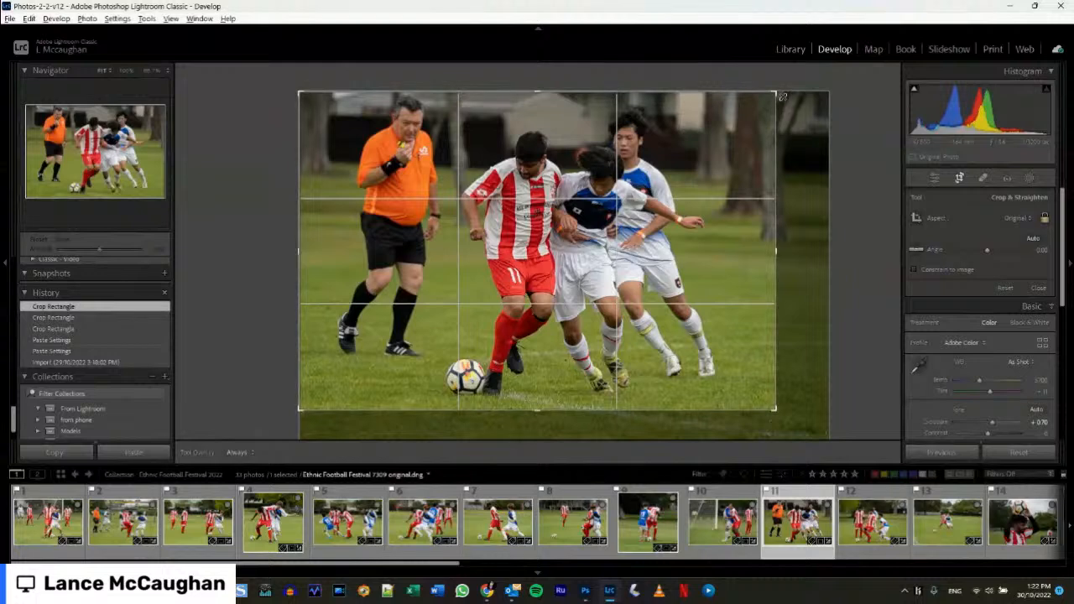
{"action": "left_click", "coordinate": [961, 178]}
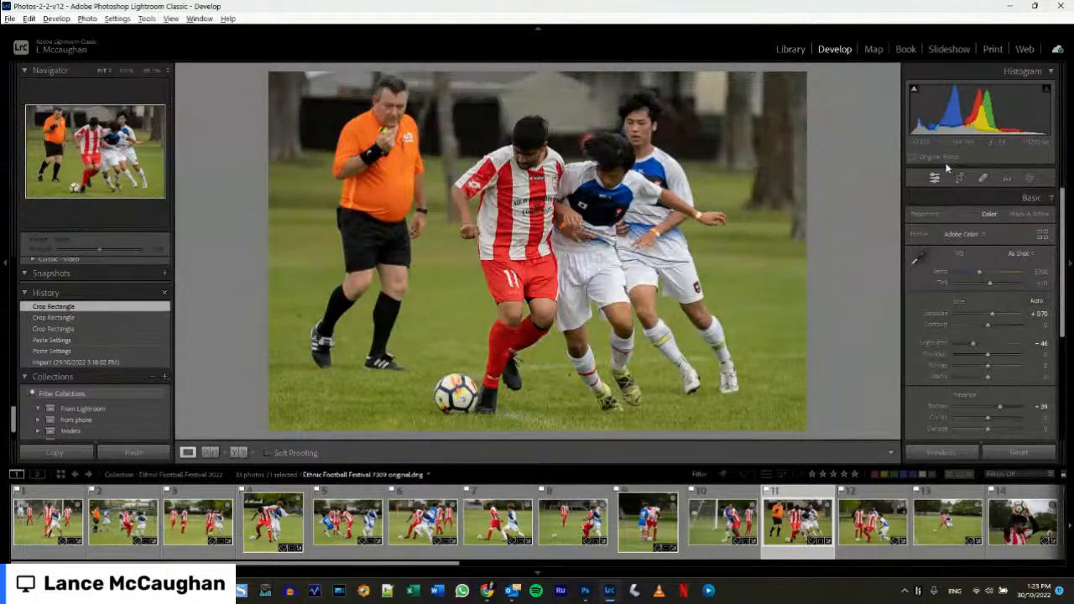
Crop photo 7310 slightly in its original aspect ratio and reposition the image to frame the four players and the ball.
{"action": "left_click", "coordinate": [867, 513]}
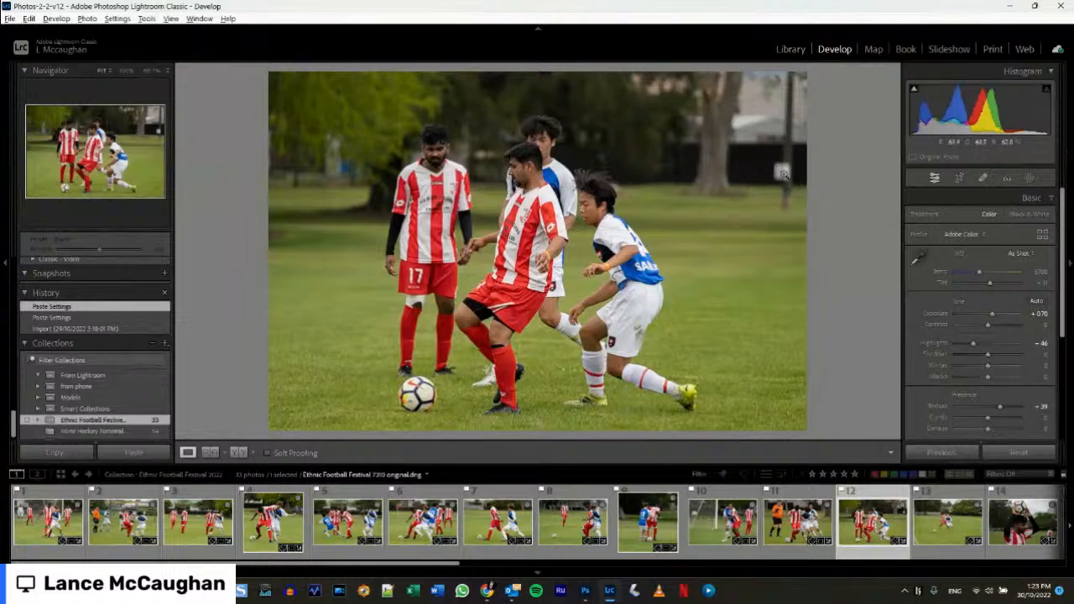
{"action": "left_click", "coordinate": [959, 179]}
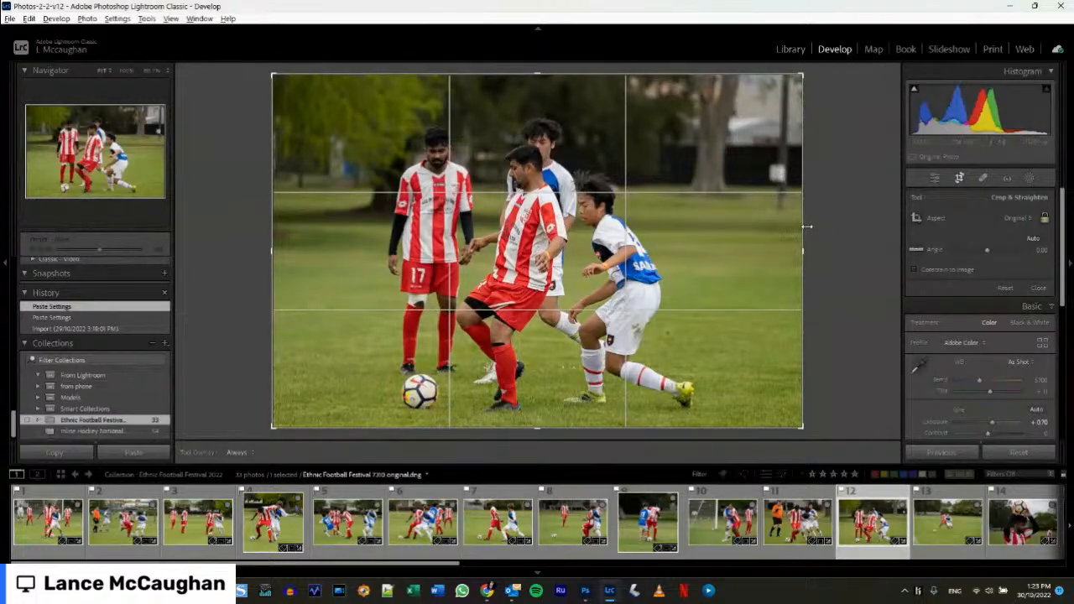
{"action": "left_click_drag", "start_coordinate": [533, 73], "coordinate": [530, 88]}
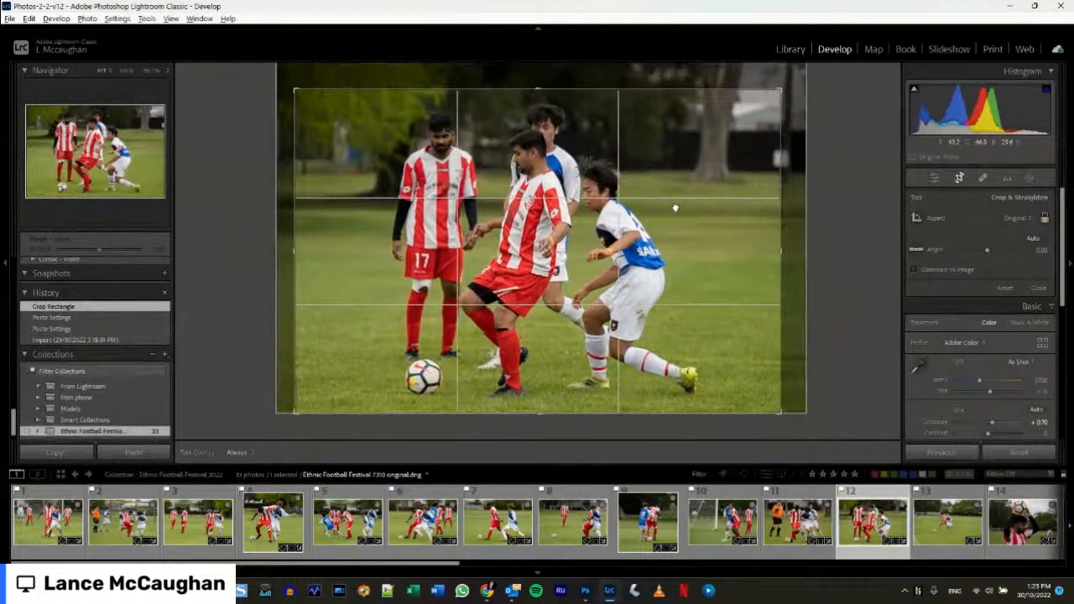
{"action": "left_click_drag", "start_coordinate": [675, 207], "coordinate": [684, 207]}
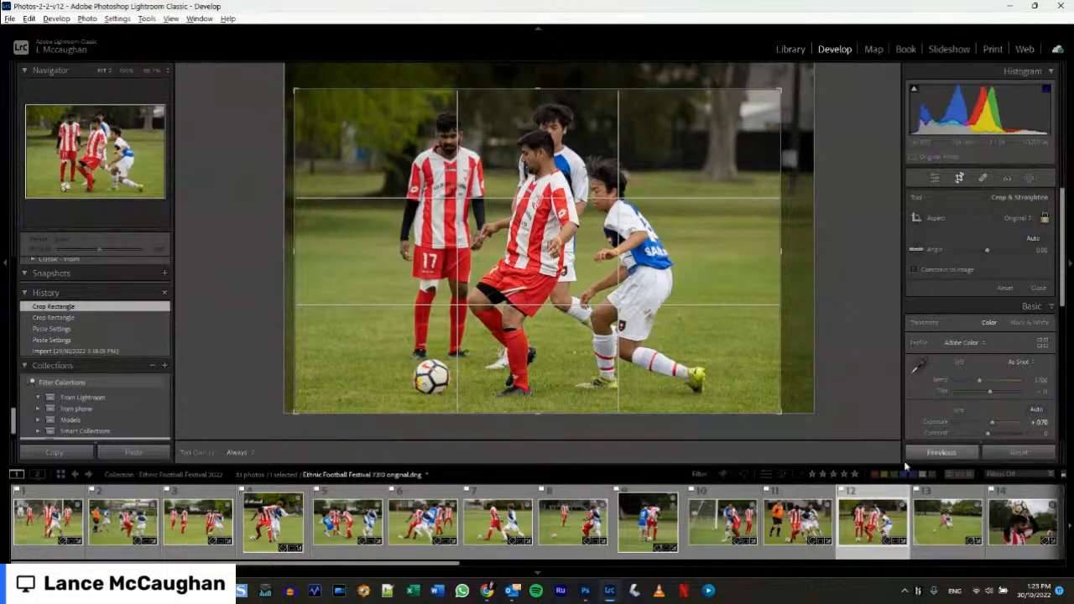
{"action": "left_click", "coordinate": [959, 178]}
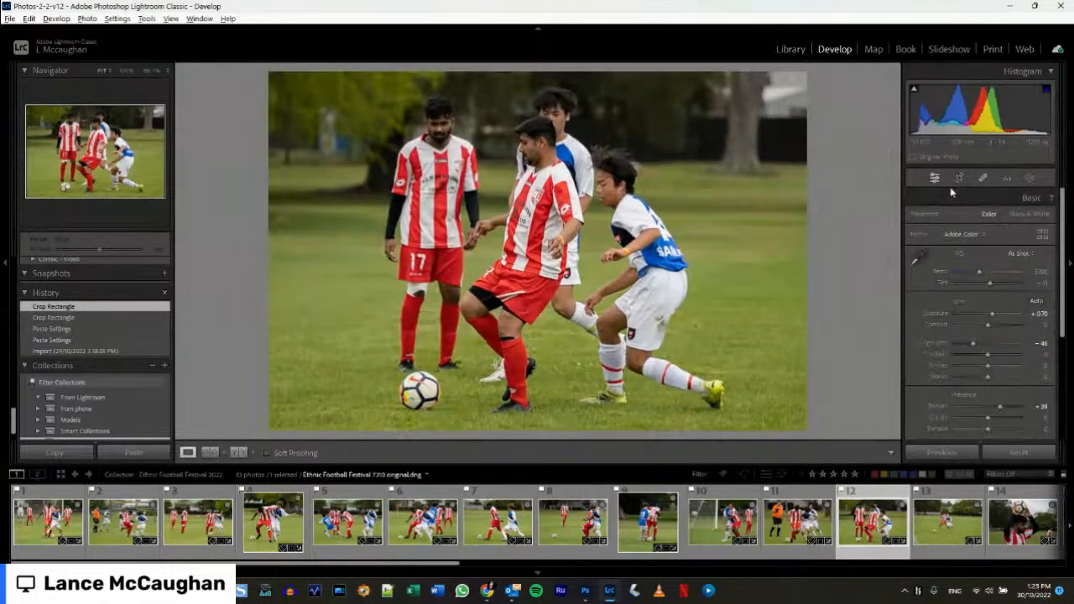
Open photo 7317, the wide shot of two players chasing the ball.
{"action": "left_click", "coordinate": [943, 527]}
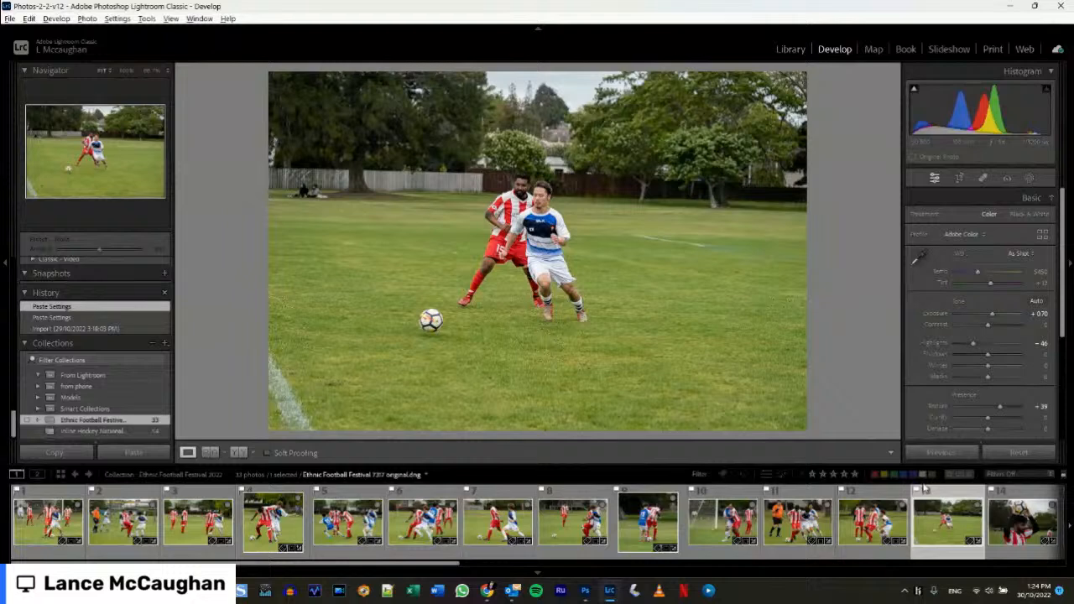
Switch to Outlook to check the inbox, and return to Lightroom Classic.
{"action": "left_click", "coordinate": [462, 592]}
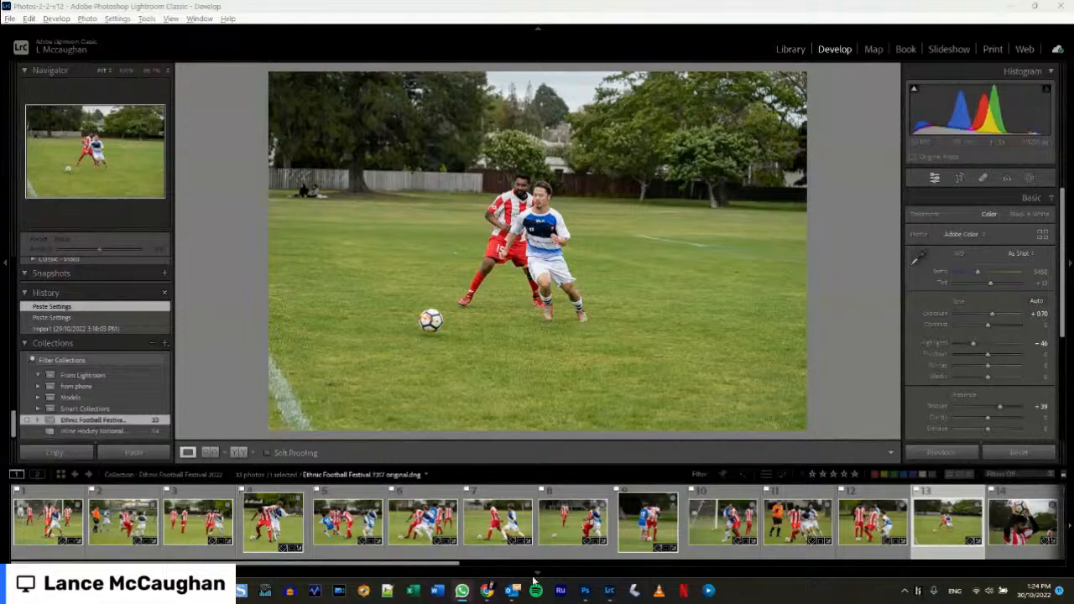
{"action": "left_click", "coordinate": [512, 592]}
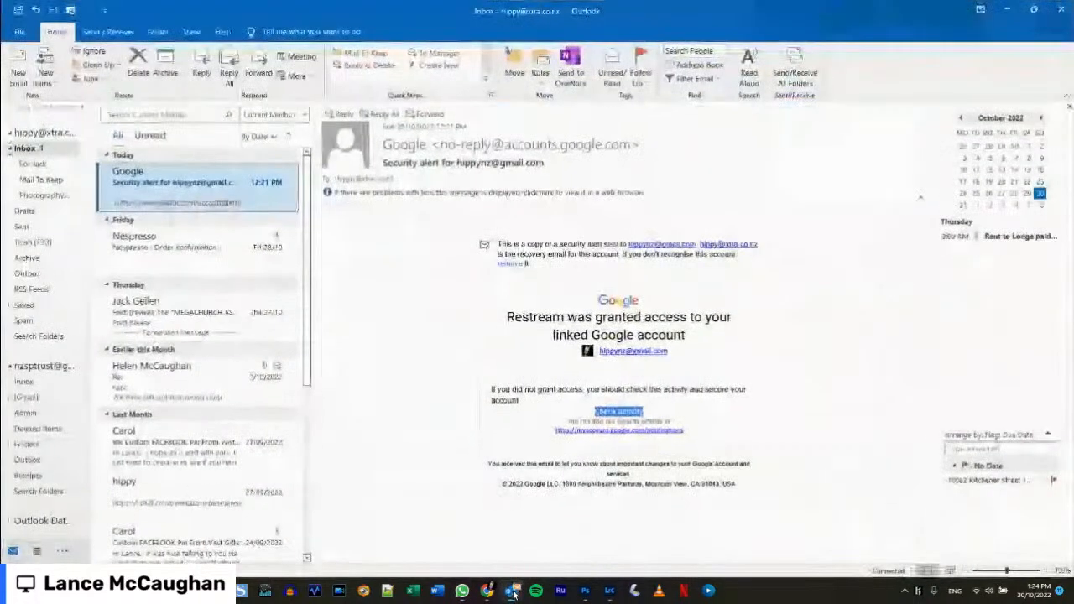
{"action": "left_click", "coordinate": [1005, 10]}
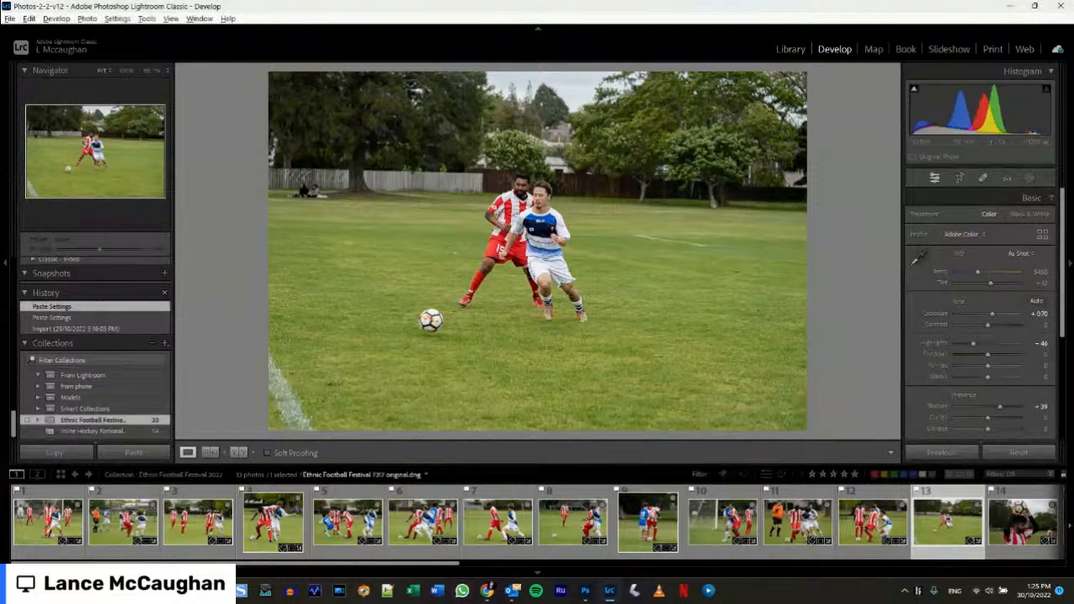
Straighten photo 7317 with a crop angle of -0.54.
{"action": "left_click", "coordinate": [959, 178]}
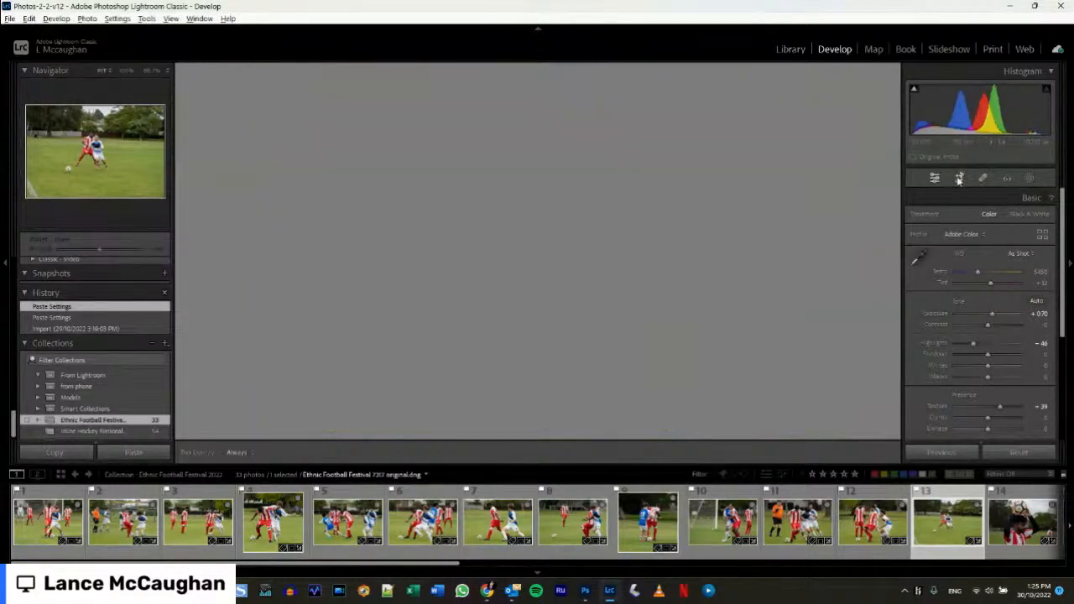
{"action": "left_click_drag", "start_coordinate": [822, 221], "coordinate": [832, 219]}
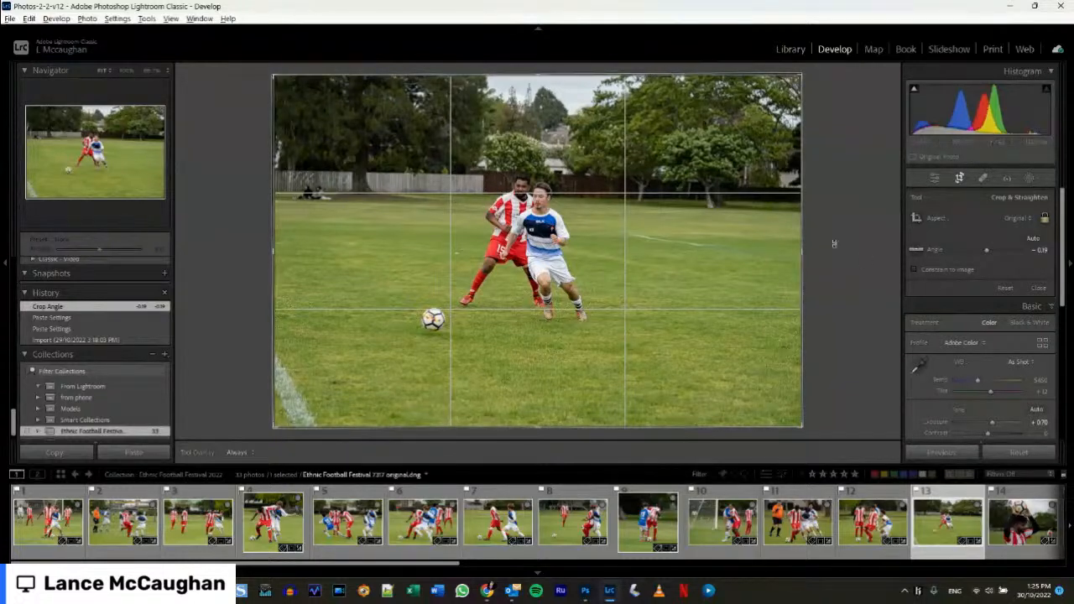
{"action": "left_click_drag", "start_coordinate": [837, 241], "coordinate": [838, 240]}
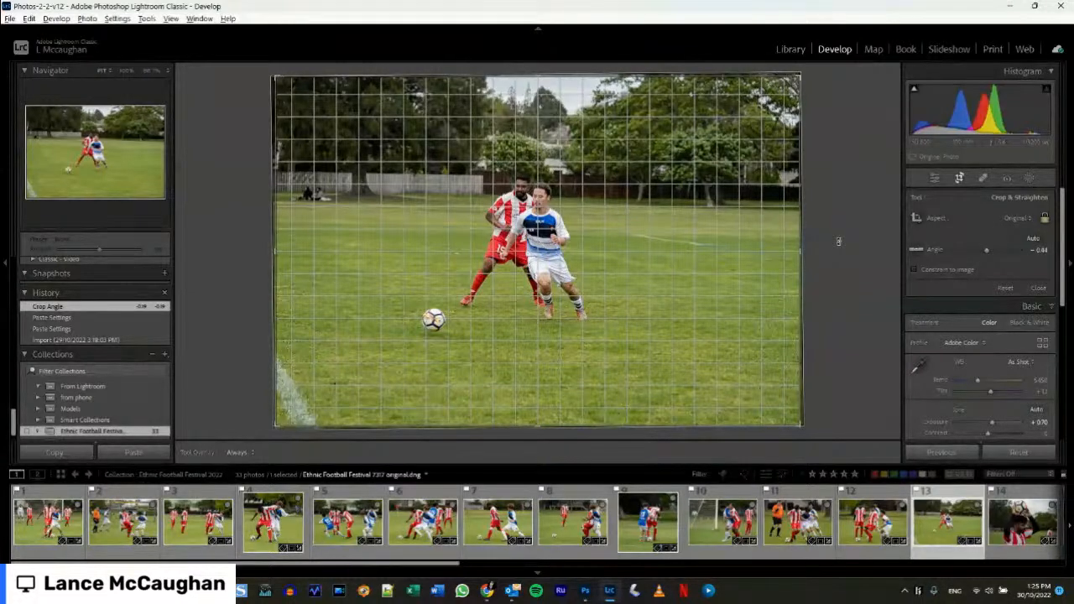
{"action": "left_click_drag", "start_coordinate": [838, 241], "coordinate": [844, 240]}
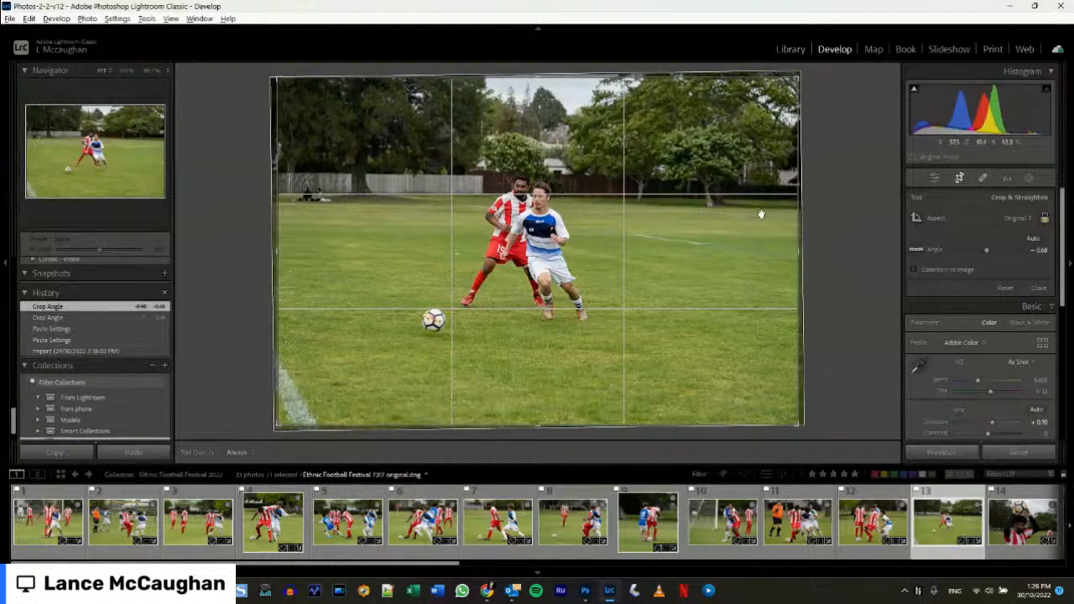
{"action": "left_click_drag", "start_coordinate": [830, 210], "coordinate": [833, 208]}
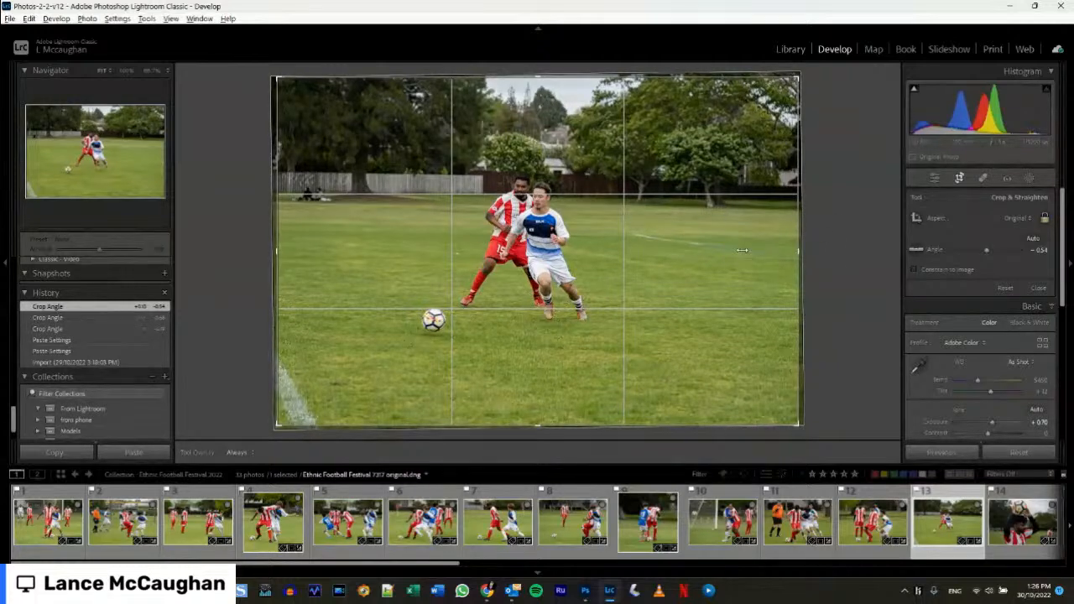
Crop photo 7317 tightly in its original aspect ratio around the two players and the ball, removing the sky and empty field.
{"action": "left_click_drag", "start_coordinate": [741, 250], "coordinate": [560, 279]}
{"action": "left_click_drag", "start_coordinate": [626, 144], "coordinate": [626, 151]}
{"action": "left_click_drag", "start_coordinate": [548, 351], "coordinate": [546, 343]}
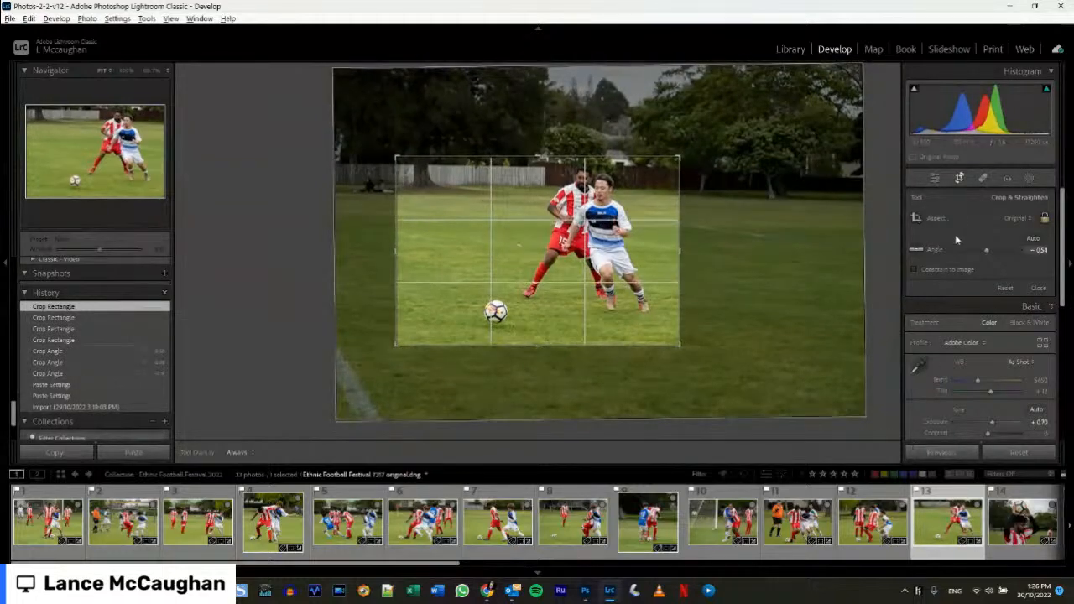
{"action": "left_click", "coordinate": [958, 184]}
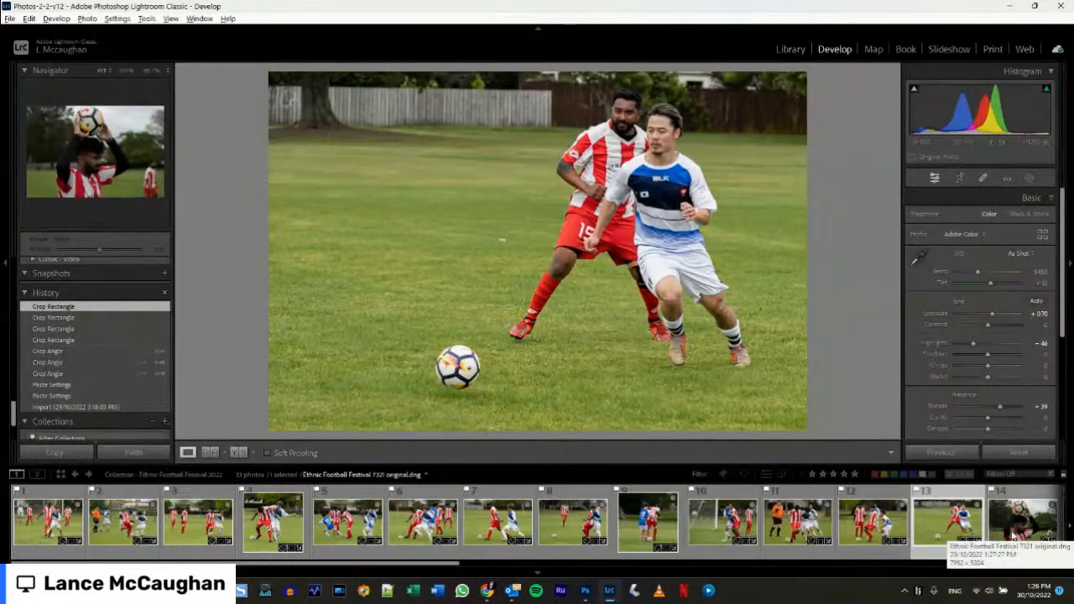
Set the crop of photo 7321, the player holding the ball overhead, to a 1 x 1 aspect ratio.
{"action": "left_click", "coordinate": [1014, 534]}
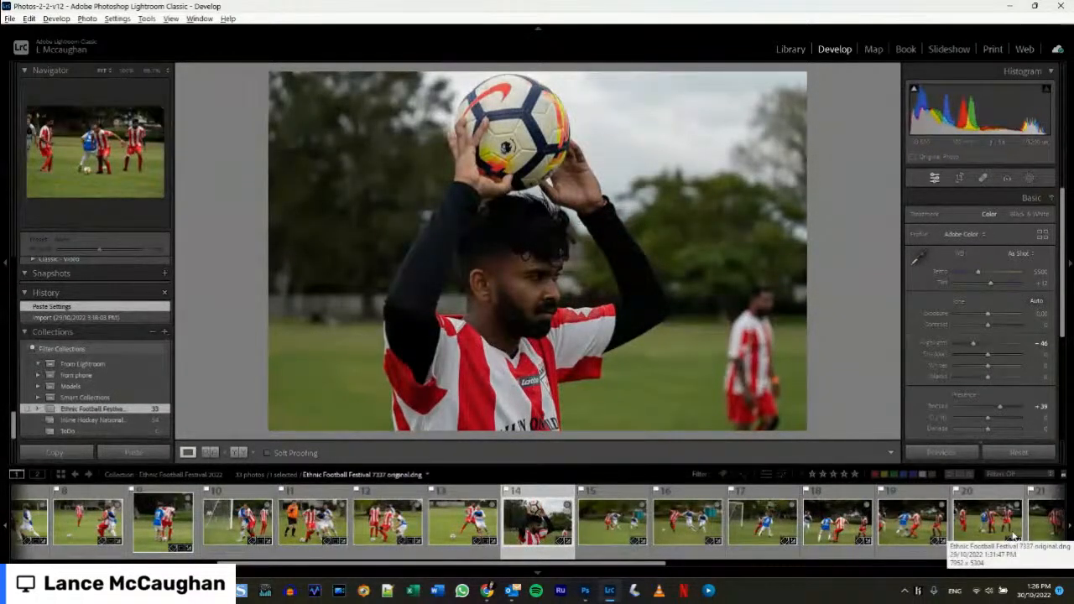
{"action": "left_click", "coordinate": [959, 178]}
{"action": "left_click", "coordinate": [1012, 219]}
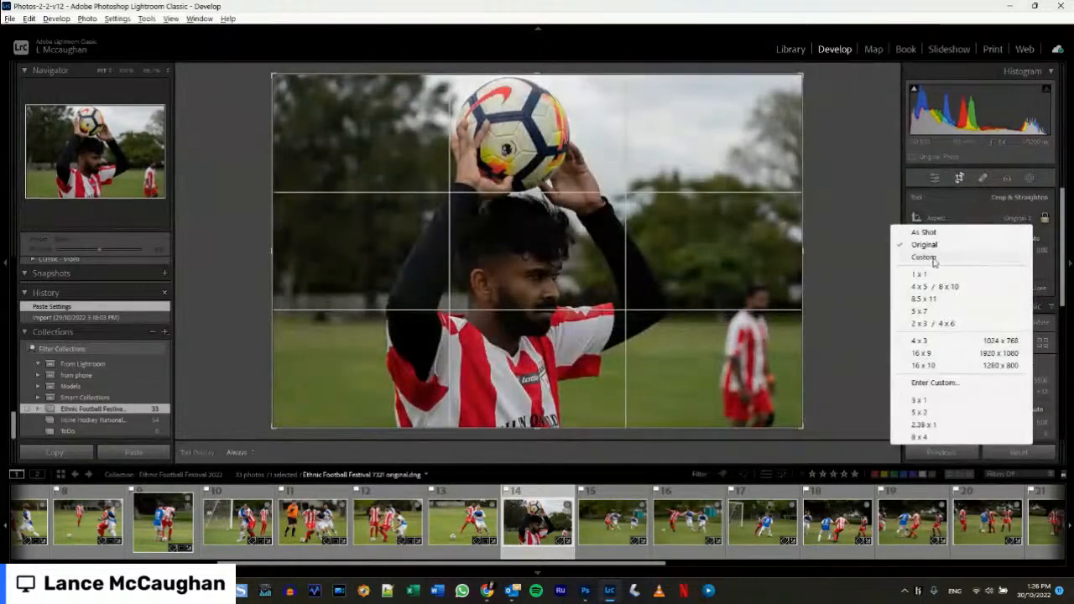
{"action": "left_click", "coordinate": [928, 274]}
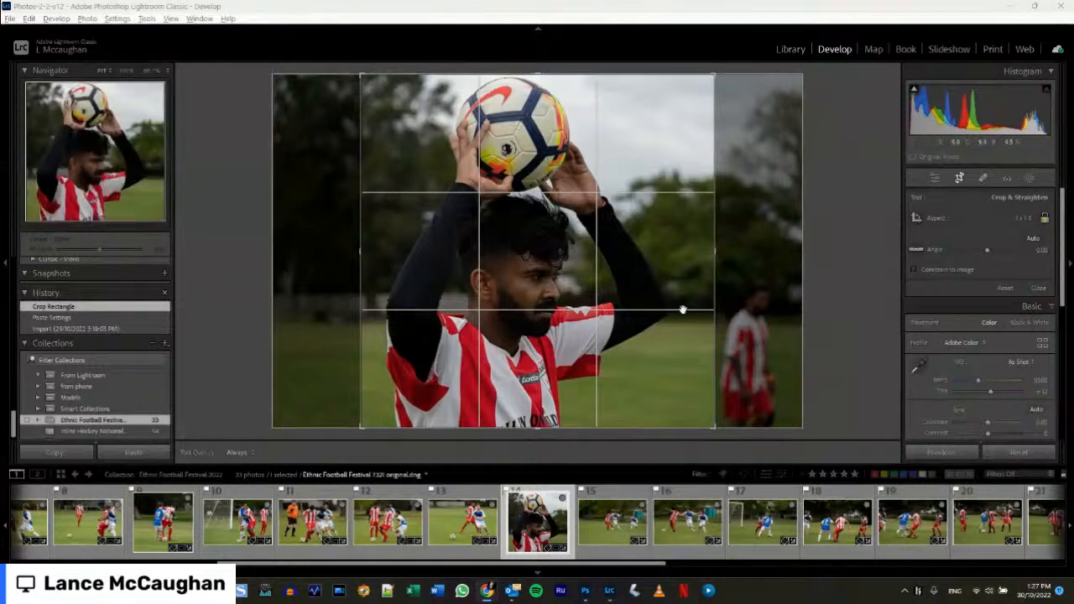
Reposition the 1 x 1 crop of photo 7321 around the player and the overhead ball, excluding the background player, and apply it.
{"action": "mouse_move", "coordinate": [616, 307]}
{"action": "left_mouse_down"}
{"action": "mouse_move", "coordinate": [537, 308]}
{"action": "mouse_move", "coordinate": [600, 313]}
{"action": "left_mouse_up"}
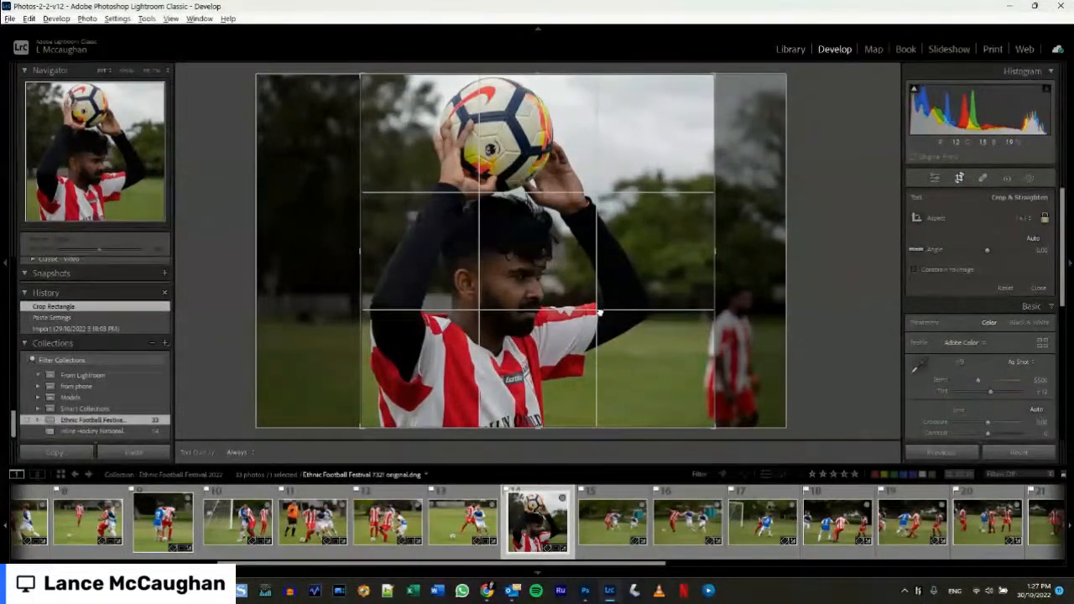
{"action": "left_click_drag", "start_coordinate": [600, 314], "coordinate": [599, 314]}
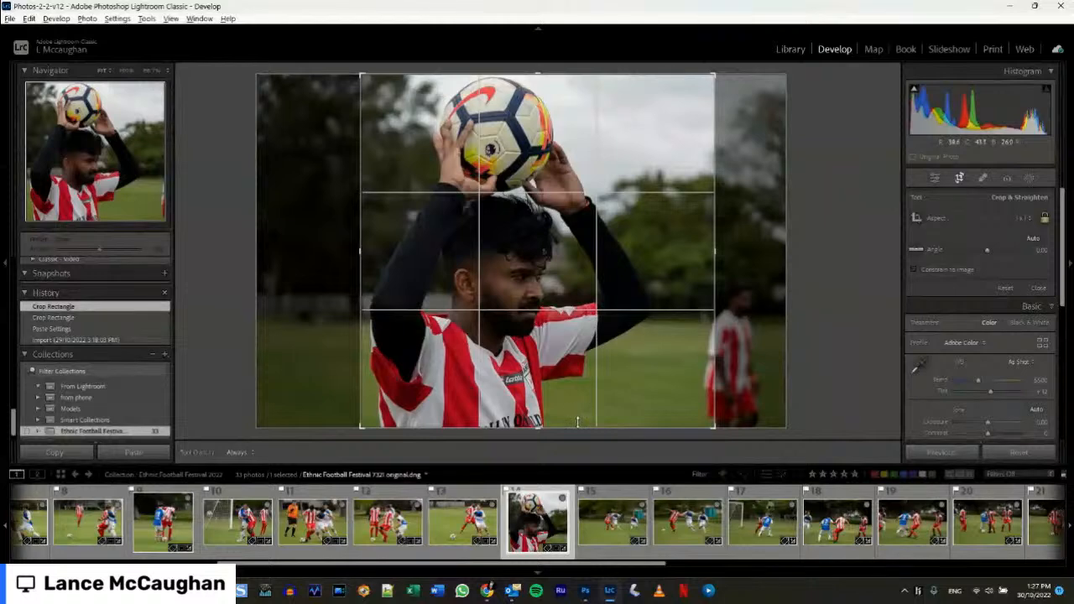
{"action": "left_click_drag", "start_coordinate": [580, 420], "coordinate": [585, 413]}
{"action": "left_click_drag", "start_coordinate": [583, 338], "coordinate": [599, 348]}
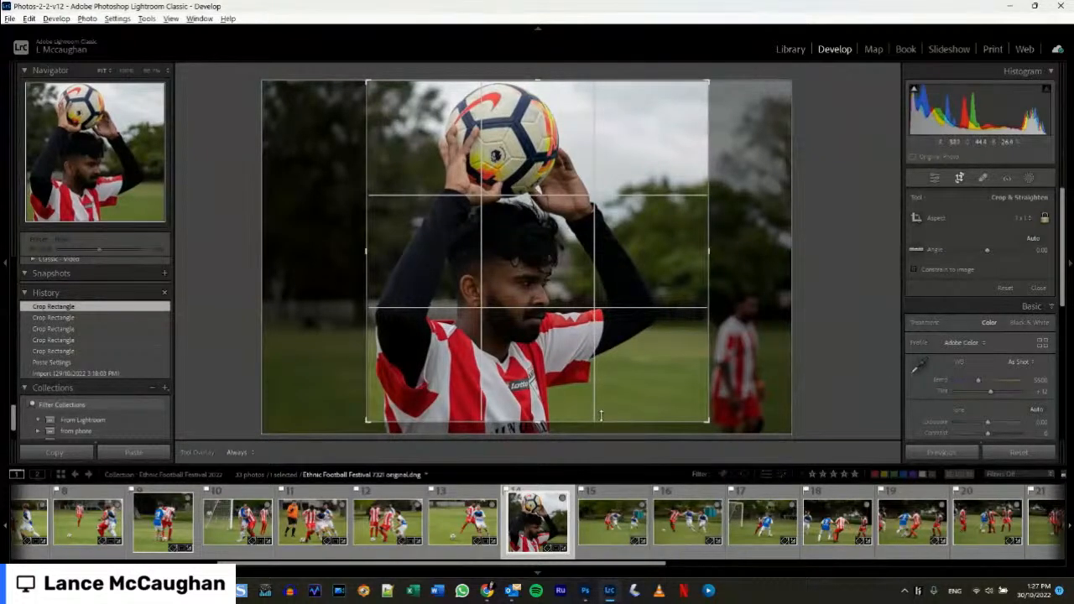
{"action": "left_click_drag", "start_coordinate": [601, 415], "coordinate": [604, 435]}
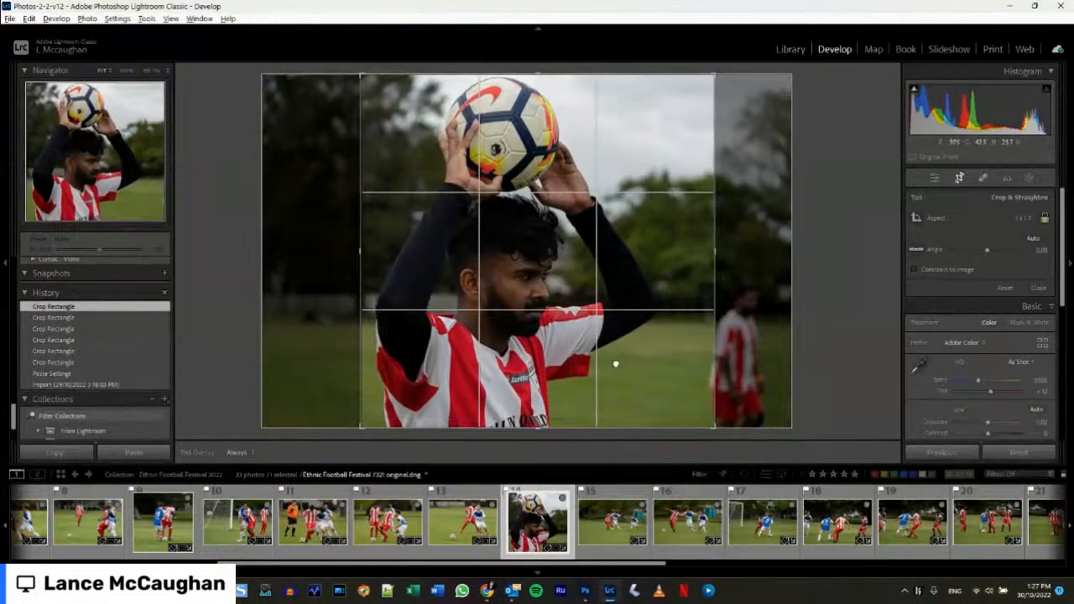
{"action": "left_click_drag", "start_coordinate": [615, 364], "coordinate": [613, 360]}
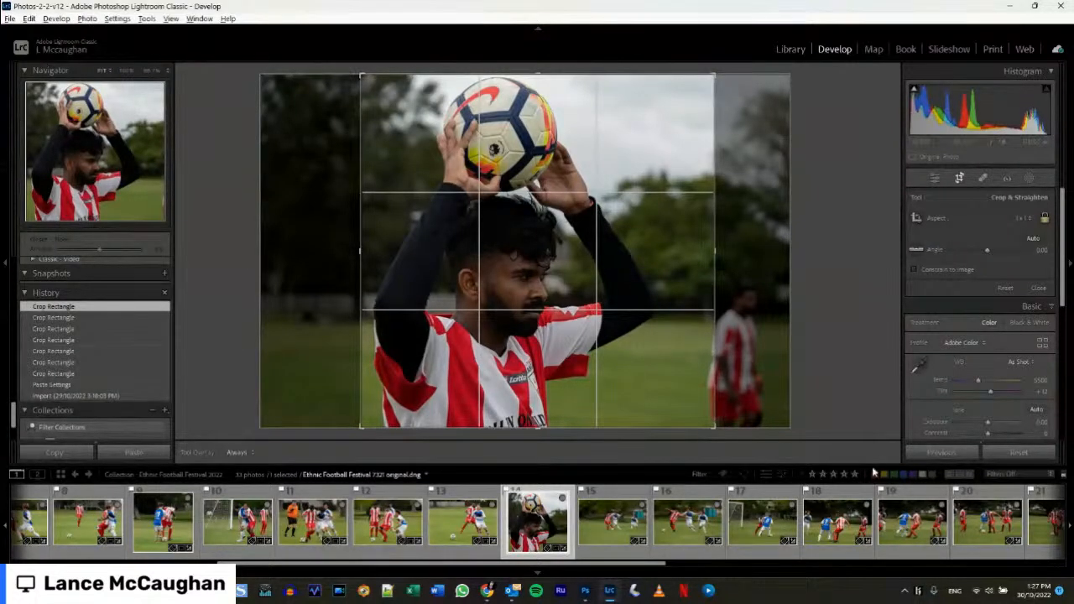
{"action": "left_click", "coordinate": [961, 181]}
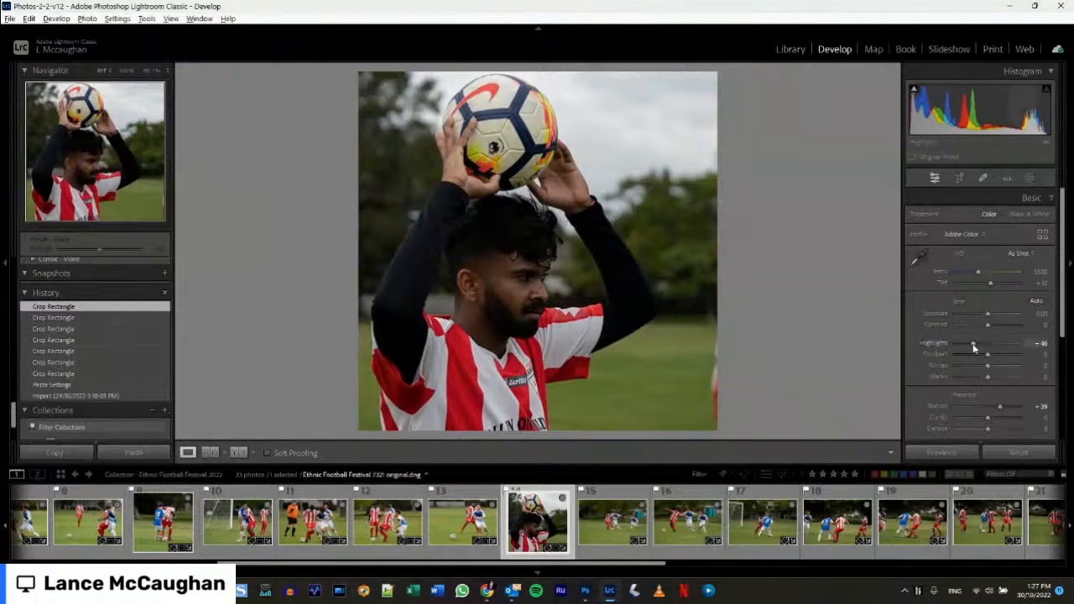
Set the highlights of photo 7321 to -74 to recover detail in the cloudy sky.
{"action": "left_click_drag", "start_coordinate": [974, 345], "coordinate": [989, 345]}
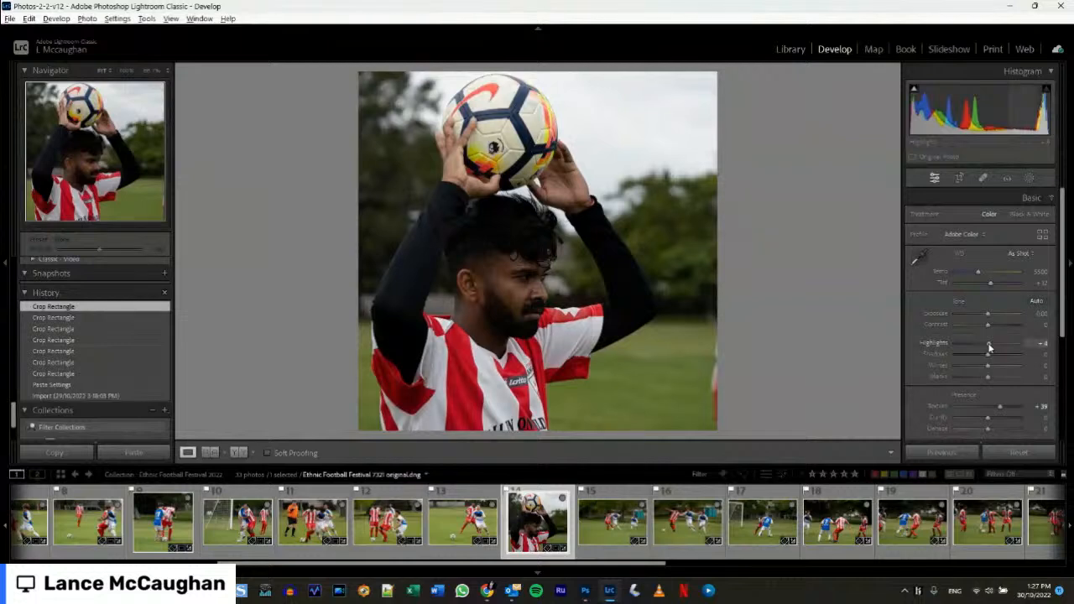
{"action": "left_click_drag", "start_coordinate": [988, 345], "coordinate": [965, 361]}
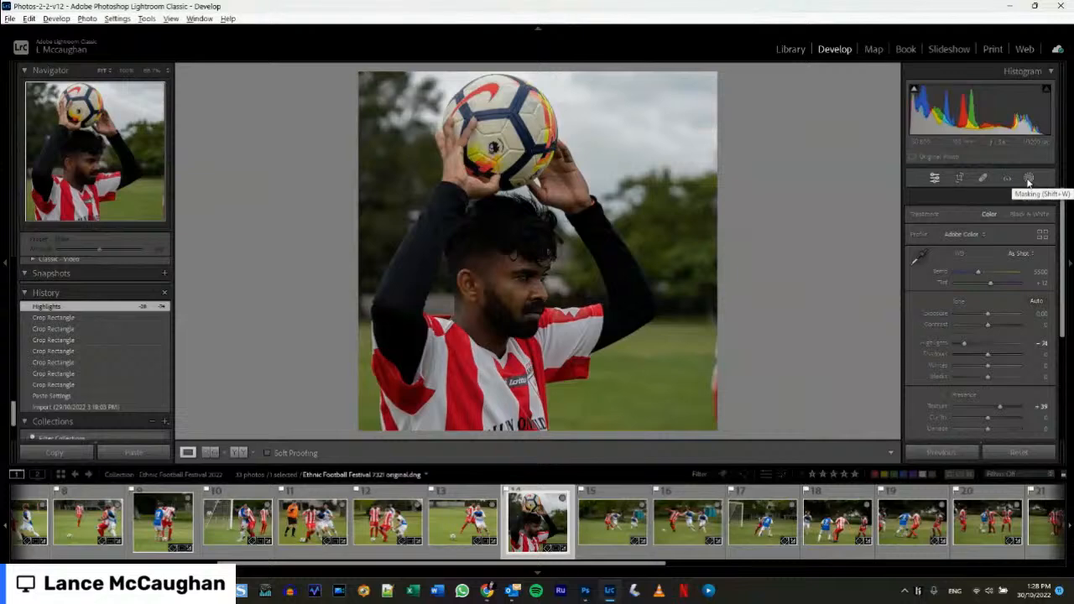
Create a mask of the entire detected person in photo 7321.
{"action": "left_click", "coordinate": [1029, 179]}
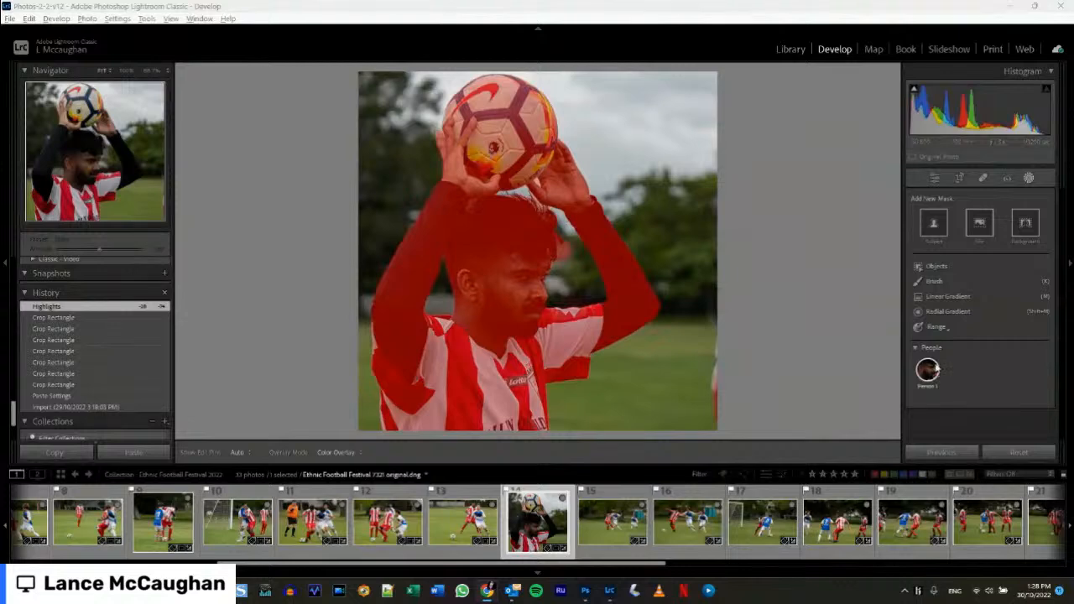
{"action": "left_click", "coordinate": [932, 370]}
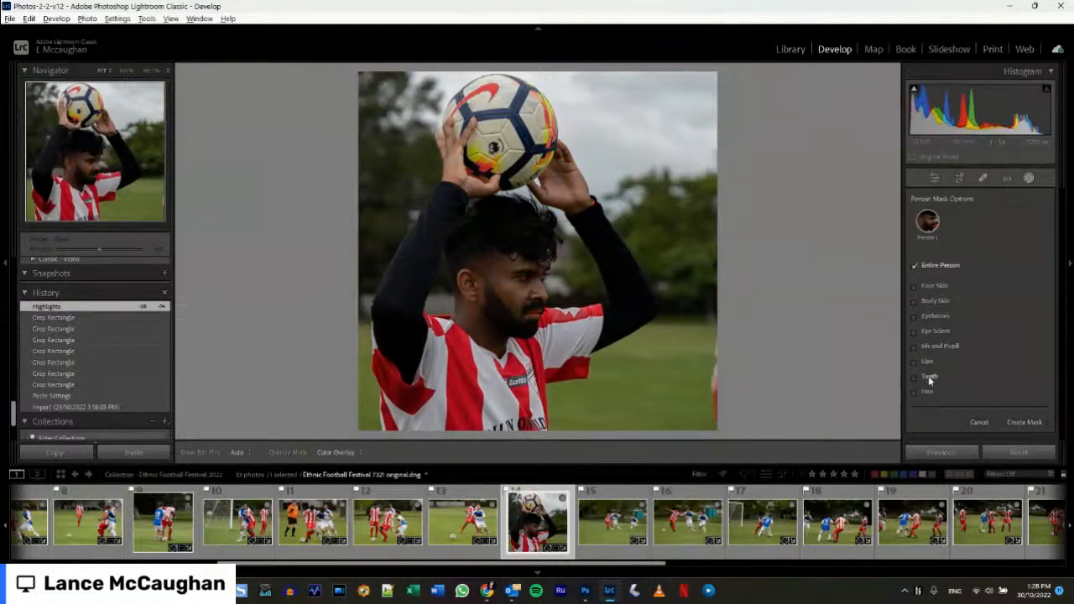
{"action": "left_click", "coordinate": [1014, 426]}
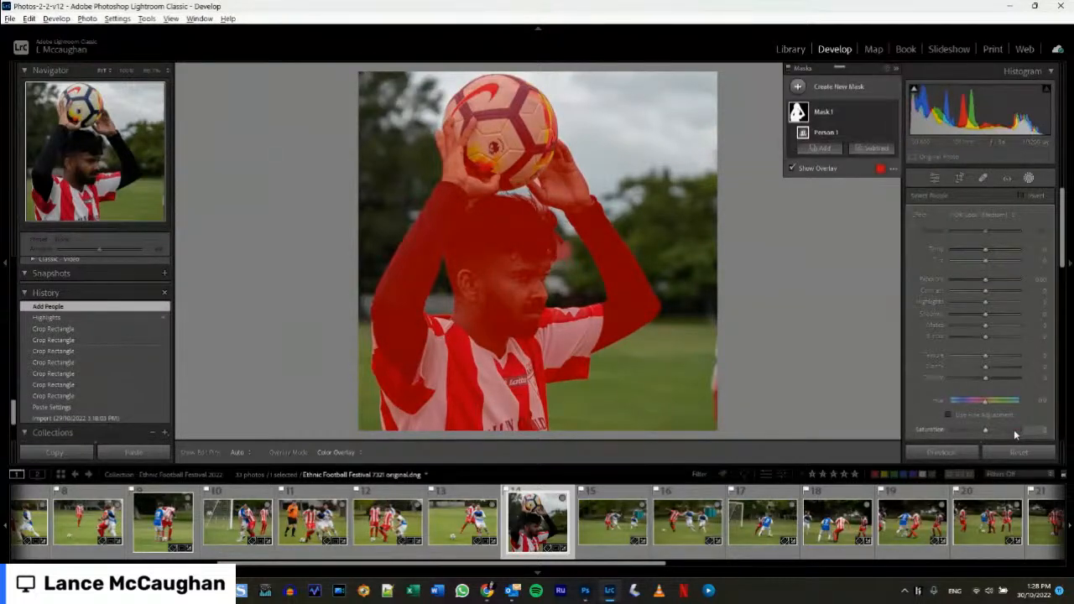
Set the person mask's shadows to 75 and its blacks to -6.
{"action": "left_click", "coordinate": [998, 312]}
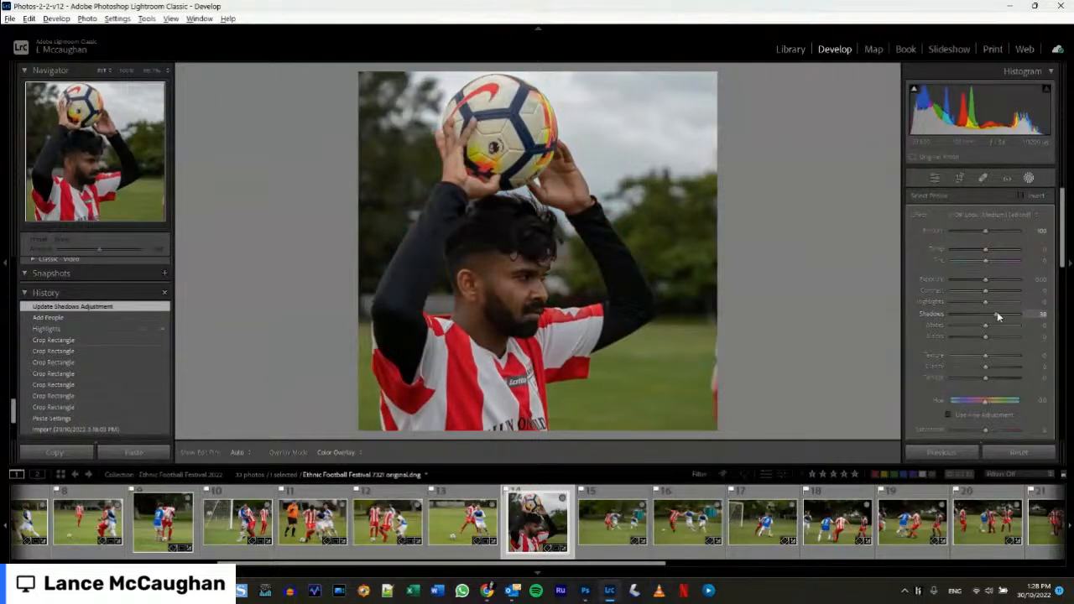
{"action": "left_click_drag", "start_coordinate": [997, 312], "coordinate": [988, 345]}
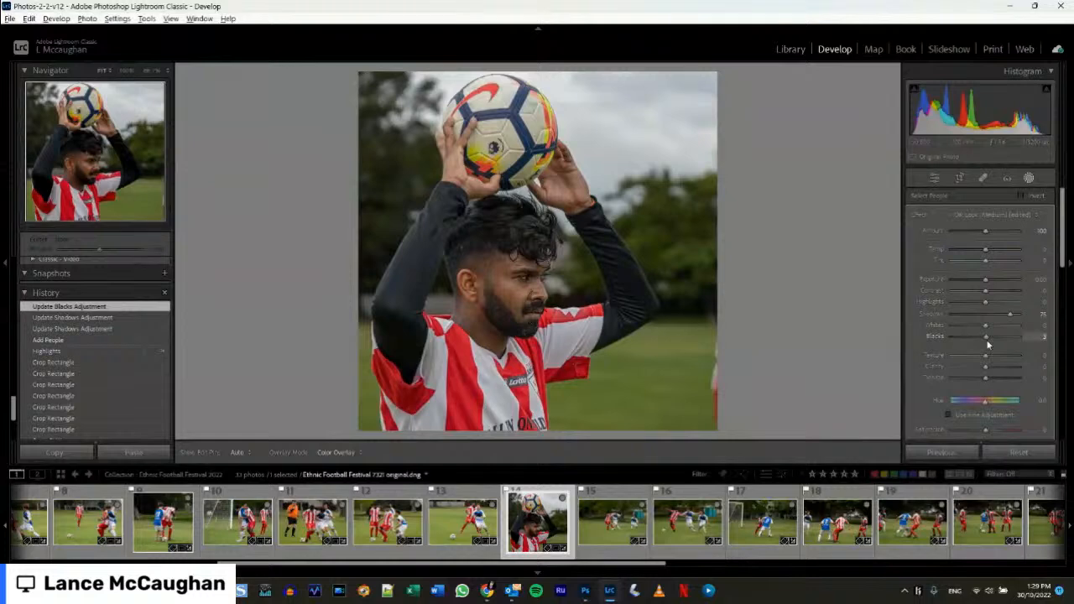
{"action": "left_click_drag", "start_coordinate": [988, 344], "coordinate": [985, 344]}
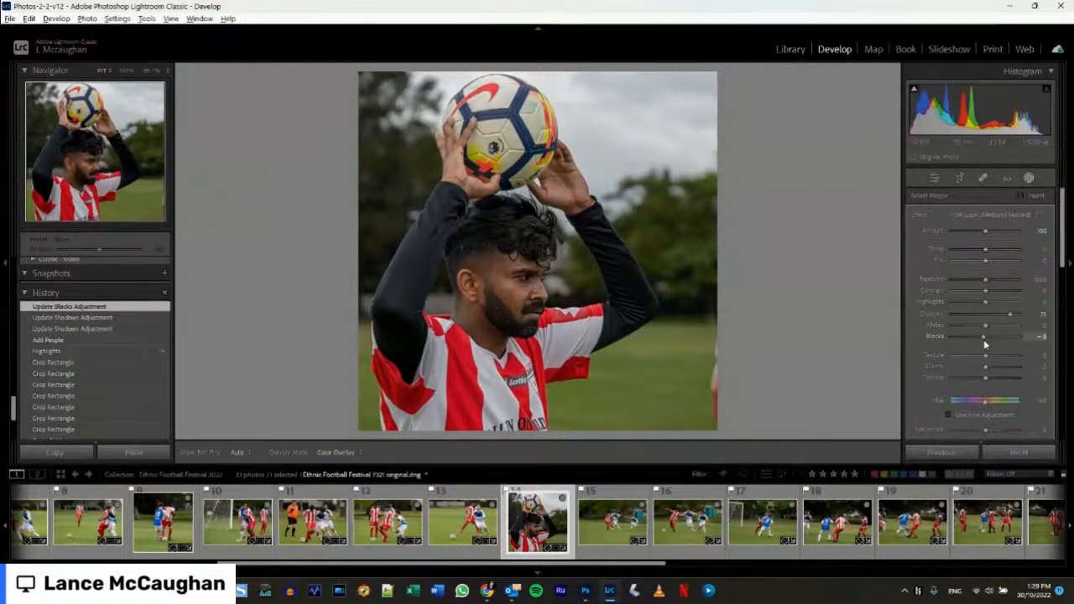
{"action": "left_click_drag", "start_coordinate": [985, 344], "coordinate": [983, 344]}
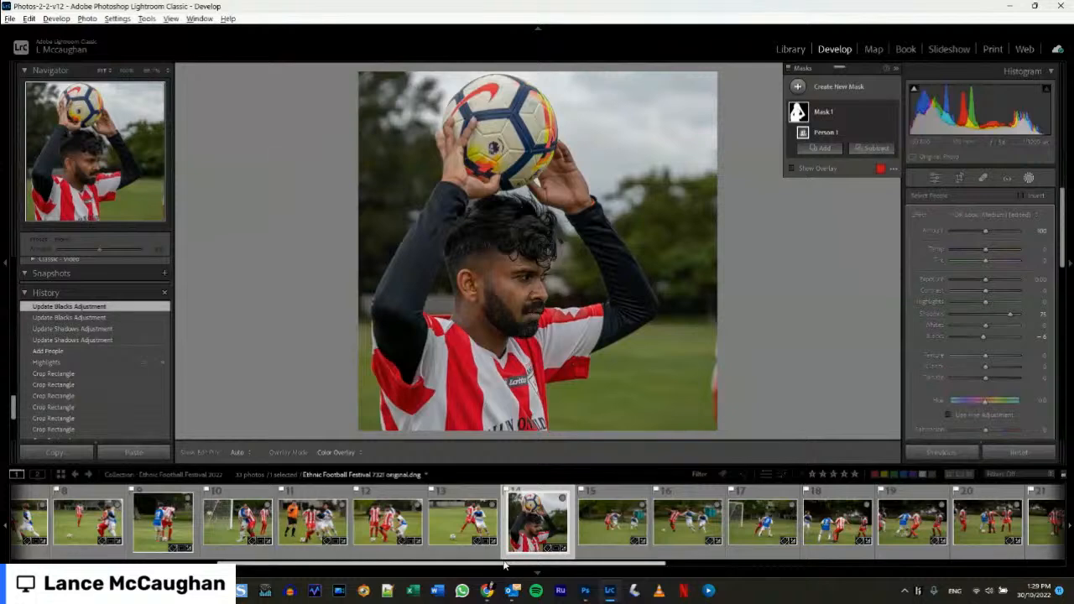
{"action": "left_click_drag", "start_coordinate": [503, 564], "coordinate": [265, 569]}
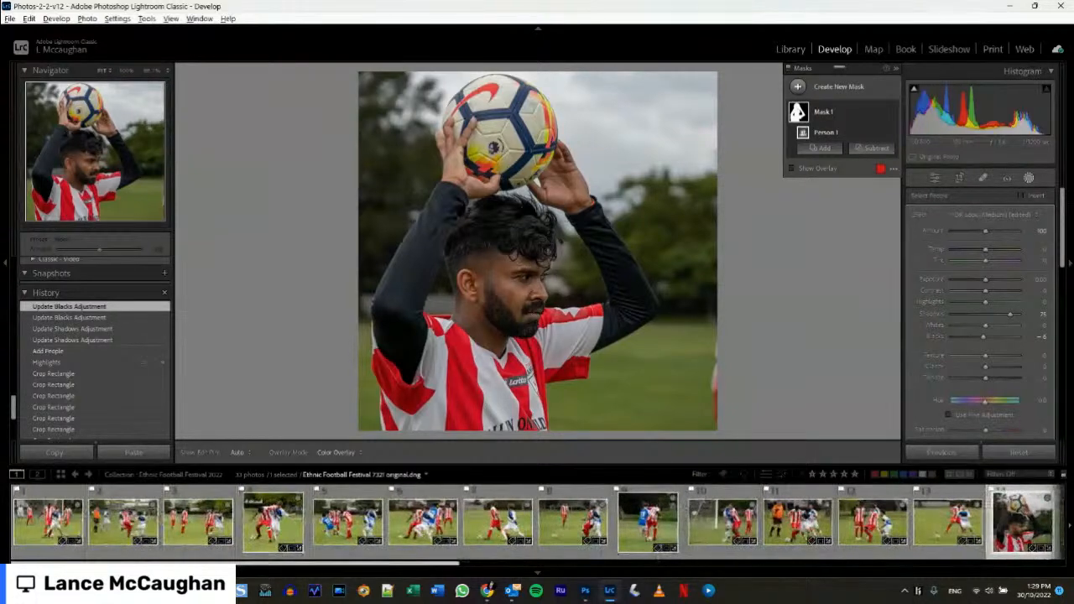
{"action": "left_click", "coordinate": [47, 520]}
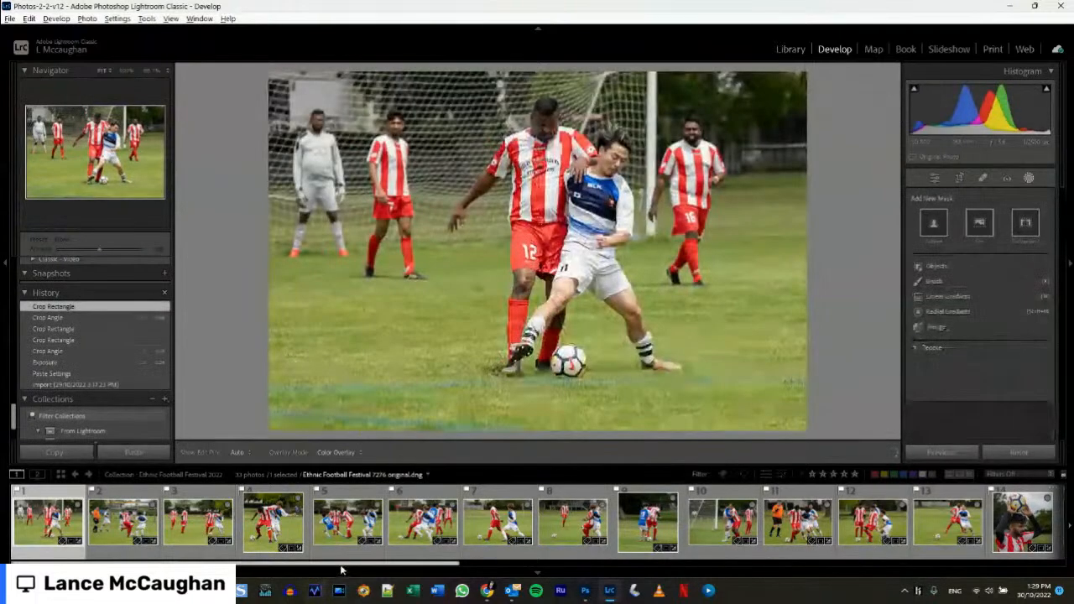
{"action": "left_click_drag", "start_coordinate": [341, 570], "coordinate": [464, 565]}
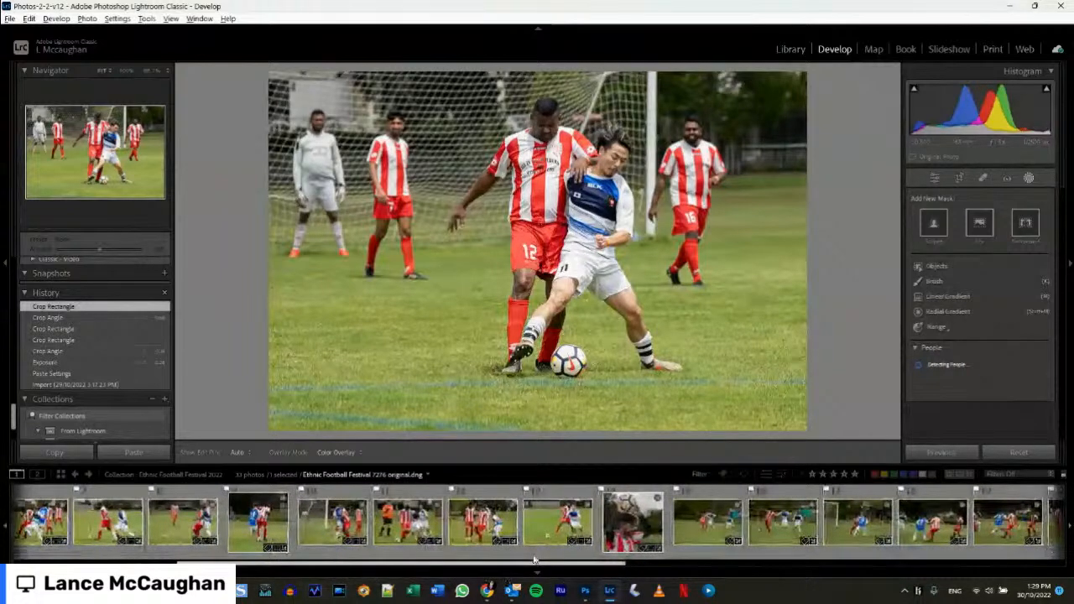
{"action": "left_click", "coordinate": [632, 521]}
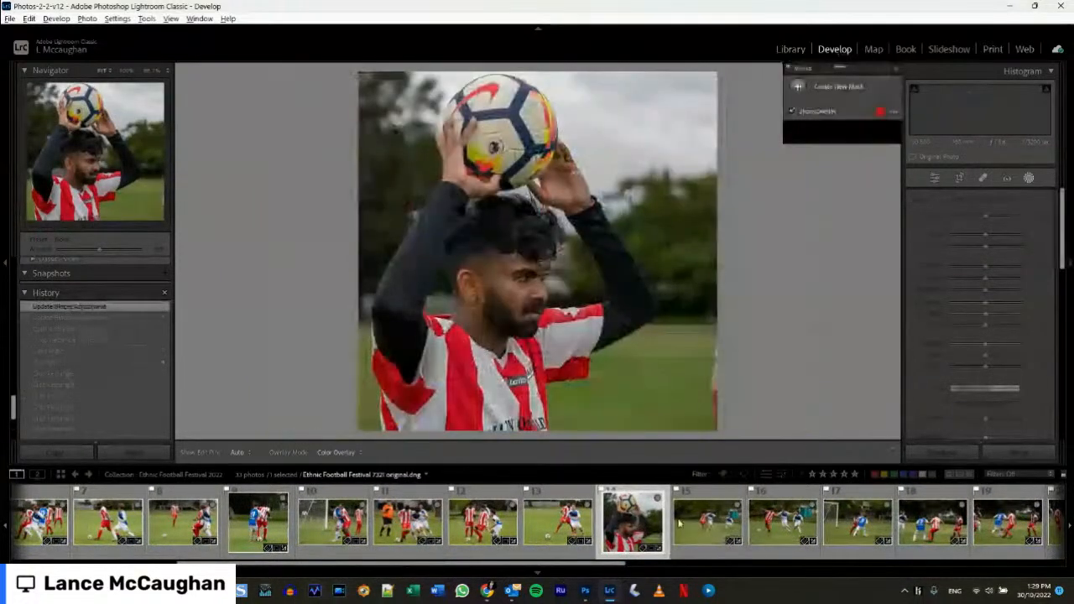
Select photo 7325, leave masking, and give the photo a red color label.
{"action": "left_click", "coordinate": [709, 524]}
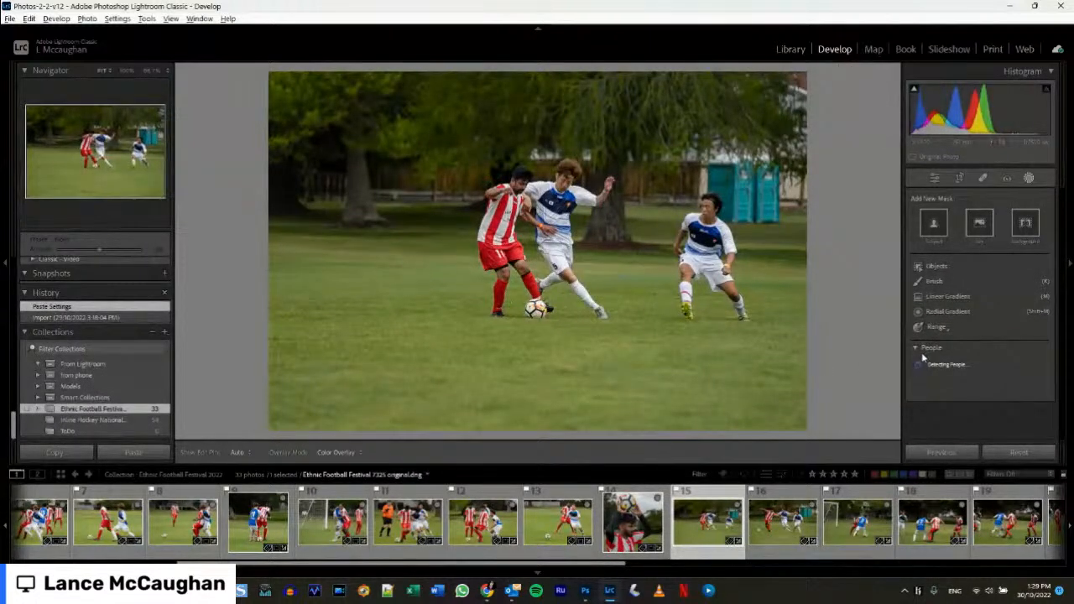
{"action": "left_click", "coordinate": [935, 178]}
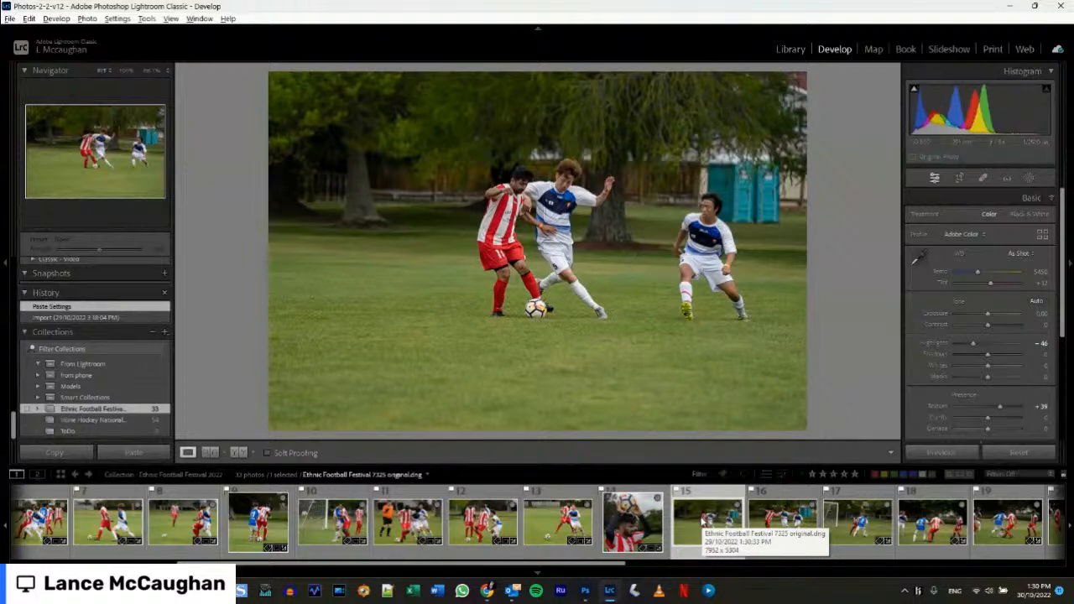
{"action": "right_click", "coordinate": [703, 522]}
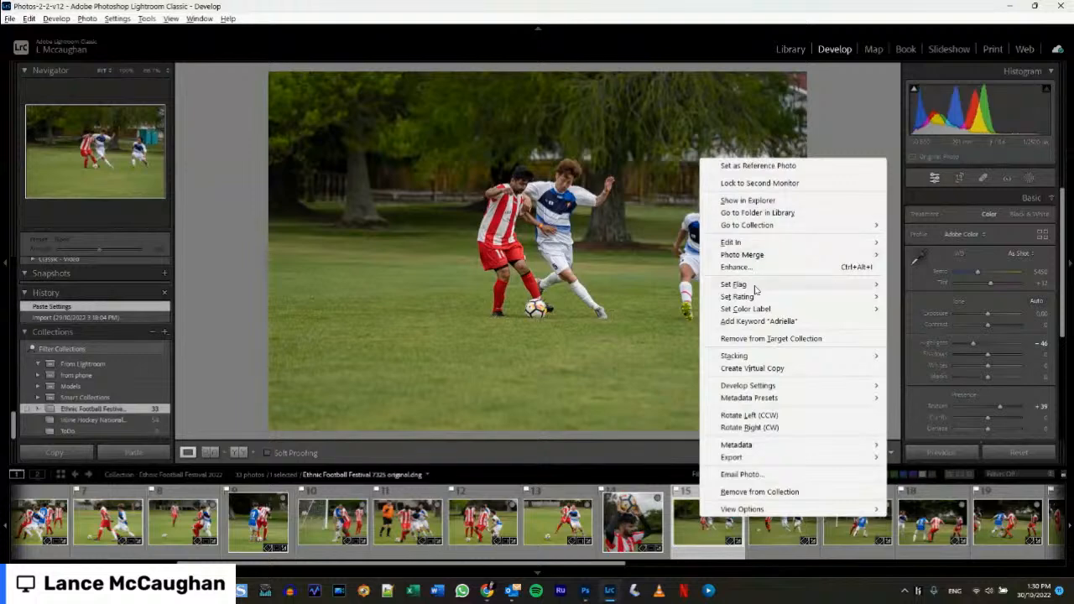
{"action": "mouse_move", "coordinate": [726, 313]}
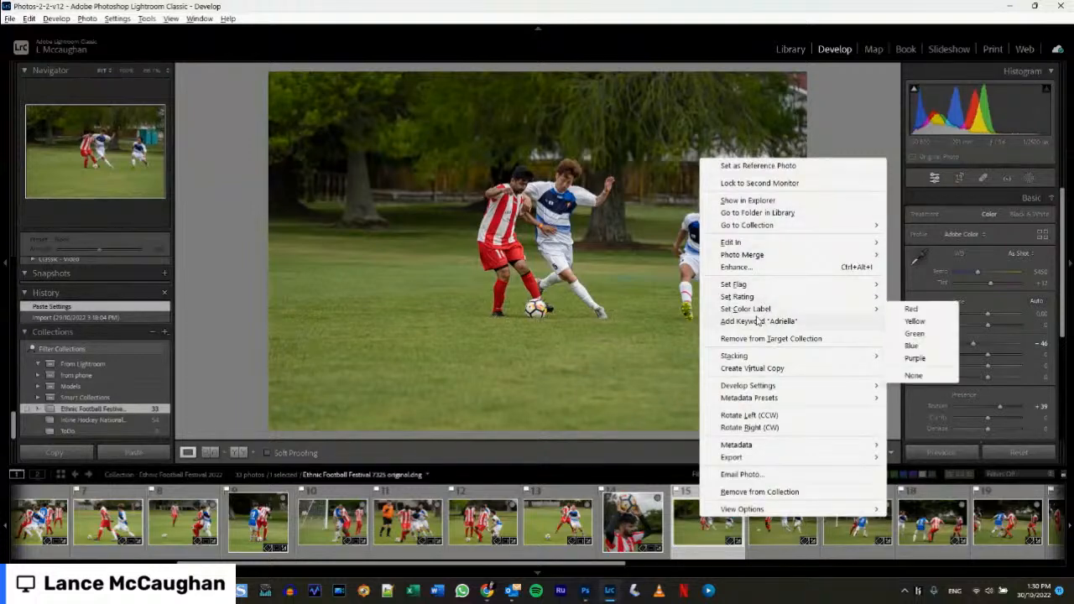
{"action": "left_click", "coordinate": [913, 310]}
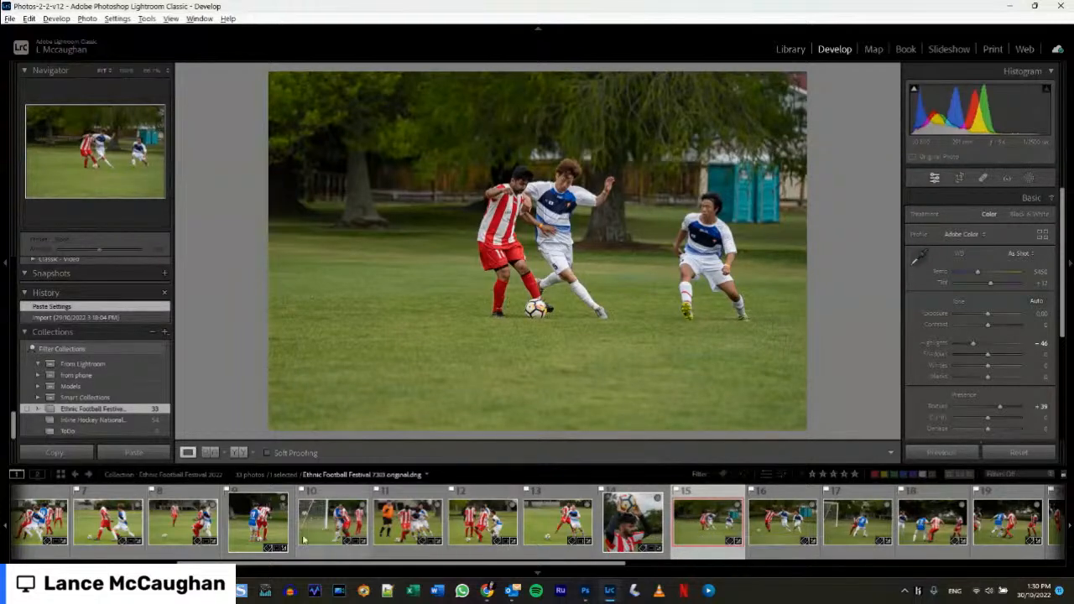
{"action": "left_click_drag", "start_coordinate": [289, 564], "coordinate": [94, 567]}
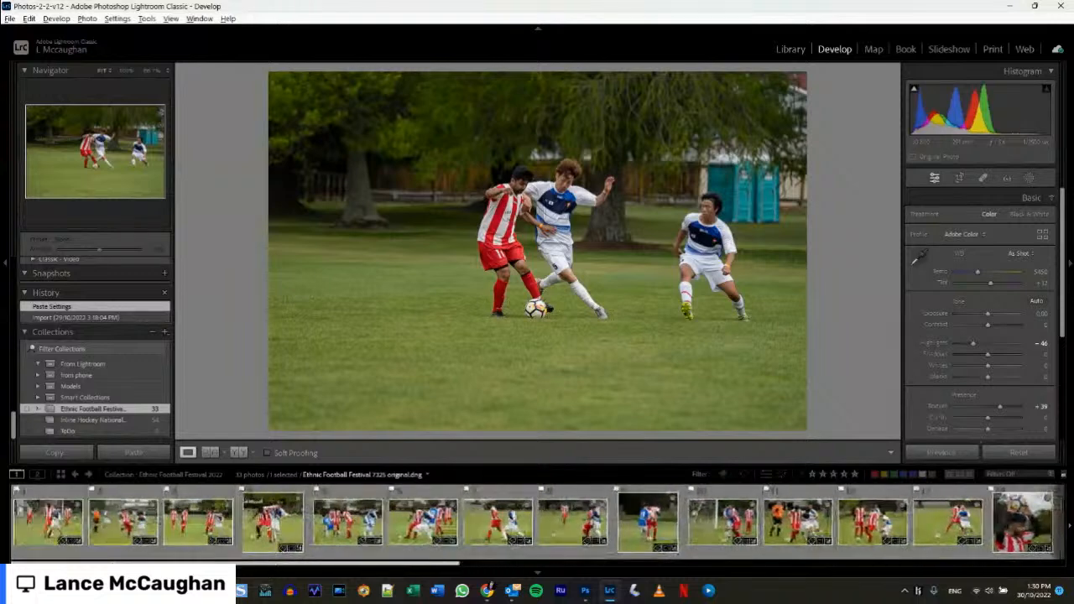
{"action": "left_click", "coordinate": [65, 544]}
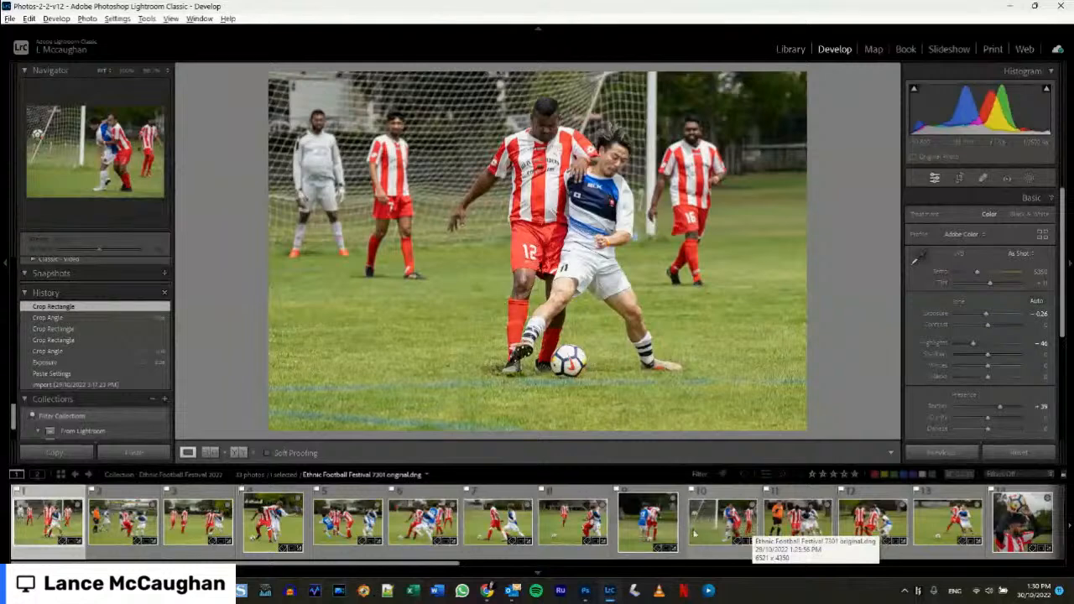
{"action": "left_click", "coordinate": [1016, 531]}
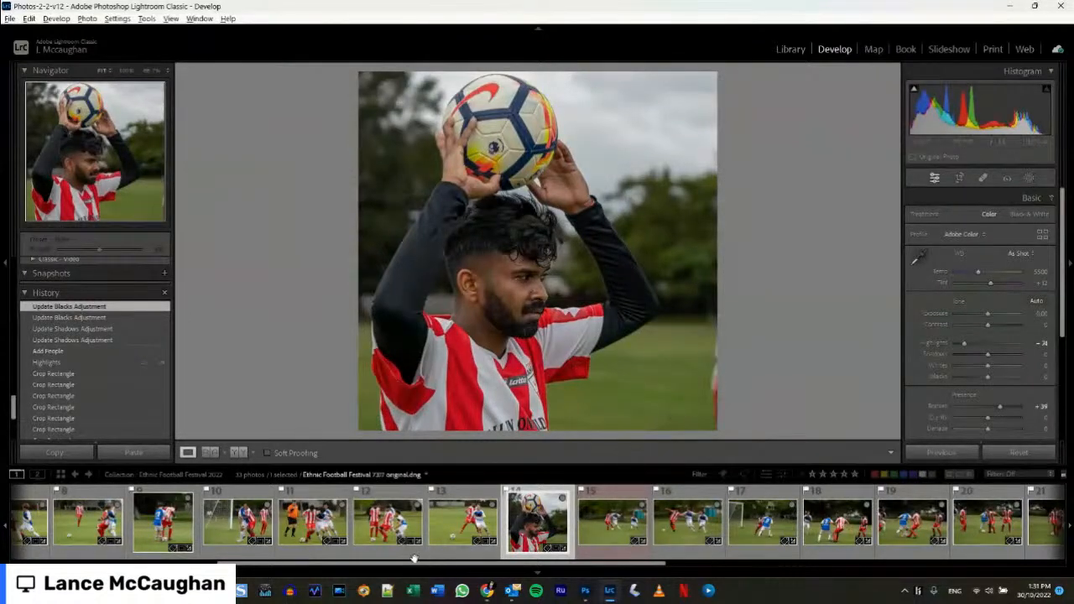
Open photo 7276, the first in the collection, in Photoshop for editing and activate the Move tool.
{"action": "left_click_drag", "start_coordinate": [377, 564], "coordinate": [156, 559]}
{"action": "left_click", "coordinate": [37, 522]}
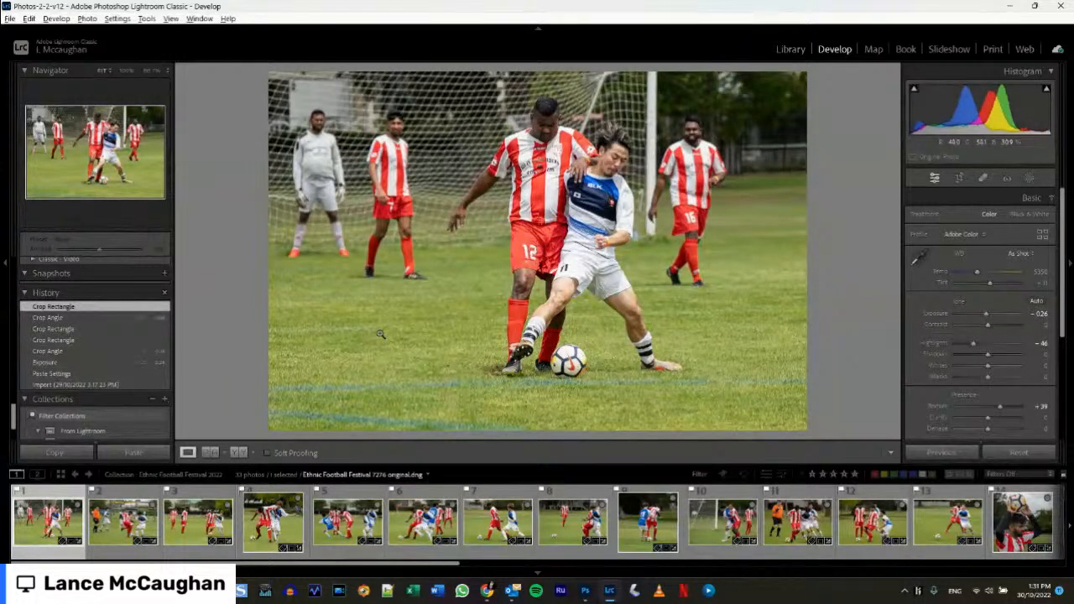
{"action": "key", "text": "ctrl+e"}
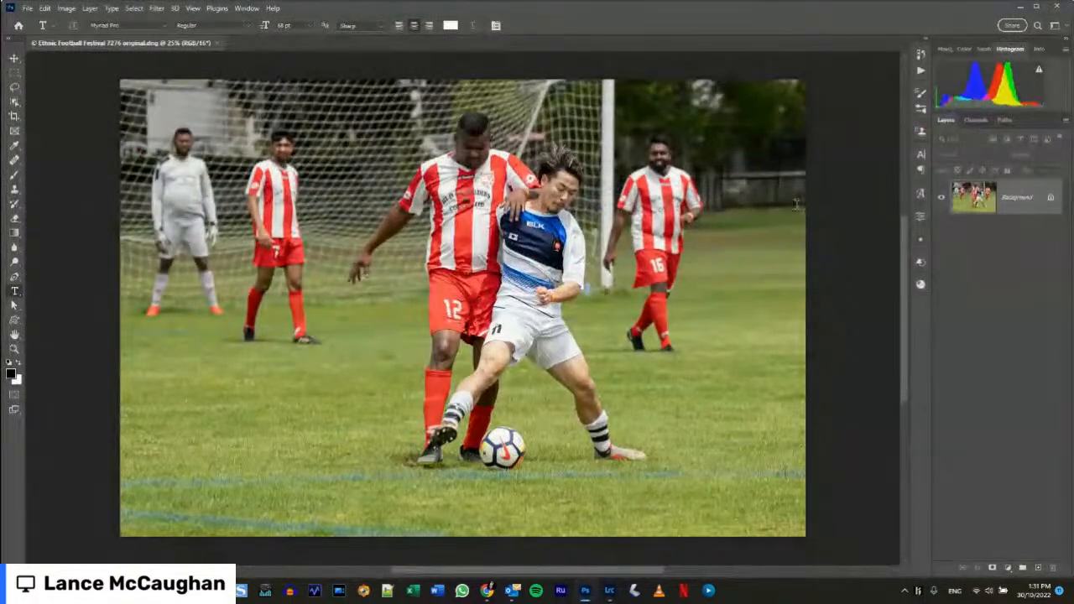
{"action": "left_click", "coordinate": [14, 57]}
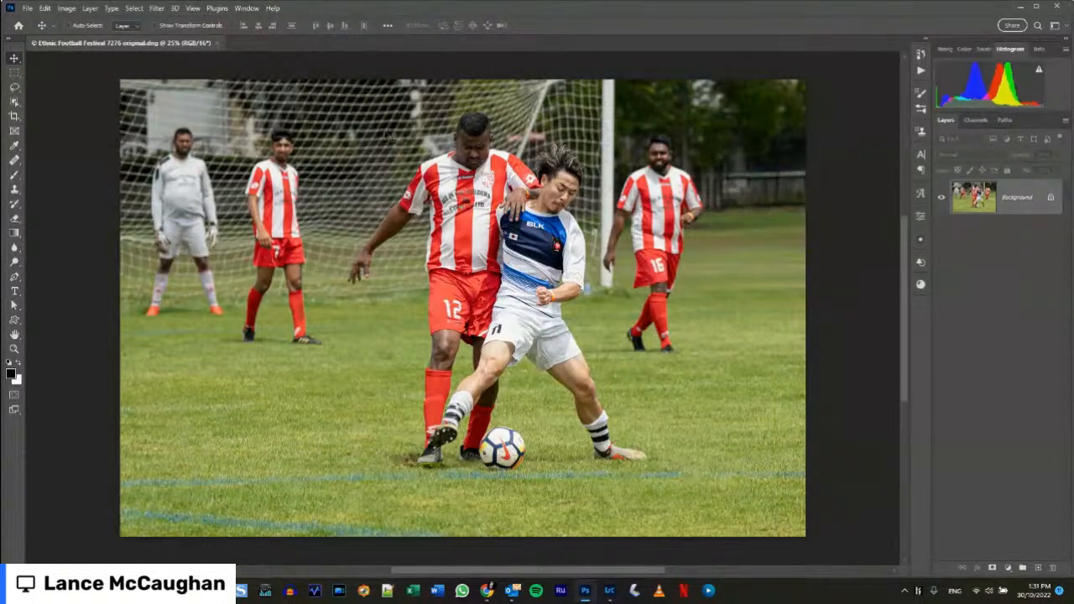
{"action": "left_click", "coordinate": [608, 592]}
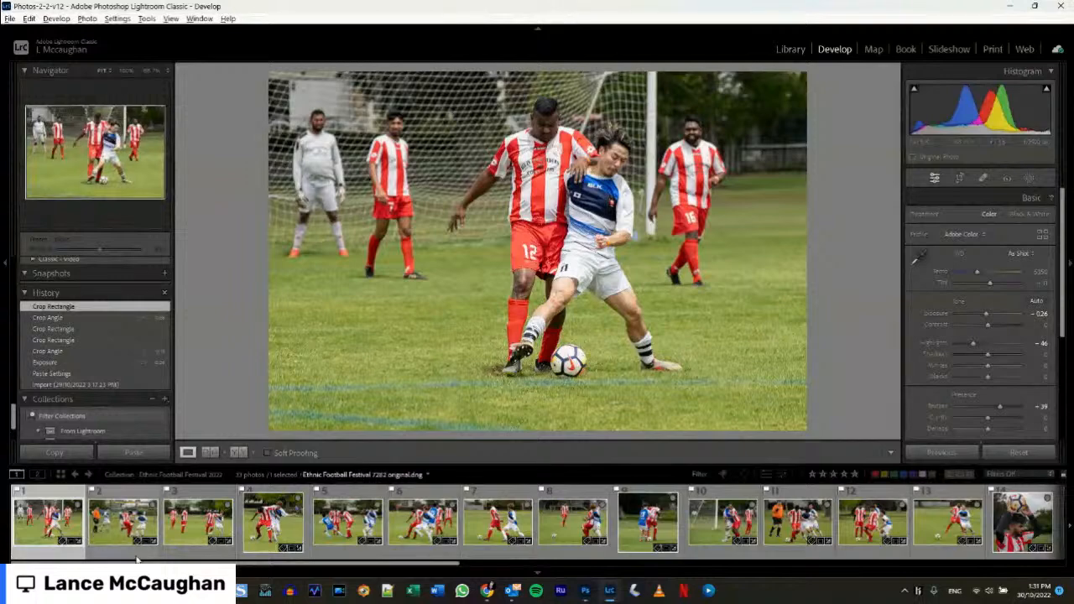
{"action": "left_click", "coordinate": [587, 592]}
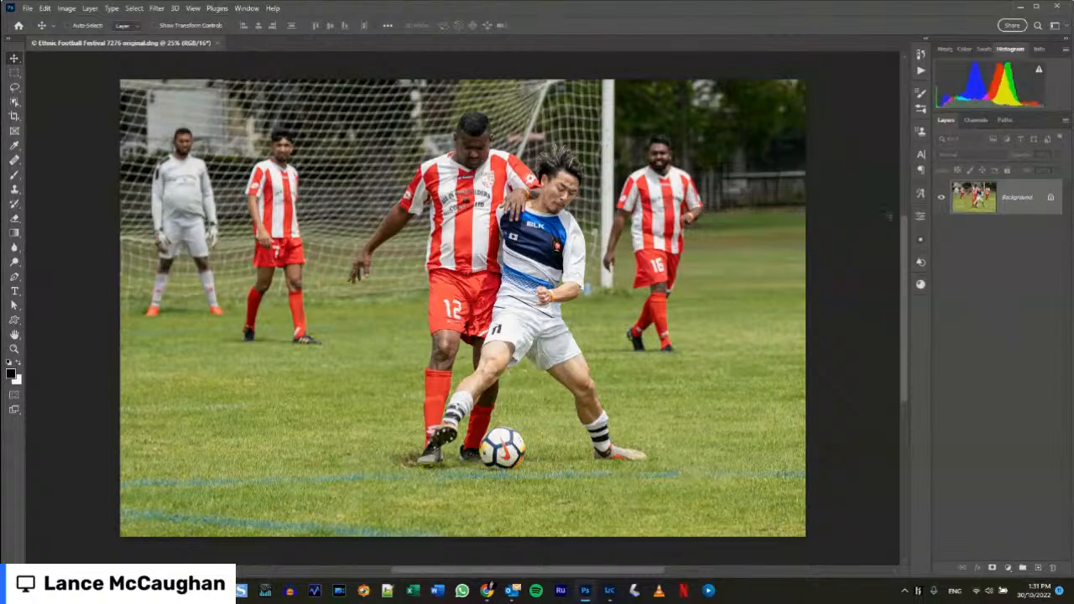
Run the "*Resize to 7900x A7R3" action on photo 7276.
{"action": "left_click", "coordinate": [921, 74]}
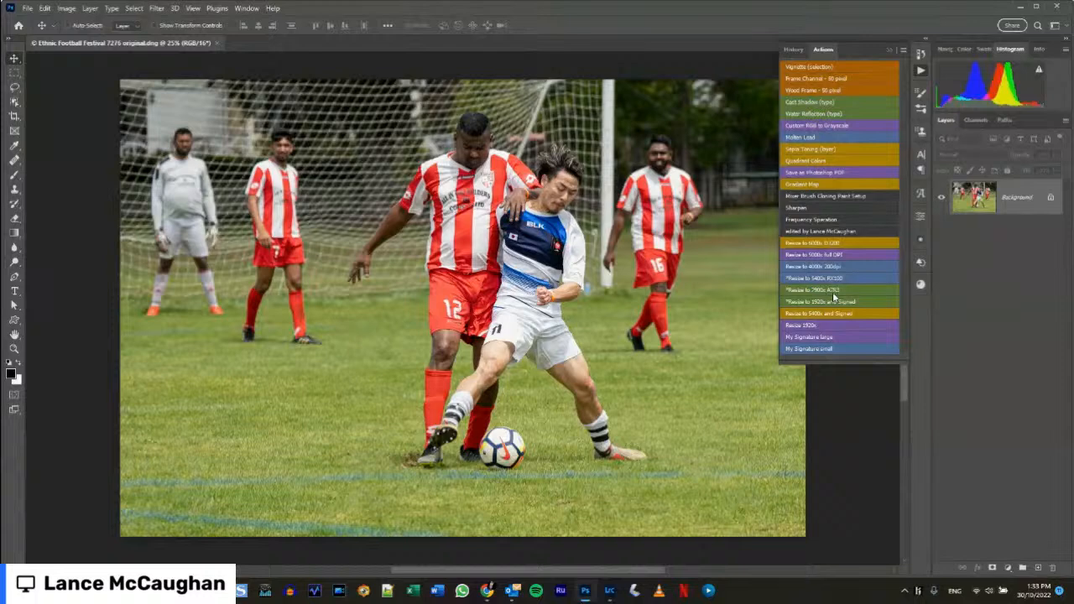
{"action": "left_click", "coordinate": [836, 288]}
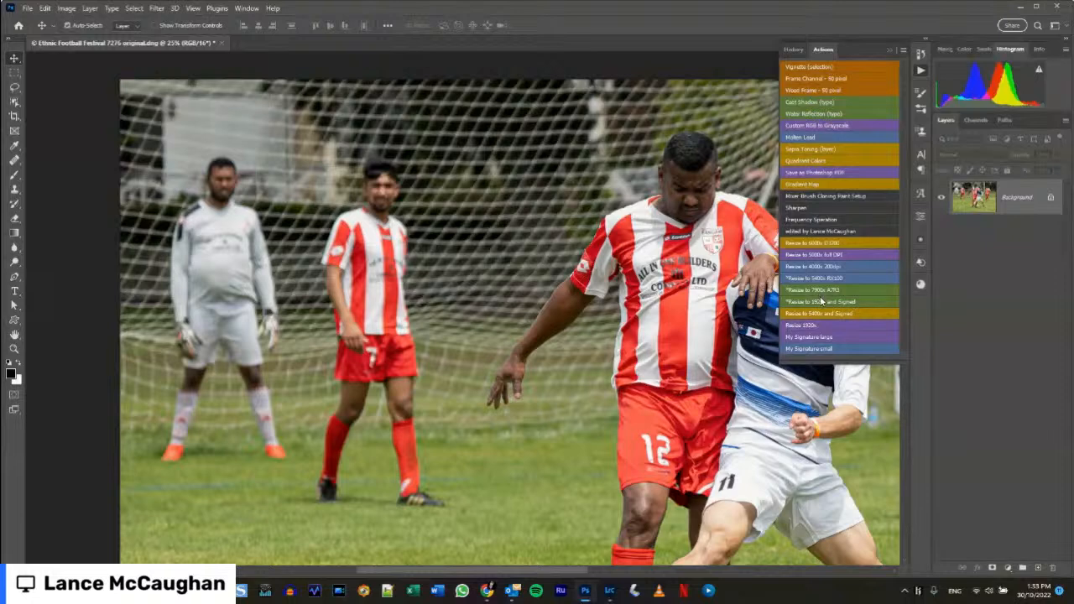
Start saving a copy of the resized photo in the edited folder, named "Ethnic Football Festival 7276 full size".
{"action": "key", "text": "ctrl+alt+s"}
{"action": "key", "text": "End"}
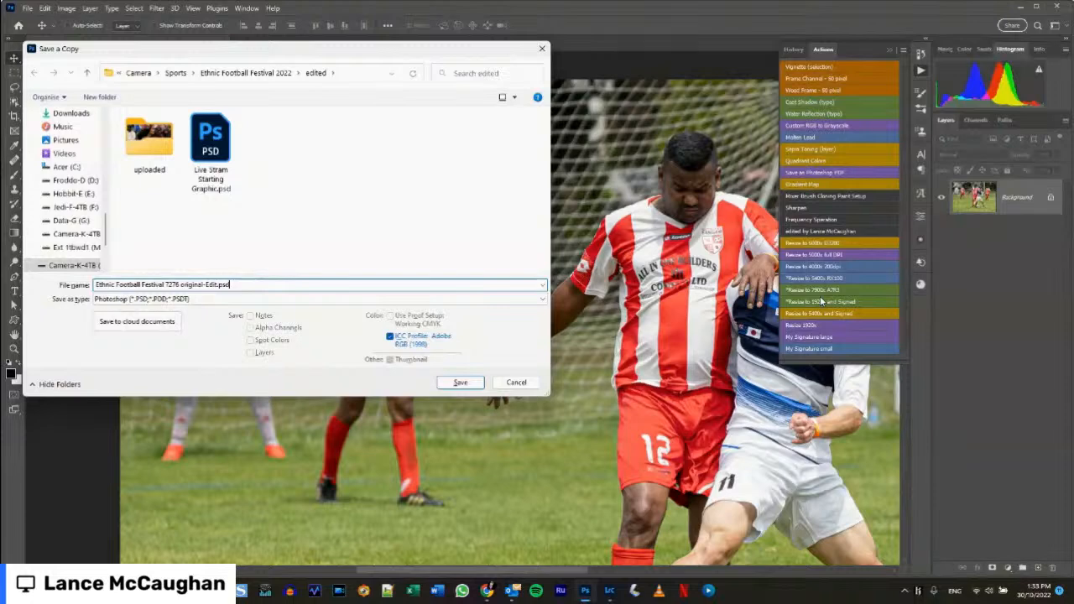
{"action": "key", "text": "shift+Left"}
{"action": "key", "text": "shift+Left"}
{"action": "key", "text": "shift+Left"}
{"action": "key", "text": "shift+Left"}
{"action": "key", "text": "shift+Left"}
{"action": "key", "text": "shift+Left"}
{"action": "key", "text": "shift+Left"}
{"action": "key", "text": "shift+Left"}
{"action": "key", "text": "shift+Left"}
{"action": "key", "text": "shift+Left"}
{"action": "key", "text": "shift+Left"}
{"action": "key", "text": "shift+Left"}
{"action": "key", "text": "shift+Left"}
{"action": "key", "text": "shift+Left"}
{"action": "key", "text": "shift+Left"}
{"action": "key", "text": "shift+Left"}
{"action": "key", "text": "shift+Left"}
{"action": "type", "text": "full size"}
Set the full-size copy's format to JPEG and save it with the offered JPEG options.
{"action": "left_click", "coordinate": [153, 302]}
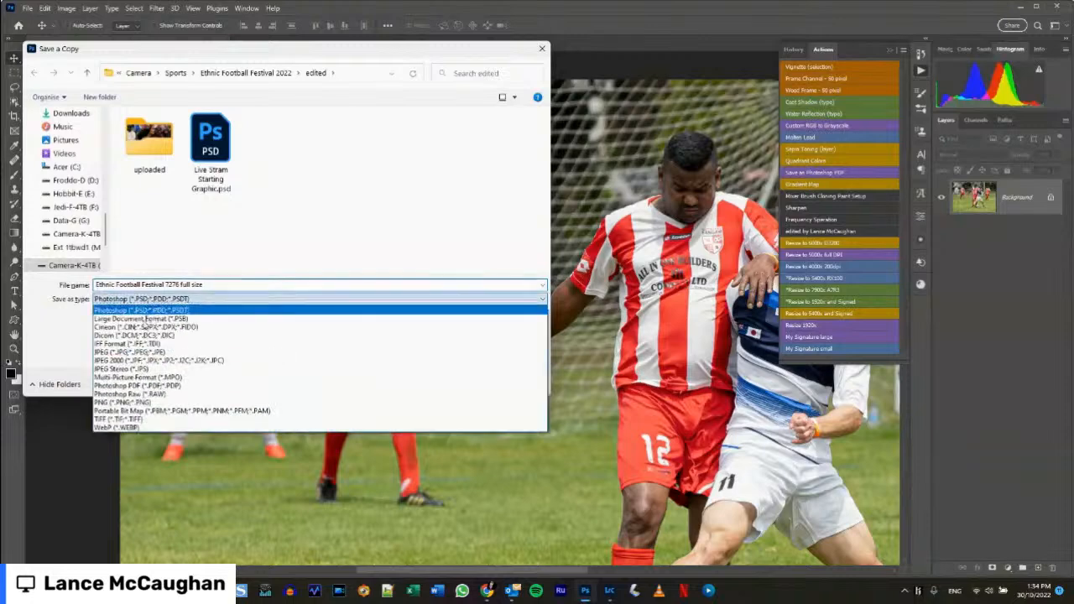
{"action": "left_click", "coordinate": [133, 361]}
{"action": "left_click", "coordinate": [148, 300]}
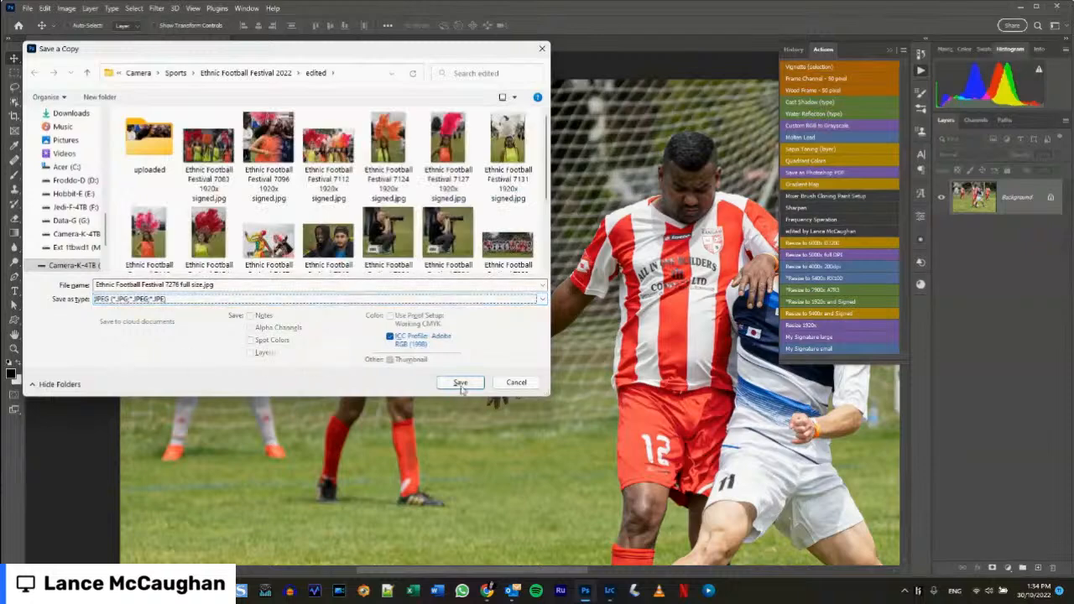
{"action": "left_click", "coordinate": [462, 383]}
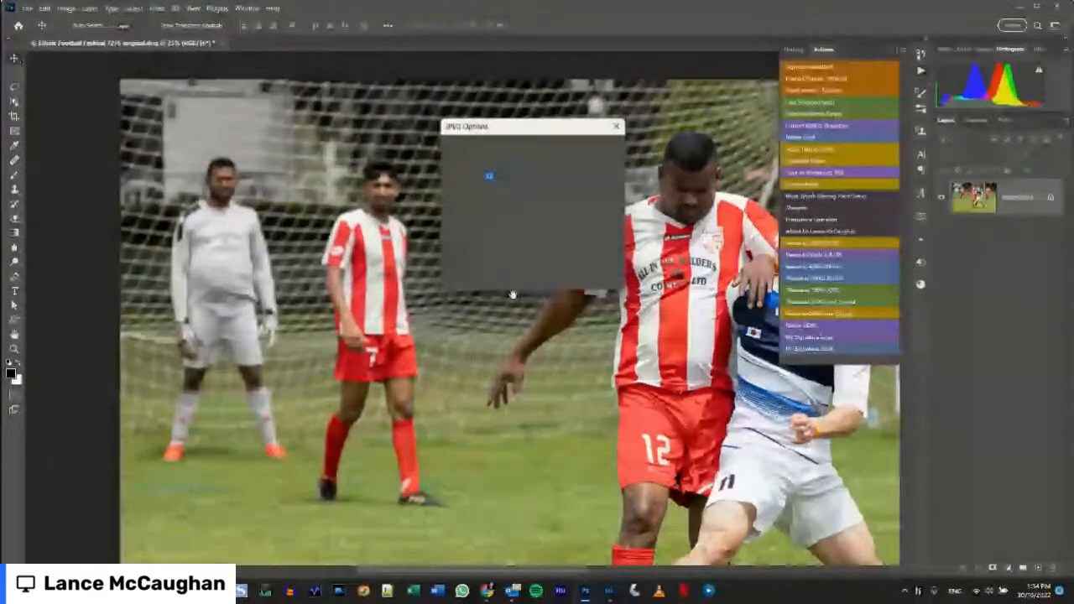
{"action": "left_click", "coordinate": [599, 149]}
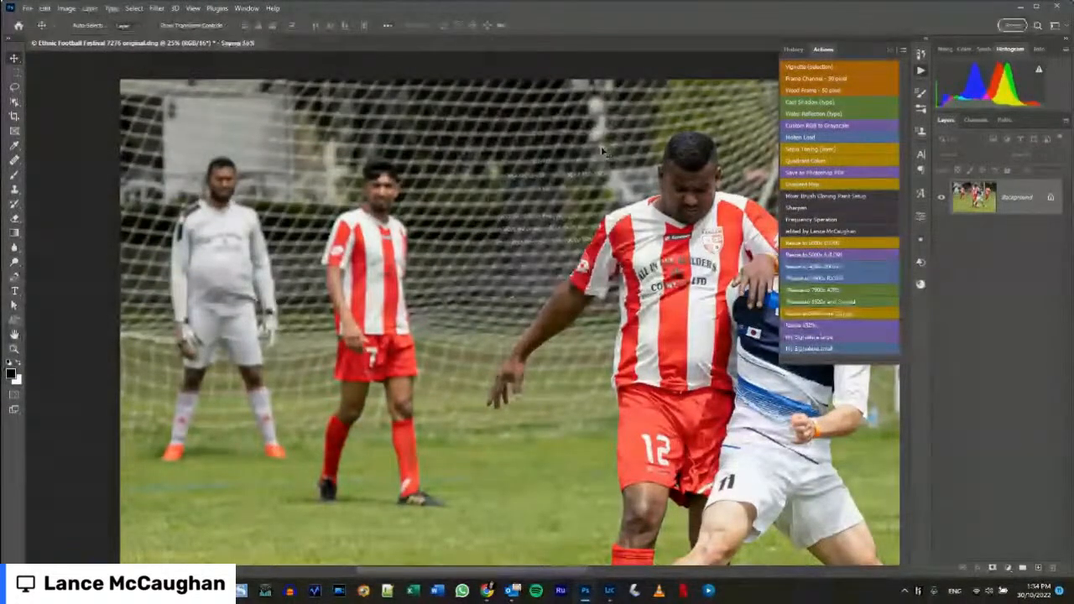
Examine the file formats offered by the Save As command and leave it without saving.
{"action": "left_click", "coordinate": [29, 10]}
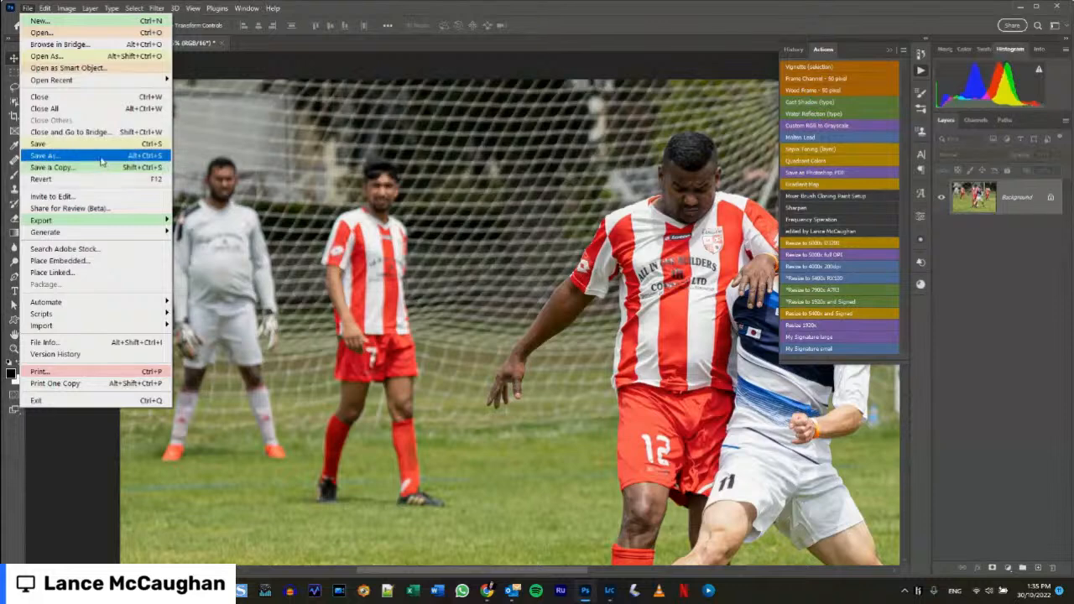
{"action": "left_click", "coordinate": [101, 161]}
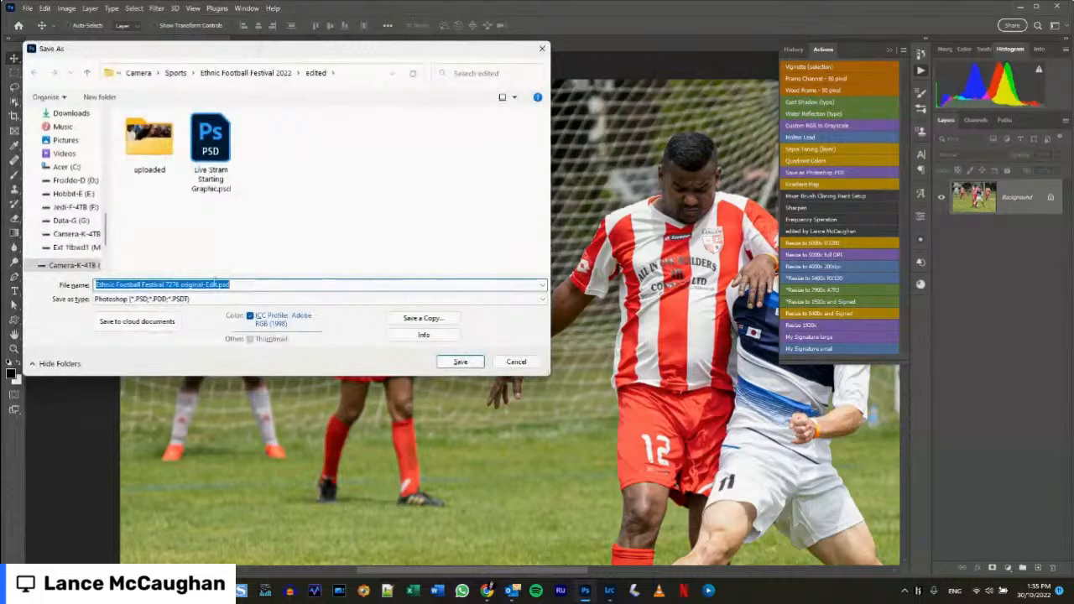
{"action": "left_click", "coordinate": [172, 299]}
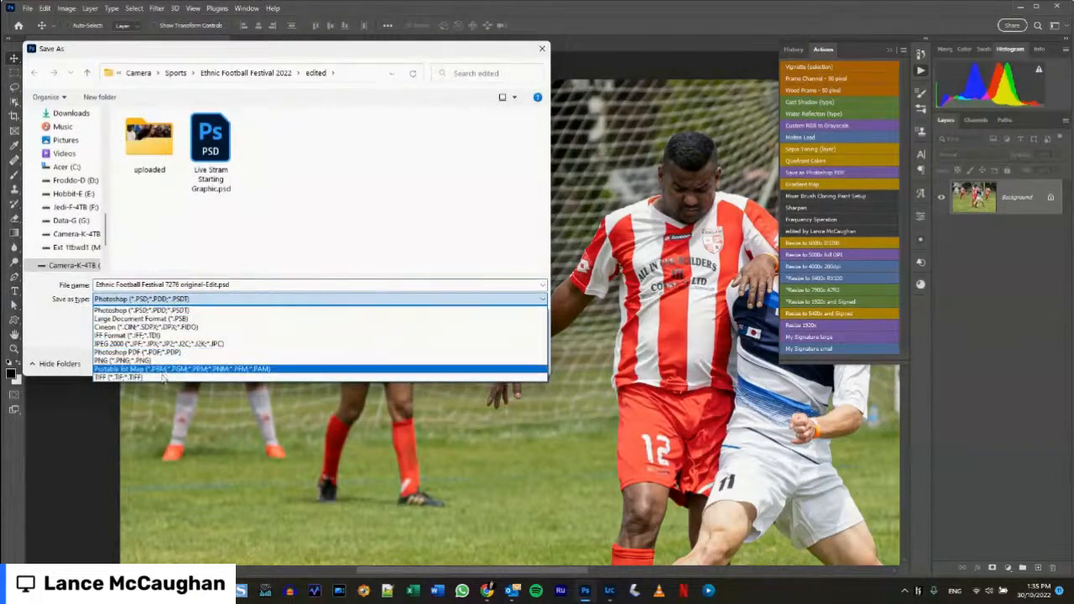
{"action": "left_click", "coordinate": [541, 49]}
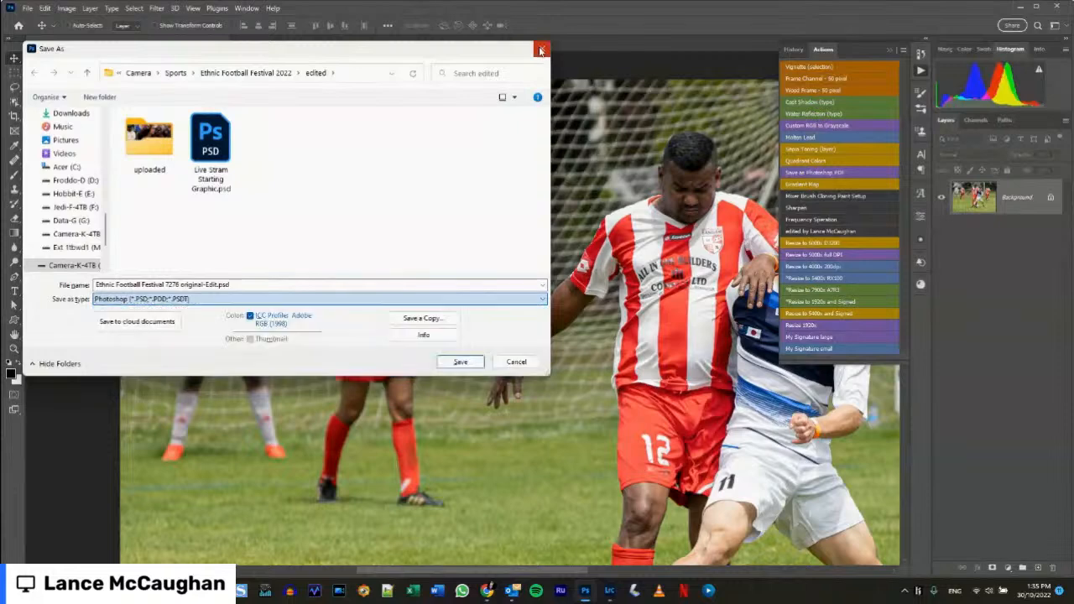
{"action": "left_click", "coordinate": [541, 48]}
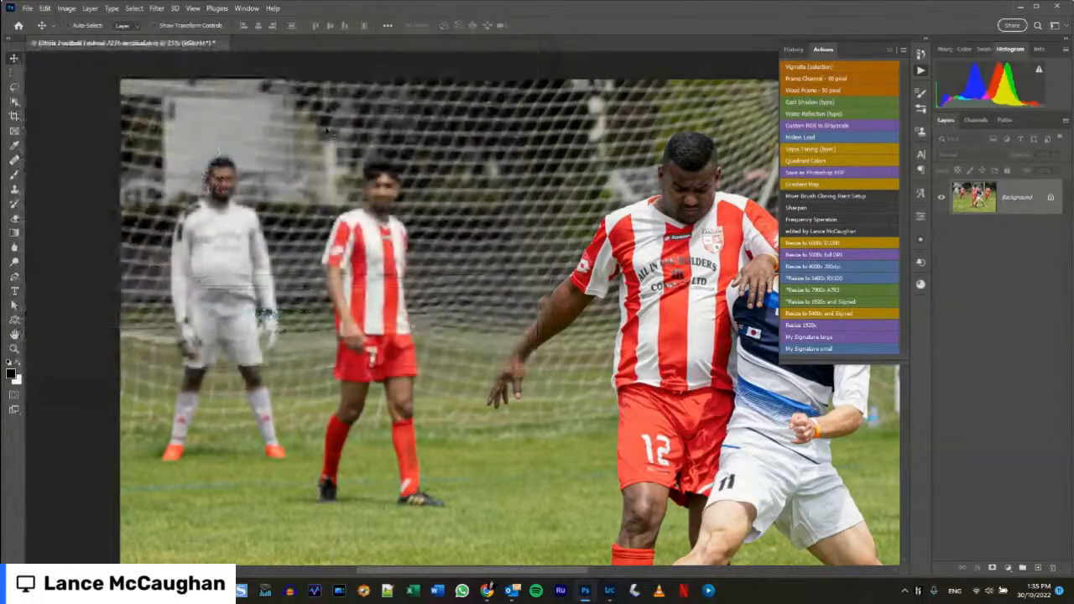
Examine the file formats offered by the Save a Copy command for comparison and leave it without saving.
{"action": "left_click", "coordinate": [27, 8]}
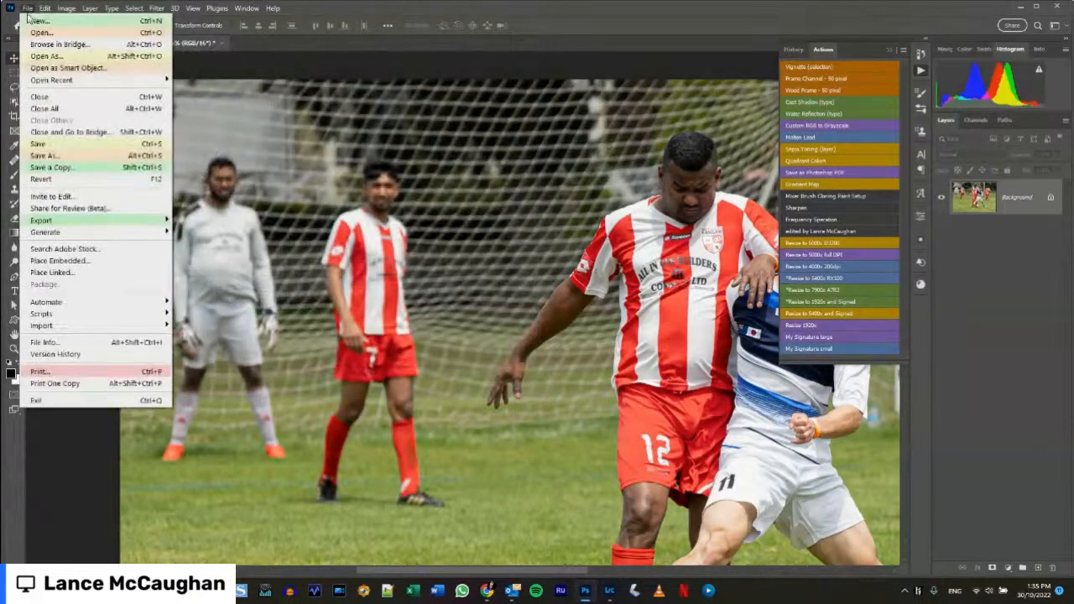
{"action": "left_click", "coordinate": [51, 168]}
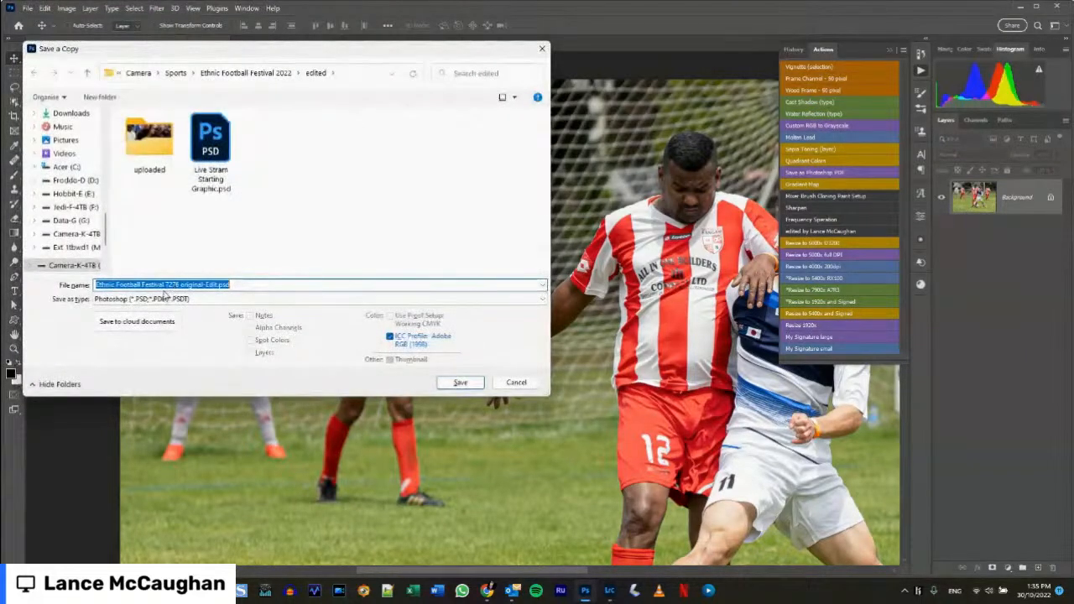
{"action": "left_click", "coordinate": [166, 299]}
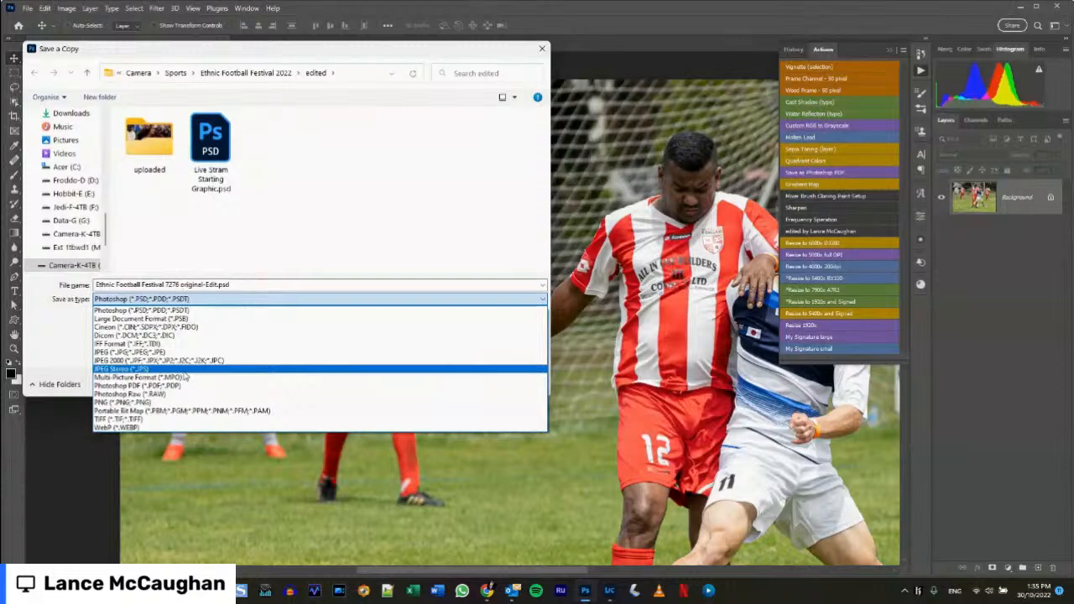
{"action": "left_click", "coordinate": [360, 195]}
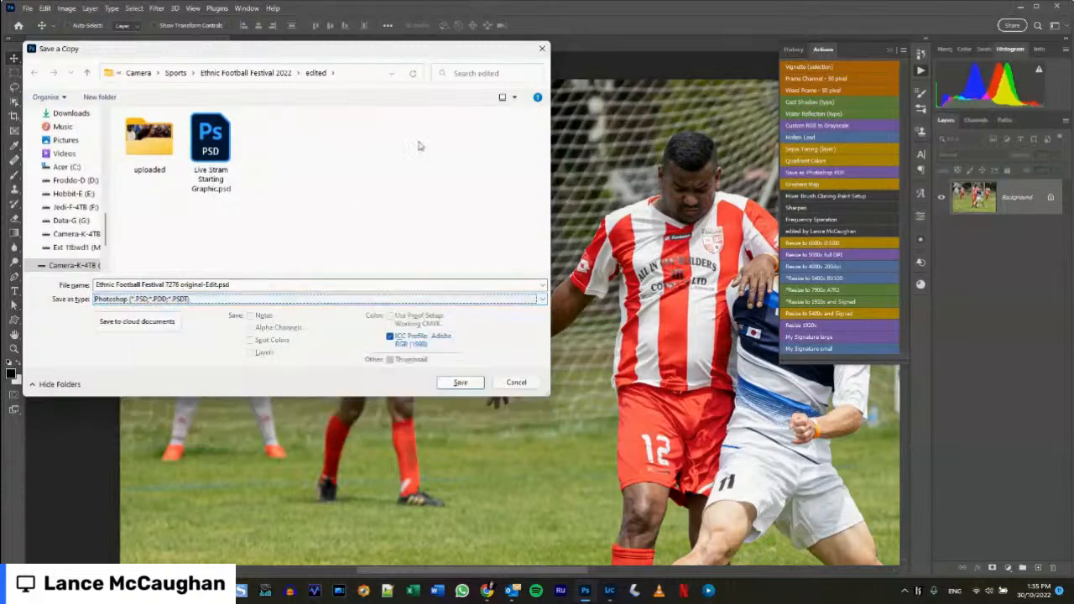
{"action": "left_click", "coordinate": [543, 50]}
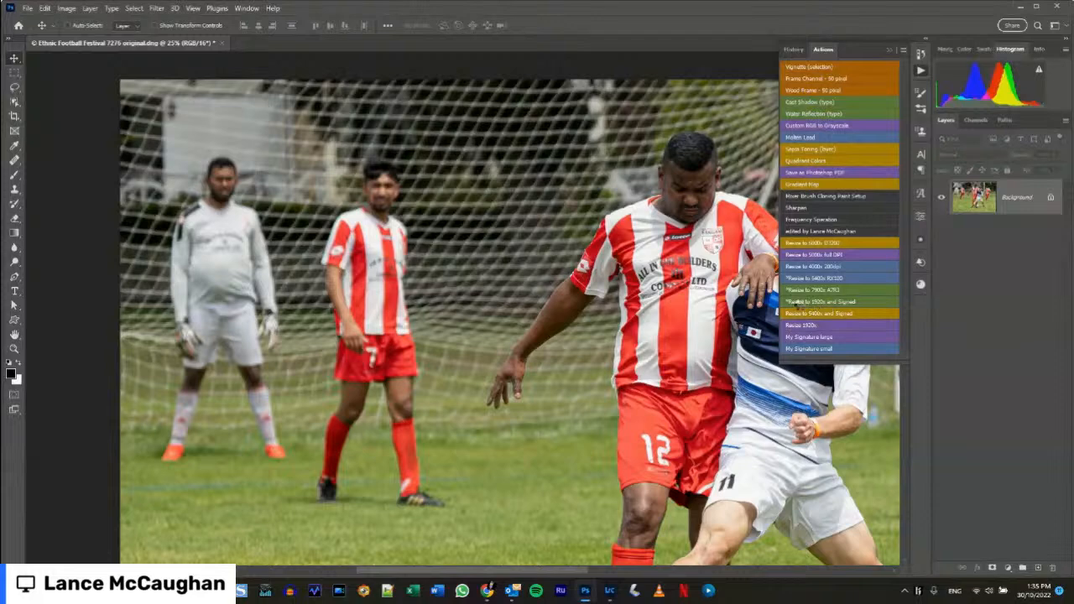
Run the "*Resize to 1920x and Signed" action on photo 7276 and fit the result to the window.
{"action": "left_click", "coordinate": [807, 302]}
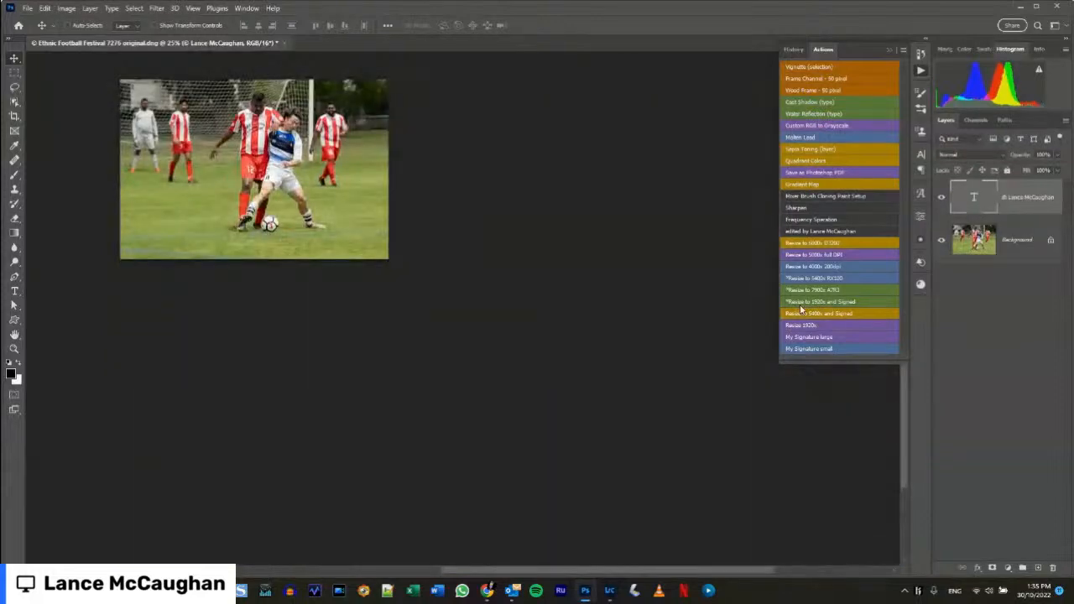
{"action": "key", "text": "ctrl+0"}
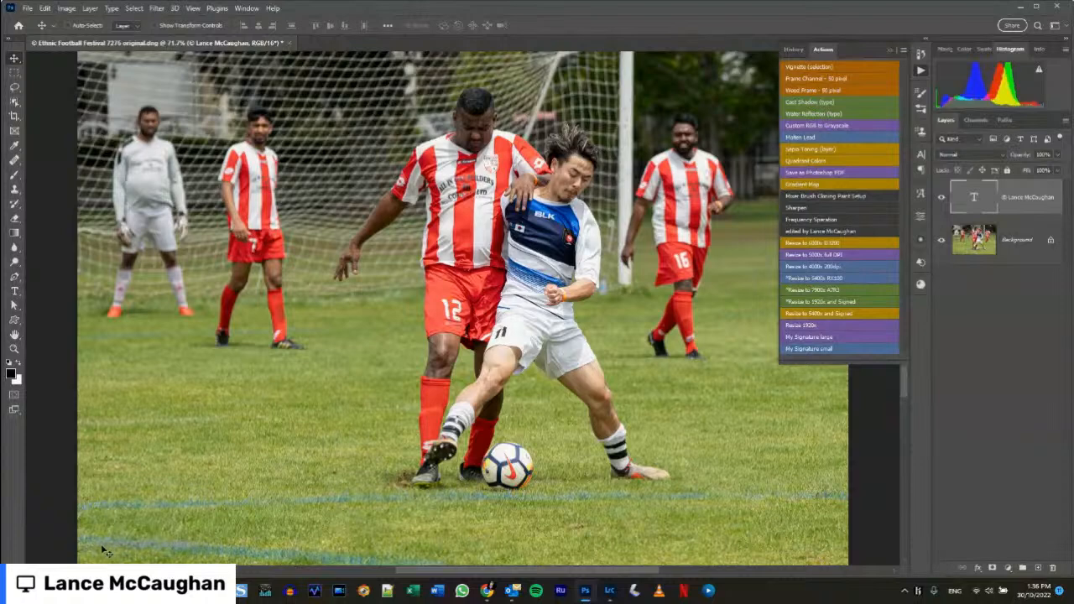
Set the signature text layer's blend mode to Linear Dodge (Add) and lower its opacity to about 65%.
{"action": "left_click", "coordinate": [986, 158]}
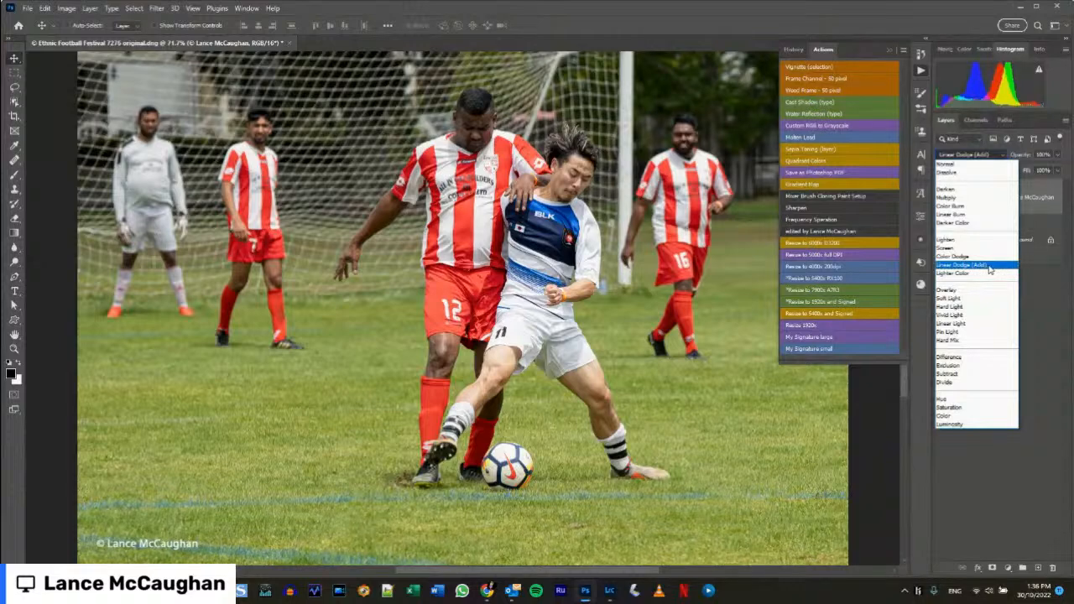
{"action": "left_click", "coordinate": [990, 267]}
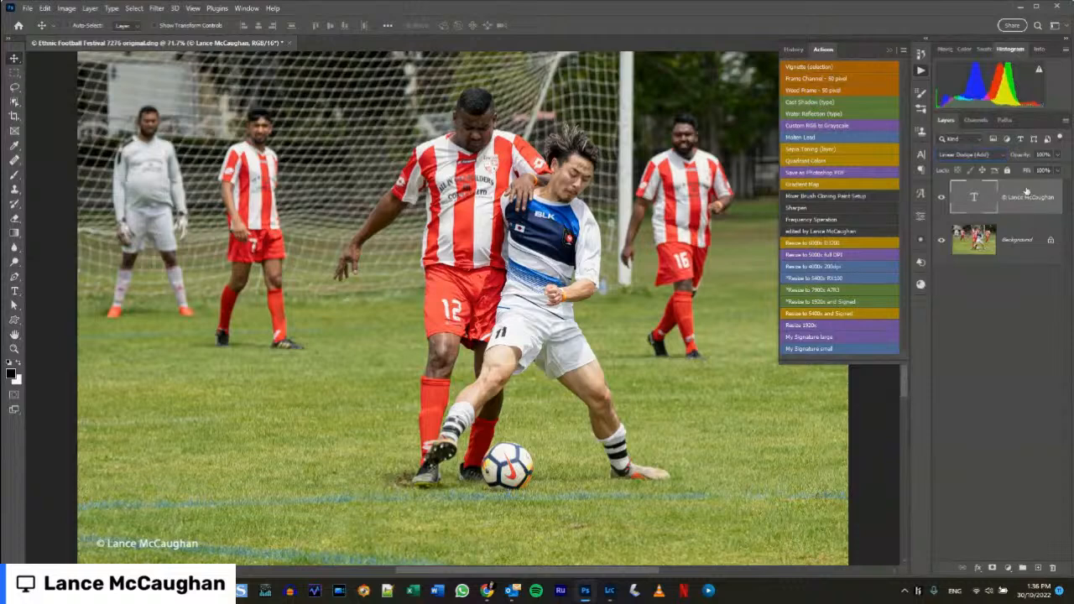
{"action": "left_click_drag", "start_coordinate": [1021, 158], "coordinate": [996, 158]}
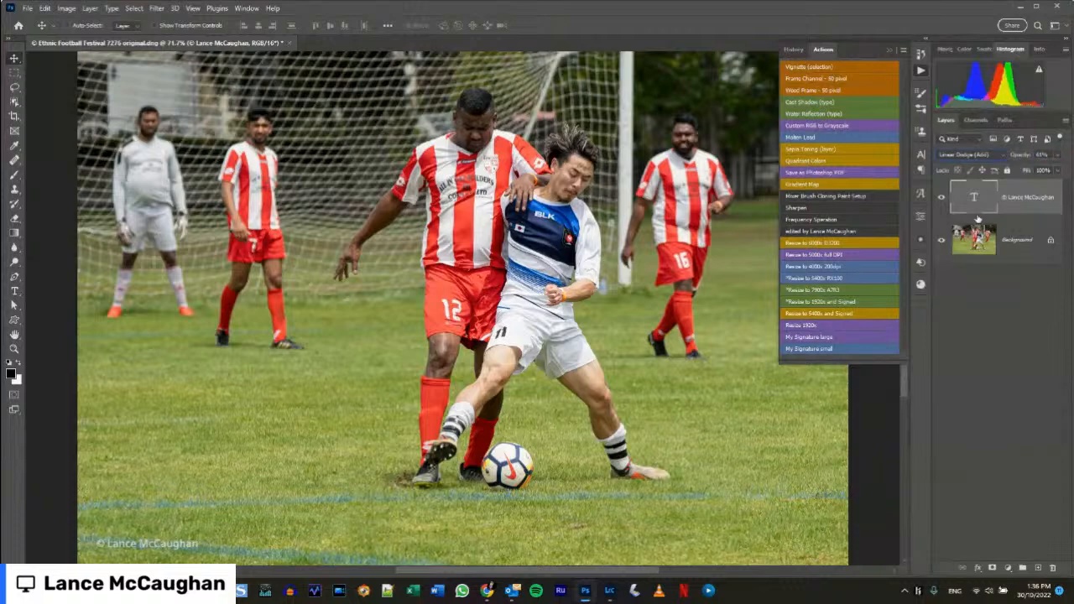
Start saving a copy of the signed photo in the edited folder, named "Ethnic Football Festival 7276 1920x signed".
{"action": "key", "text": "alt+ctrl+s"}
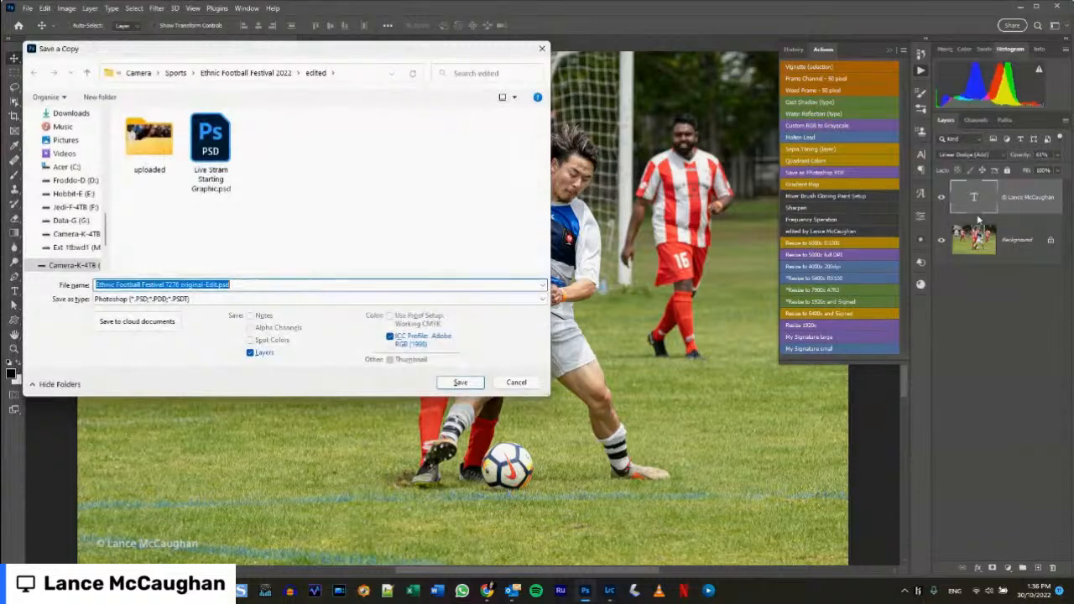
{"action": "key", "text": "End"}
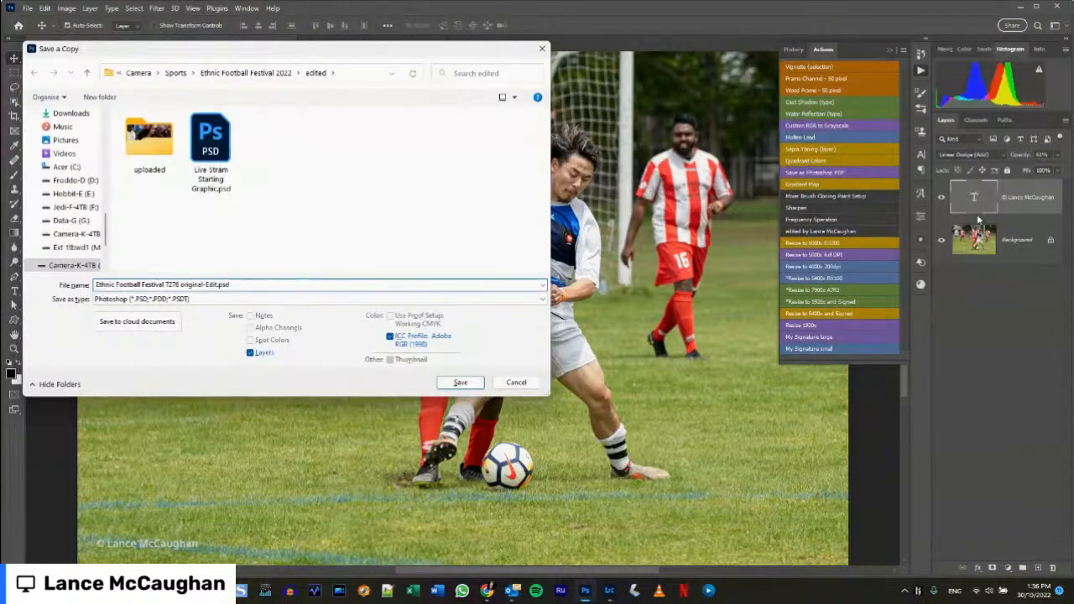
{"action": "key", "text": "shift+Left"}
{"action": "key", "text": "shift+Left"}
{"action": "key", "text": "shift+Left"}
{"action": "key", "text": "shift+Left"}
{"action": "key", "text": "shift+Left"}
{"action": "key", "text": "shift+Left"}
{"action": "key", "text": "shift+Left"}
{"action": "key", "text": "shift+Left"}
{"action": "key", "text": "shift+Left"}
{"action": "key", "text": "shift+Left"}
{"action": "key", "text": "shift+Left"}
{"action": "key", "text": "shift+Left"}
{"action": "key", "text": "shift+Left"}
{"action": "key", "text": "shift+Left"}
{"action": "key", "text": "shift+Left"}
{"action": "key", "text": "shift+Left"}
{"action": "key", "text": "shift+Left"}
{"action": "type", "text": "1920x sig"}
Set the signed copy's format to JPEG and save it at maximum quality 12 with the progressive option.
{"action": "left_click", "coordinate": [223, 300]}
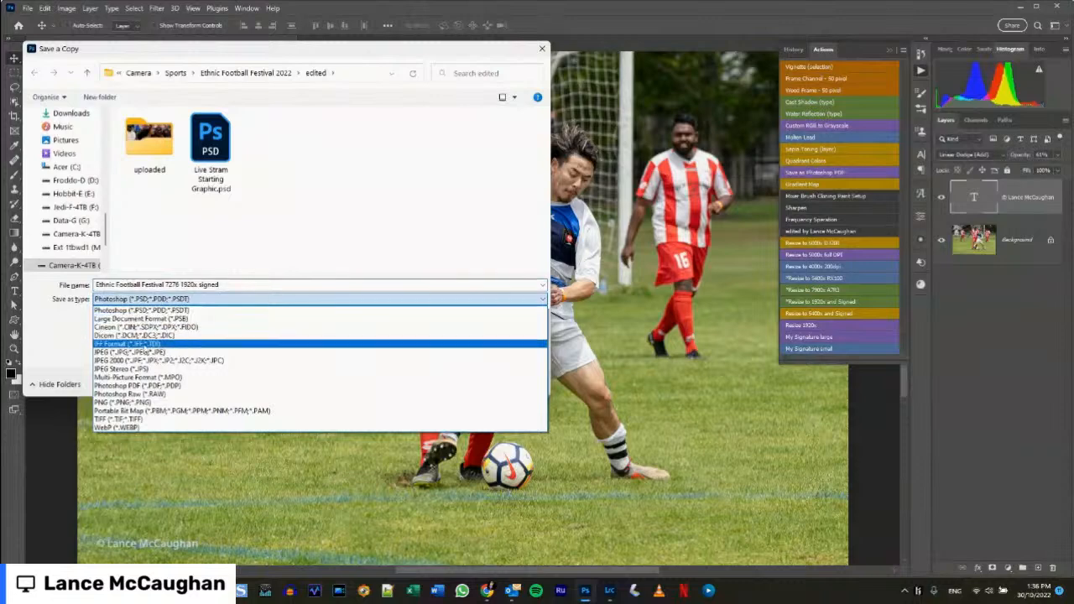
{"action": "left_click", "coordinate": [127, 354]}
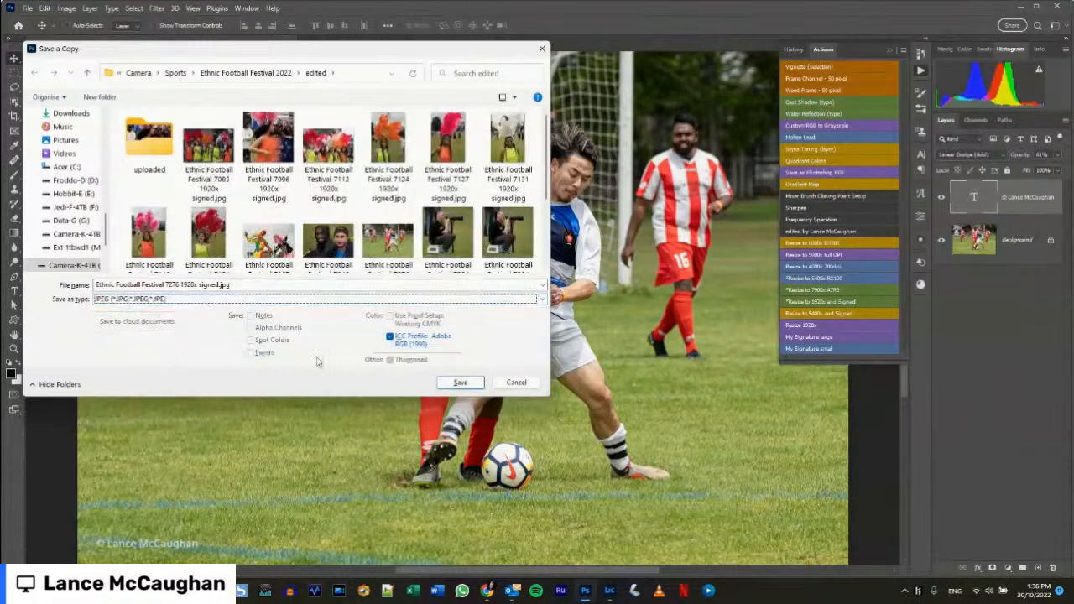
{"action": "left_click", "coordinate": [460, 383]}
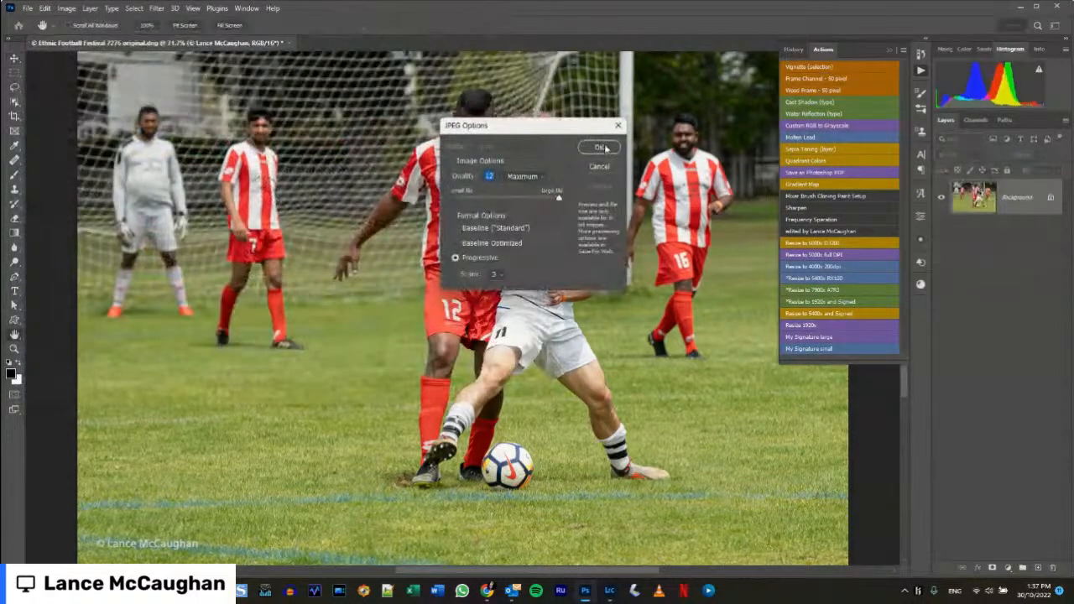
{"action": "left_click", "coordinate": [599, 147]}
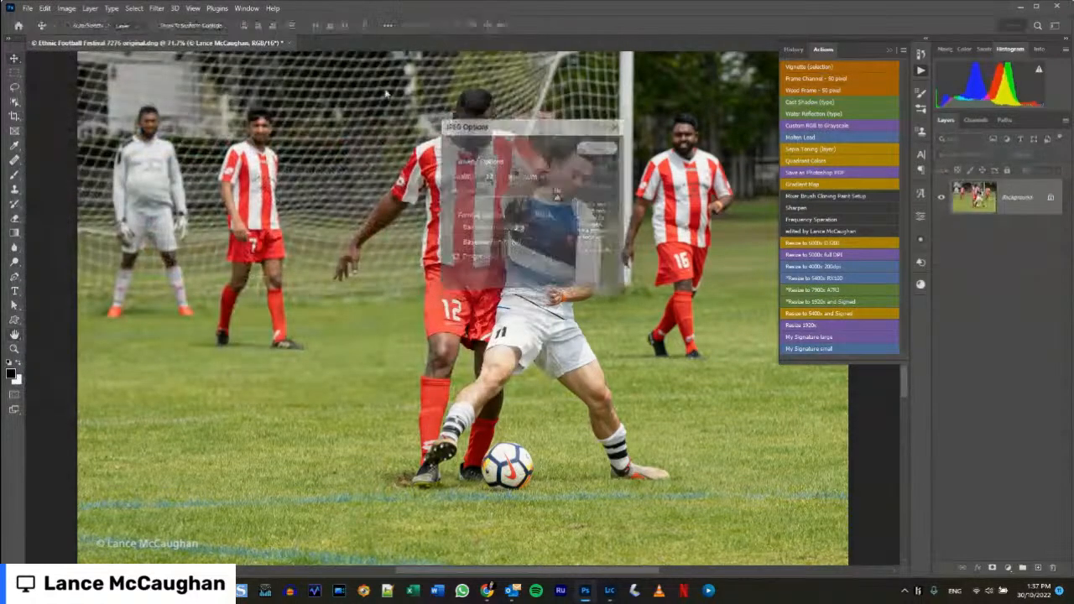
Close photo 7276 without saving changes to the document and return to Lightroom Classic.
{"action": "left_click", "coordinate": [282, 43]}
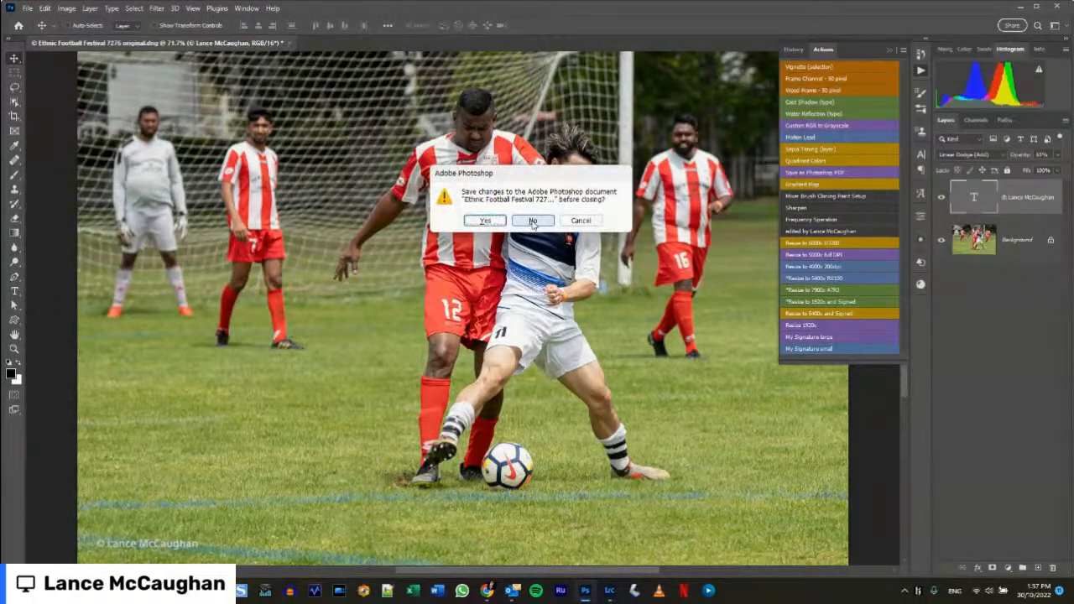
{"action": "left_click", "coordinate": [533, 221]}
{"action": "left_click", "coordinate": [1020, 6]}
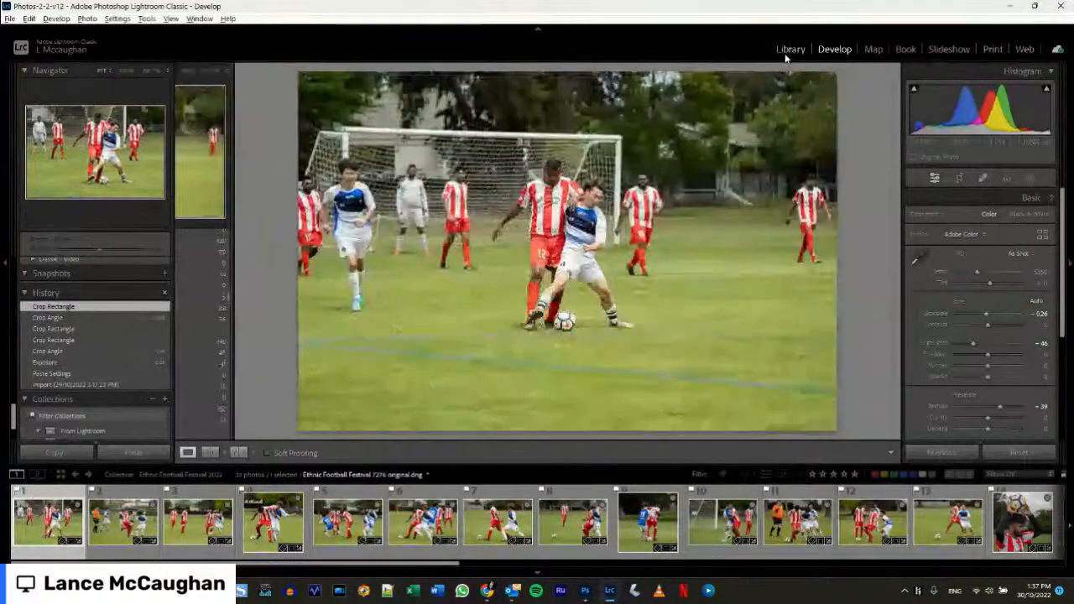
In the Library module, move the original photo 7276 into the edited folder and remove it from the collection.
{"action": "left_click", "coordinate": [789, 52]}
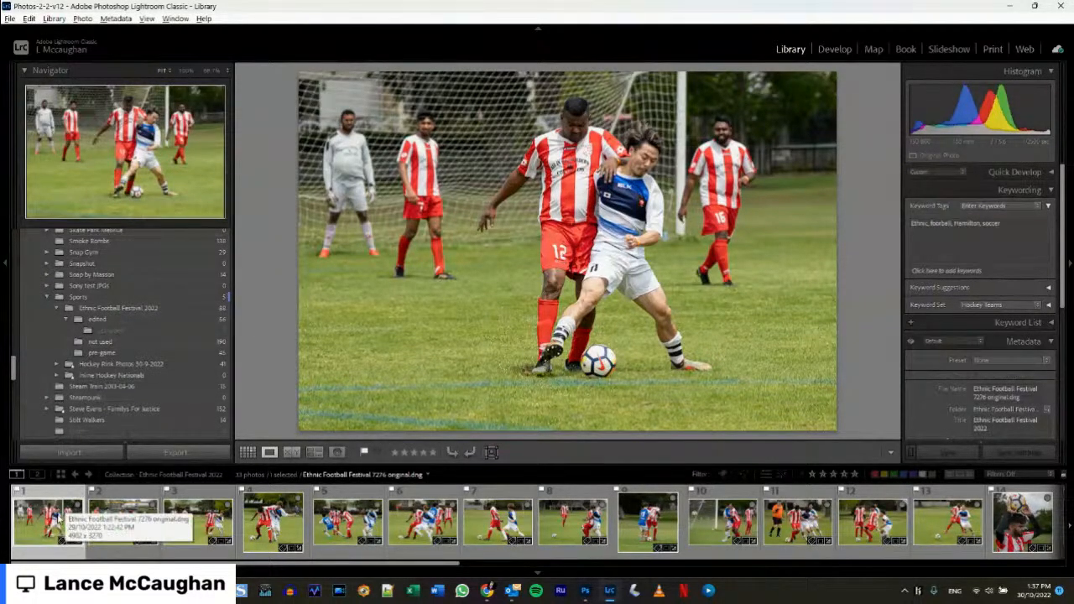
{"action": "left_click_drag", "start_coordinate": [52, 519], "coordinate": [109, 323]}
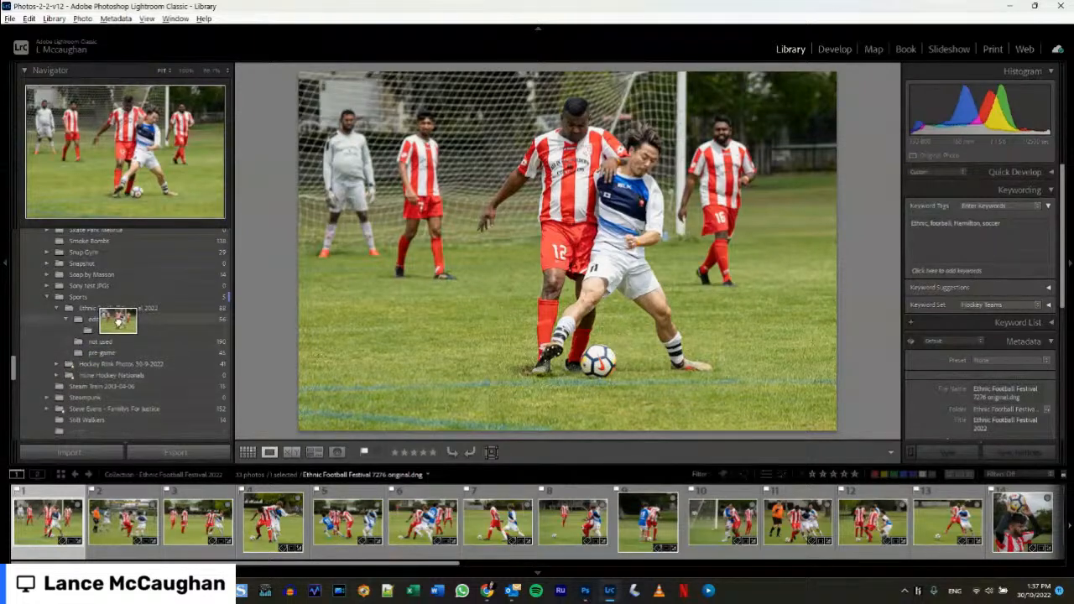
{"action": "left_click_drag", "start_coordinate": [119, 321], "coordinate": [118, 321]}
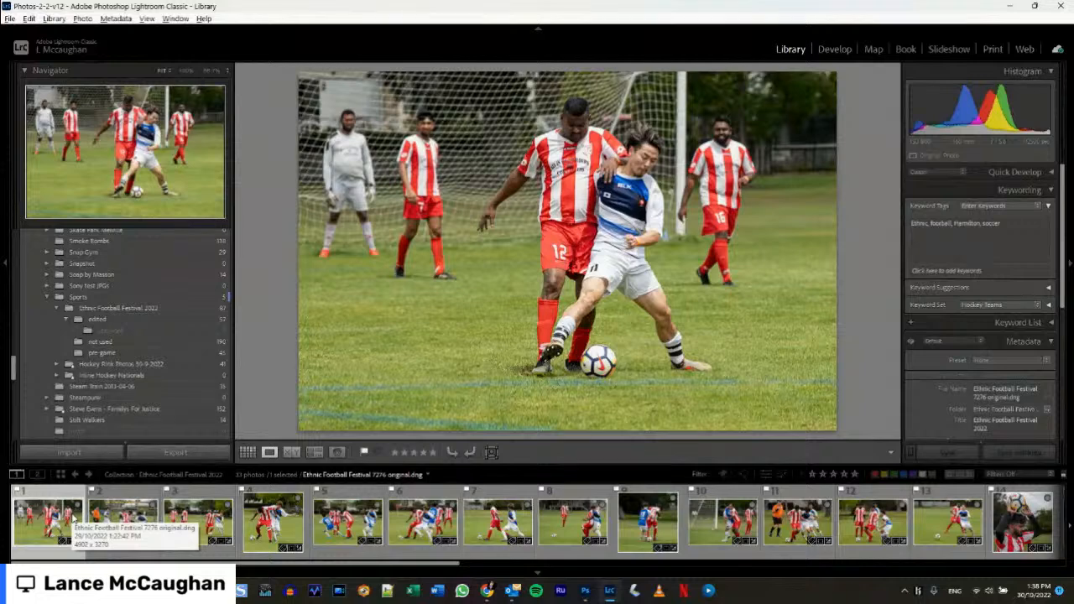
{"action": "key", "text": "Delete"}
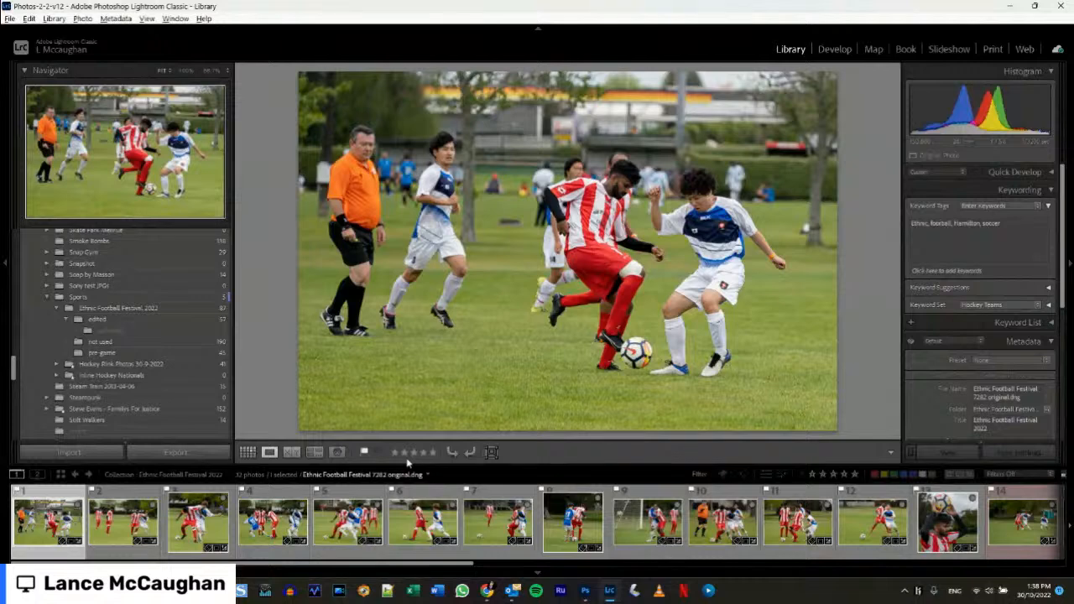
Examine the subfolders of the Inline Hockey Nationals folder, collapse it, and look further through the folder list.
{"action": "left_click", "coordinate": [56, 375]}
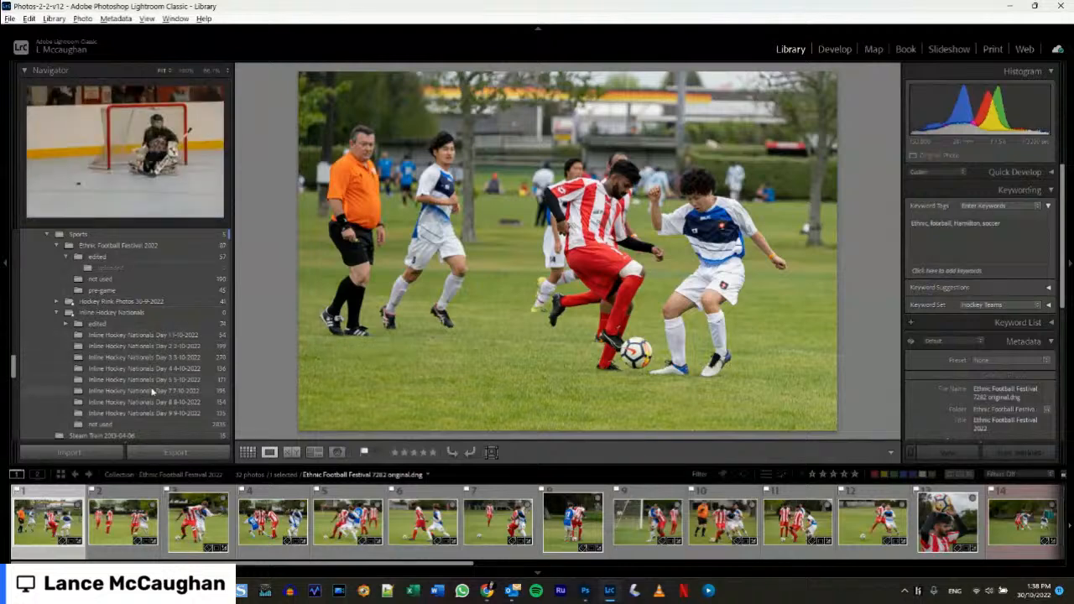
{"action": "left_click", "coordinate": [57, 311]}
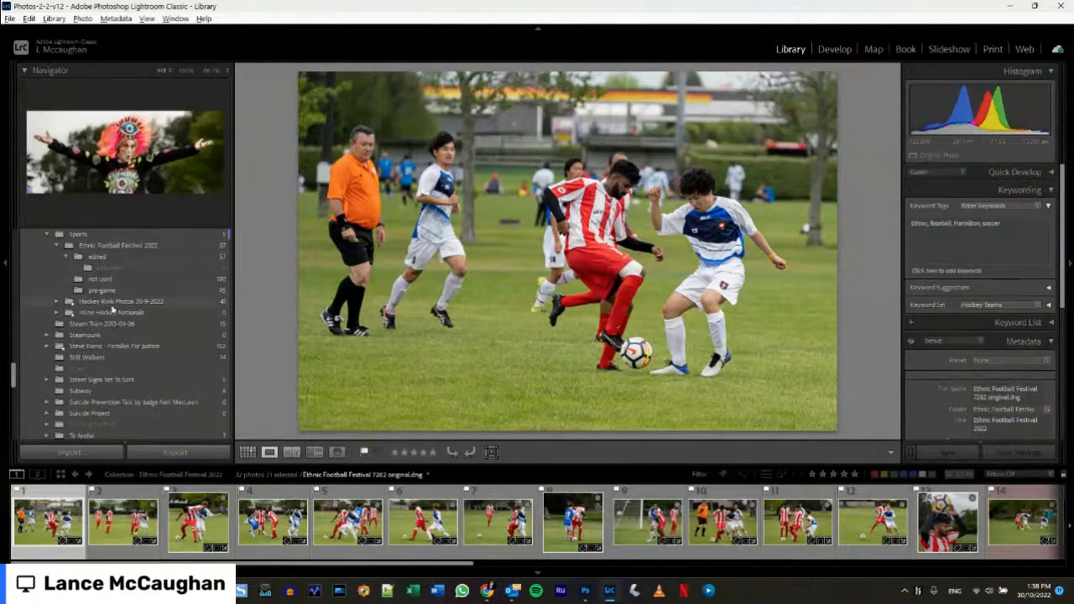
{"action": "scroll", "coordinate": [142, 420], "scroll_direction": "down", "scroll_amount": 15}
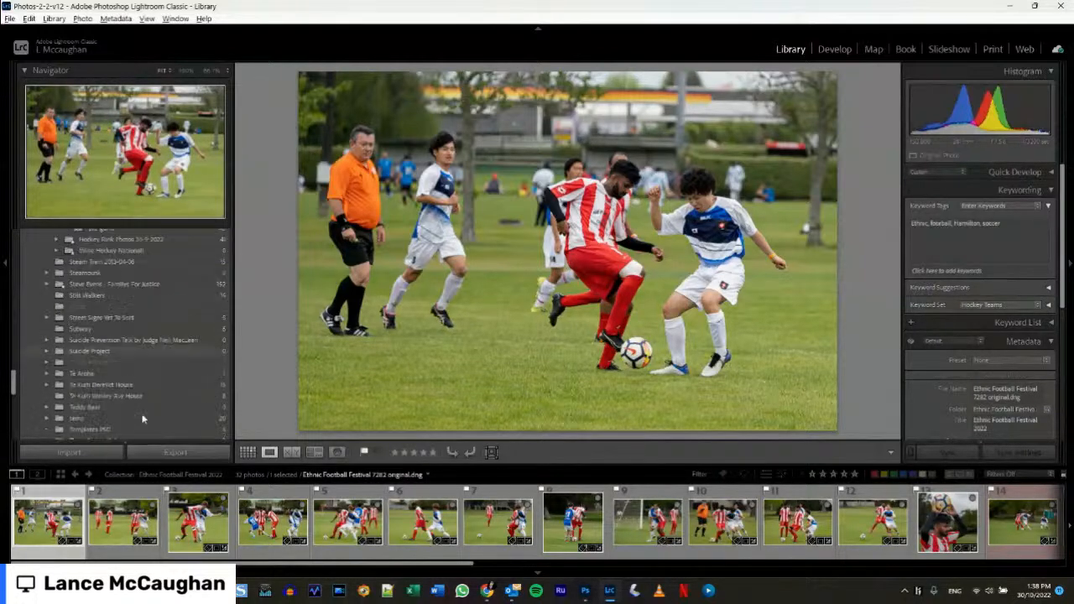
Select photos 7282 and 7286 in the filmstrip and open both for editing in Adobe Photoshop 2023.
{"action": "scroll", "coordinate": [143, 412], "scroll_direction": "up", "scroll_amount": 10}
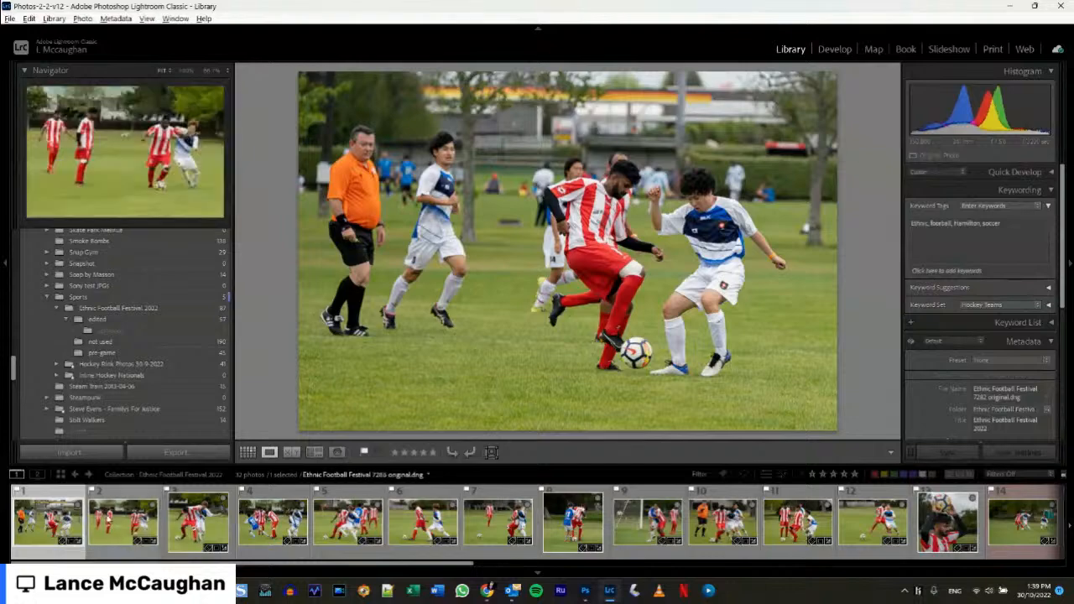
{"action": "left_click", "coordinate": [104, 522]}
{"action": "left_click", "coordinate": [60, 517]}
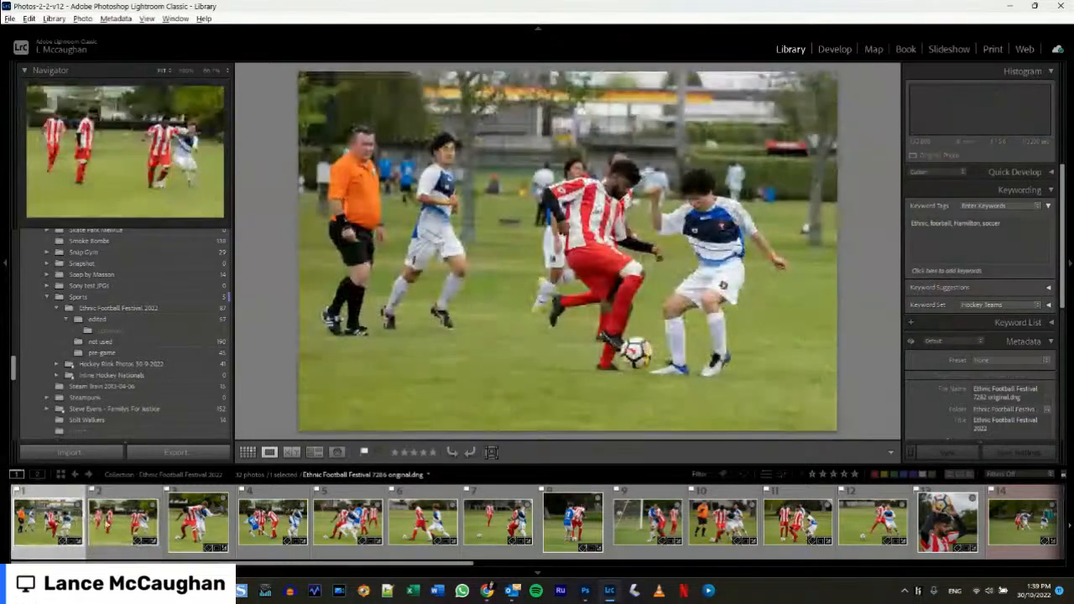
{"action": "left_click", "coordinate": [104, 524], "text": "ctrl"}
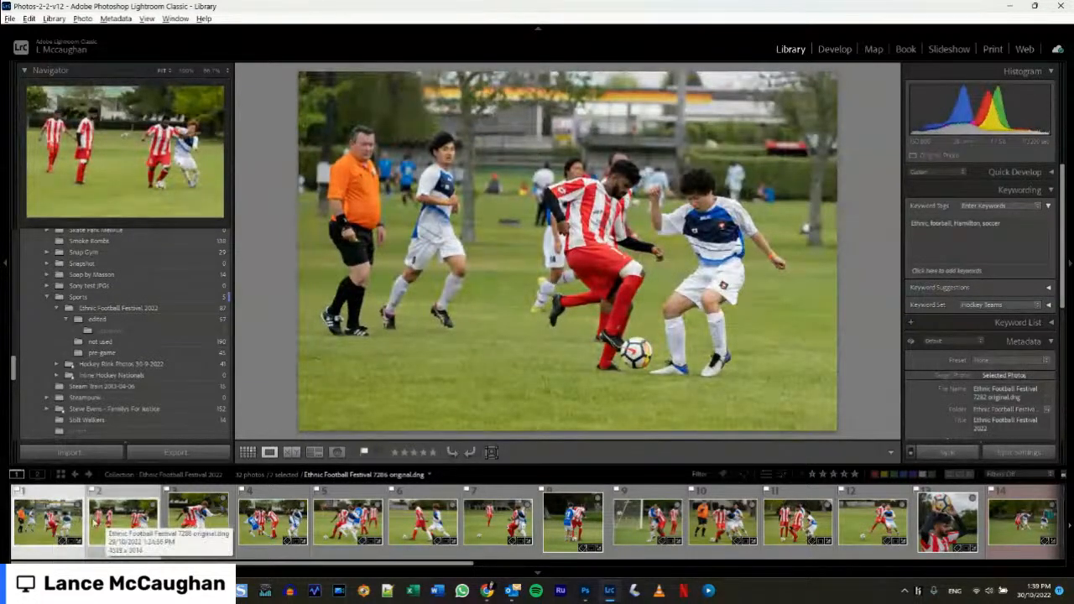
{"action": "left_click", "coordinate": [197, 520]}
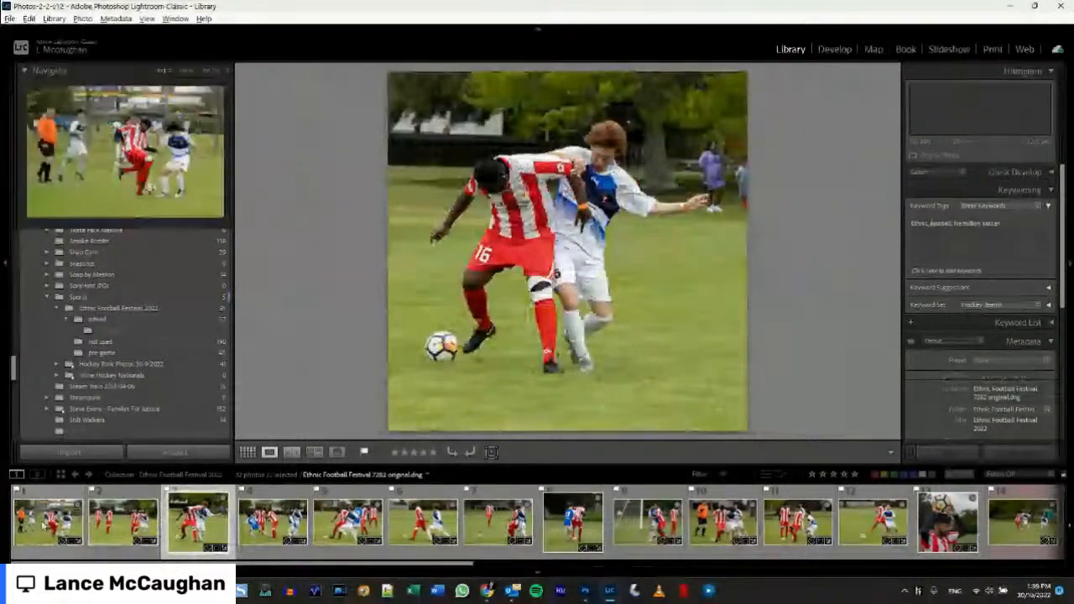
{"action": "left_click", "coordinate": [50, 521]}
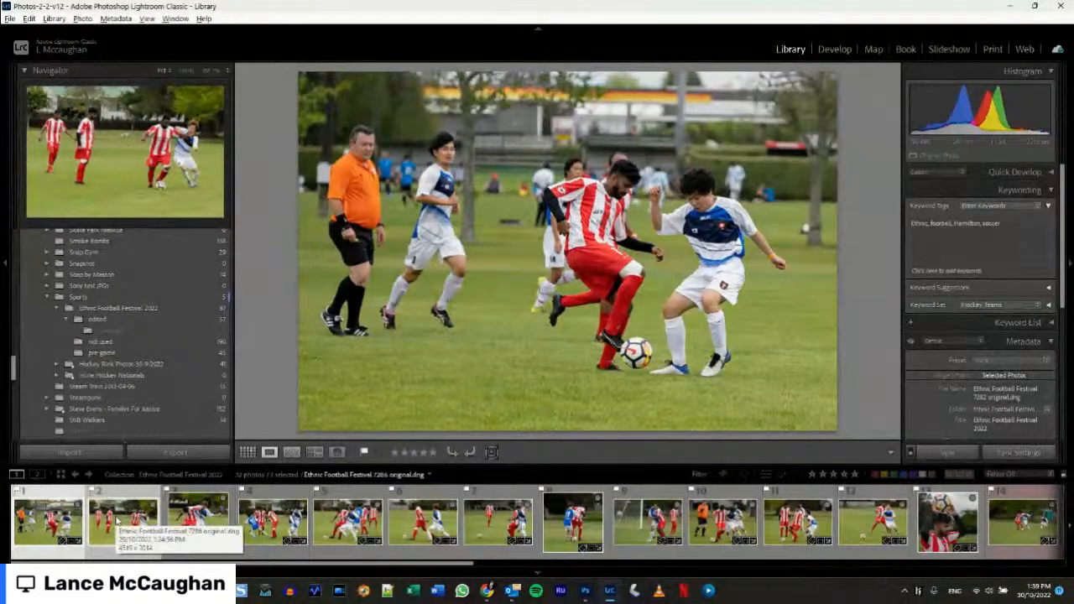
{"action": "right_click", "coordinate": [117, 520]}
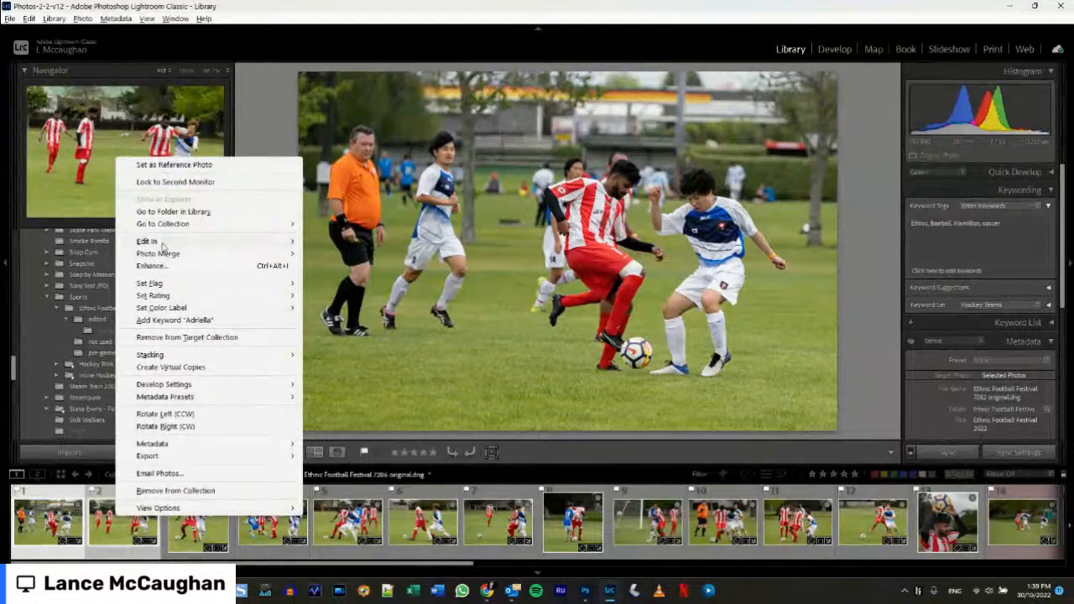
{"action": "mouse_move", "coordinate": [166, 244]}
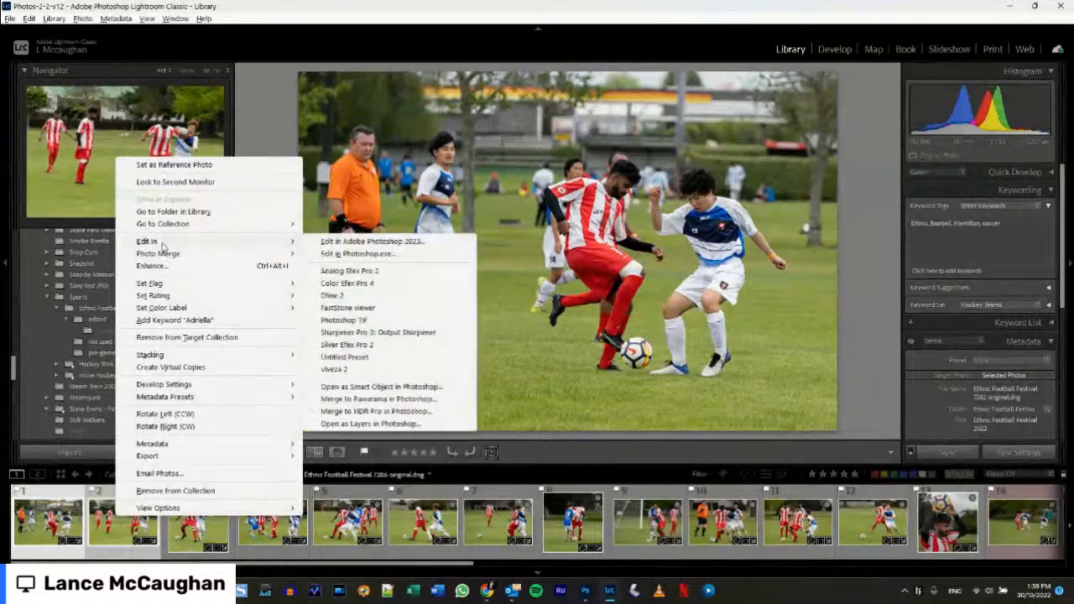
{"action": "left_click", "coordinate": [360, 243]}
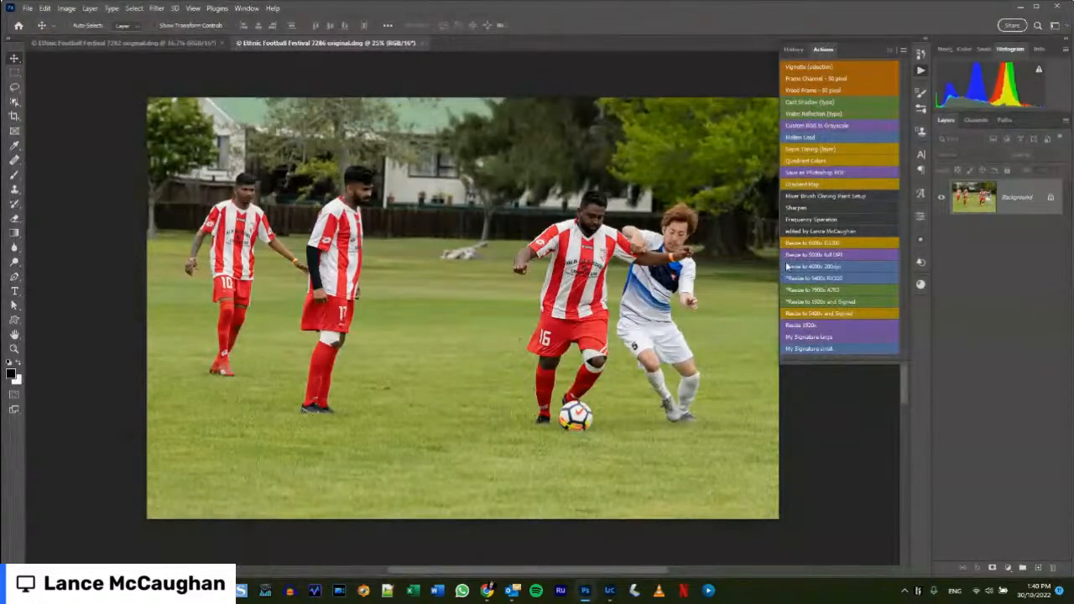
Run the Resize to 7900x A7R3 action on photo 7286 and name its copy "Ethnic Football Festival 7286 full size".
{"action": "left_click", "coordinate": [832, 292]}
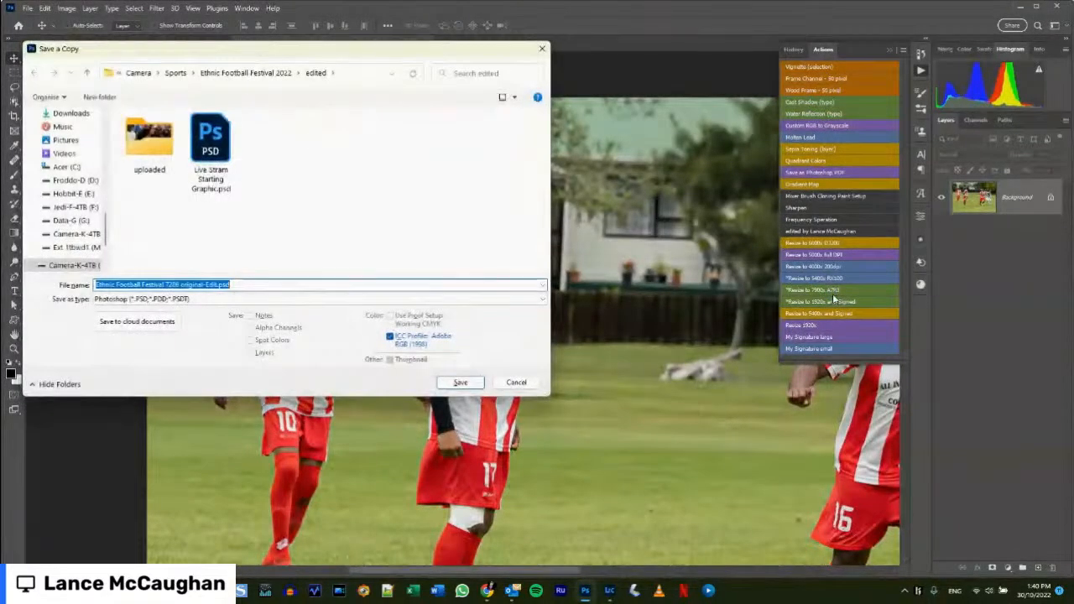
{"action": "key", "text": "End"}
{"action": "key", "text": "shift+Left"}
{"action": "key", "text": "shift+Left"}
{"action": "key", "text": "shift+Left"}
{"action": "key", "text": "shift+Left"}
{"action": "key", "text": "shift+Left"}
{"action": "key", "text": "shift+Left"}
{"action": "key", "text": "shift+Left"}
{"action": "key", "text": "shift+Left"}
{"action": "key", "text": "shift+Left"}
{"action": "key", "text": "shift+Left"}
{"action": "key", "text": "shift+Left"}
{"action": "key", "text": "shift+Left"}
{"action": "key", "text": "shift+Left"}
{"action": "key", "text": "shift+Left"}
{"action": "key", "text": "shift+Left"}
{"action": "key", "text": "shift+Left"}
{"action": "key", "text": "shift+Left"}
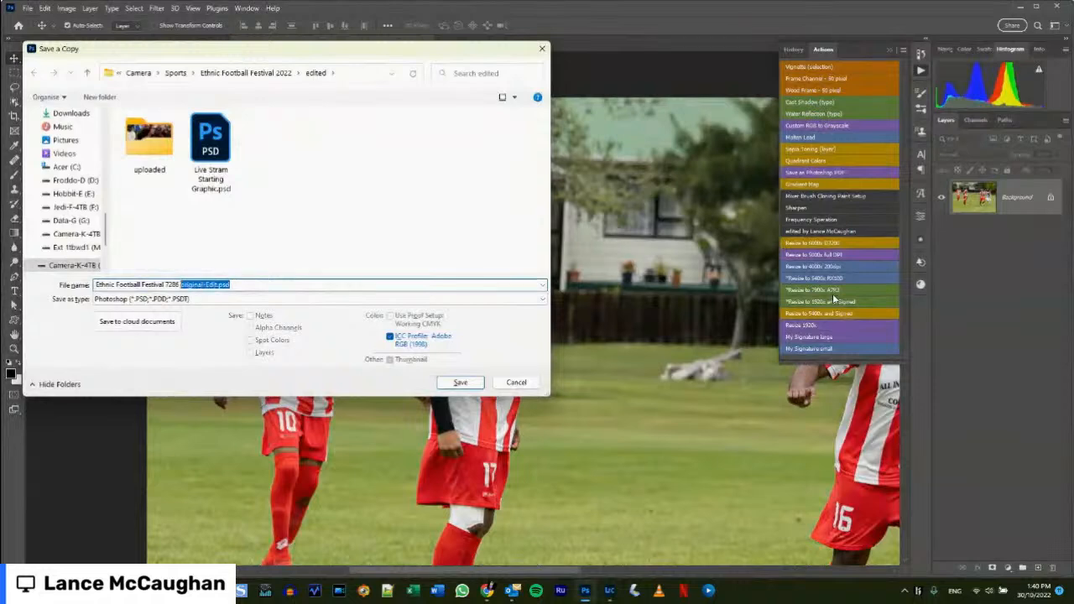
{"action": "type", "text": "full size"}
Set the full-size copy's format to JPEG and save it at maximum quality 12 with the progressive option.
{"action": "left_click", "coordinate": [214, 300]}
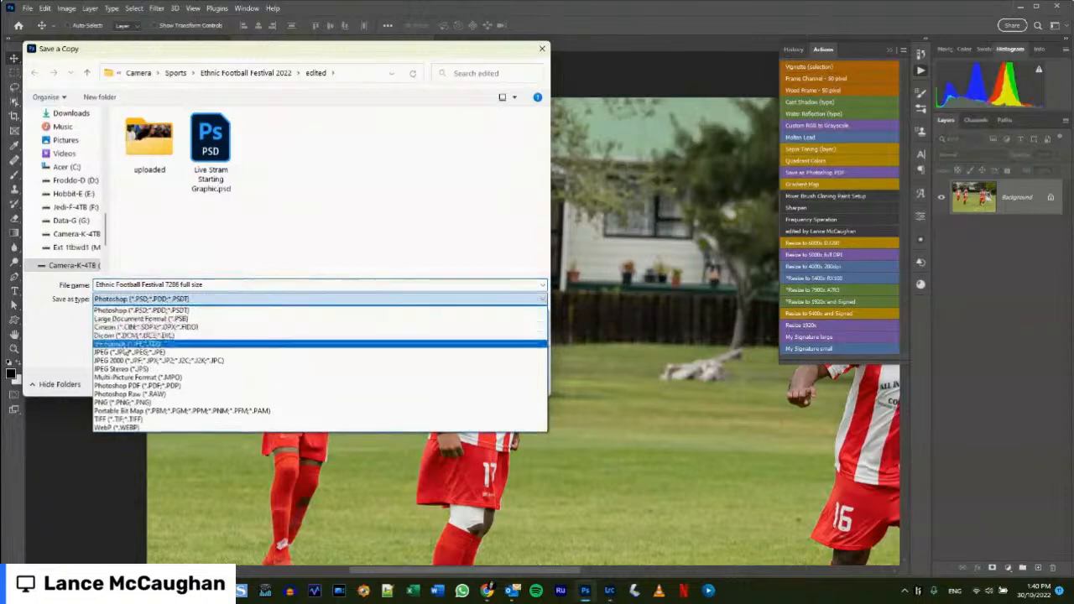
{"action": "left_click", "coordinate": [411, 345]}
{"action": "left_click", "coordinate": [470, 385]}
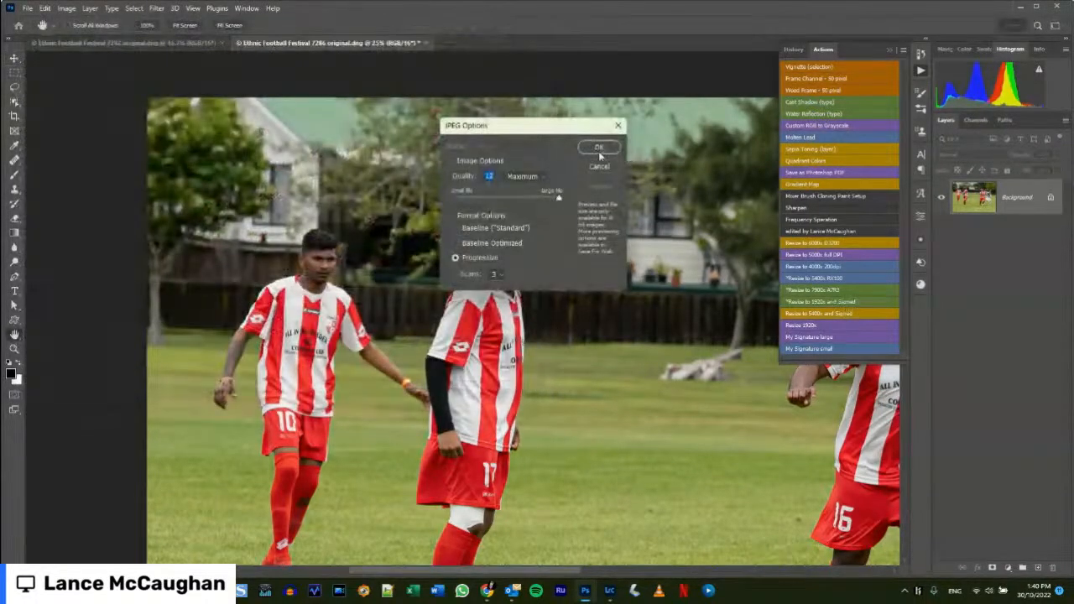
{"action": "left_click", "coordinate": [600, 149]}
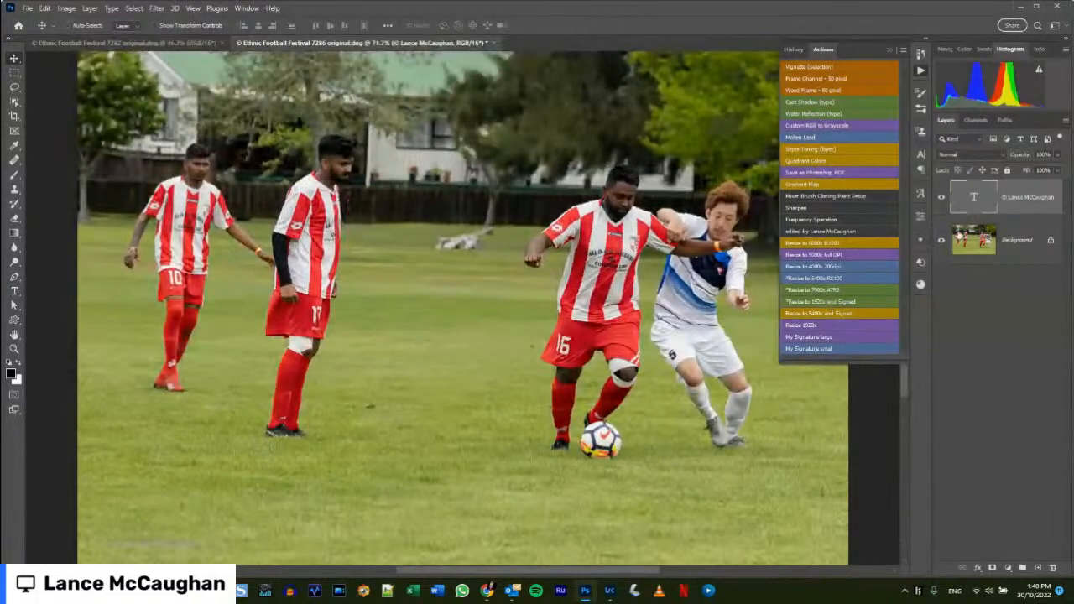
Set the signature text layer's blend mode to Linear Dodge (Add) and its opacity to 65%.
{"action": "left_click", "coordinate": [997, 156]}
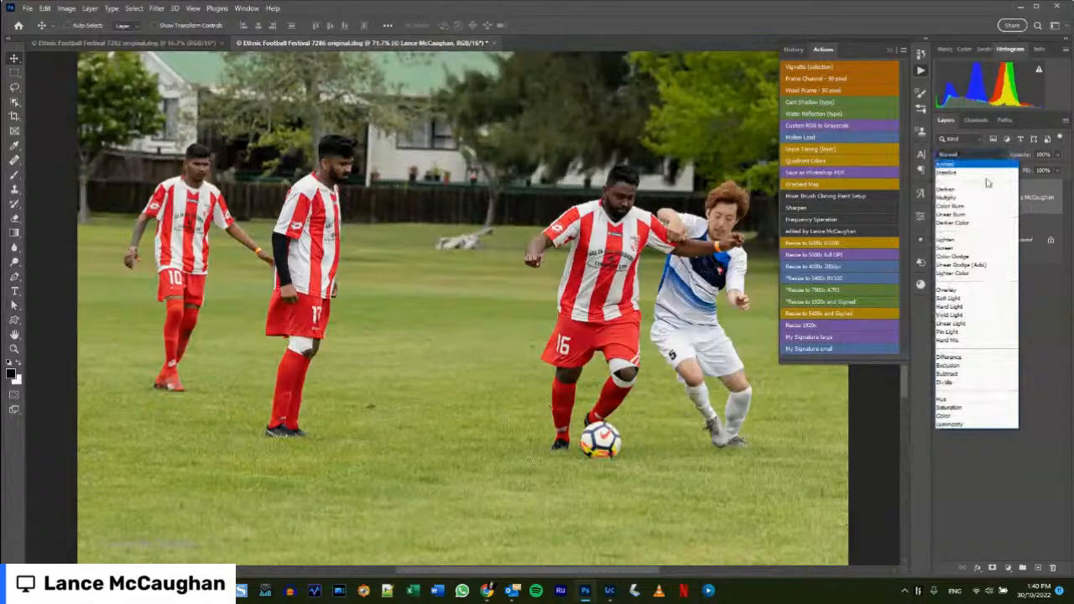
{"action": "left_click", "coordinate": [970, 266]}
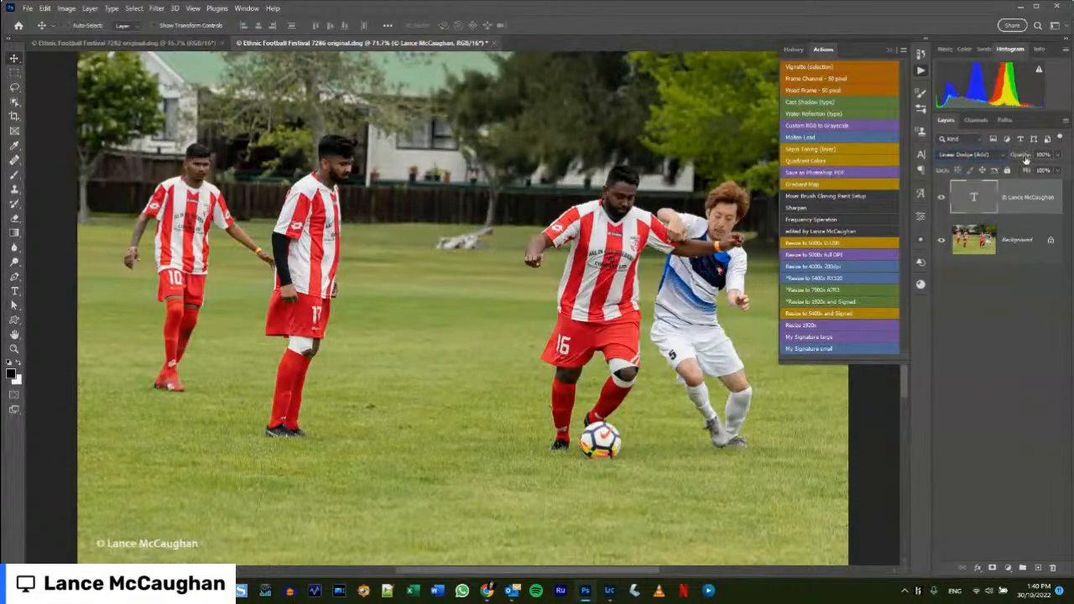
{"action": "left_click_drag", "start_coordinate": [1023, 156], "coordinate": [1006, 156]}
{"action": "scroll", "coordinate": [1000, 156], "scroll_direction": "down", "scroll_amount": 1}
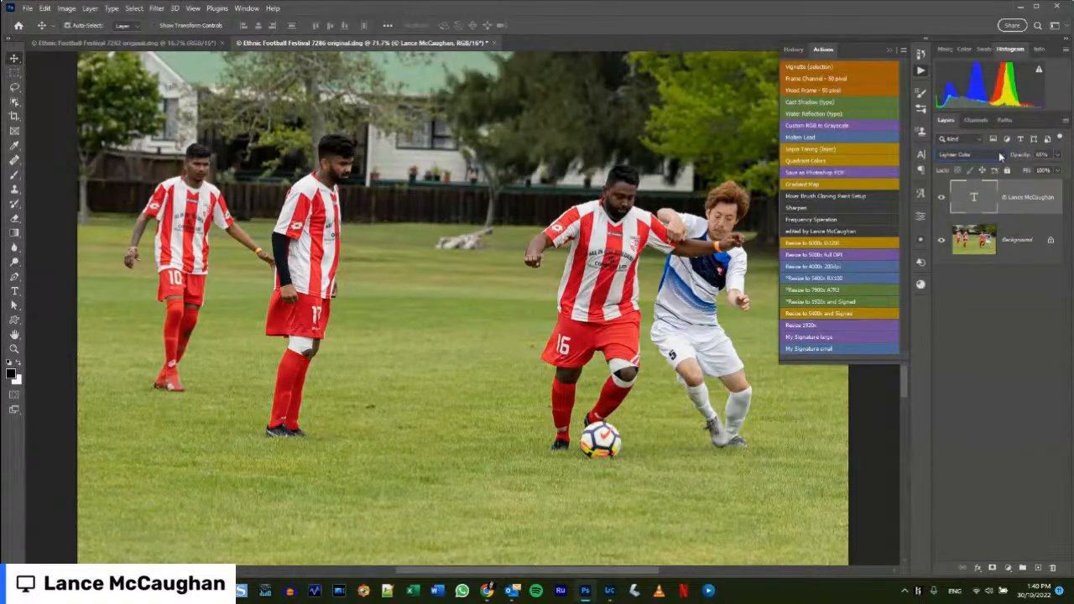
{"action": "key", "text": "ctrl+alt+s"}
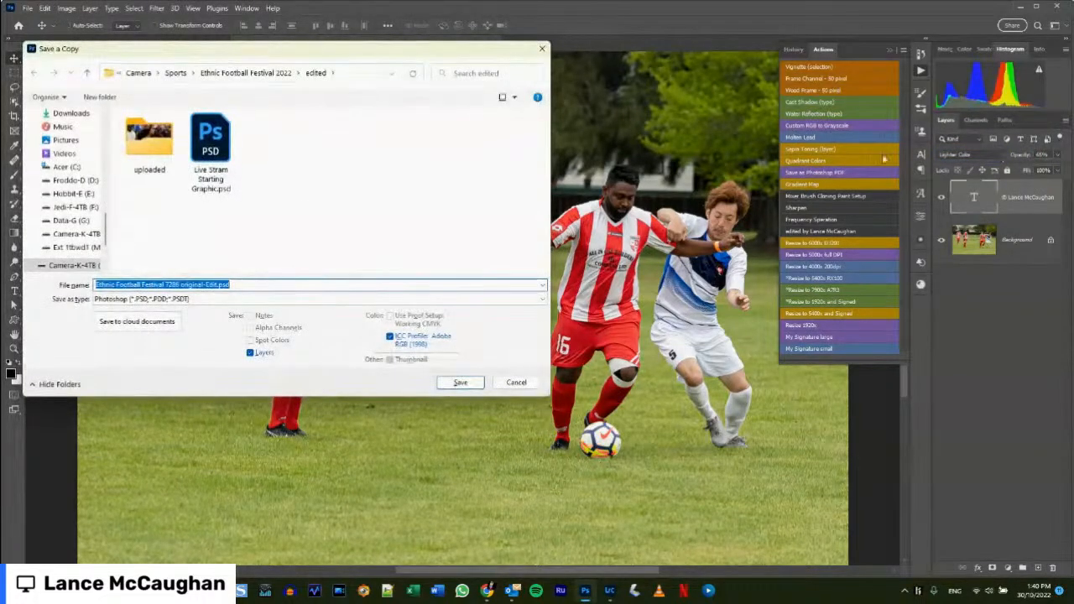
{"action": "left_click", "coordinate": [517, 383]}
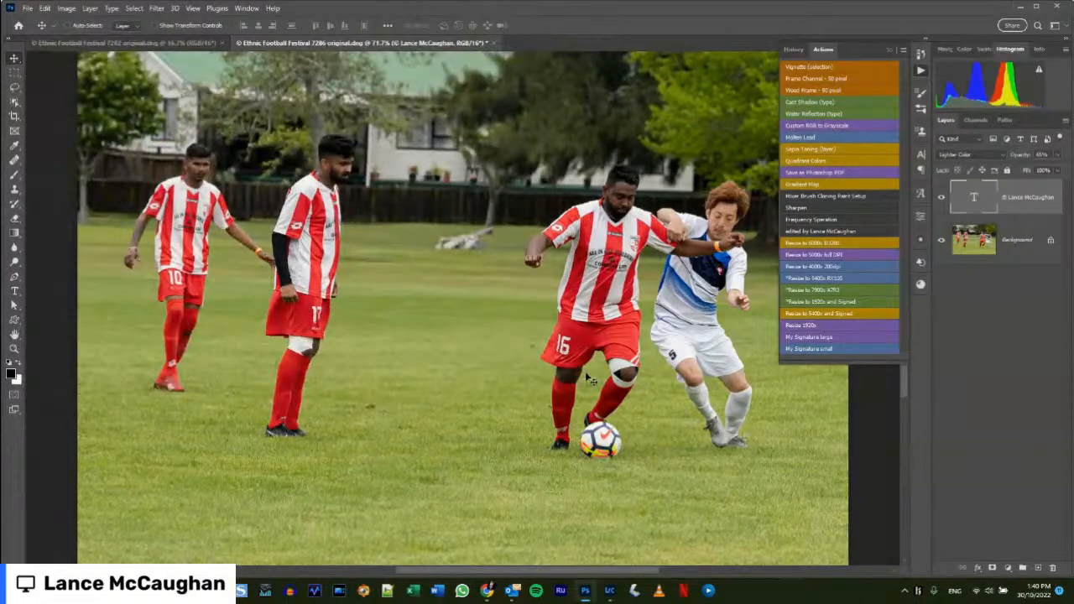
{"action": "left_click", "coordinate": [1004, 158]}
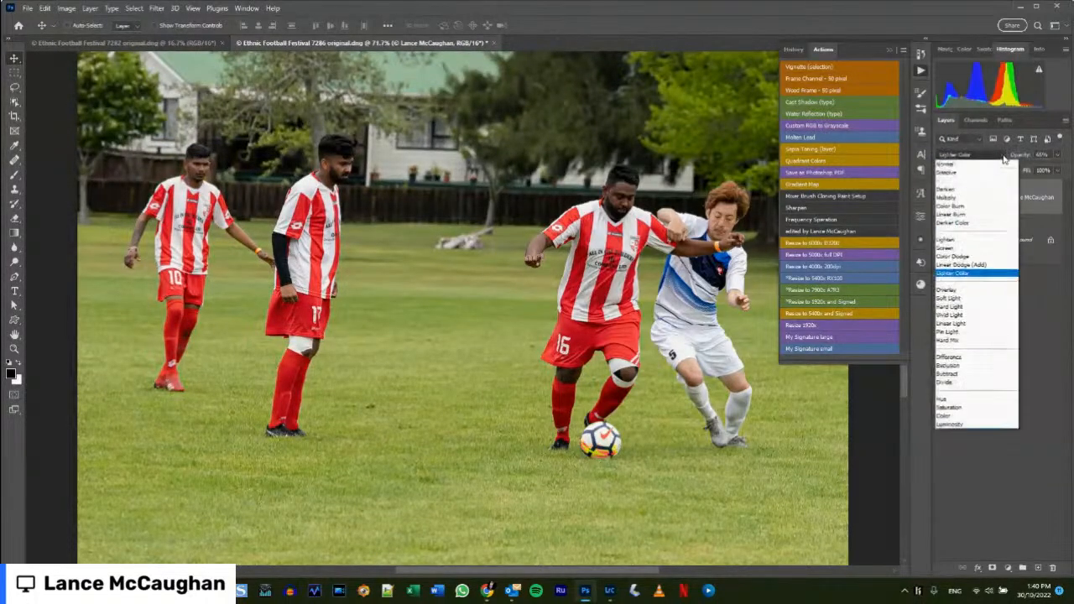
{"action": "left_click", "coordinate": [960, 265]}
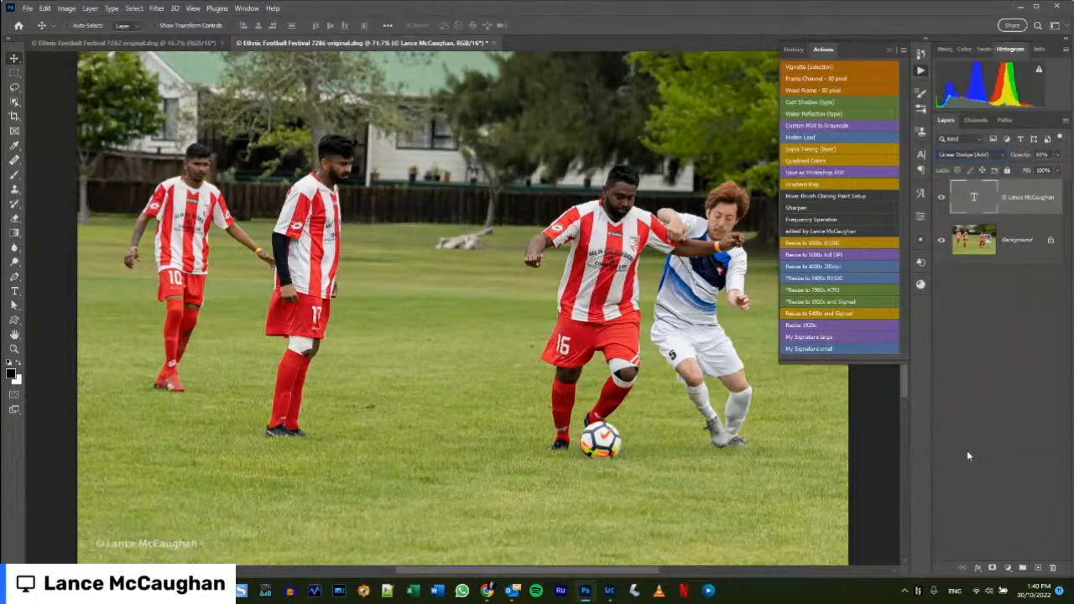
Start saving a copy of the signed photo and name it "Ethnic Football Festival 7286 1920x signed".
{"action": "key", "text": "ctrl+alt+s"}
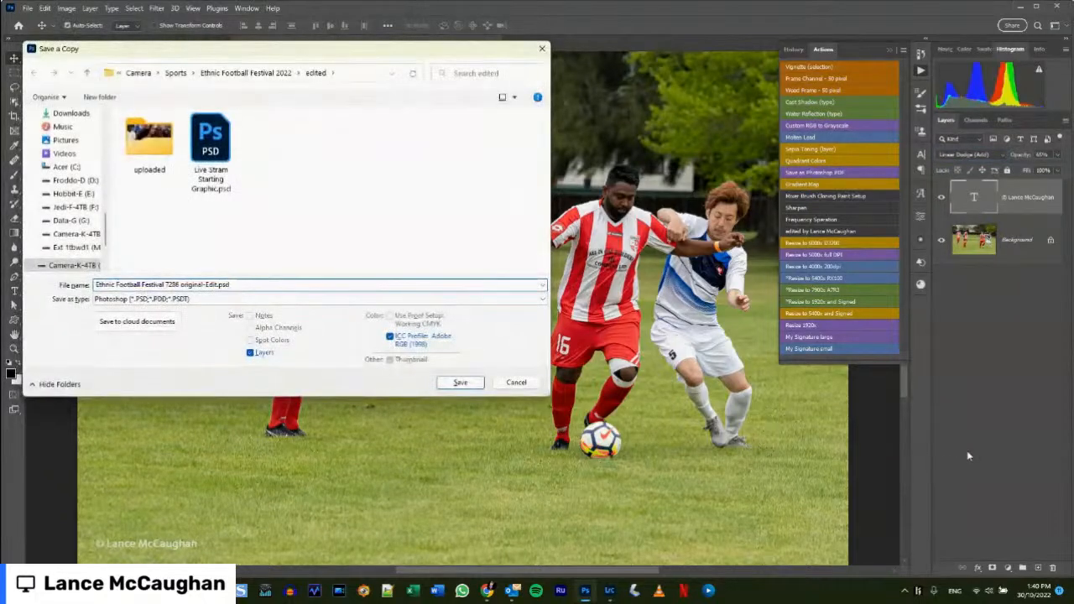
{"action": "key", "text": "ctrl+shift+Left"}
{"action": "key", "text": "ctrl+shift+Left"}
{"action": "key", "text": "ctrl+shift+Left"}
{"action": "key", "text": "ctrl+shift+Left"}
{"action": "key", "text": "ctrl+shift+Left"}
{"action": "type", "text": "1920x signed"}
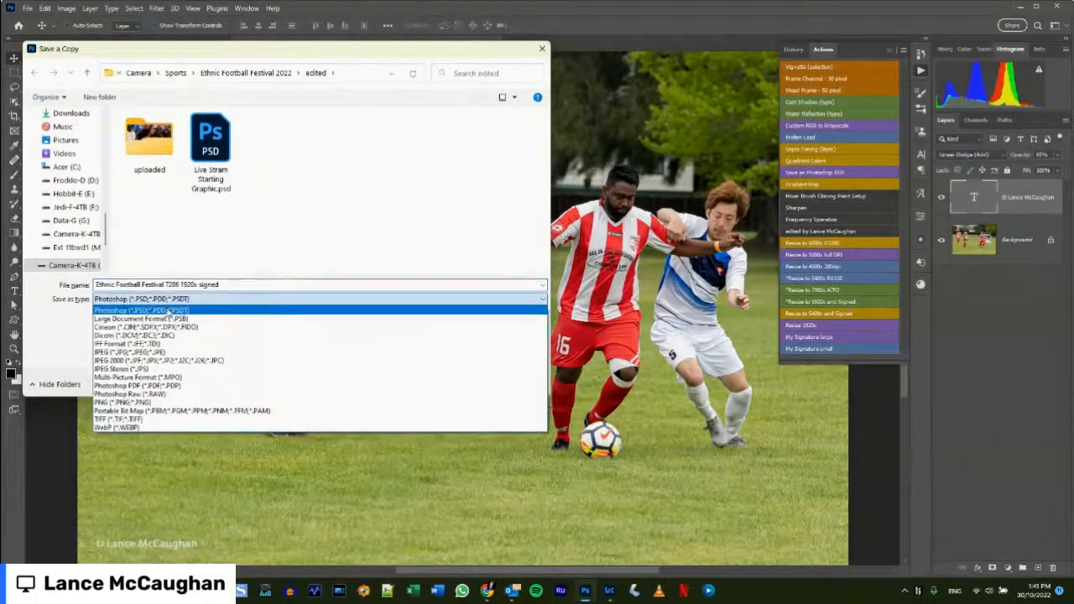
Save the signed copy in JPEG format and close photo 7286 without saving changes to the document.
{"action": "left_click", "coordinate": [142, 353]}
{"action": "left_click", "coordinate": [461, 382]}
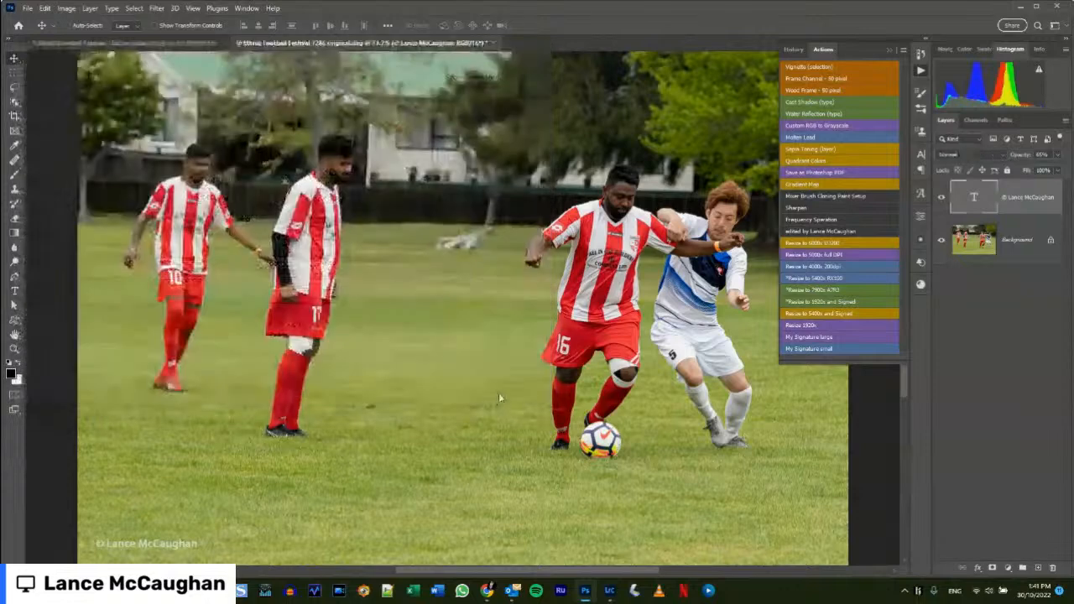
{"action": "left_click", "coordinate": [598, 144]}
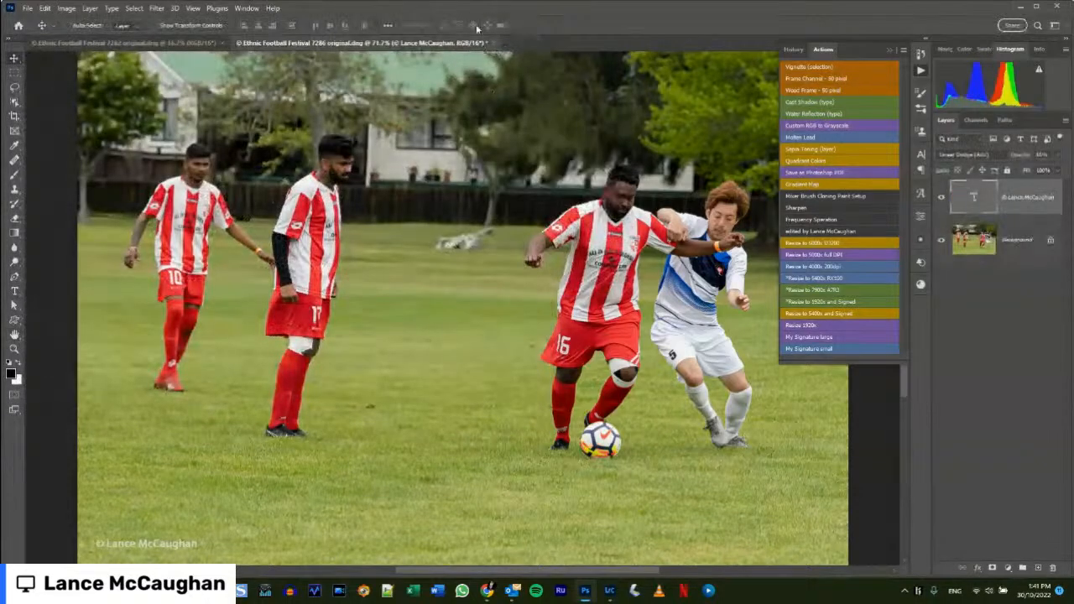
{"action": "left_click", "coordinate": [493, 42]}
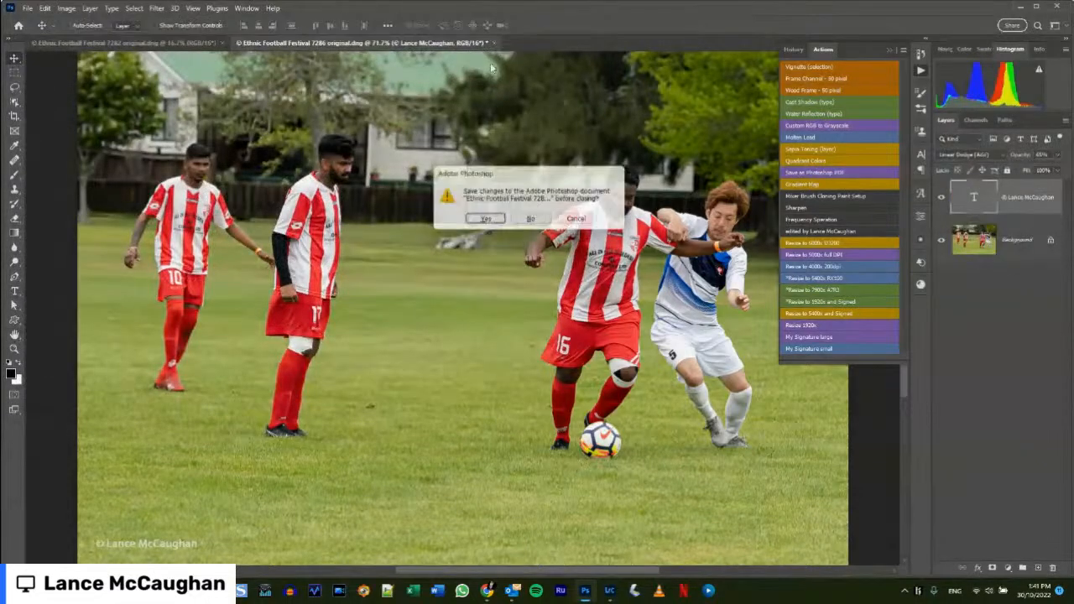
{"action": "left_click", "coordinate": [532, 220]}
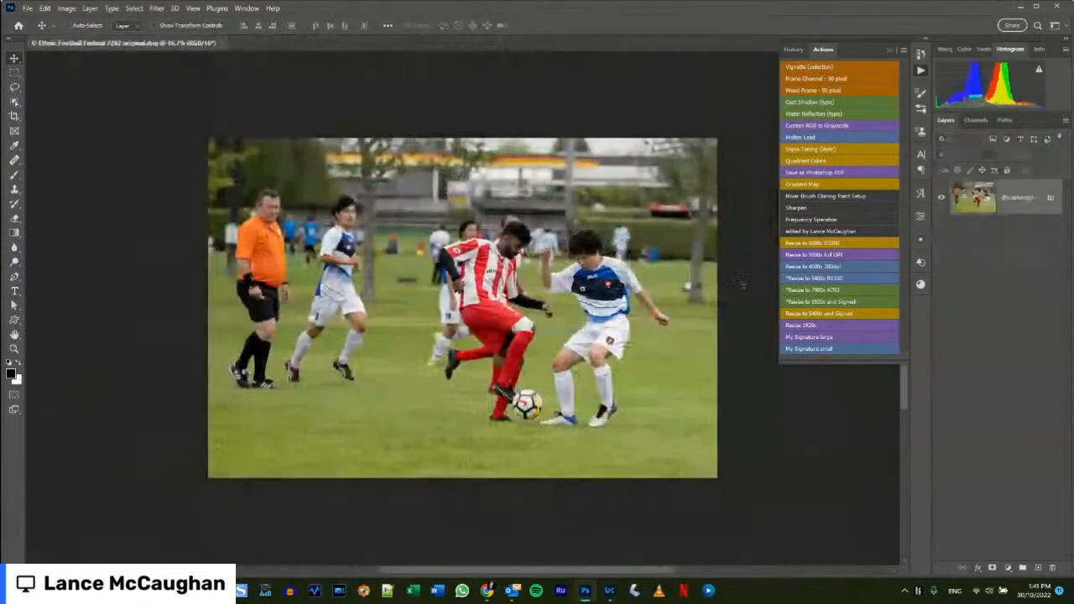
Run the Resize to 7900x A7R3 action on photo 7282 and save a JPEG copy named "Ethnic Football Festival 7282 full size".
{"action": "left_click", "coordinate": [833, 291]}
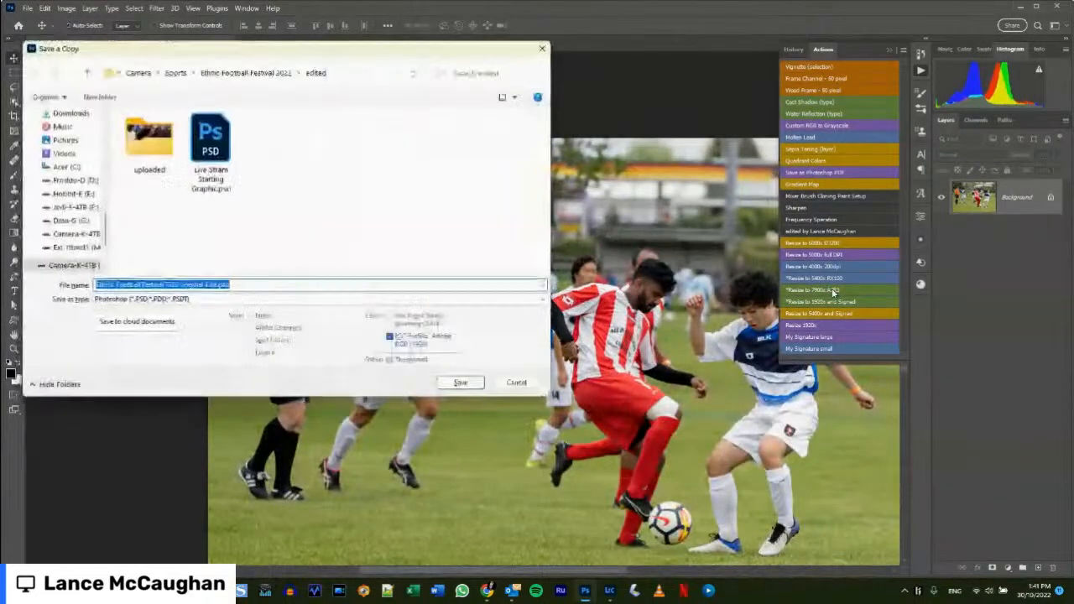
{"action": "key", "text": "ctrl+shift+Left"}
{"action": "key", "text": "ctrl+shift+Left"}
{"action": "key", "text": "ctrl+shift+Left"}
{"action": "key", "text": "ctrl+shift+Left"}
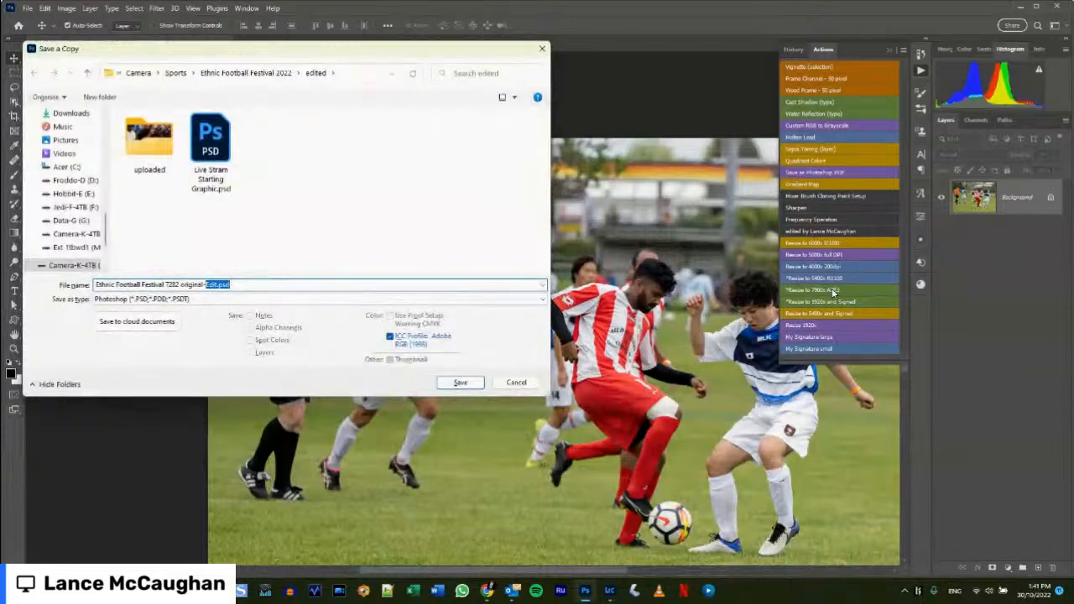
{"action": "type", "text": "fu"}
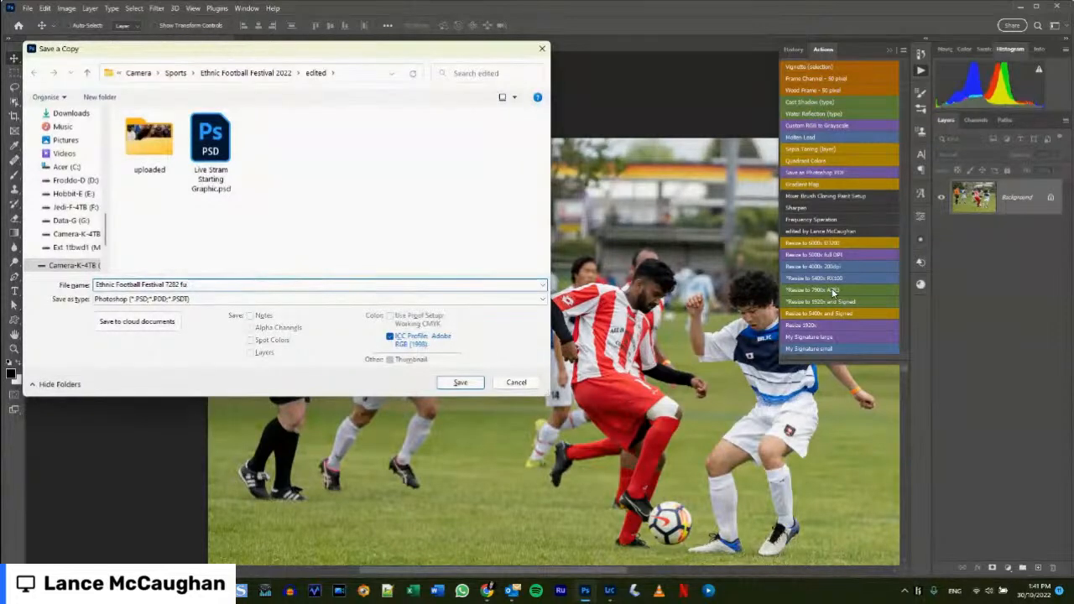
{"action": "type", "text": "ll size"}
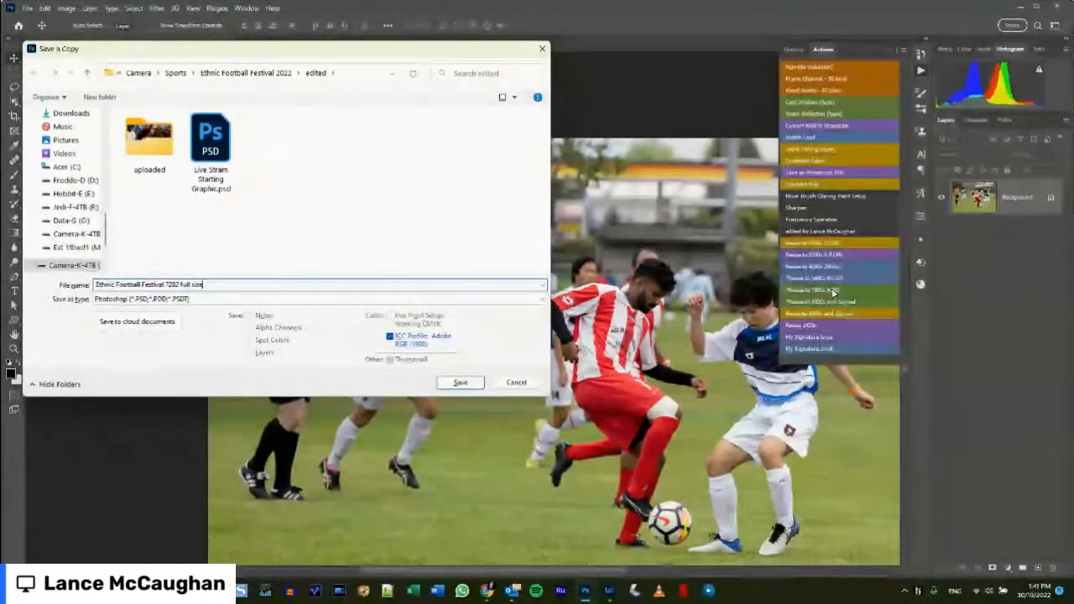
{"action": "left_click", "coordinate": [151, 300]}
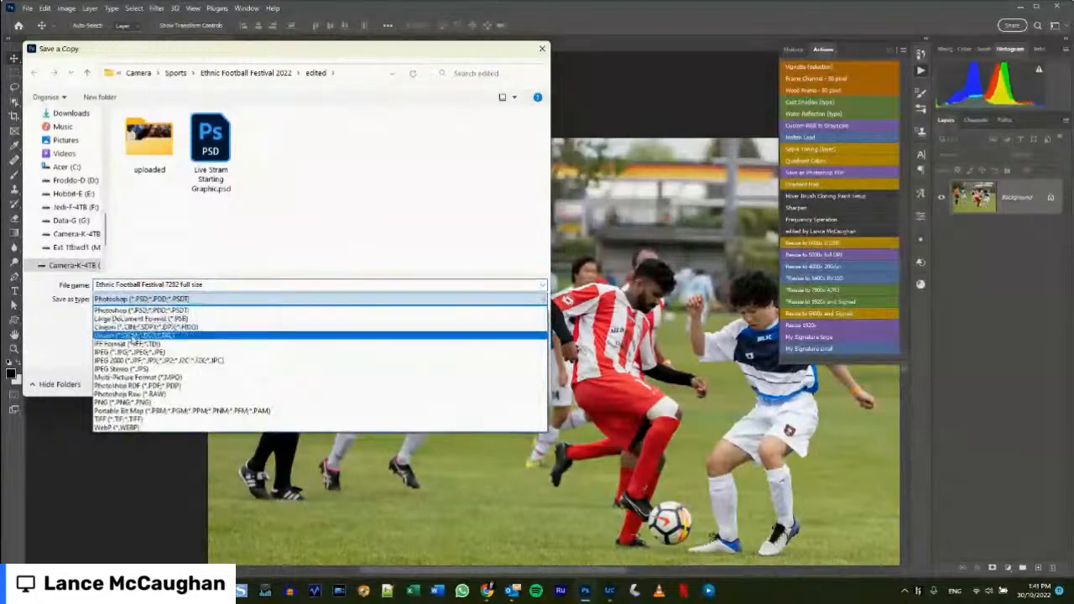
{"action": "left_click", "coordinate": [126, 351]}
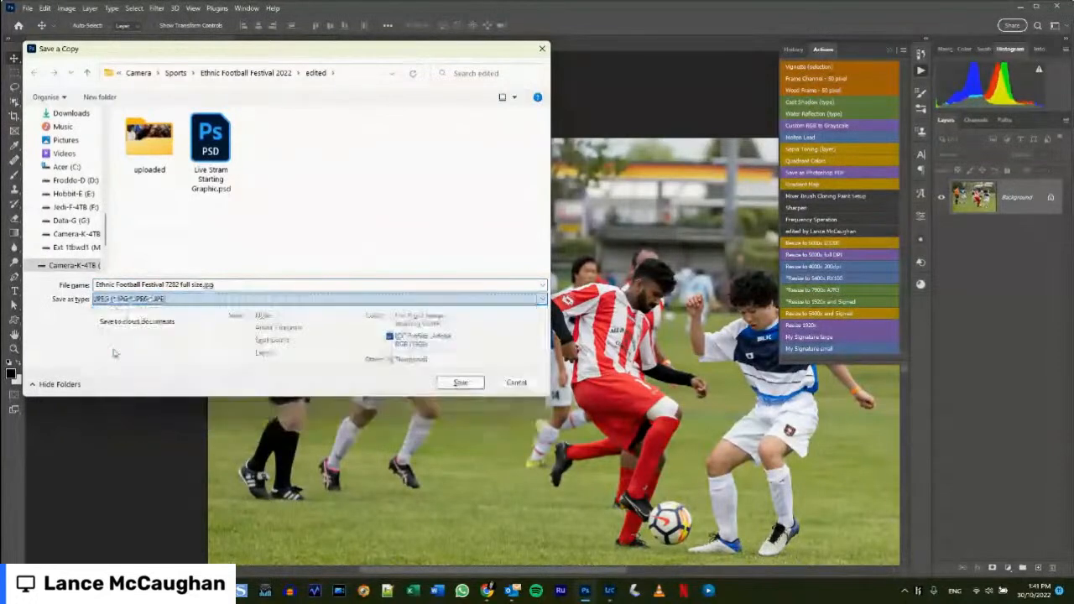
Save the JPEG copy "Ethnic Football Festival 7282 full size" at maximum quality 12 in the edited folder.
{"action": "left_click", "coordinate": [457, 382]}
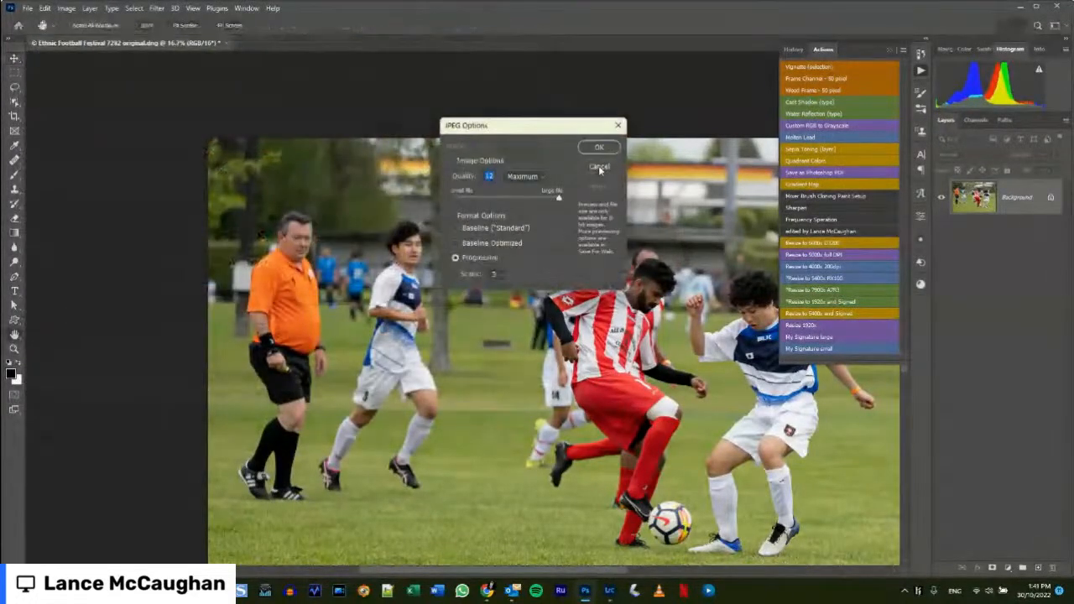
{"action": "left_click", "coordinate": [600, 145]}
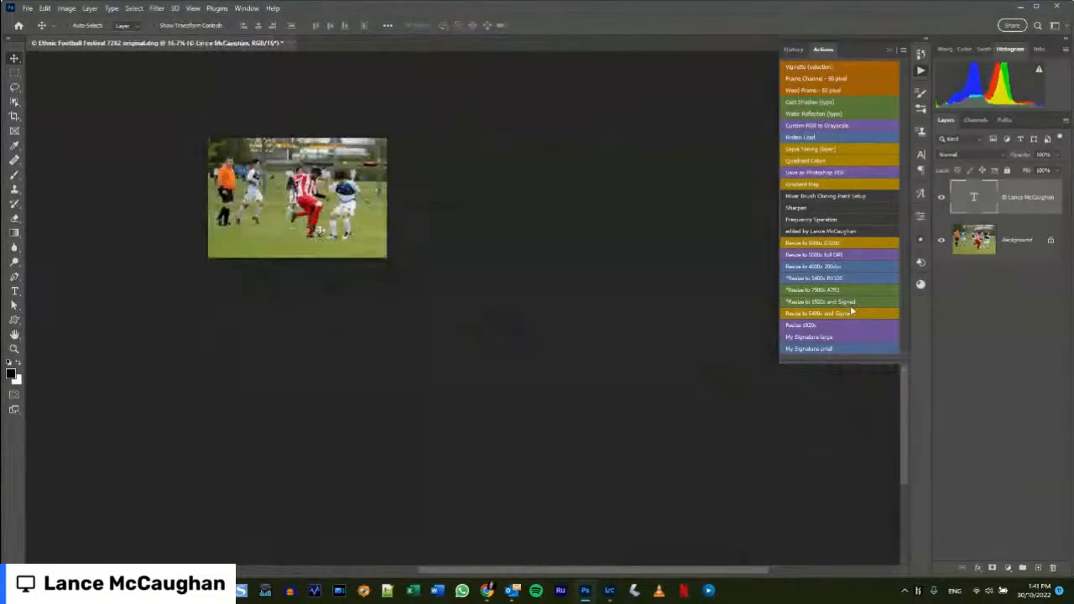
Set the signature text layer's blend mode to Linear Dodge (Add) and lower its opacity.
{"action": "key", "text": "ctrl+0"}
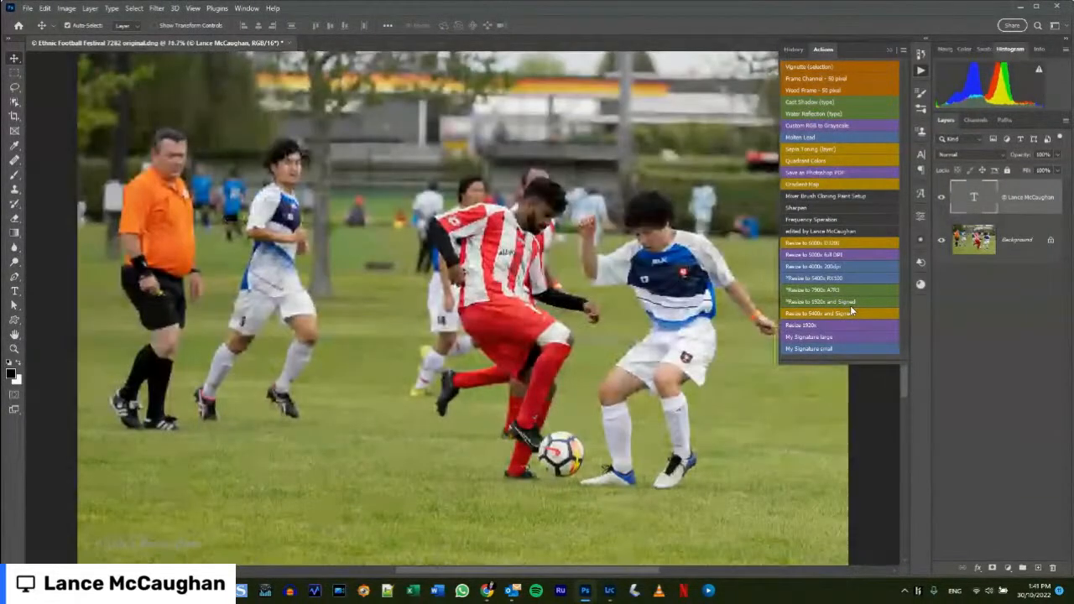
{"action": "left_click", "coordinate": [997, 155]}
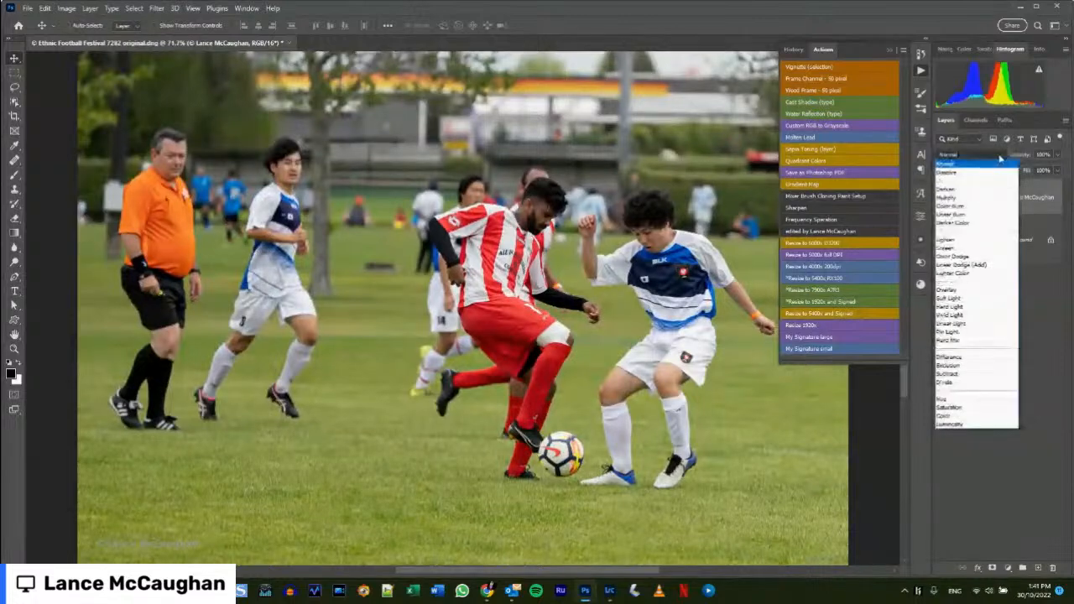
{"action": "left_click", "coordinate": [984, 265]}
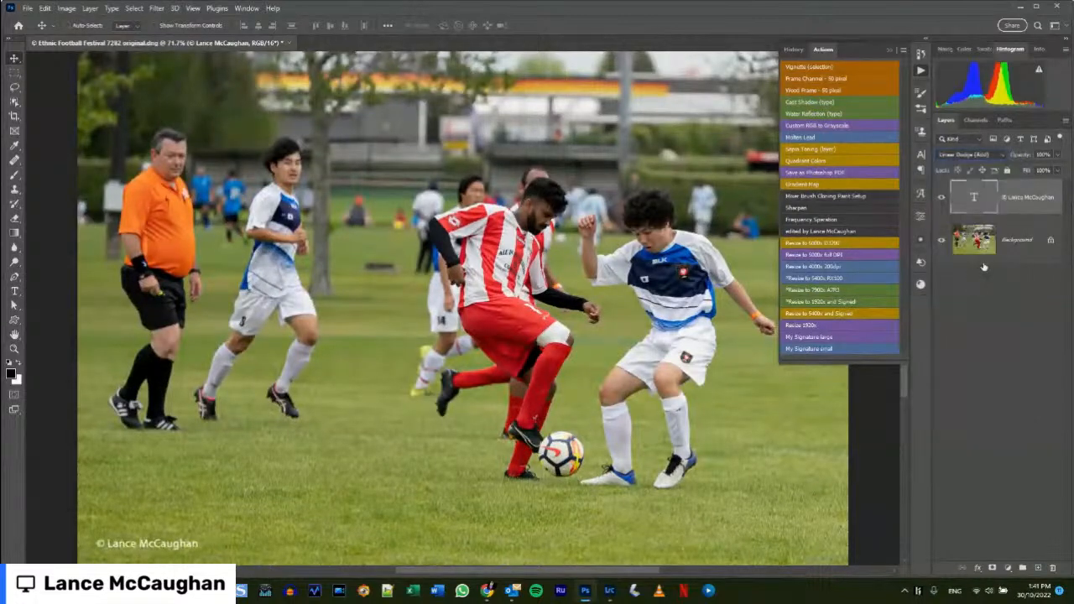
{"action": "left_click_drag", "start_coordinate": [1022, 154], "coordinate": [997, 157]}
Save a JPEG copy named "Ethnic Football Festival 7282 1920x signed" in the edited folder at maximum quality 12.
{"action": "key", "text": "alt+ctrl+s"}
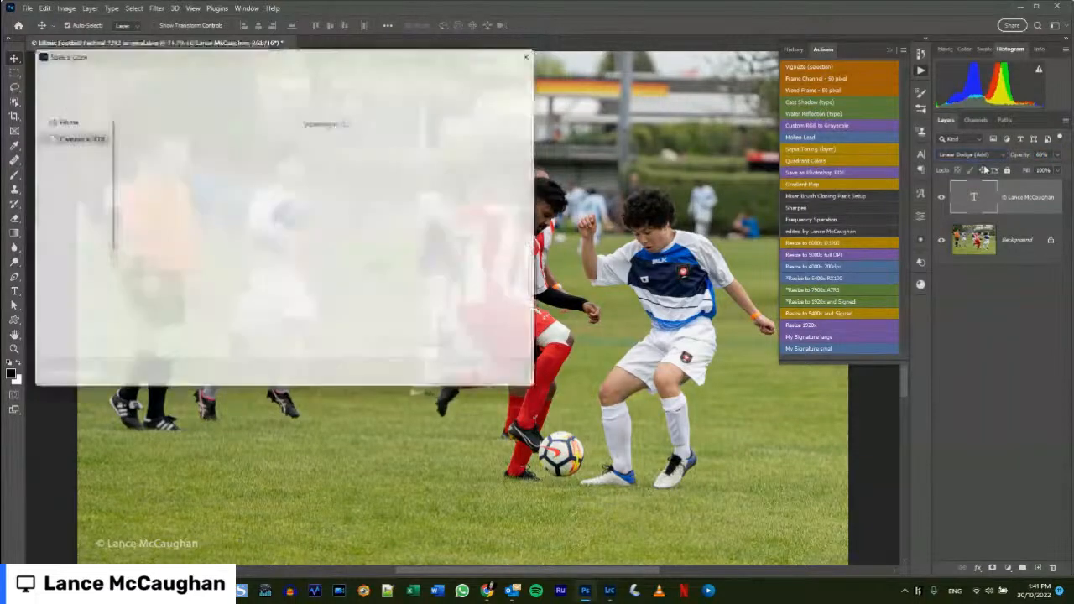
{"action": "key", "text": "ctrl+shift+Left"}
{"action": "key", "text": "ctrl+shift+Left"}
{"action": "key", "text": "ctrl+shift+Left"}
{"action": "key", "text": "ctrl+shift+Left"}
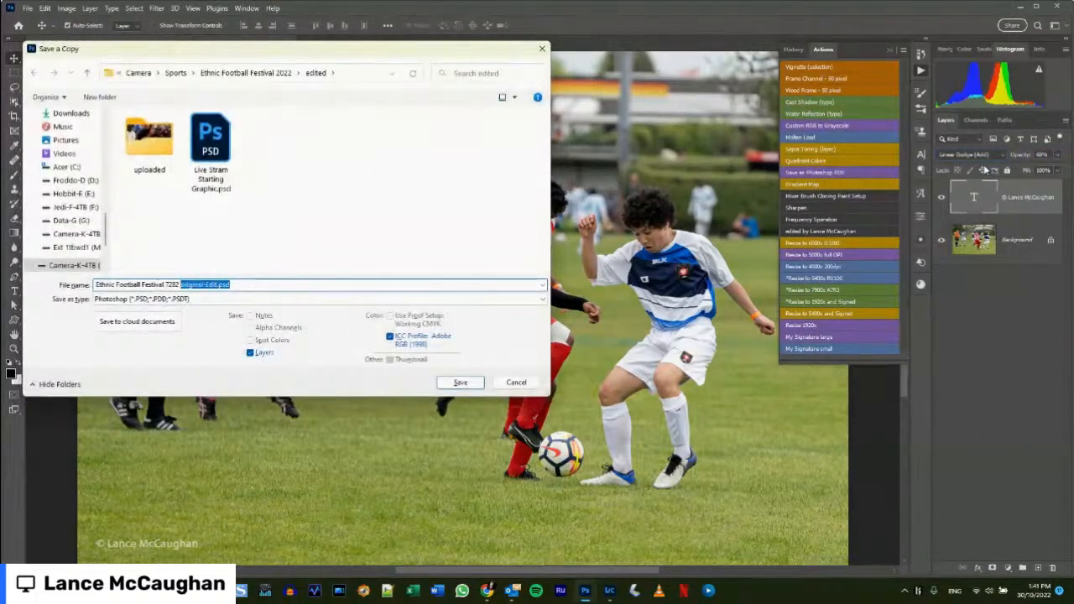
{"action": "type", "text": "1920x"}
{"action": "type", "text": "signed"}
{"action": "left_click", "coordinate": [158, 299]}
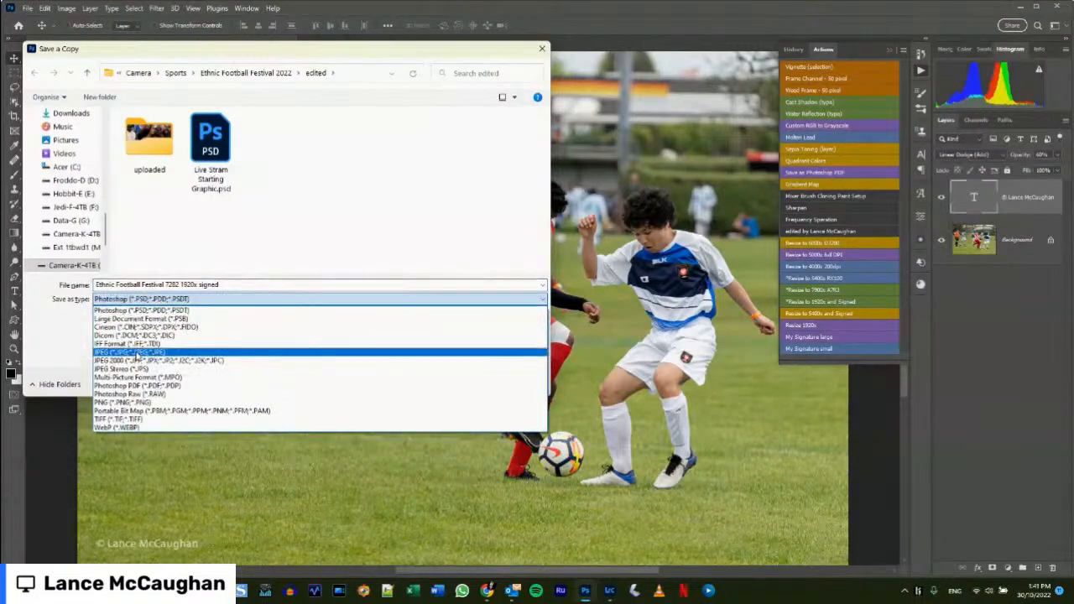
{"action": "left_click", "coordinate": [138, 353]}
{"action": "left_click", "coordinate": [457, 382]}
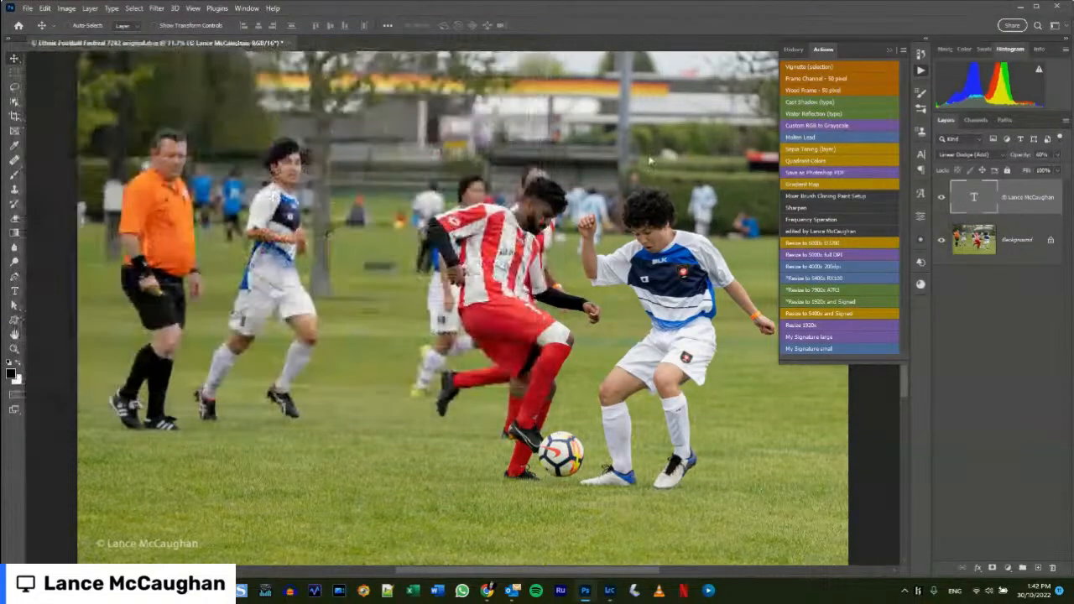
{"action": "left_click", "coordinate": [599, 150]}
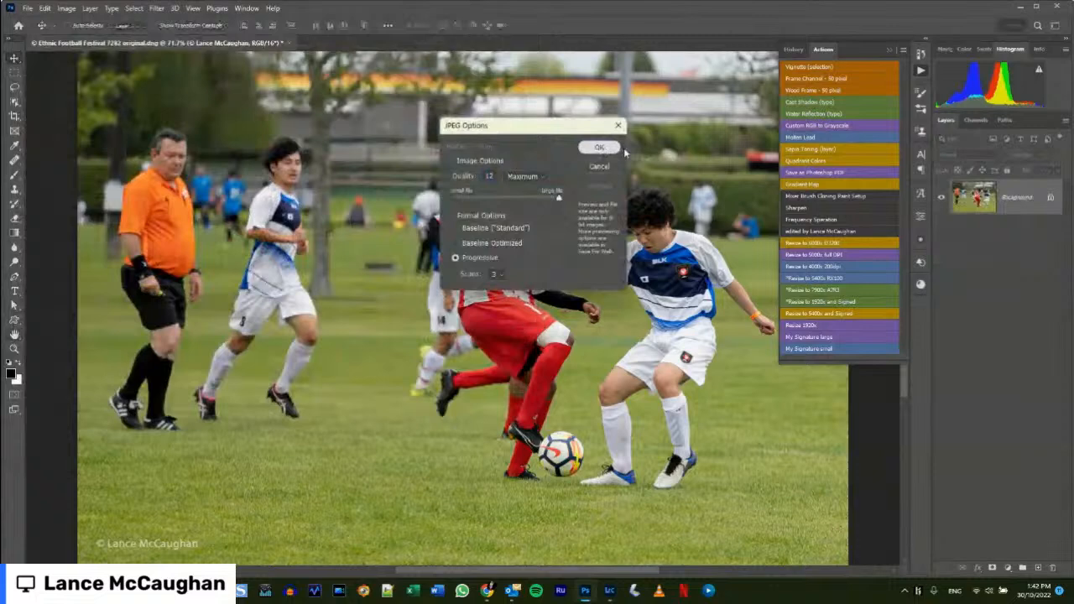
Close the 7282 document without saving its changes and return to Lightroom Classic.
{"action": "left_click", "coordinate": [290, 42]}
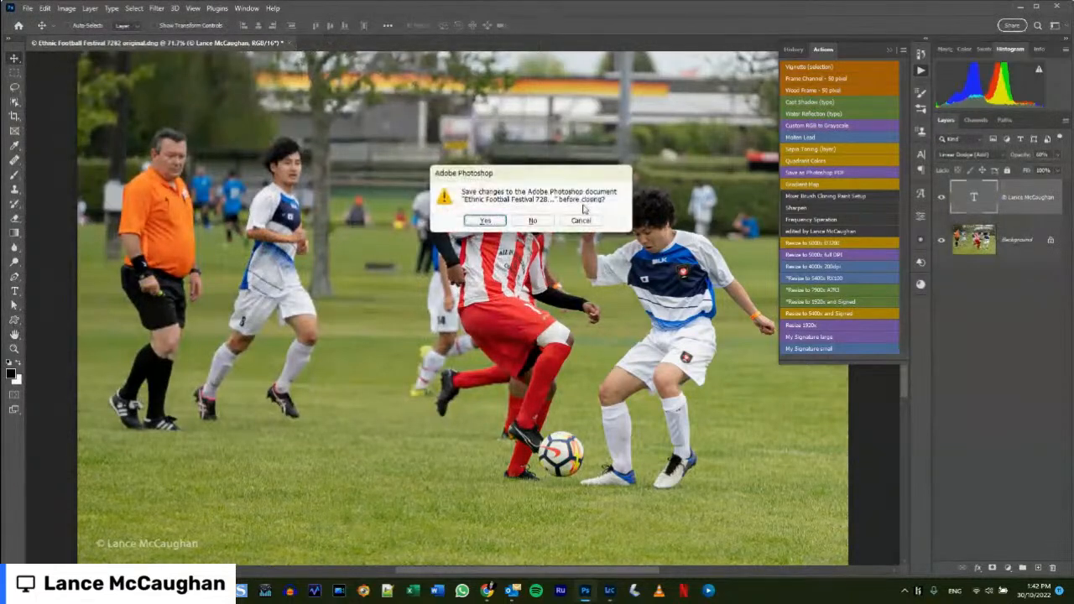
{"action": "left_click", "coordinate": [527, 219]}
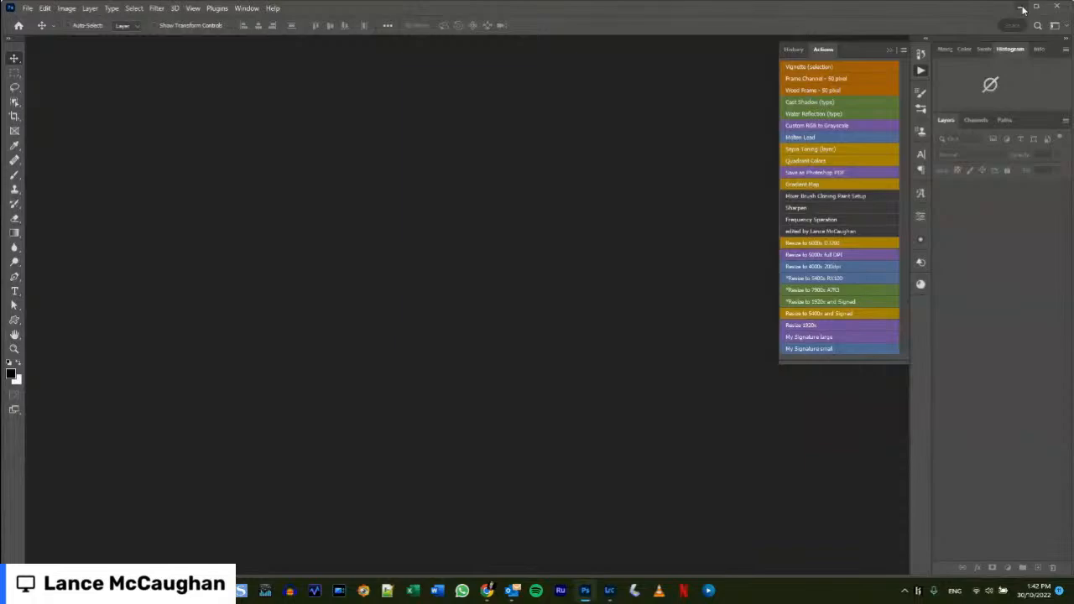
{"action": "left_click", "coordinate": [1023, 8]}
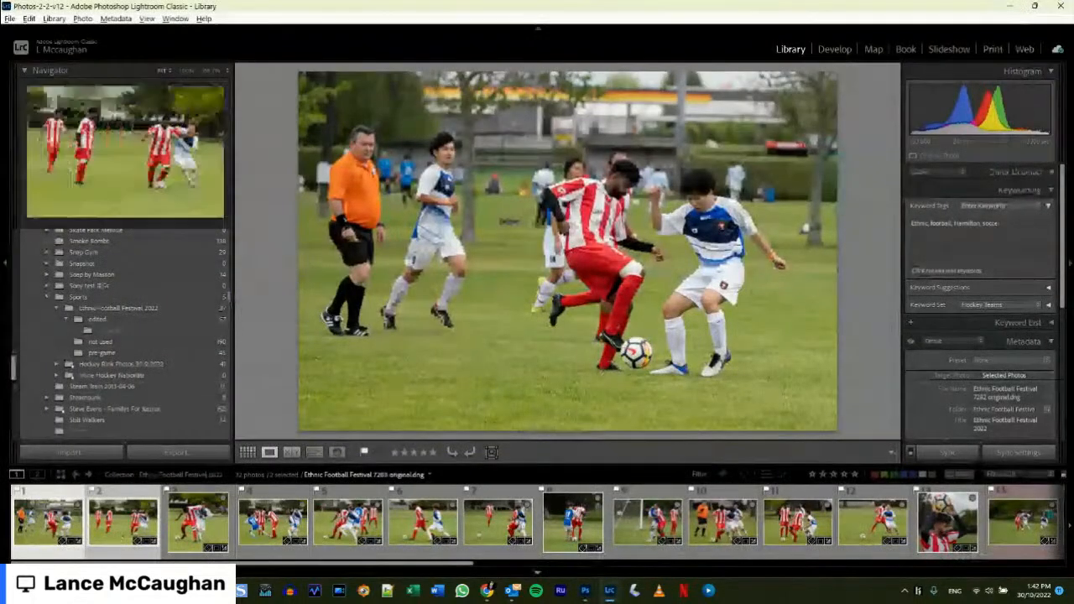
Move the two selected finished photos into the edited folder and open the next two, 7288 and 7290, in Adobe Photoshop 2023.
{"action": "left_click_drag", "start_coordinate": [52, 522], "coordinate": [123, 320]}
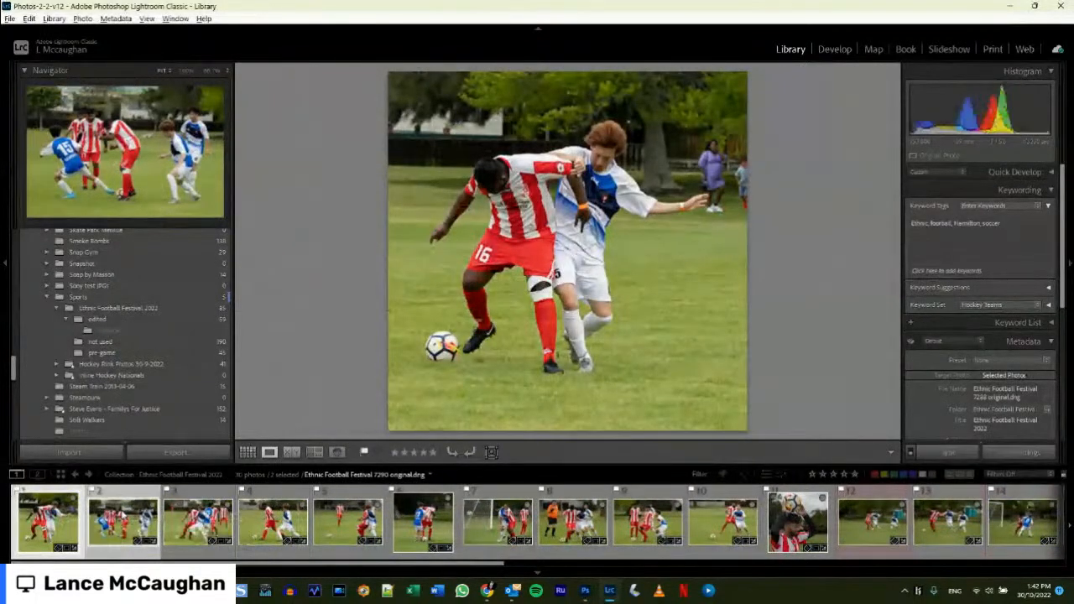
{"action": "right_click", "coordinate": [122, 517]}
{"action": "mouse_move", "coordinate": [173, 241]}
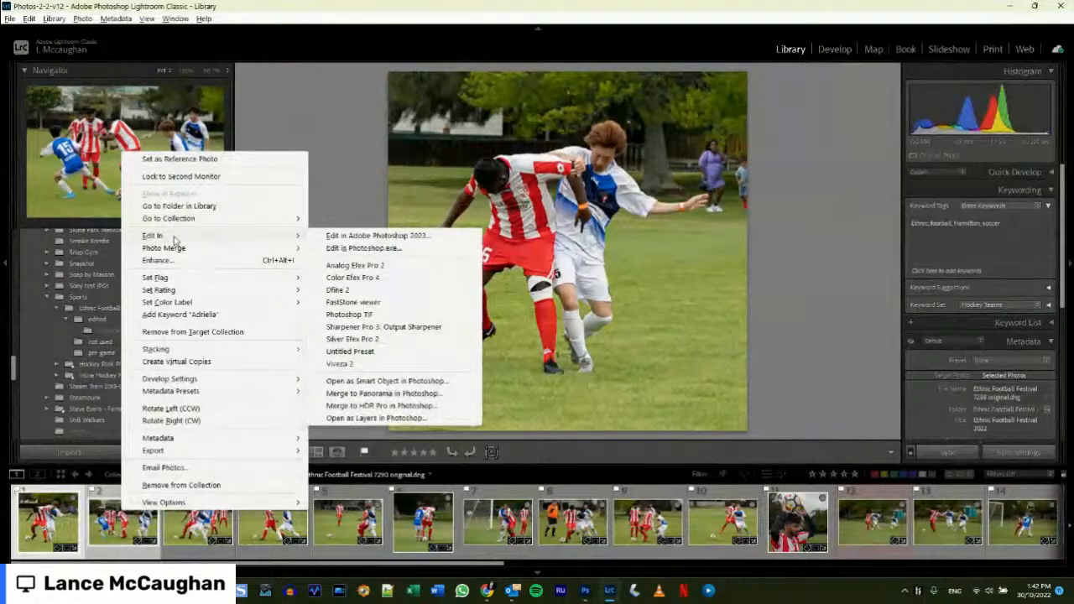
{"action": "left_click", "coordinate": [339, 237]}
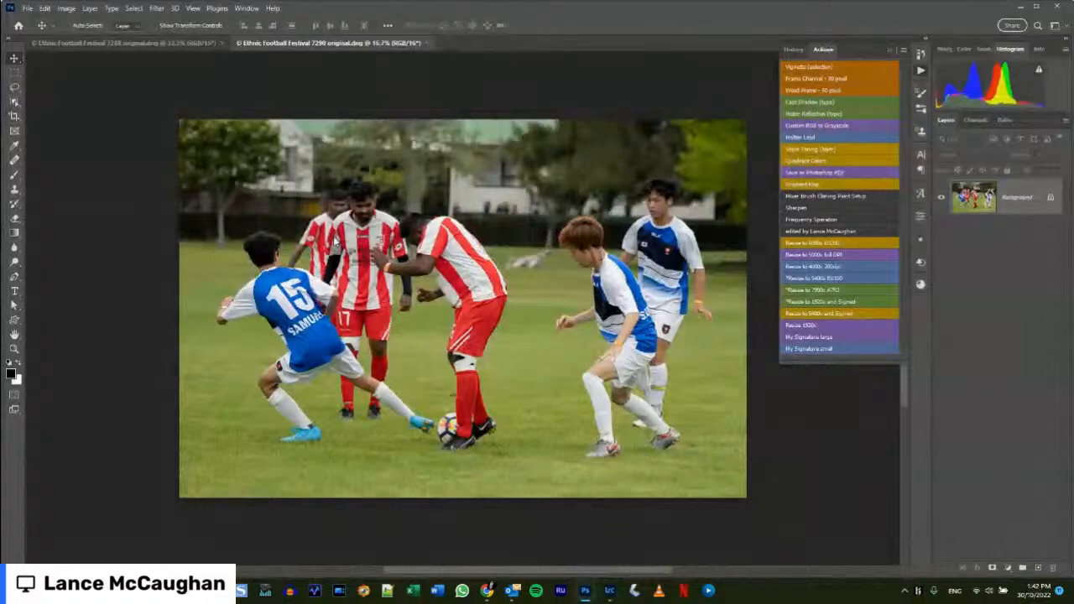
Run the Resize to 7900x action on photo 7290 and save a JPEG copy named "Ethnic Football Festival 7290 full size" at quality 12.
{"action": "left_click", "coordinate": [807, 297]}
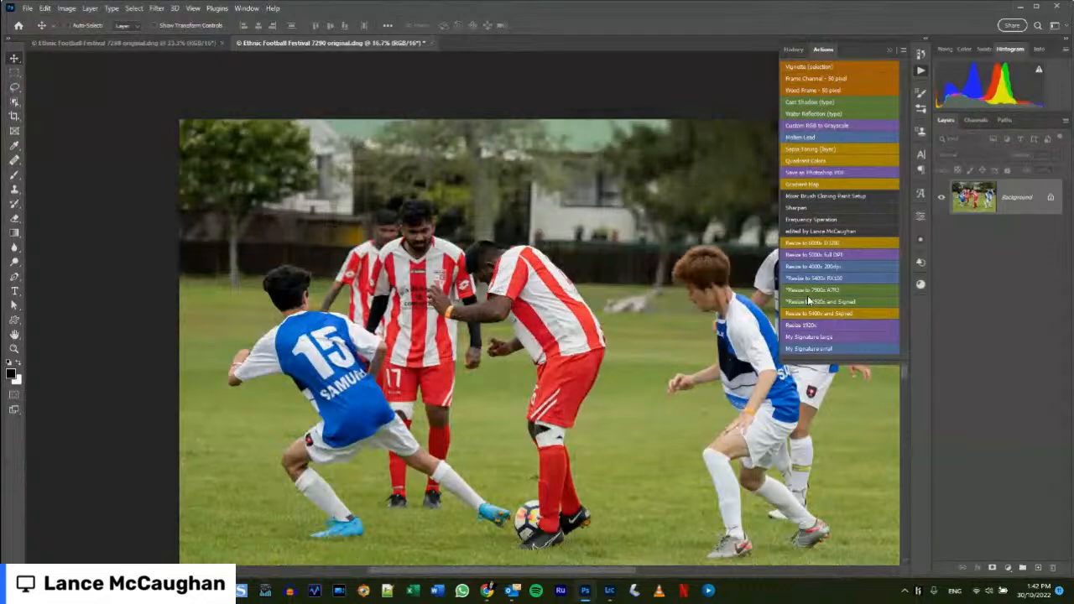
{"action": "key", "text": "ctrl+alt+s"}
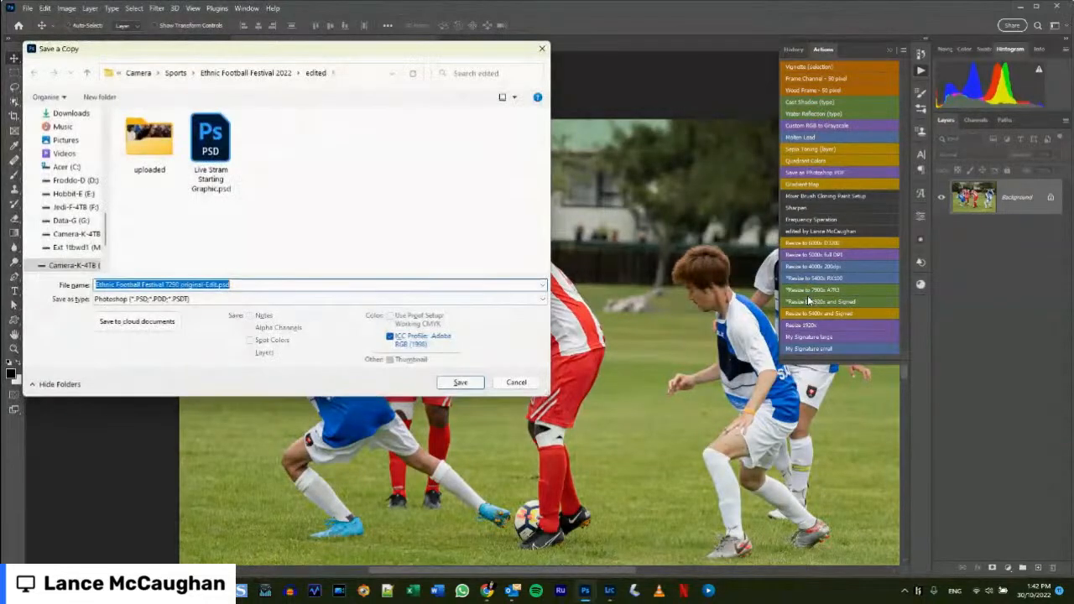
{"action": "key", "text": "End"}
{"action": "key", "text": "ctrl+shift+Left"}
{"action": "key", "text": "ctrl+shift+Left"}
{"action": "key", "text": "ctrl+shift+Left"}
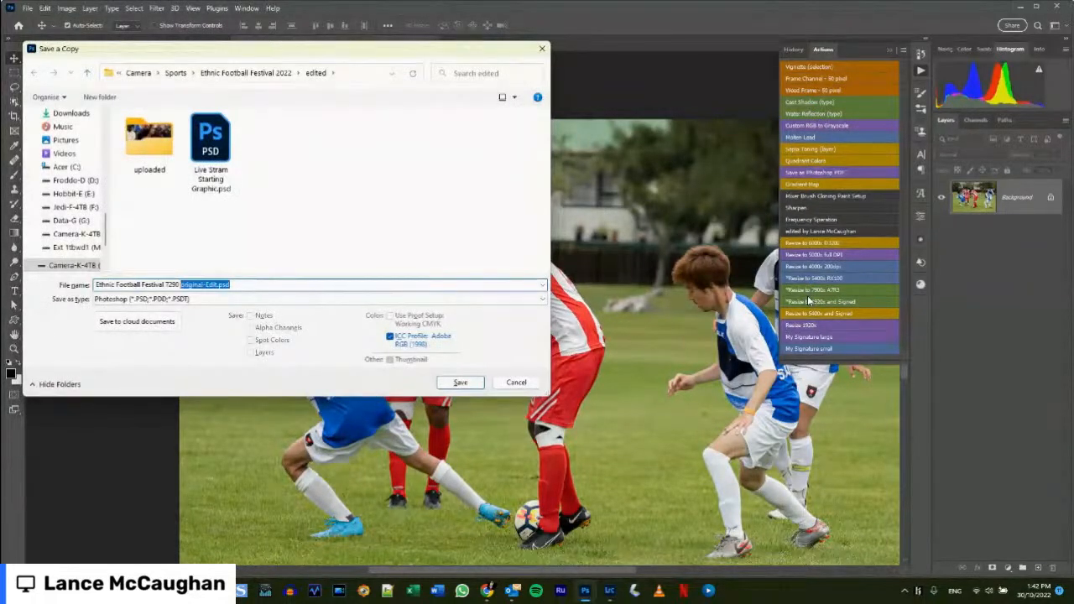
{"action": "type", "text": "full size"}
{"action": "left_click", "coordinate": [137, 300]}
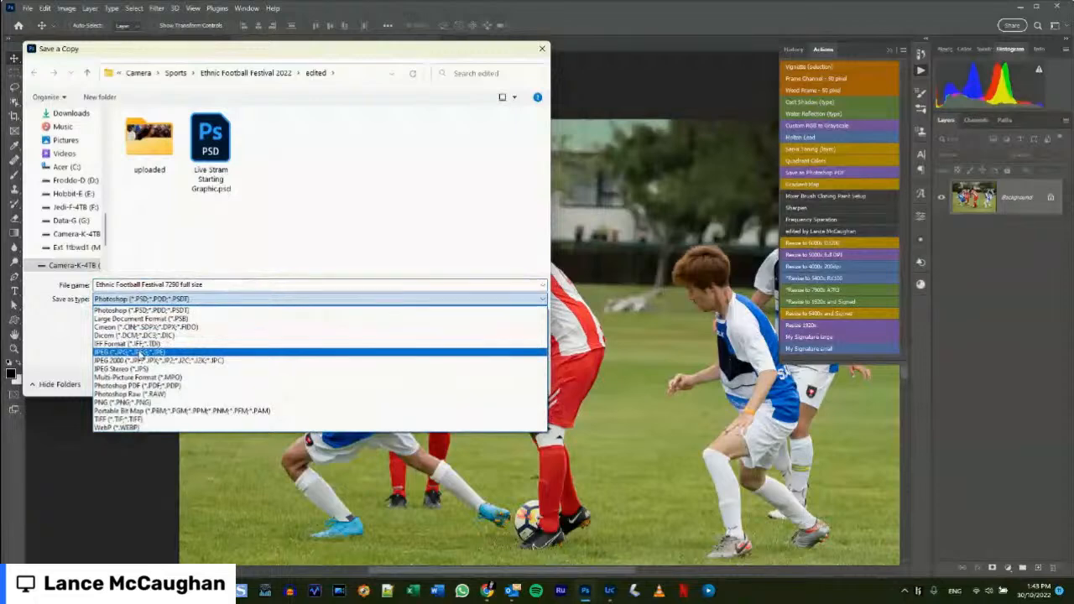
{"action": "left_click", "coordinate": [145, 352]}
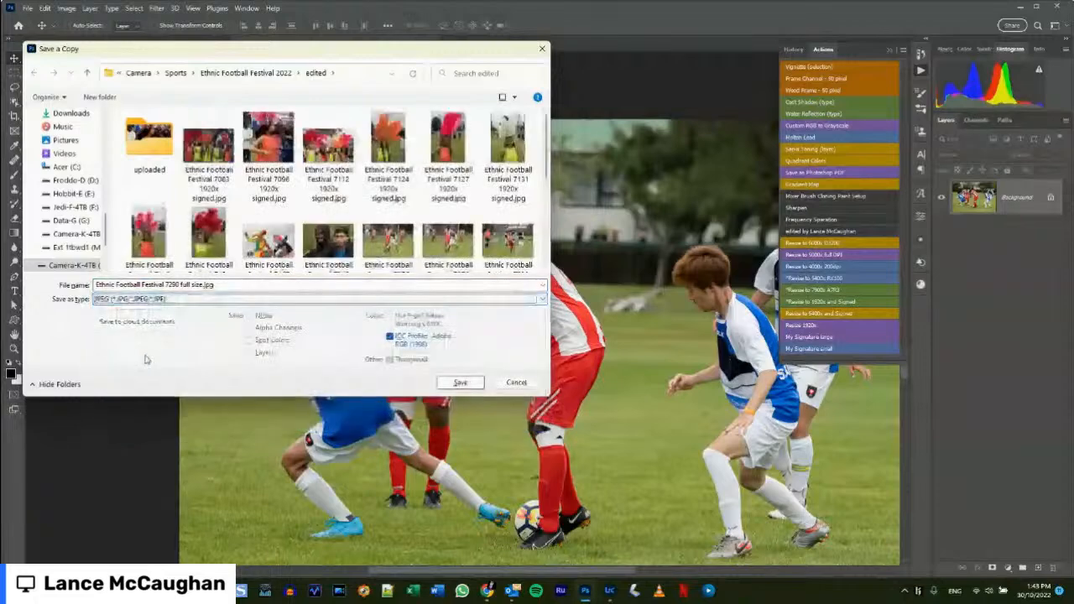
{"action": "left_click", "coordinate": [461, 383]}
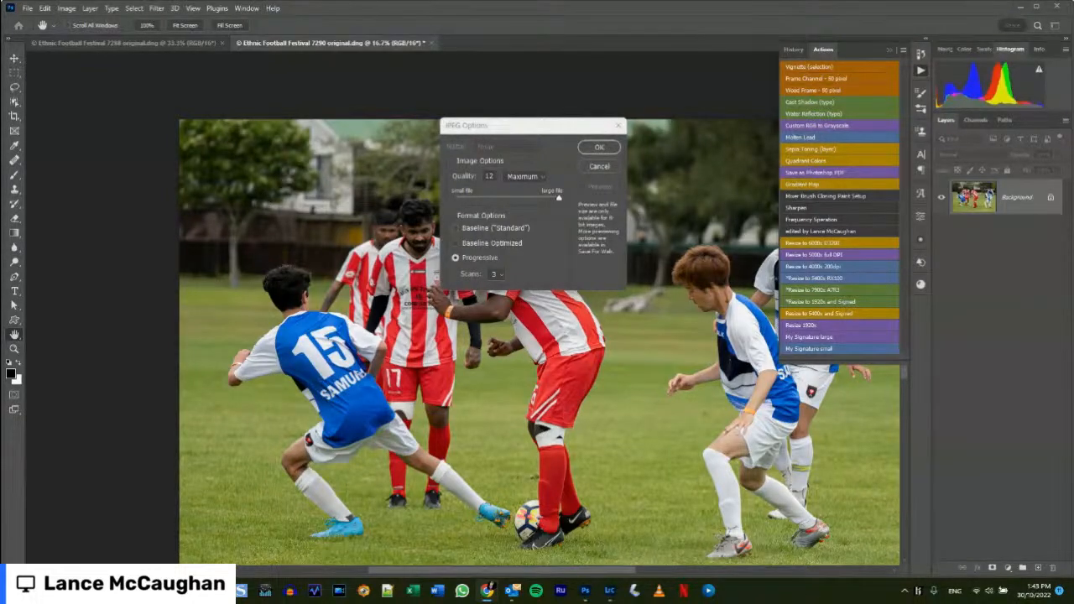
{"action": "left_click", "coordinate": [608, 149]}
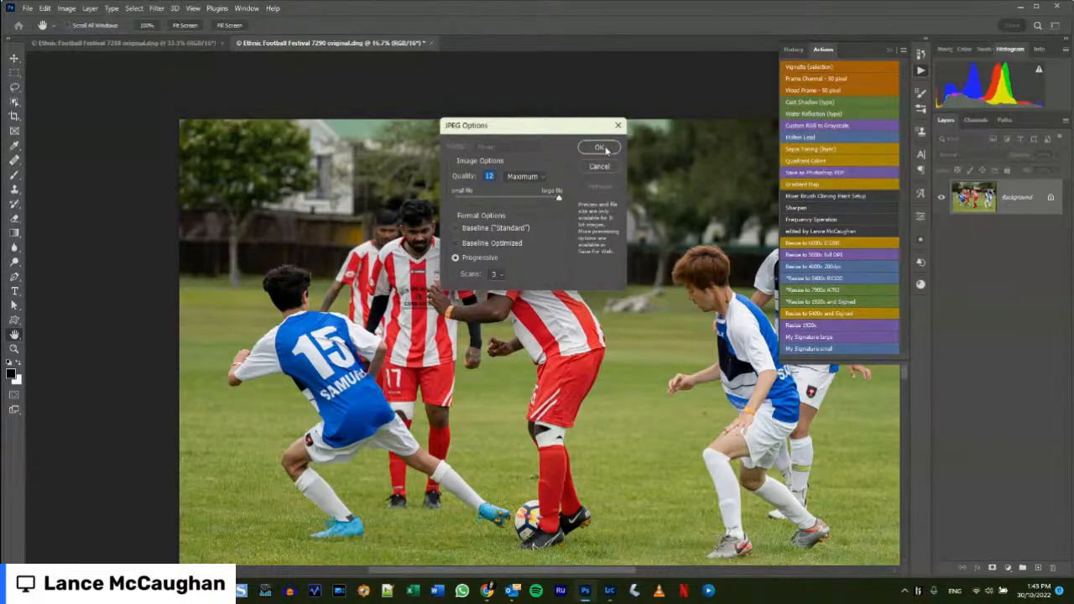
{"action": "left_click", "coordinate": [599, 147]}
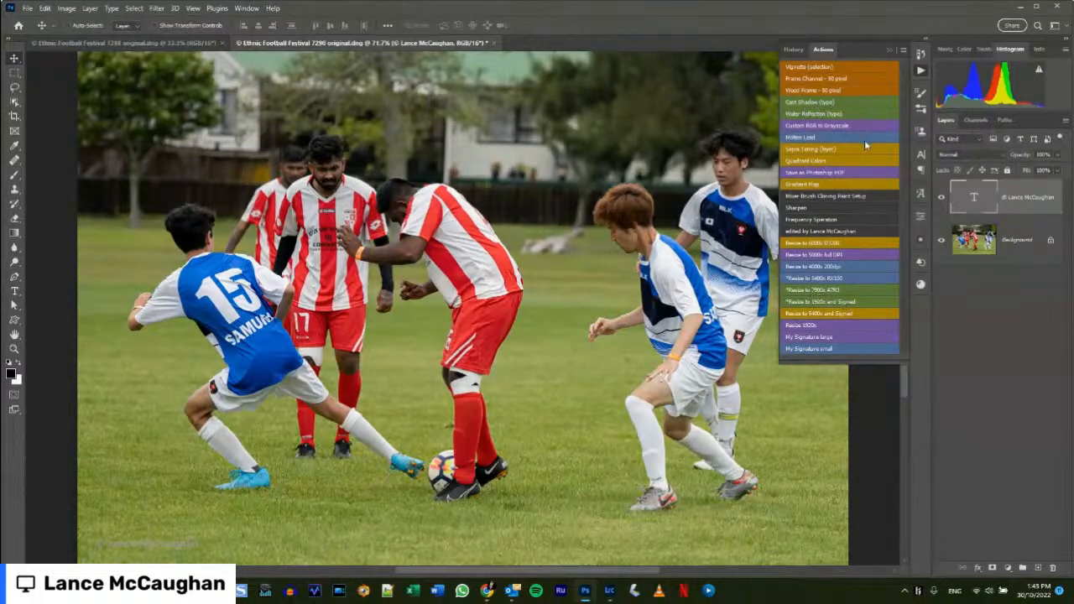
Set the signature text layer's blend mode to Linear Dodge (Add) and its opacity to 54%.
{"action": "left_click", "coordinate": [998, 156]}
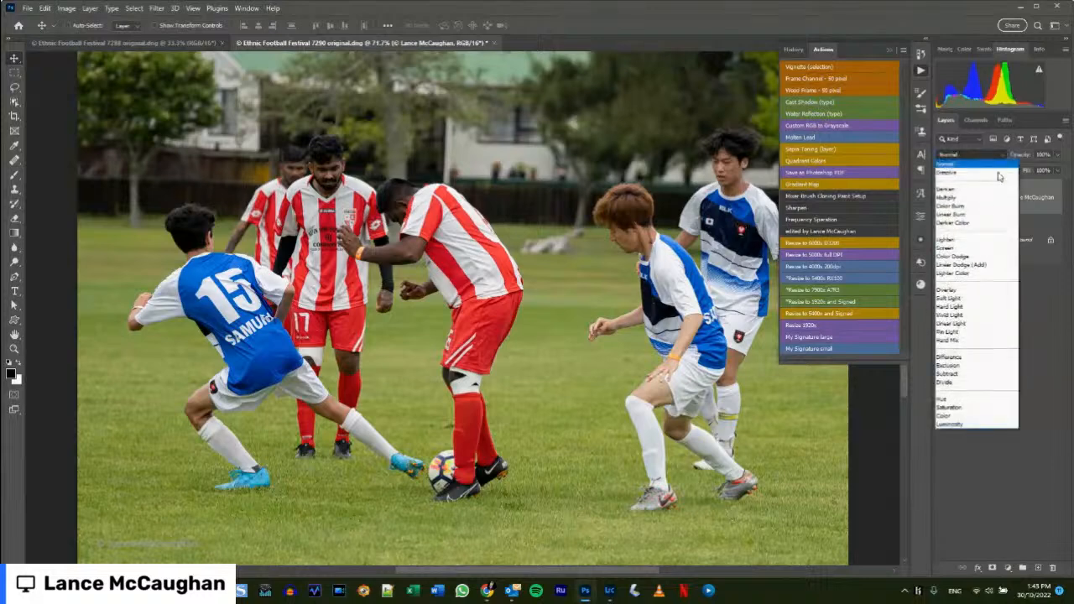
{"action": "left_click", "coordinate": [969, 265]}
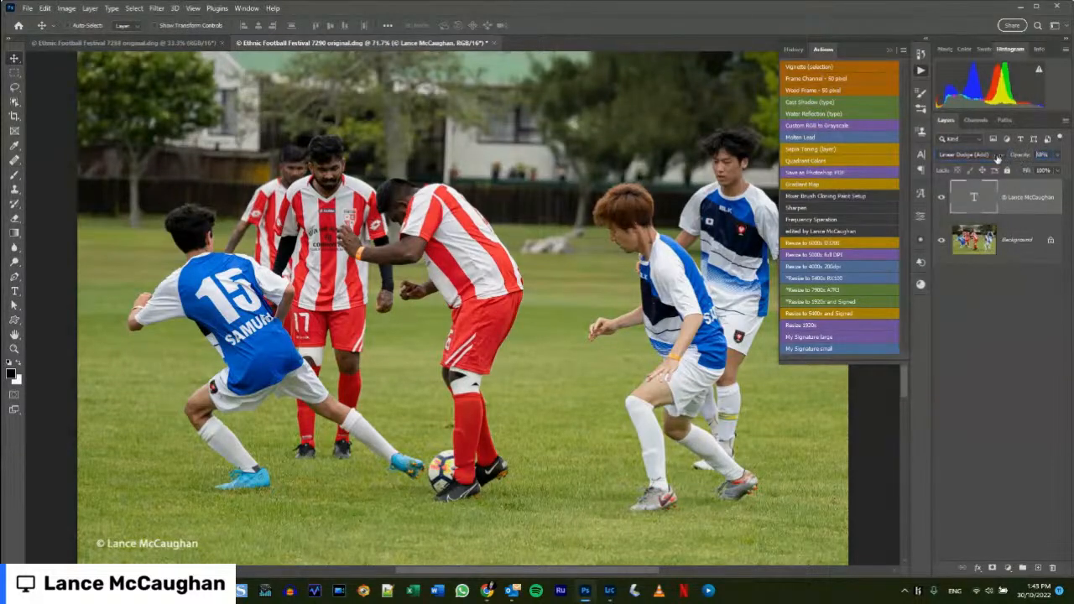
{"action": "key", "text": "5"}
{"action": "key", "text": "4"}
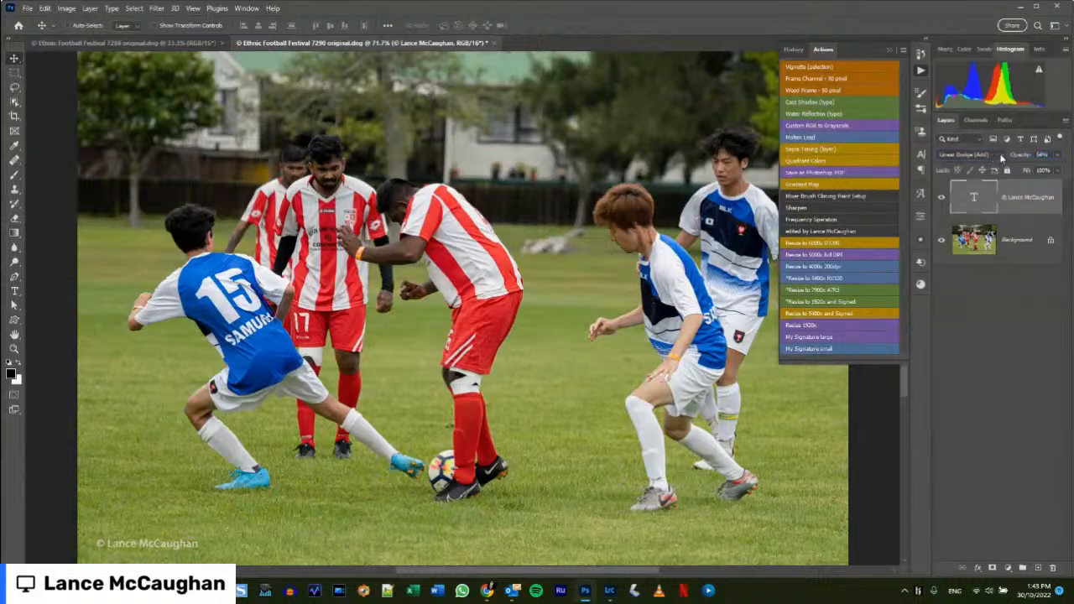
Save a JPEG copy named "Ethnic Football Festival 7290 1920x signed" at quality 12 and close the document without saving its changes.
{"action": "key", "text": "ctrl+alt+s"}
{"action": "key", "text": "End"}
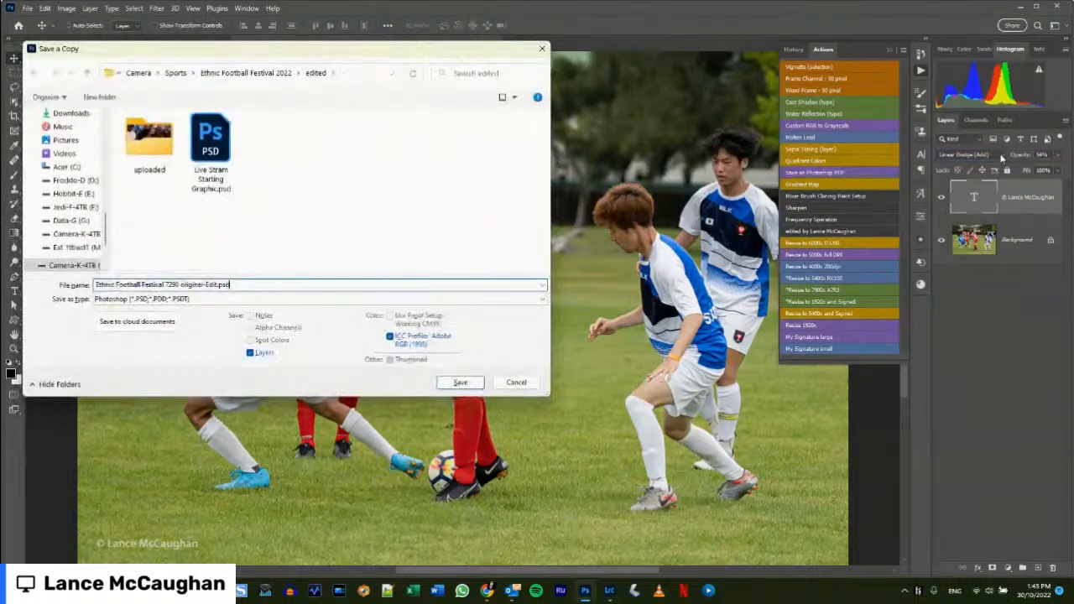
{"action": "key", "text": "ctrl+shift+Left"}
{"action": "key", "text": "ctrl+shift+Left"}
{"action": "key", "text": "ctrl+shift+Left"}
{"action": "type", "text": "1920x signed"}
{"action": "left_click", "coordinate": [157, 298]}
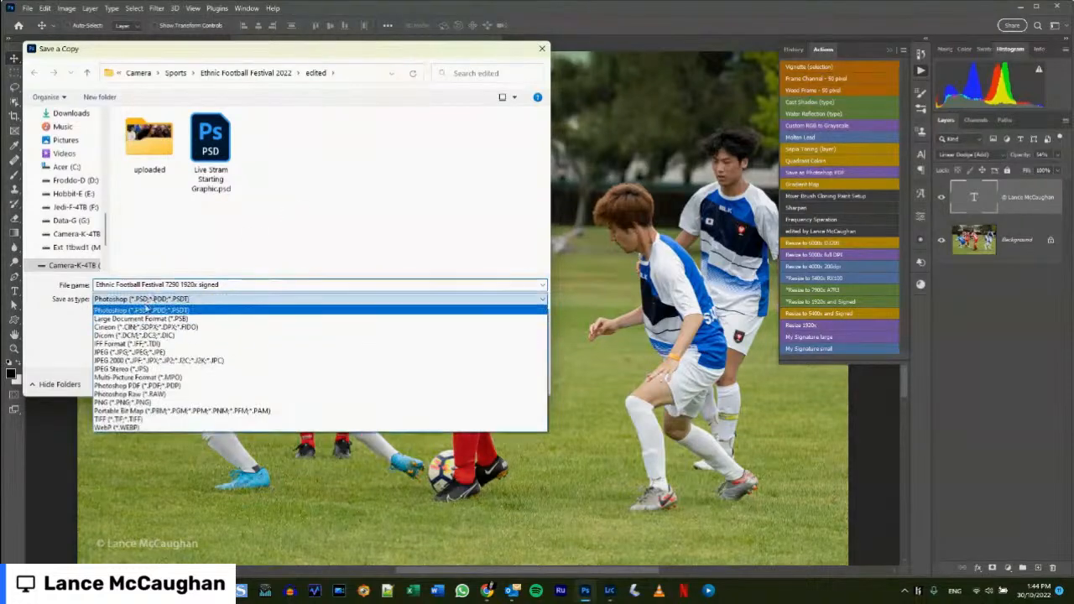
{"action": "left_click", "coordinate": [122, 353]}
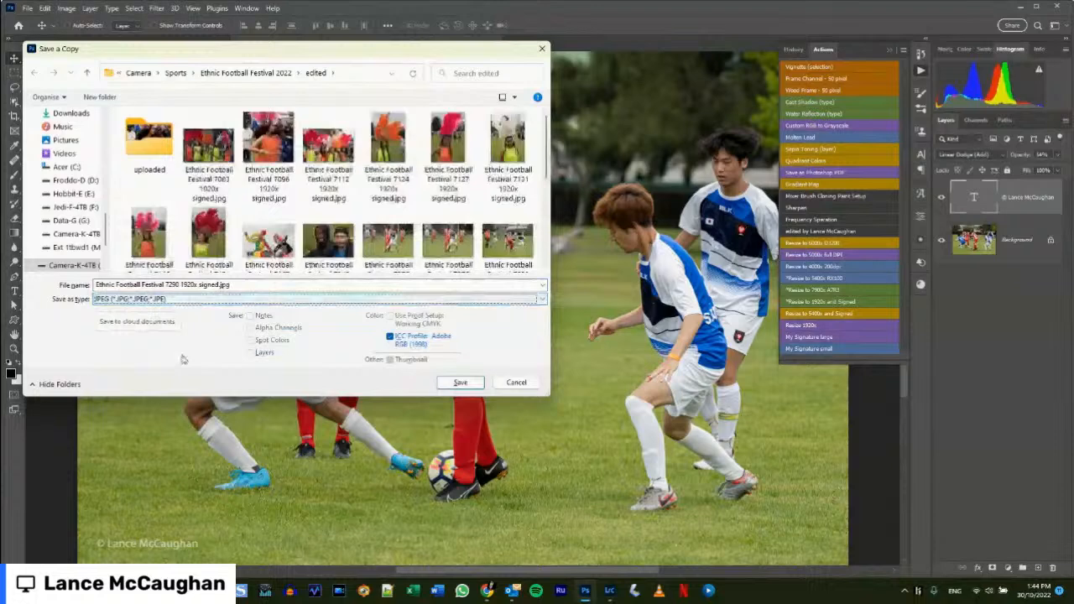
{"action": "left_click", "coordinate": [458, 383]}
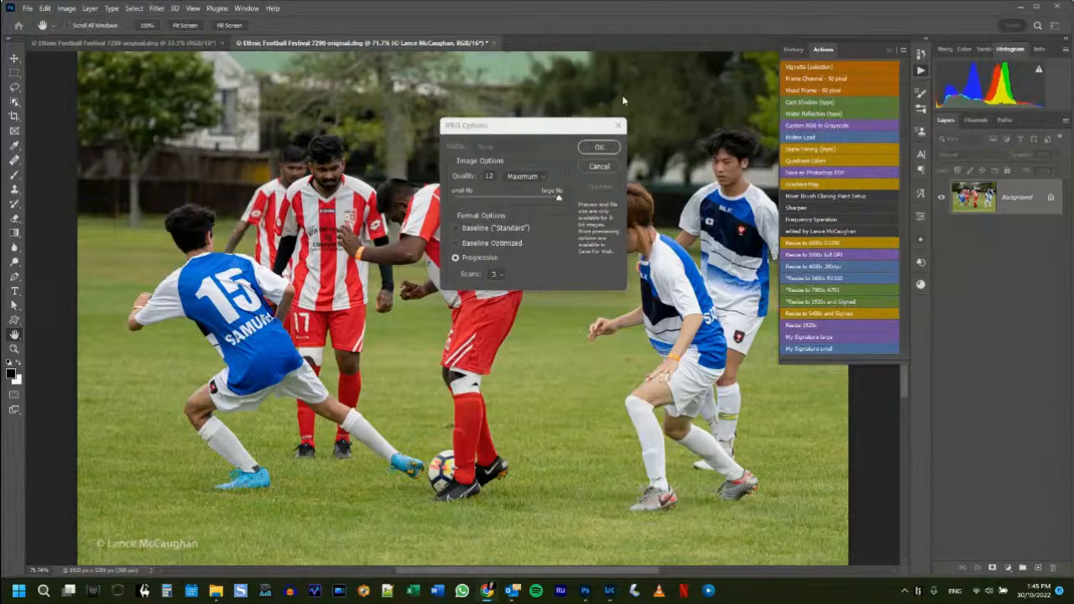
{"action": "left_click", "coordinate": [601, 149]}
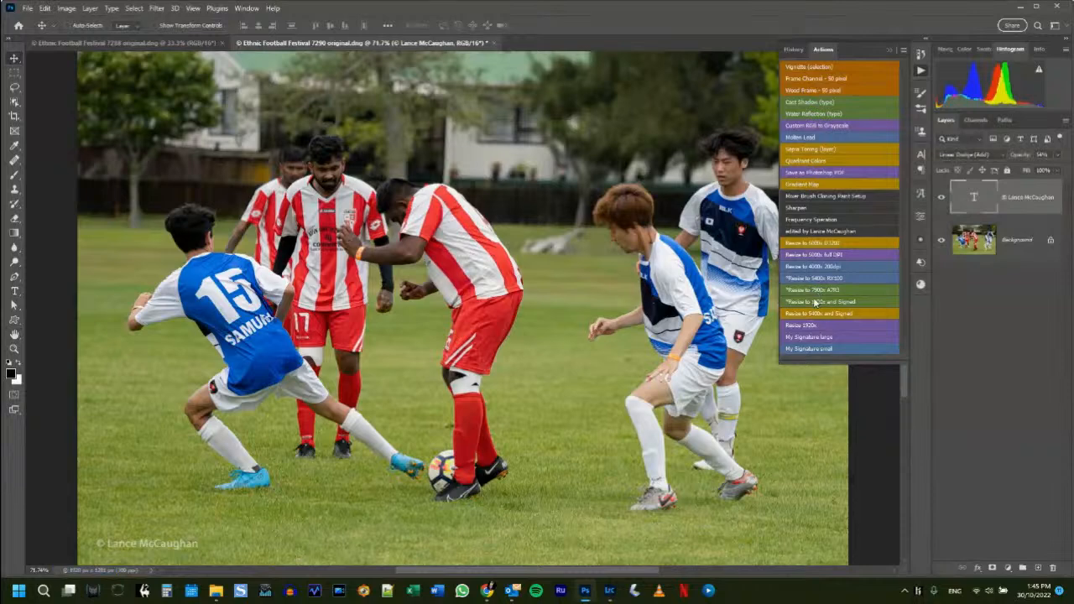
{"action": "left_click", "coordinate": [496, 43]}
{"action": "left_click", "coordinate": [541, 220]}
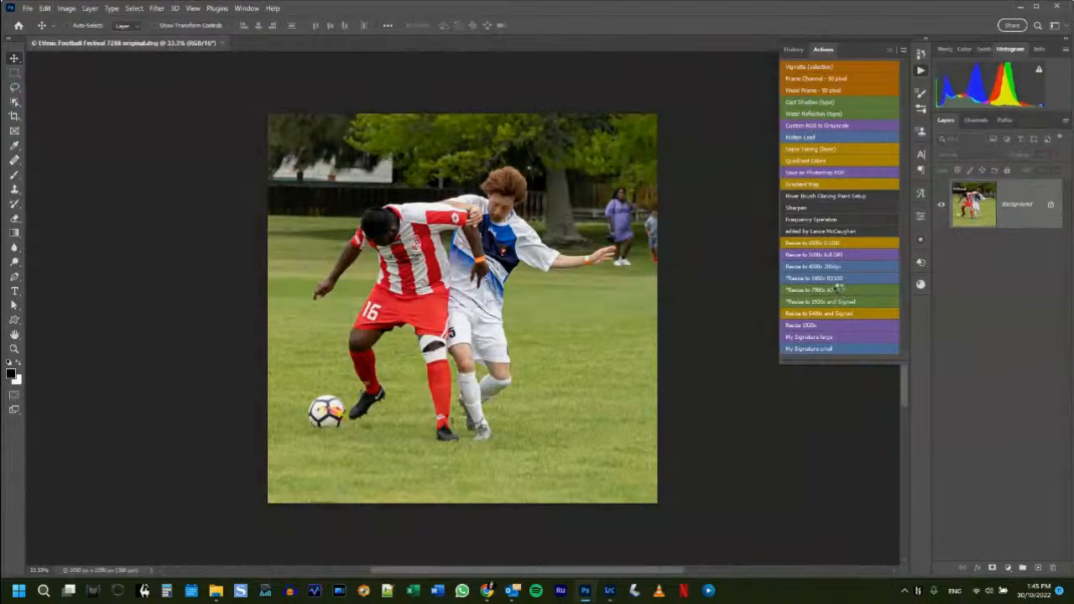
Run the Resize to 7900x action on photo 7288 and save a JPEG copy named "Ethnic Football Festival 7288 full size" at quality 12.
{"action": "left_click", "coordinate": [835, 291]}
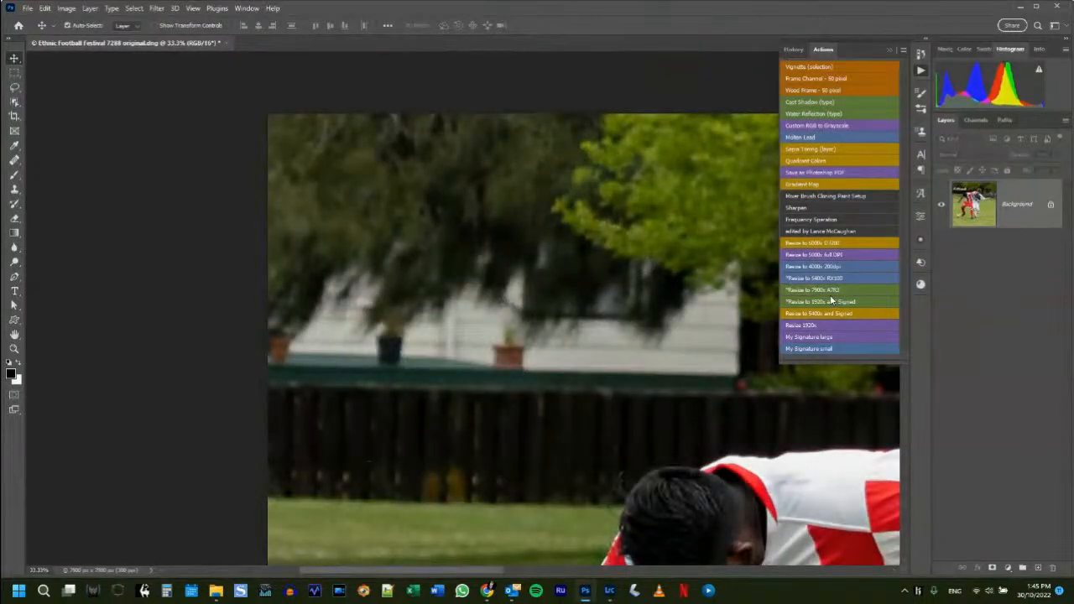
{"action": "key", "text": "ctrl+alt+s"}
{"action": "key", "text": "End"}
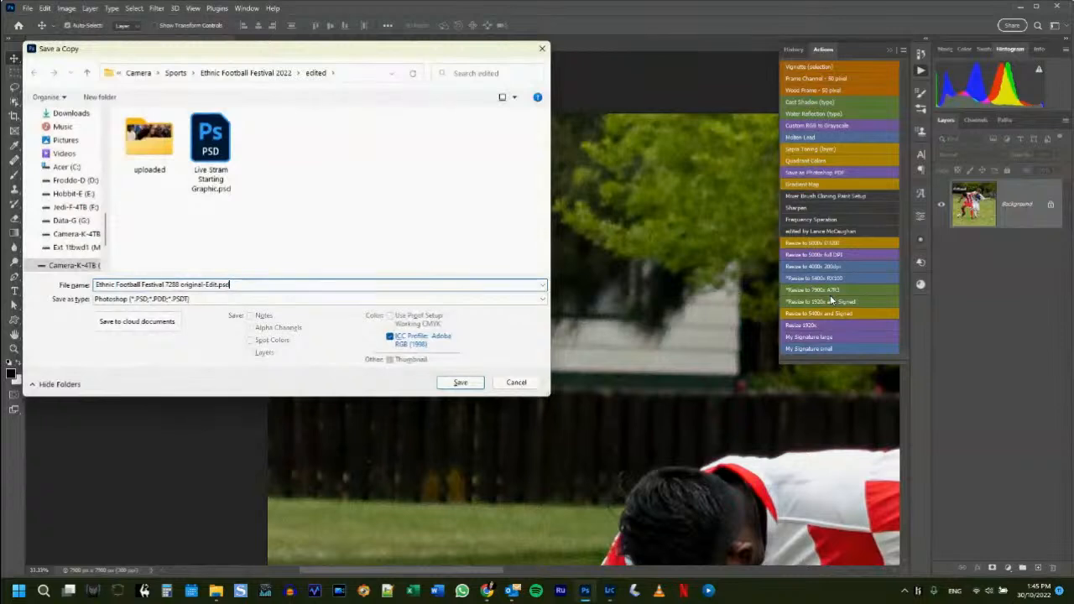
{"action": "key", "text": "ctrl+shift+Left"}
{"action": "key", "text": "ctrl+shift+Left"}
{"action": "key", "text": "ctrl+shift+Left"}
{"action": "key", "text": "ctrl+shift+Left"}
{"action": "type", "text": "full size"}
{"action": "left_click", "coordinate": [148, 301]}
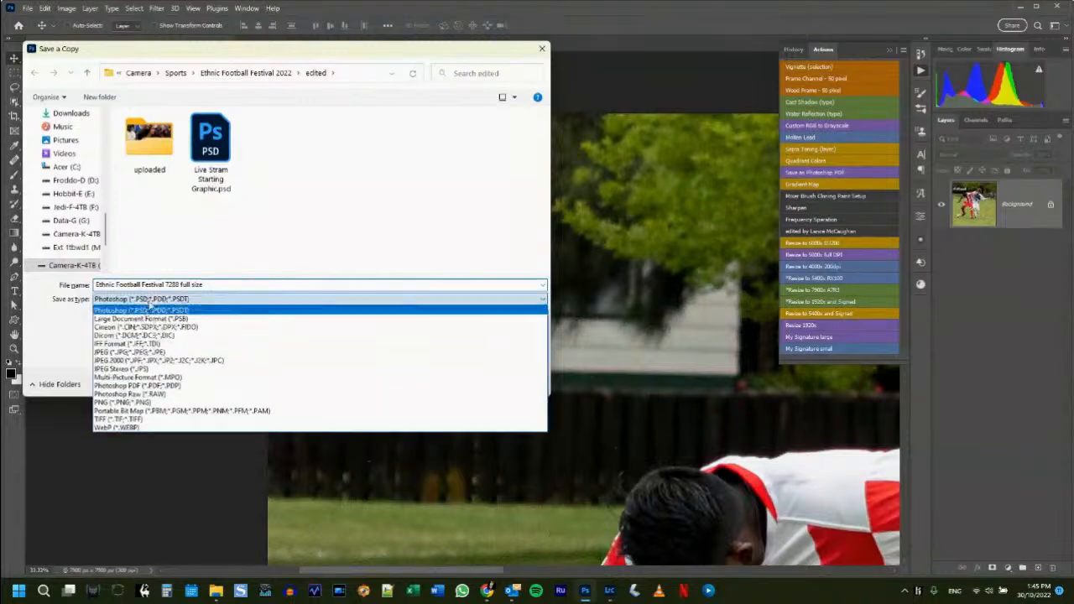
{"action": "left_click", "coordinate": [135, 352]}
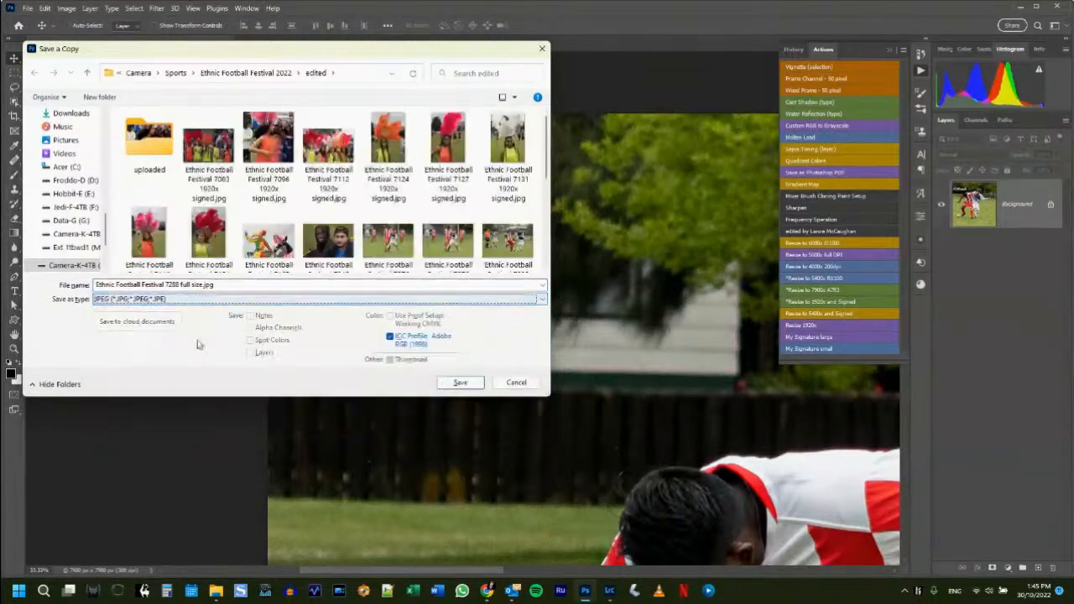
{"action": "left_click", "coordinate": [459, 381]}
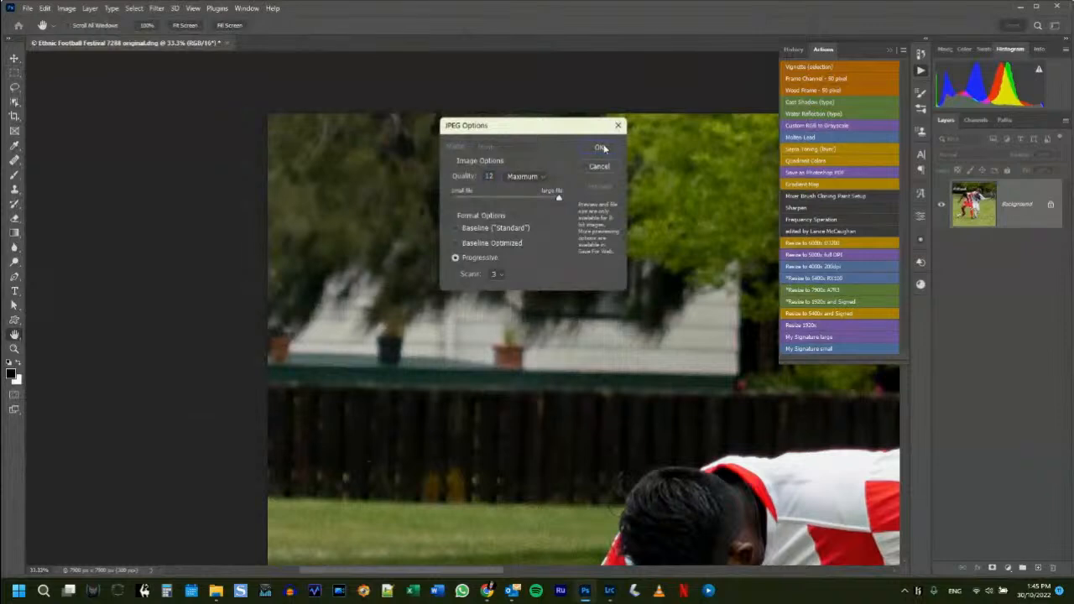
{"action": "left_click", "coordinate": [600, 148]}
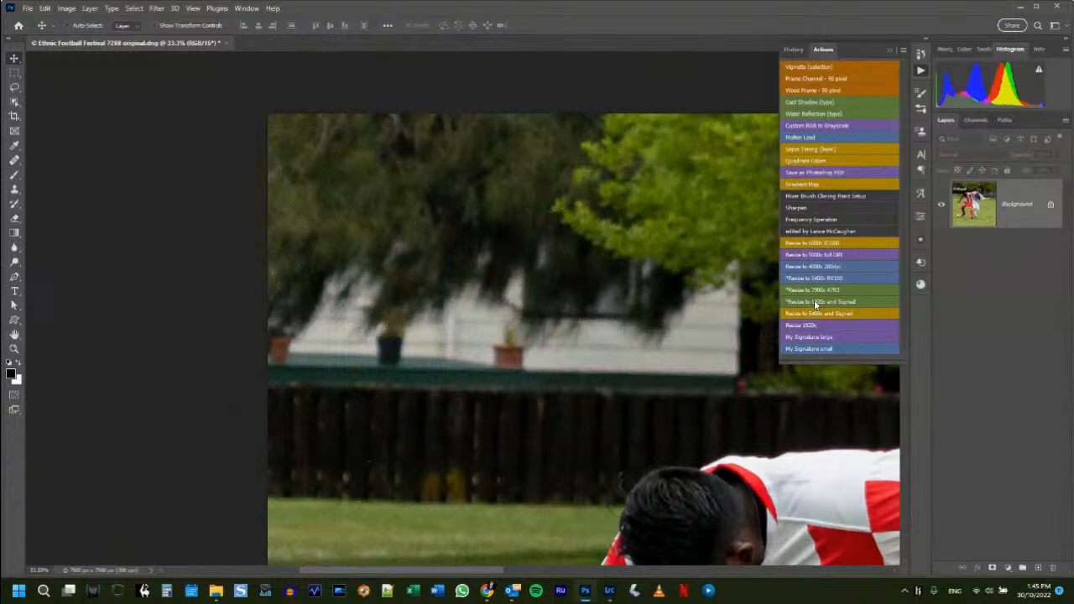
Run the Resize to 1920x and Signed action on photo 7288 and enlarge the signature to about 145%.
{"action": "left_click", "coordinate": [816, 303]}
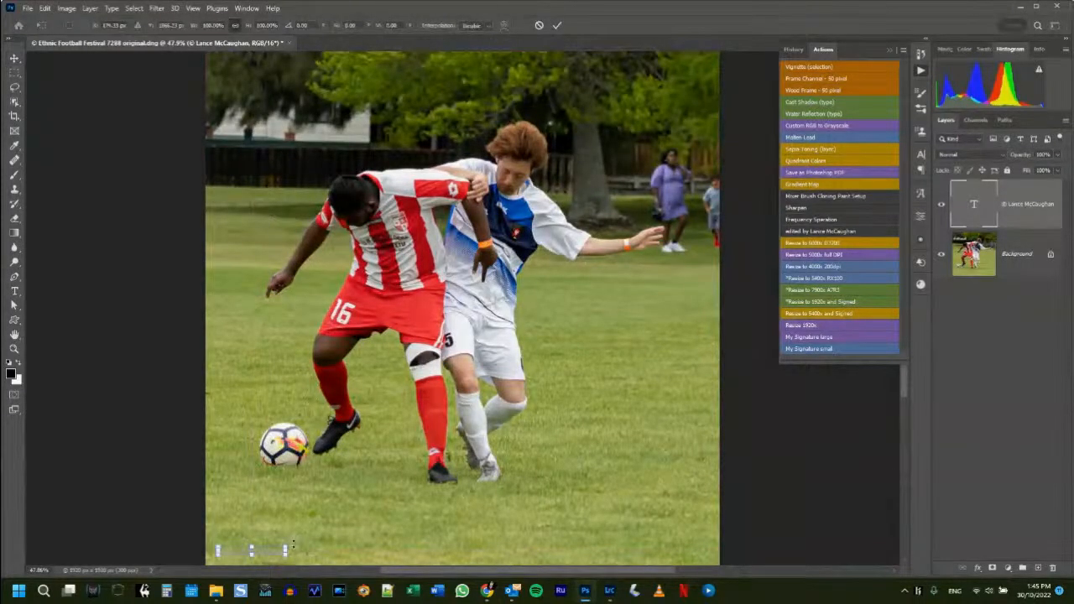
{"action": "left_click_drag", "start_coordinate": [287, 549], "coordinate": [318, 546]}
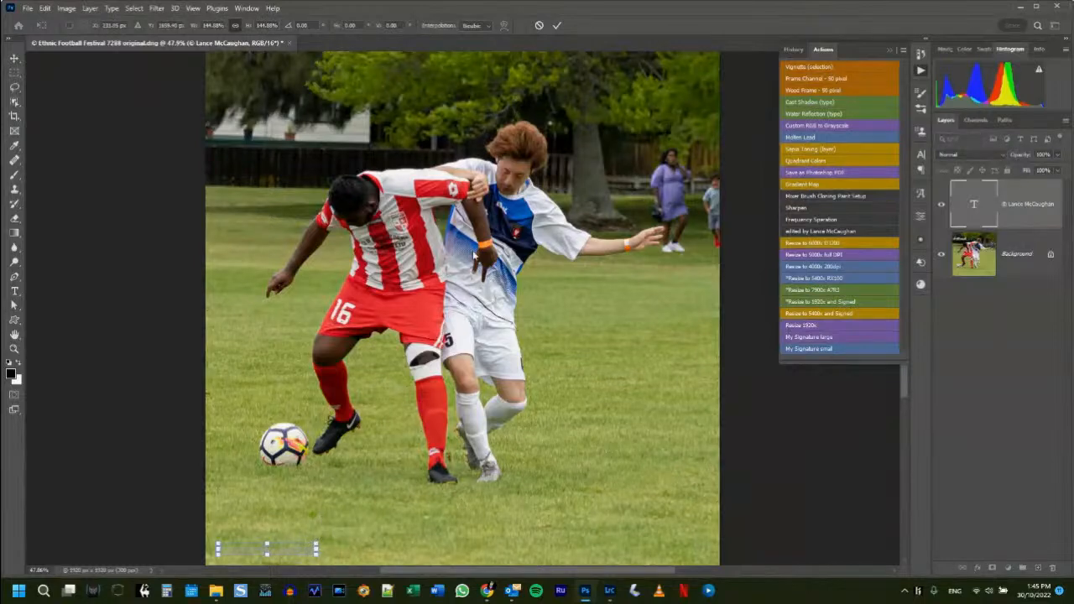
{"action": "left_click", "coordinate": [556, 25]}
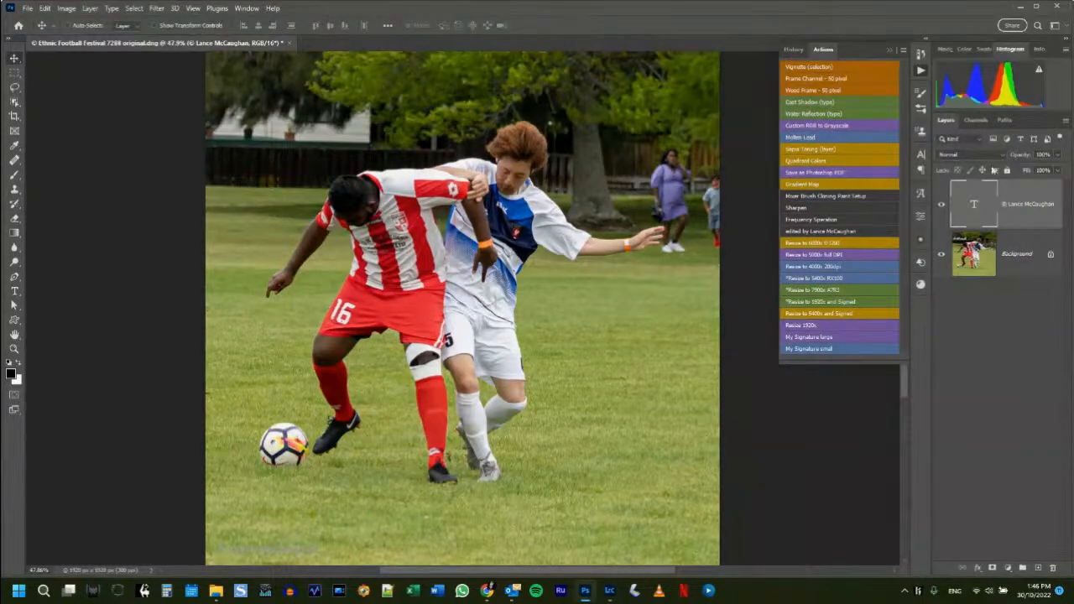
Set the 7288 signature text layer's blend mode to Linear Dodge (Add) and its opacity to 68%.
{"action": "left_click", "coordinate": [992, 157]}
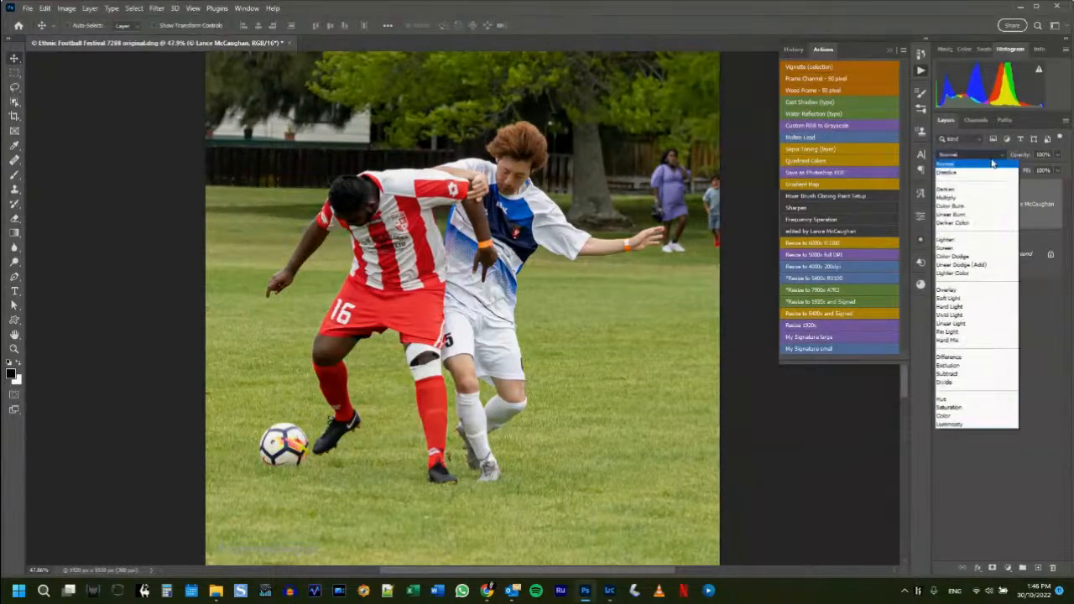
{"action": "left_click", "coordinate": [965, 264]}
{"action": "left_click_drag", "start_coordinate": [1025, 158], "coordinate": [1006, 161]}
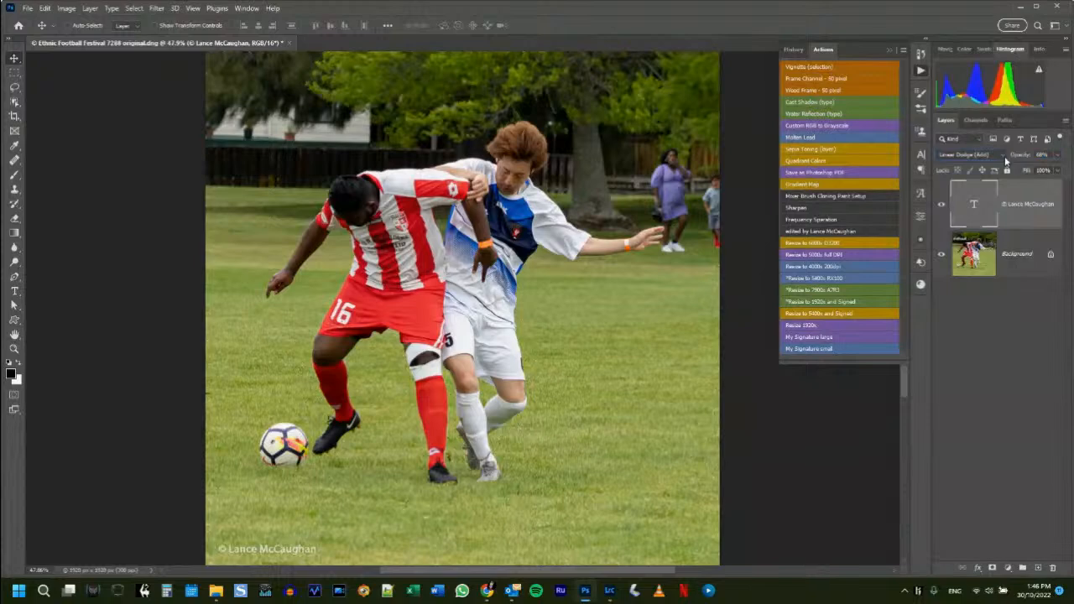
Save a JPEG copy named "Ethnic Football Festival 7288 1920x signed" and close the document without saving its changes.
{"action": "key", "text": "ctrl"}
{"action": "key", "text": "ctrl+alt+s"}
{"action": "key", "text": "End"}
{"action": "key", "text": "ctrl+shift+Left"}
{"action": "key", "text": "ctrl+shift+Left"}
{"action": "key", "text": "ctrl+shift+Left"}
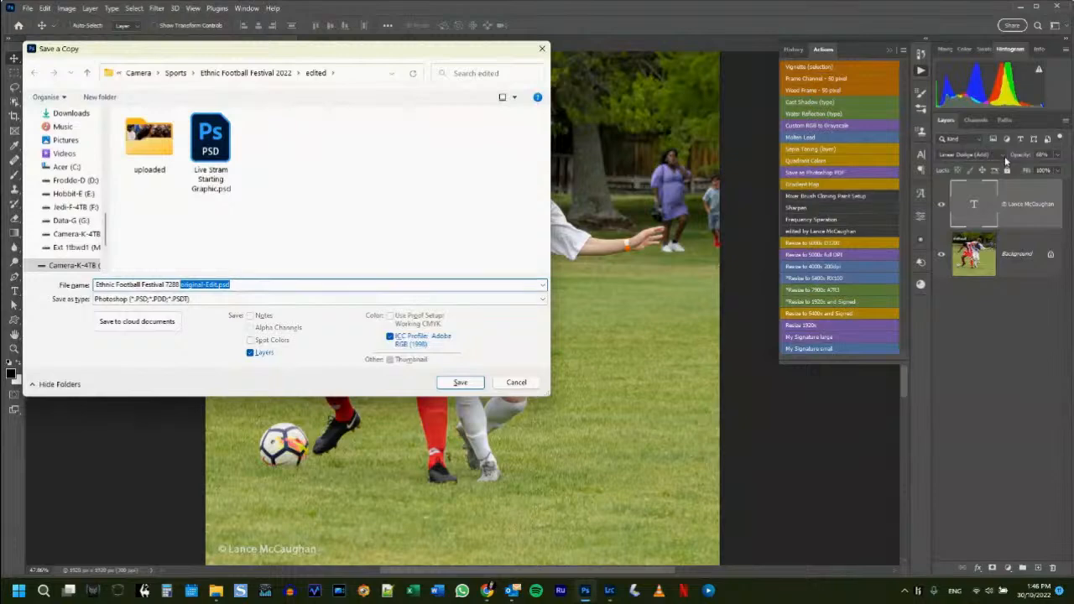
{"action": "key", "text": "BackSpace"}
{"action": "type", "text": "1920x signe"}
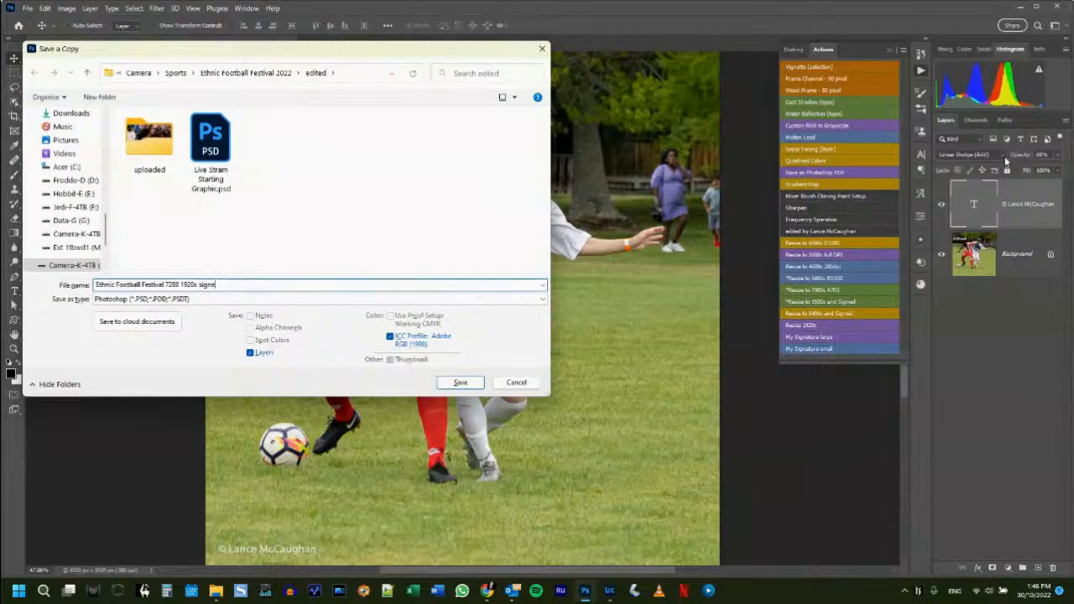
{"action": "left_click", "coordinate": [168, 299]}
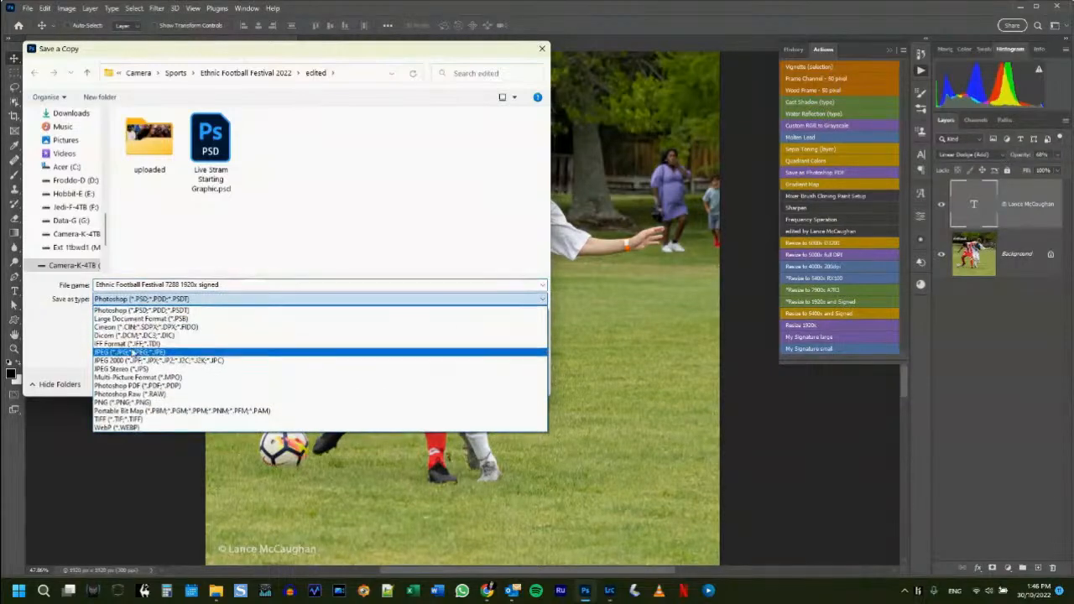
{"action": "left_click", "coordinate": [160, 351]}
{"action": "left_click", "coordinate": [475, 382]}
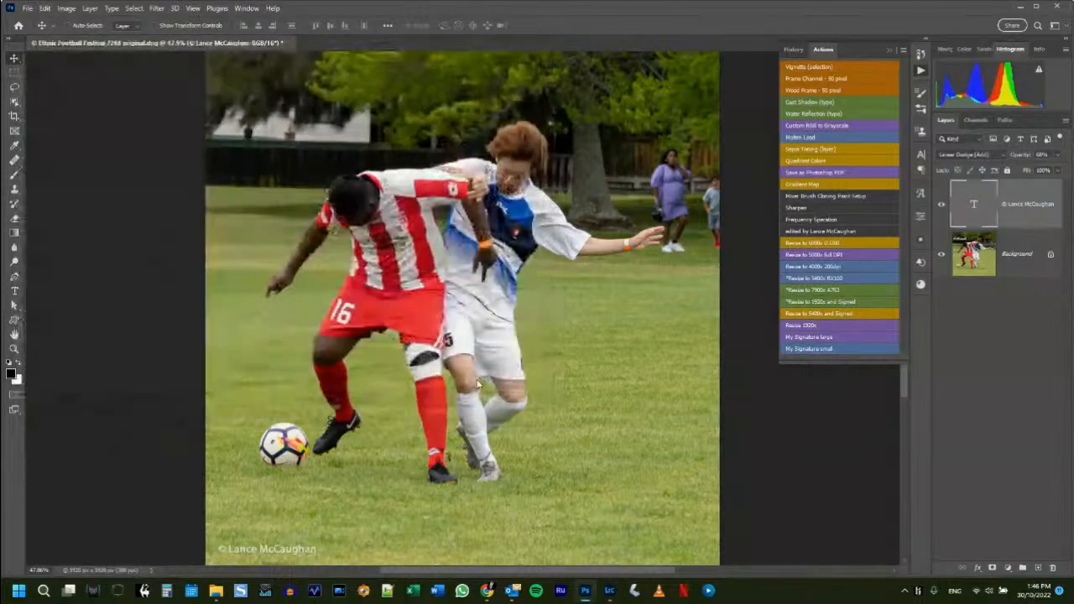
{"action": "key", "text": "Return"}
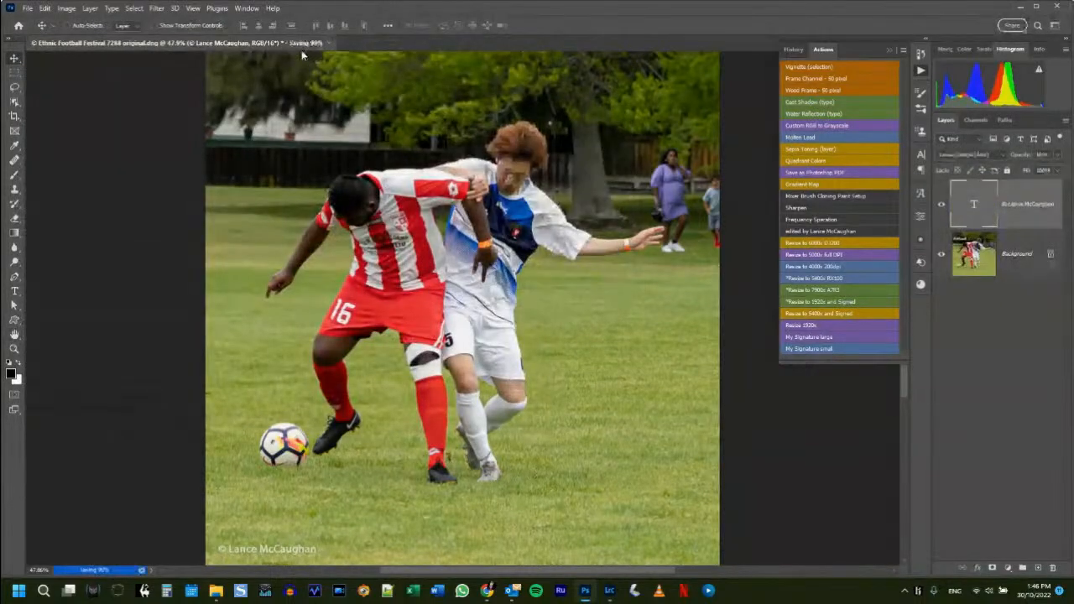
{"action": "left_click", "coordinate": [286, 42]}
{"action": "left_click", "coordinate": [530, 222]}
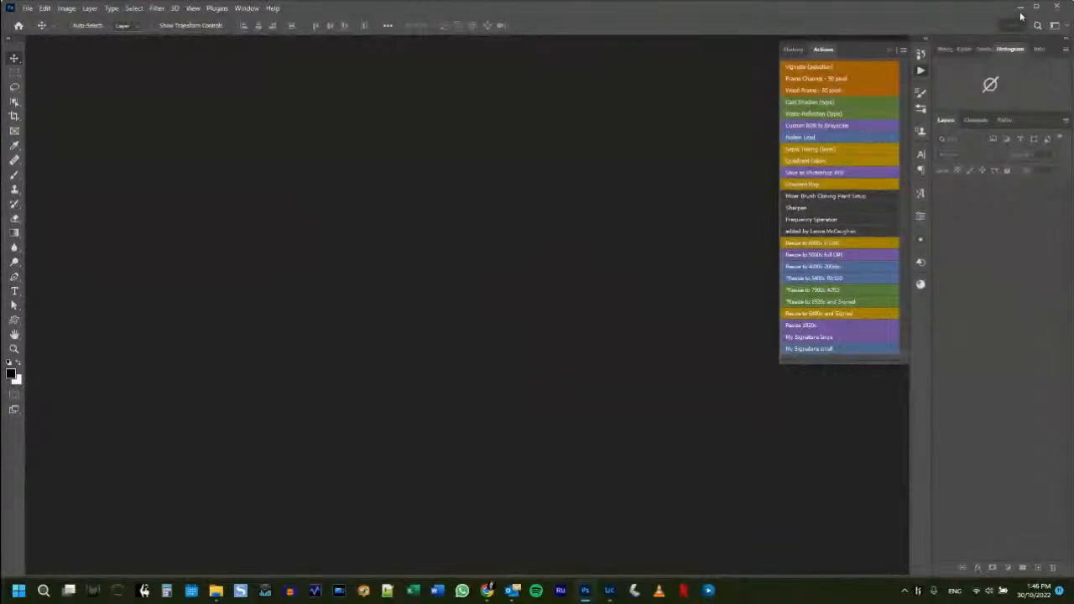
In Lightroom Classic, move the two selected finished photos into the edited folder and open photos 7292 and 7294 in Photoshop.
{"action": "left_click", "coordinate": [1026, 8]}
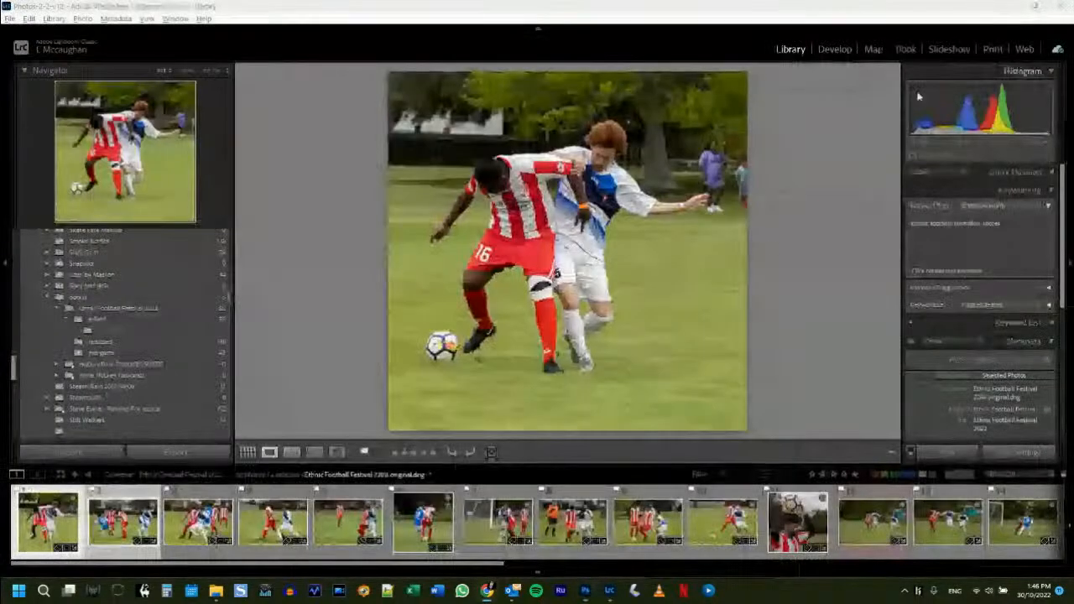
{"action": "left_click_drag", "start_coordinate": [51, 522], "coordinate": [133, 323]}
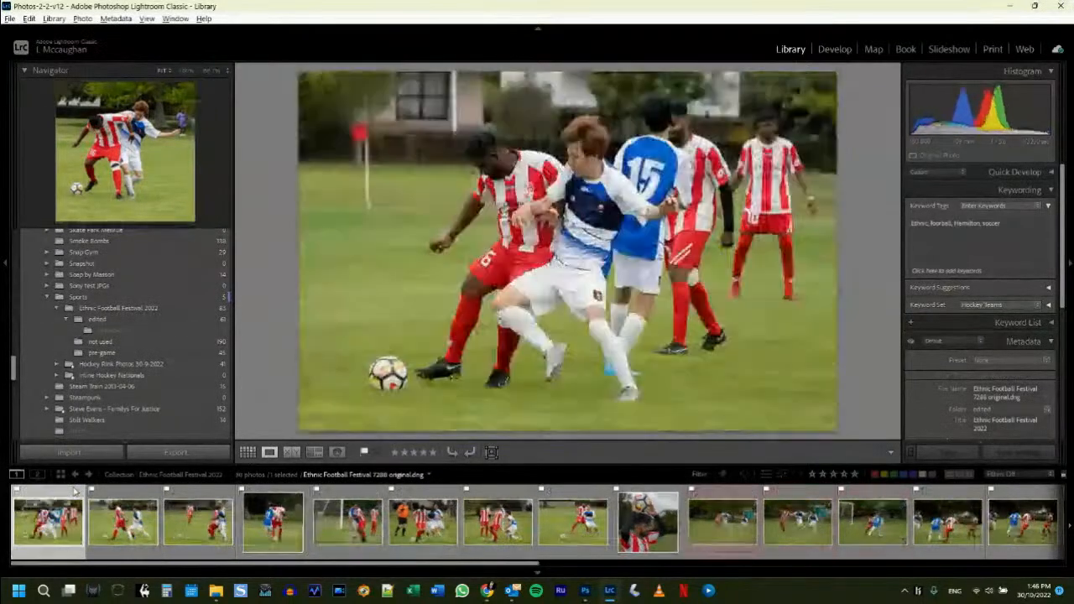
{"action": "left_click", "coordinate": [103, 526], "text": "ctrl"}
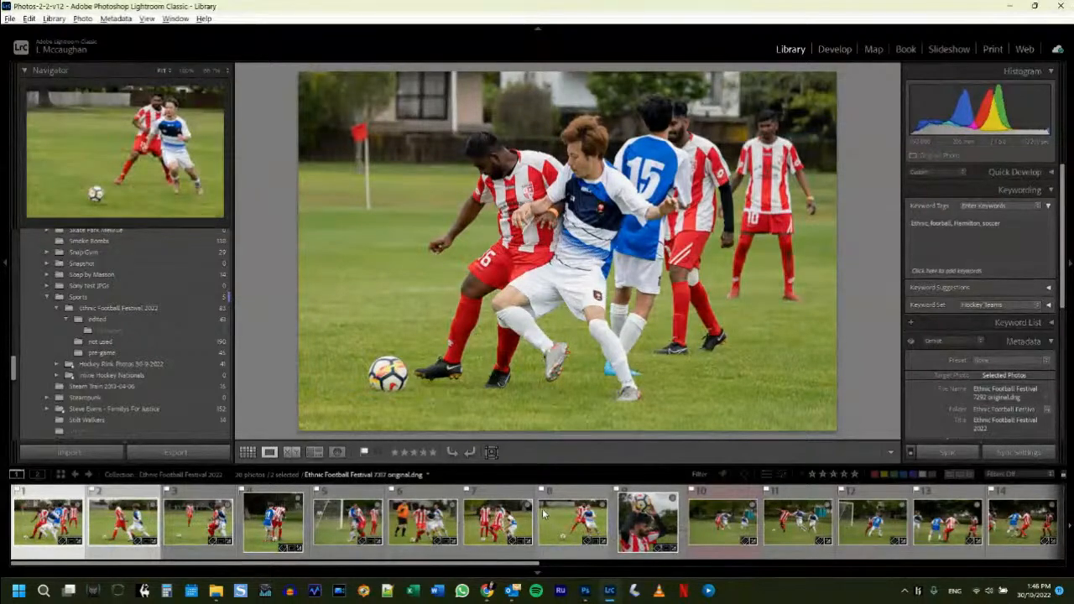
{"action": "right_click", "coordinate": [112, 510]}
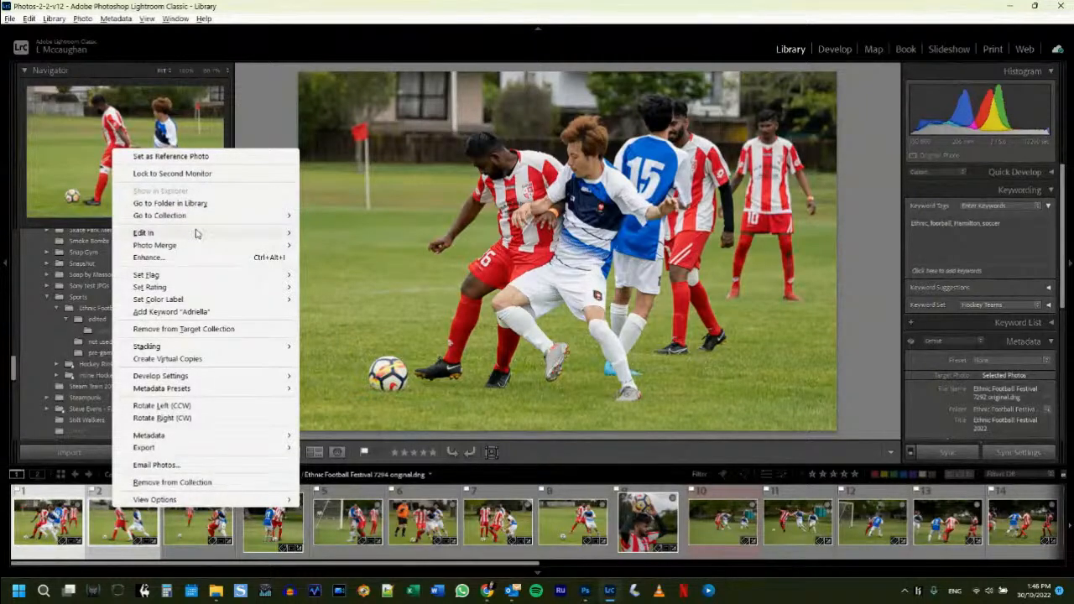
{"action": "mouse_move", "coordinate": [195, 233]}
{"action": "left_click", "coordinate": [356, 235]}
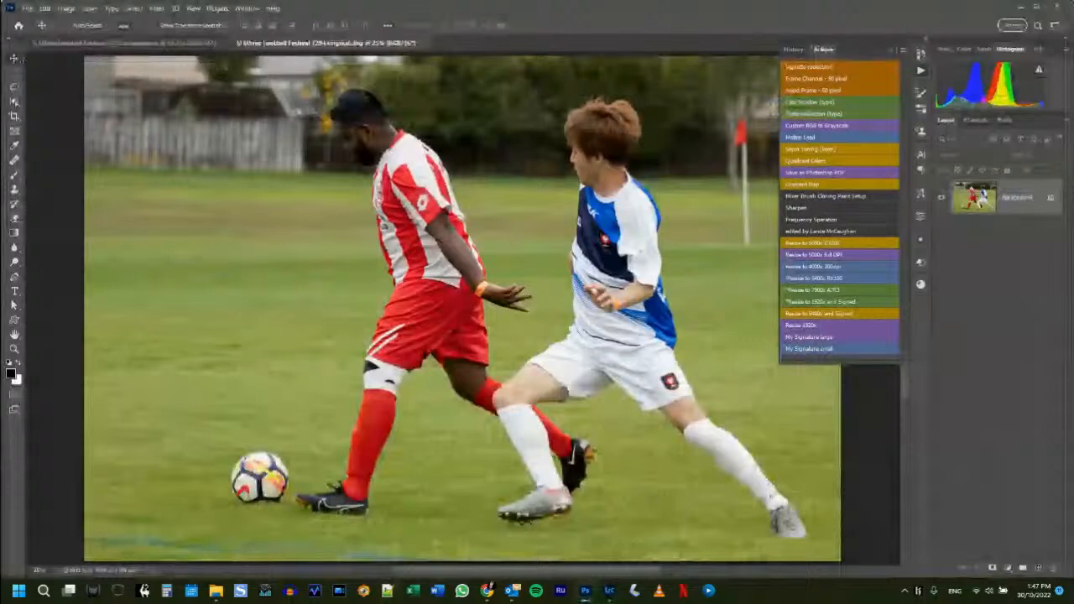
Run the Resize to 7900x action on photo 7294 and save a JPEG copy named "Ethnic Football Festival 7294 full size" at quality 12.
{"action": "left_click", "coordinate": [837, 288]}
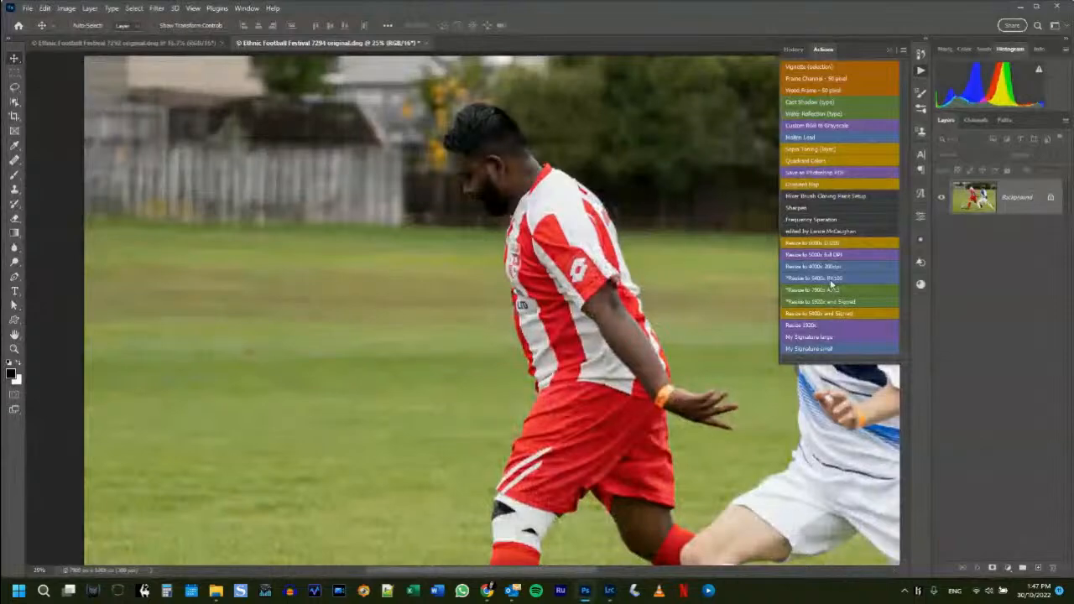
{"action": "key", "text": "End"}
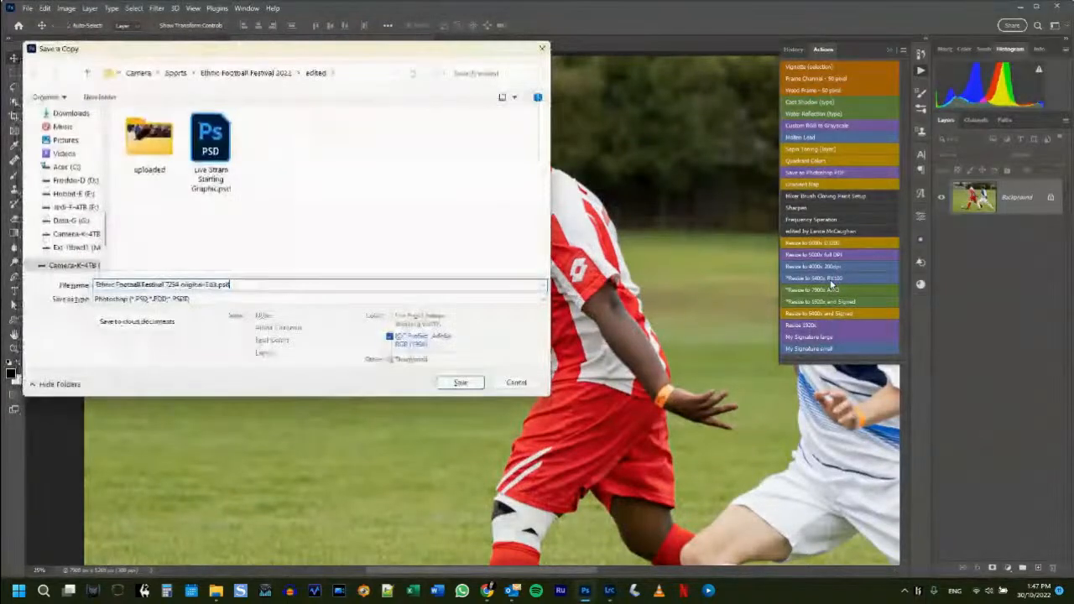
{"action": "key", "text": "ctrl+shift+Left"}
{"action": "key", "text": "ctrl+shift+Left"}
{"action": "key", "text": "ctrl+shift+Left"}
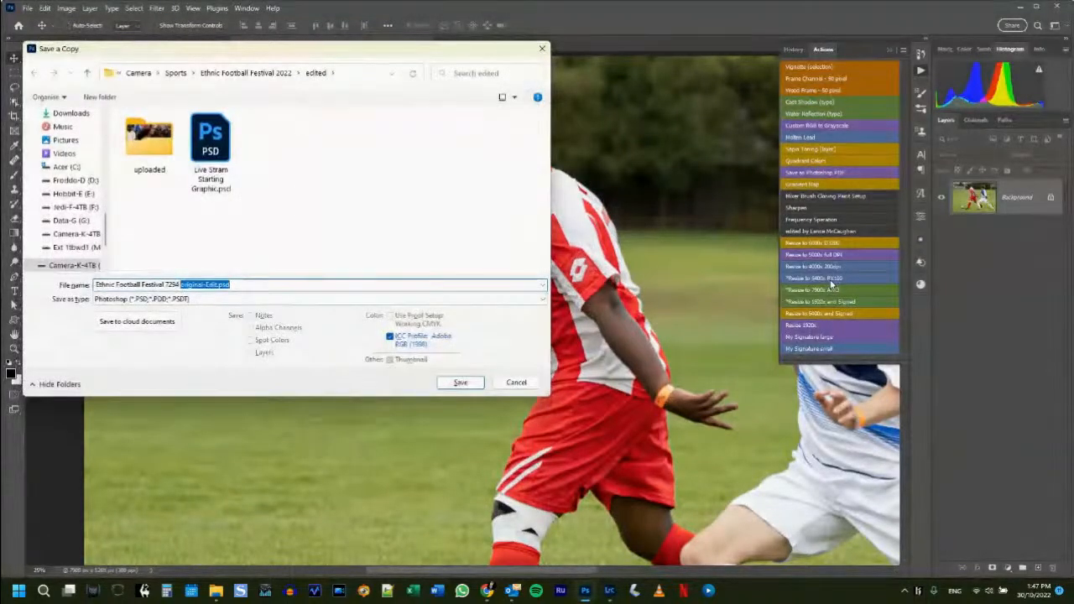
{"action": "type", "text": "full size"}
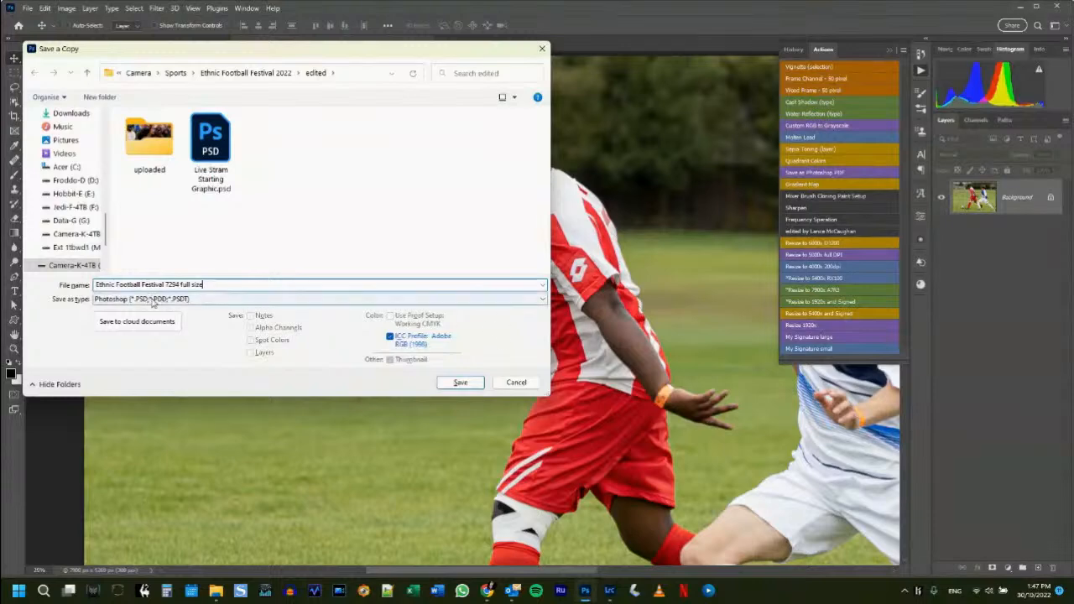
{"action": "left_click", "coordinate": [181, 299]}
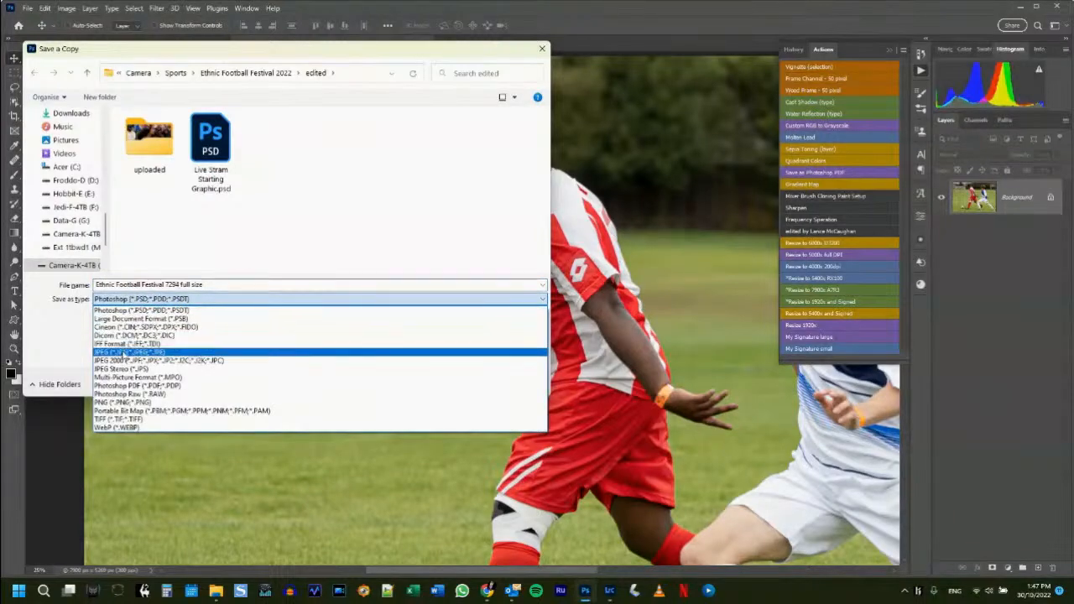
{"action": "left_click", "coordinate": [126, 351]}
{"action": "left_click", "coordinate": [453, 381]}
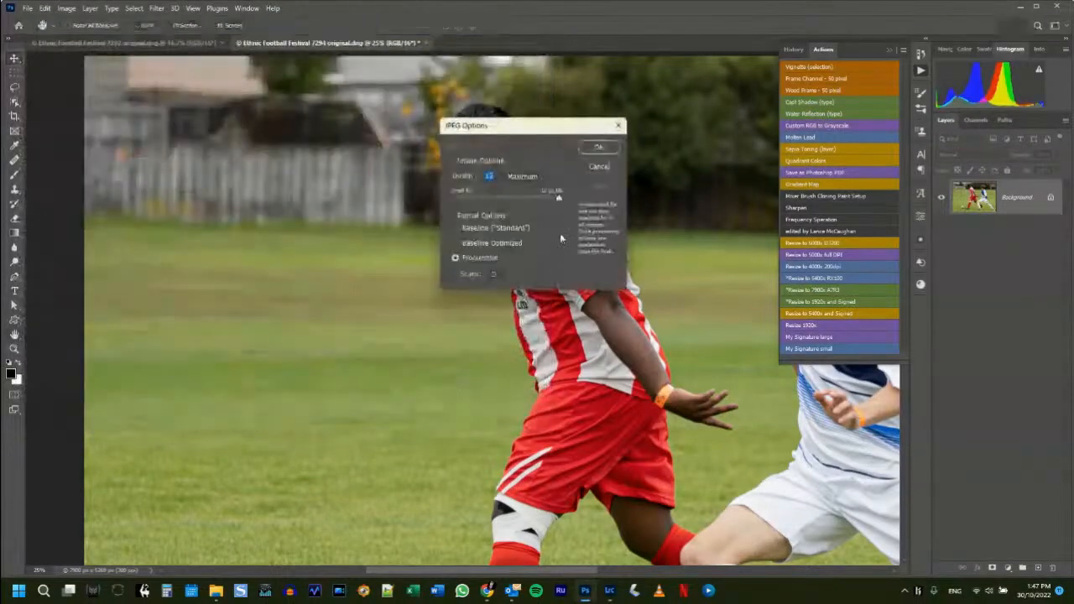
{"action": "left_click", "coordinate": [597, 149]}
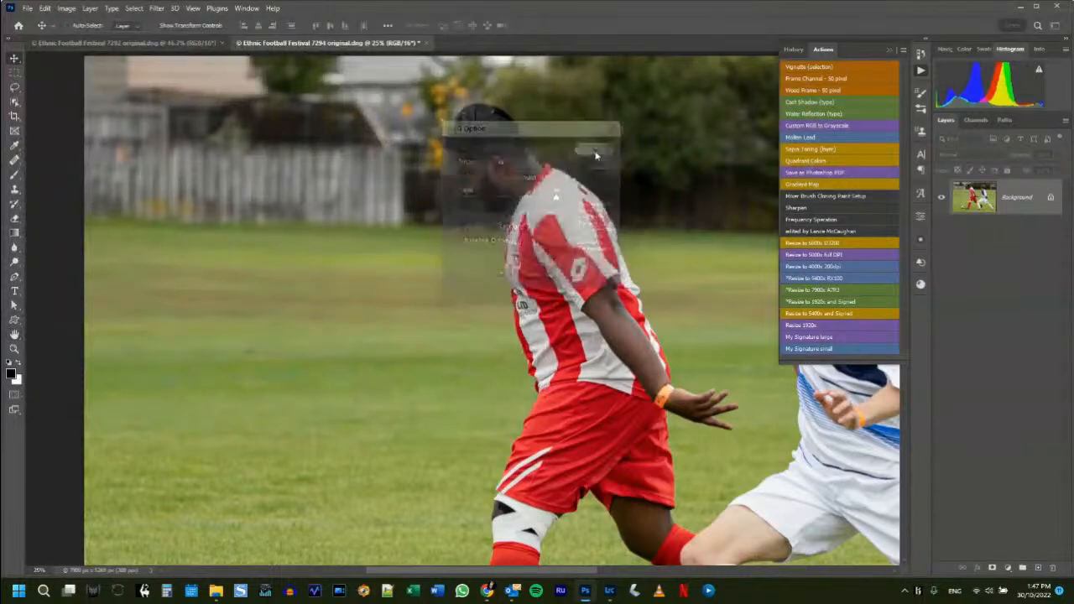
Run the Resize to 1920x and Signed action on photo 7294 and set the signature layer to Linear Dodge (Add) at 52% opacity.
{"action": "left_click", "coordinate": [829, 304]}
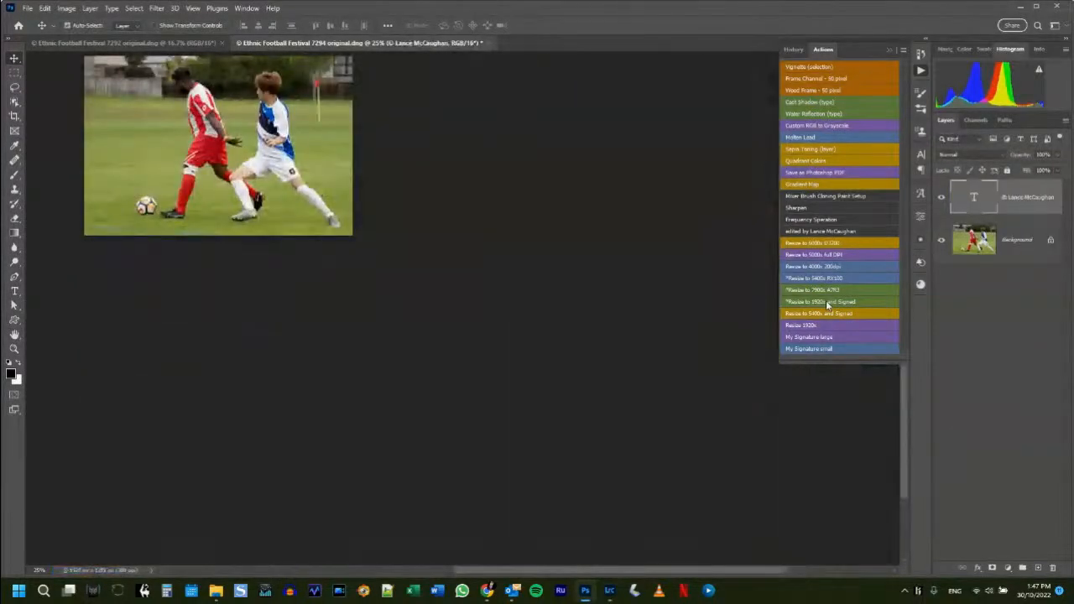
{"action": "key", "text": "ctrl+0"}
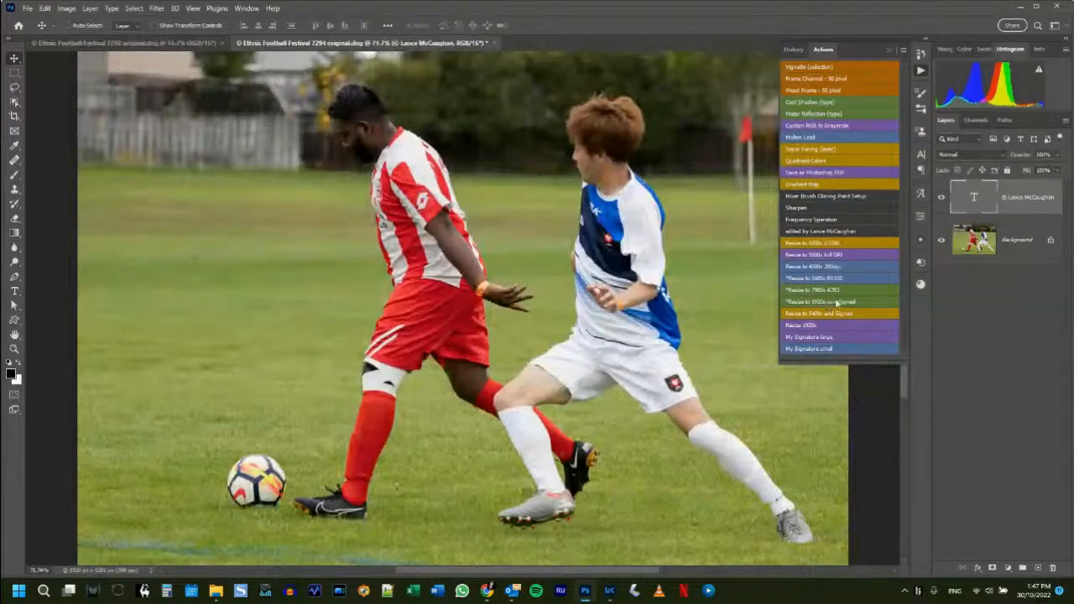
{"action": "left_click", "coordinate": [971, 154]}
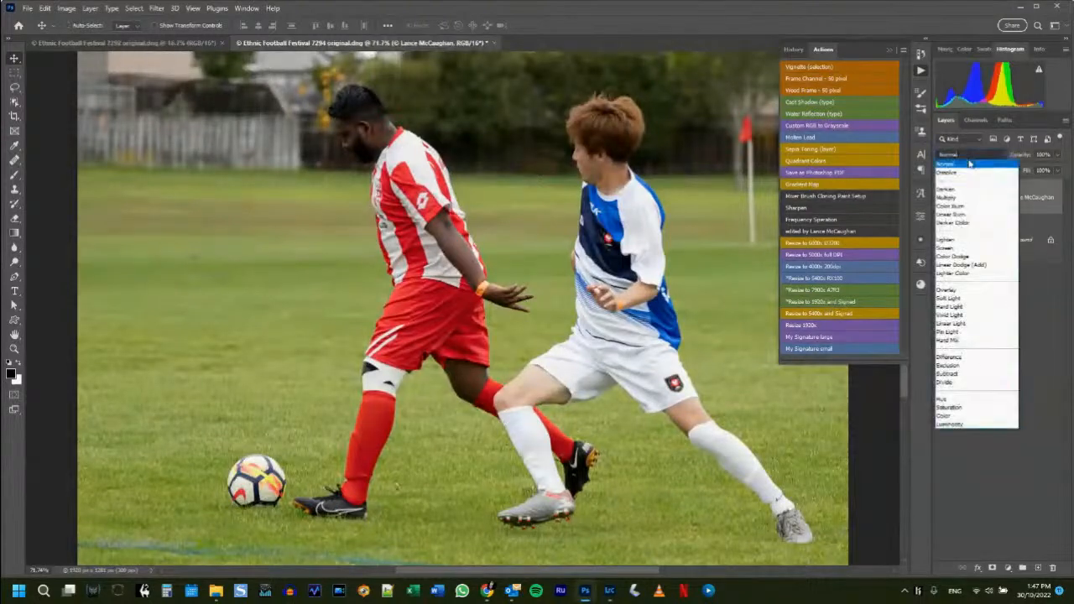
{"action": "left_click", "coordinate": [969, 265]}
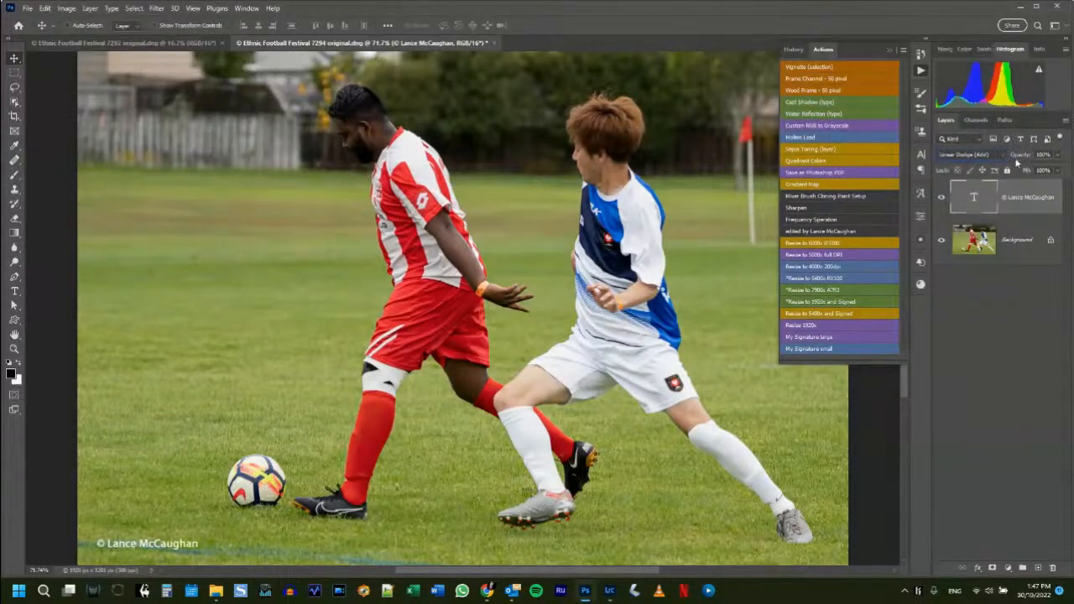
{"action": "left_click_drag", "start_coordinate": [1017, 162], "coordinate": [1000, 165]}
Save a JPEG copy named "Ethnic Football Festival 7294 1920x signed" at quality 12 and close the document without saving its changes.
{"action": "key", "text": "ctrl+alt+s"}
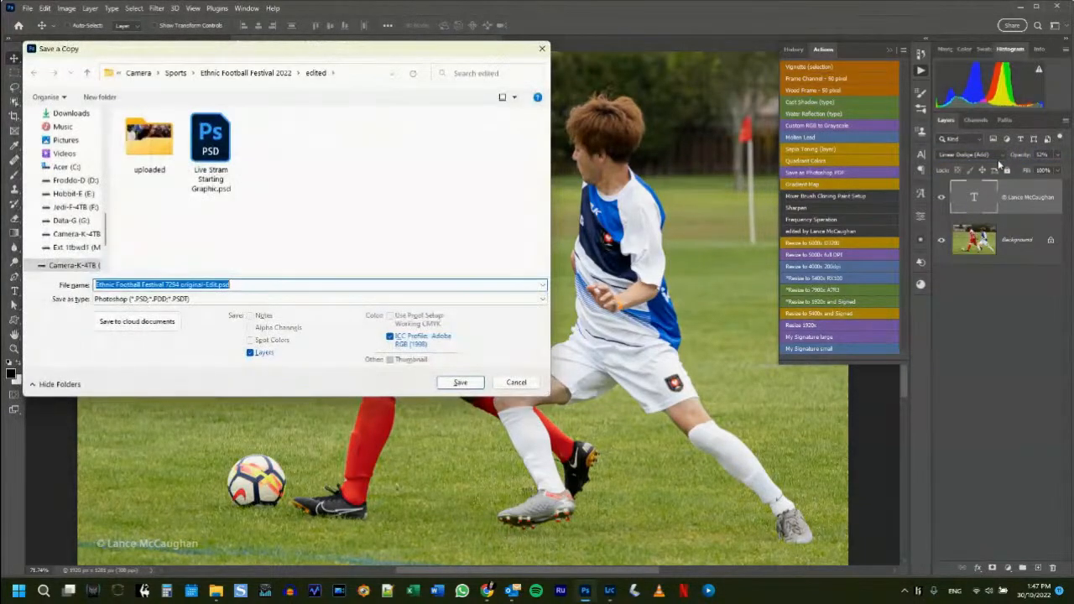
{"action": "key", "text": "End"}
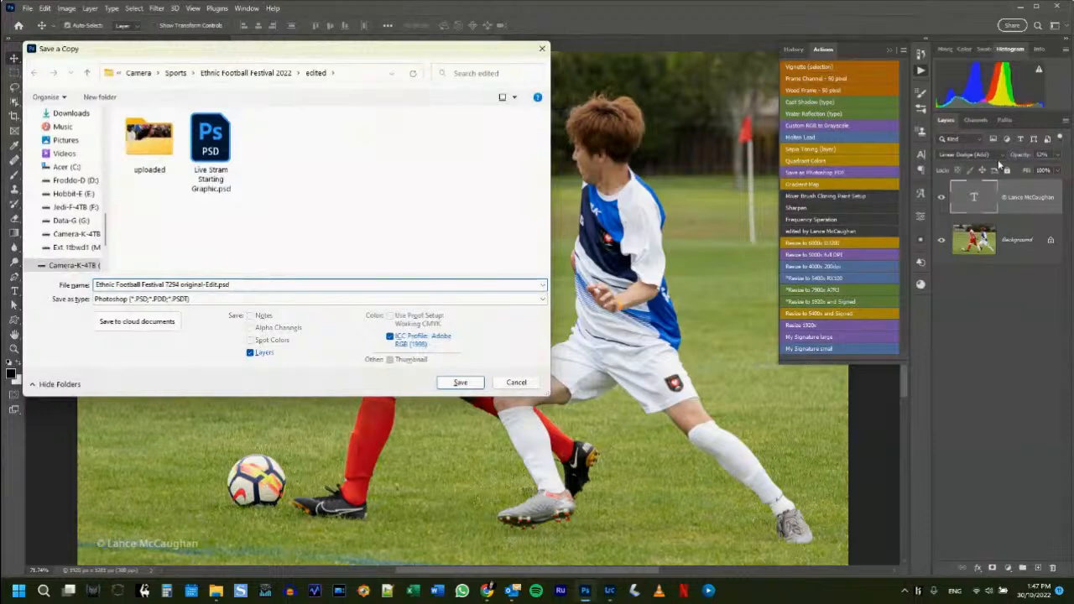
{"action": "key", "text": "ctrl+shift+Left"}
{"action": "key", "text": "ctrl+shift+Left"}
{"action": "key", "text": "ctrl+shift+Left"}
{"action": "type", "text": "1920x s"}
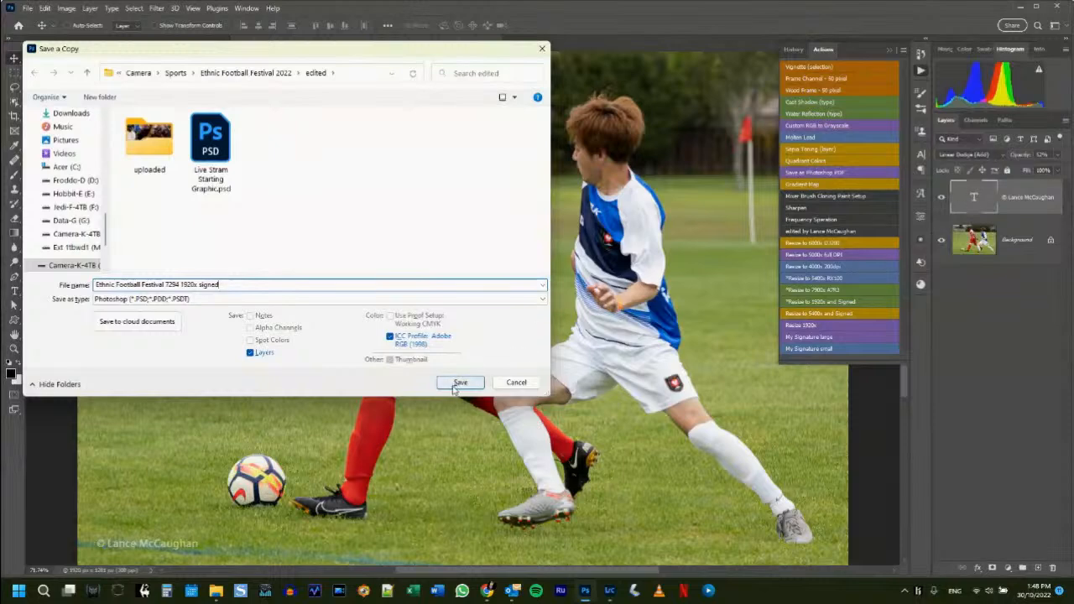
{"action": "left_click", "coordinate": [160, 299]}
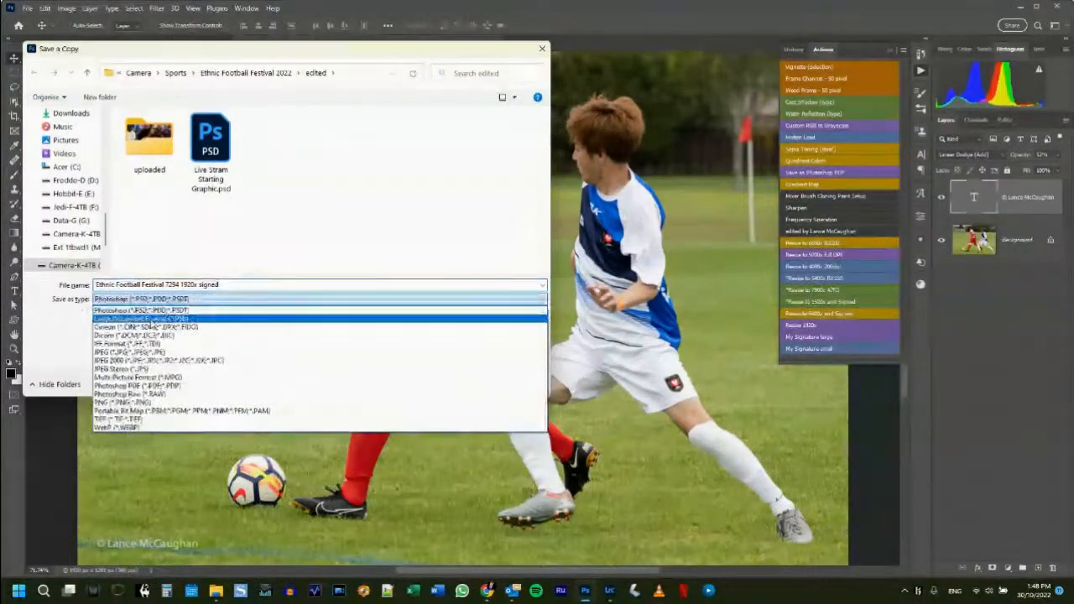
{"action": "left_click", "coordinate": [139, 363]}
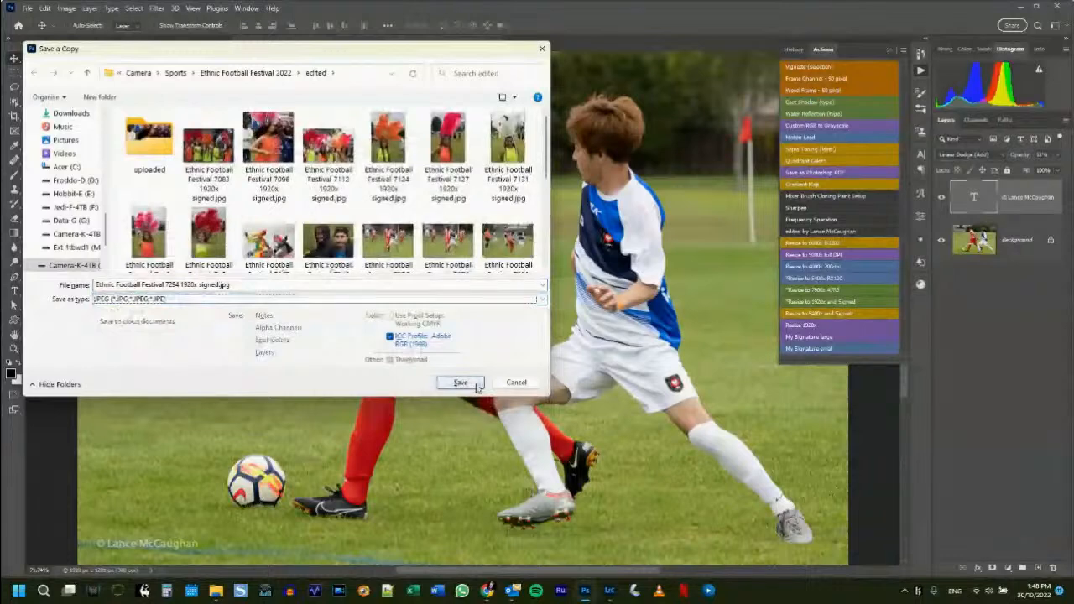
{"action": "left_click", "coordinate": [475, 385]}
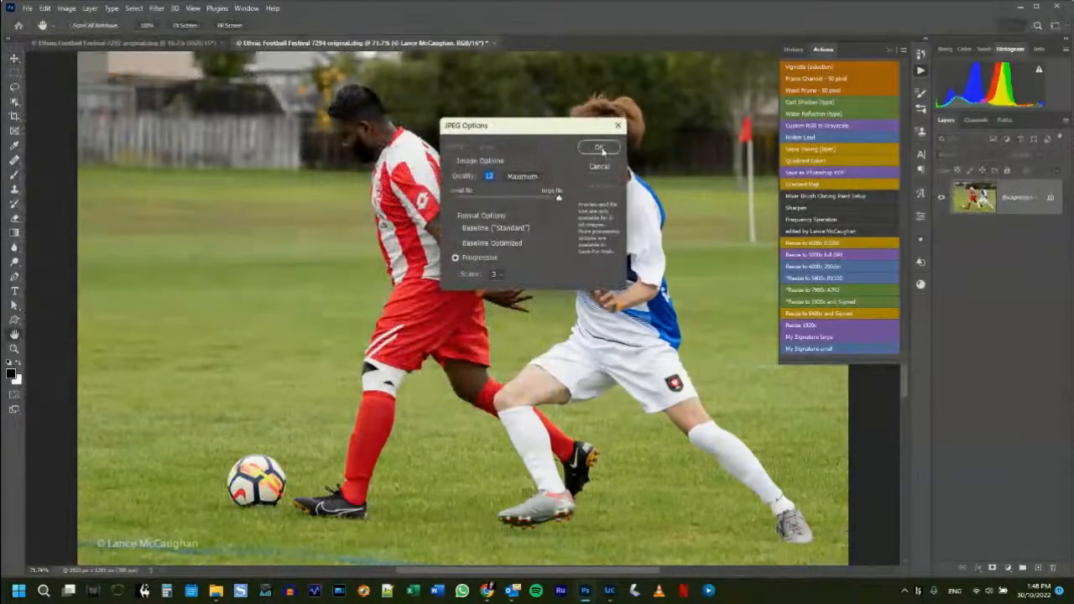
{"action": "left_click", "coordinate": [599, 148]}
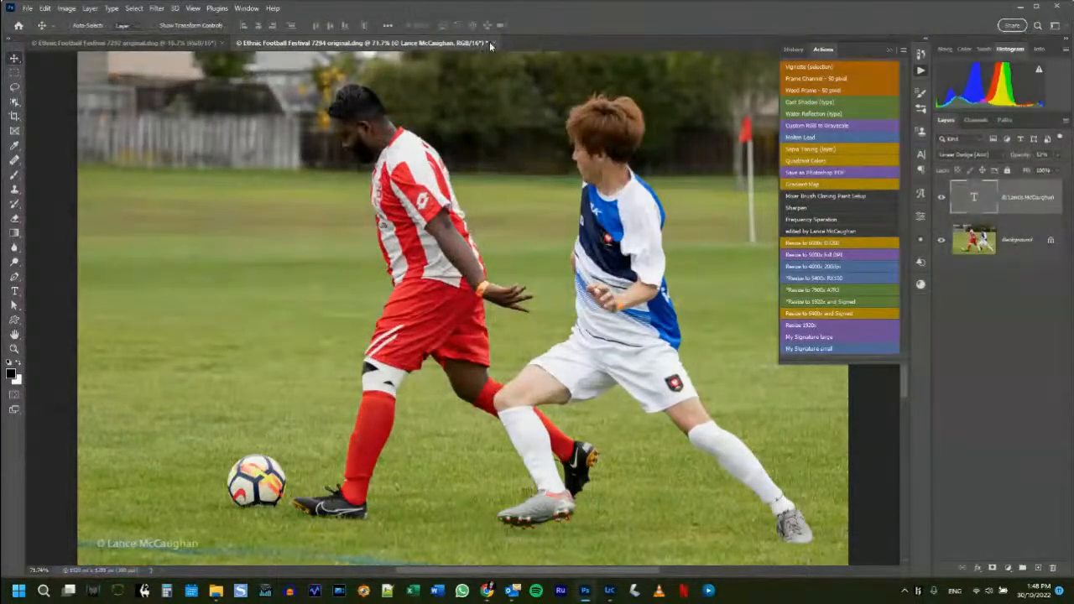
{"action": "left_click", "coordinate": [494, 44]}
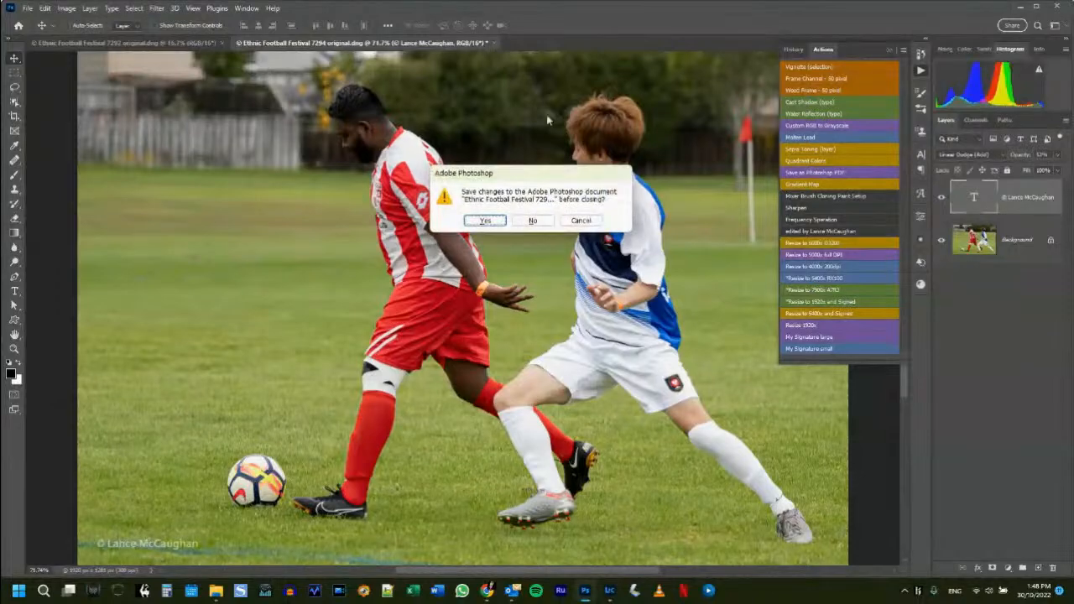
{"action": "left_click", "coordinate": [534, 222]}
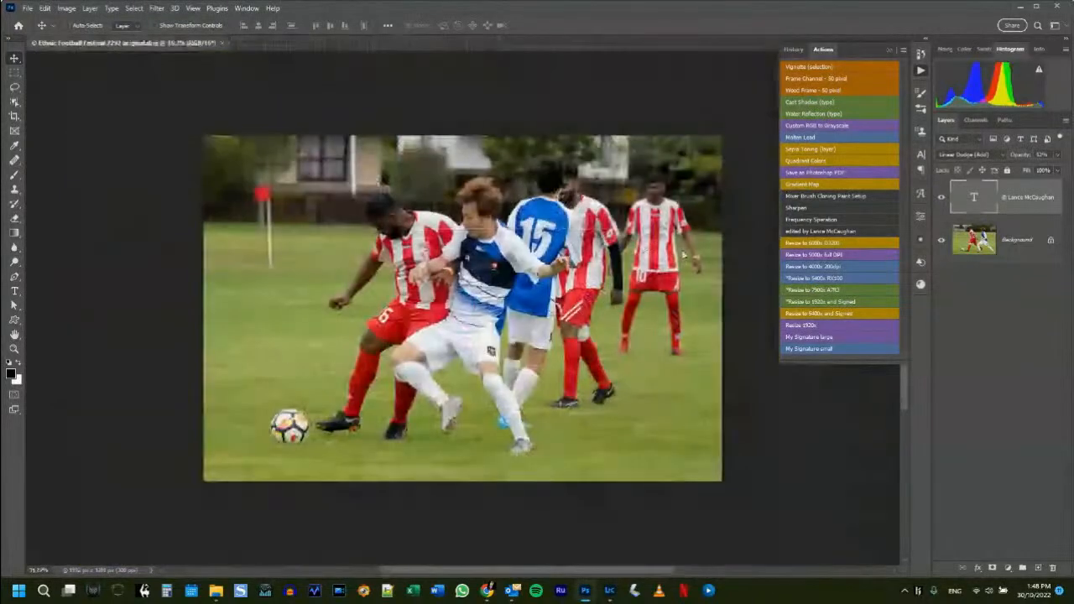
Run the Resize to 7900x action on photo 7292 and save a JPEG copy named "Ethnic Football Festival 7292 full size" at quality 12.
{"action": "left_click", "coordinate": [849, 290]}
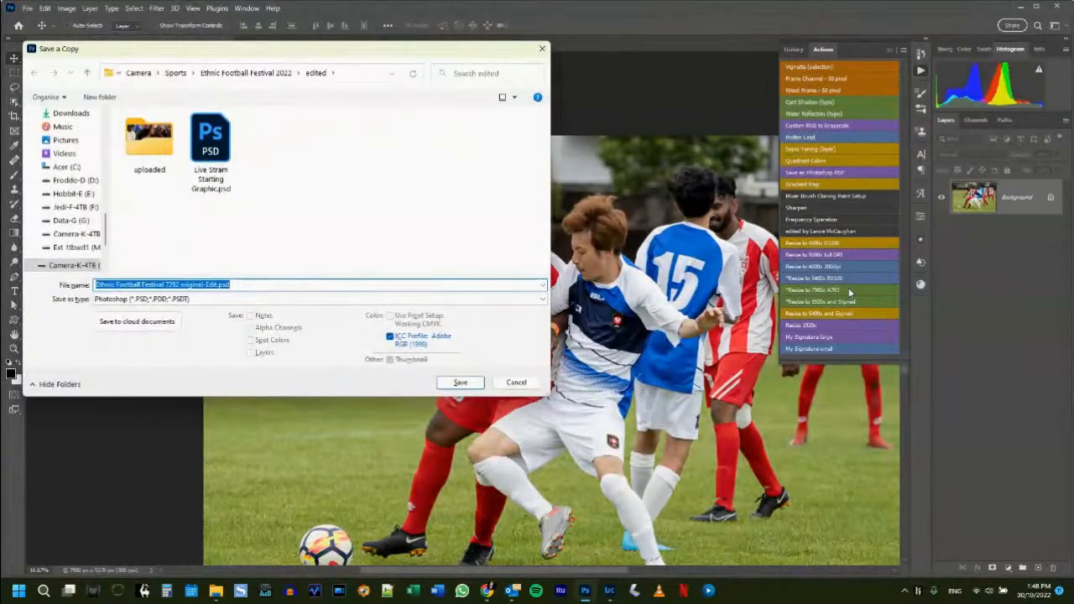
{"action": "key", "text": "Right"}
{"action": "key", "text": "shift+Left"}
{"action": "key", "text": "shift+Left"}
{"action": "key", "text": "shift+Left"}
{"action": "key", "text": "shift+Left"}
{"action": "key", "text": "shift+Left"}
{"action": "key", "text": "shift+Left"}
{"action": "key", "text": "shift+Left"}
{"action": "key", "text": "shift+Left"}
{"action": "key", "text": "shift+Left"}
{"action": "key", "text": "shift+Left"}
{"action": "key", "text": "shift+Left"}
{"action": "key", "text": "shift+Left"}
{"action": "key", "text": "shift+Left"}
{"action": "key", "text": "shift+Left"}
{"action": "key", "text": "shift+Left"}
{"action": "key", "text": "shift+Left"}
{"action": "key", "text": "shift+Left"}
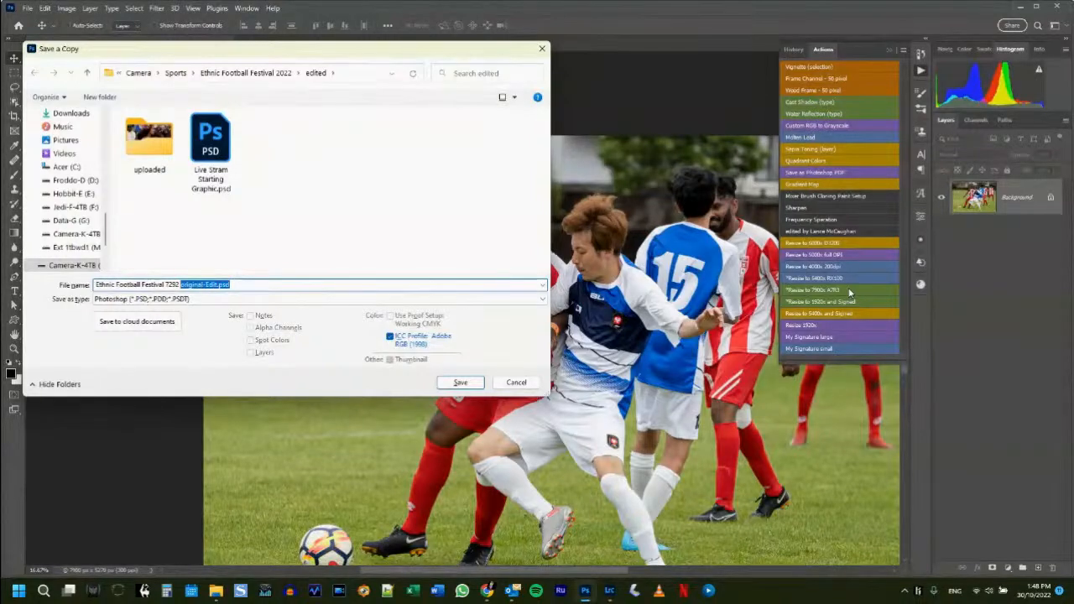
{"action": "type", "text": "full size"}
{"action": "left_click", "coordinate": [195, 298]}
{"action": "left_click", "coordinate": [160, 352]}
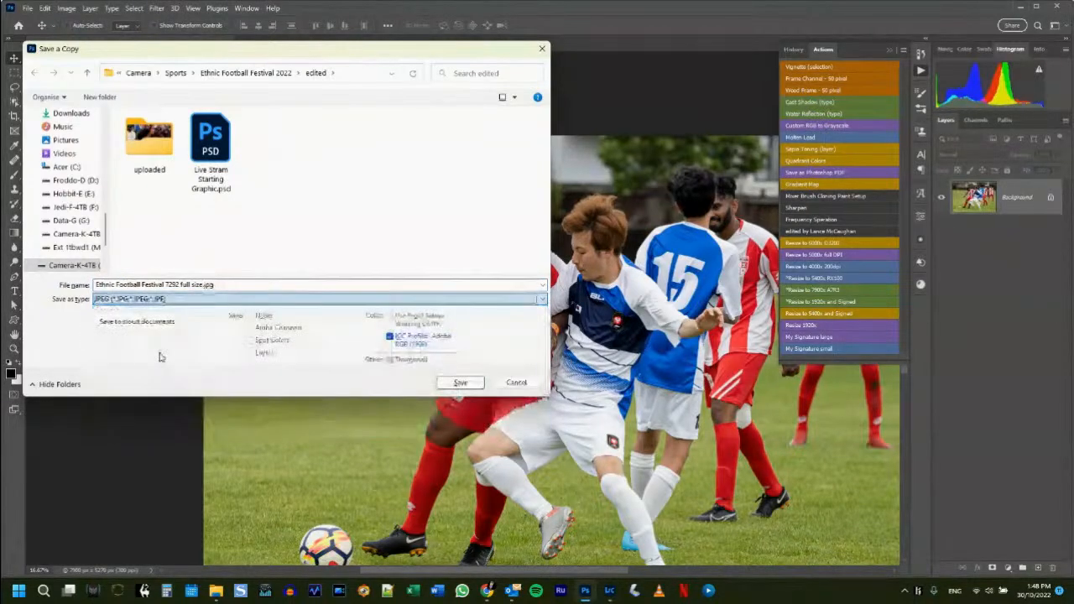
{"action": "left_click", "coordinate": [467, 387]}
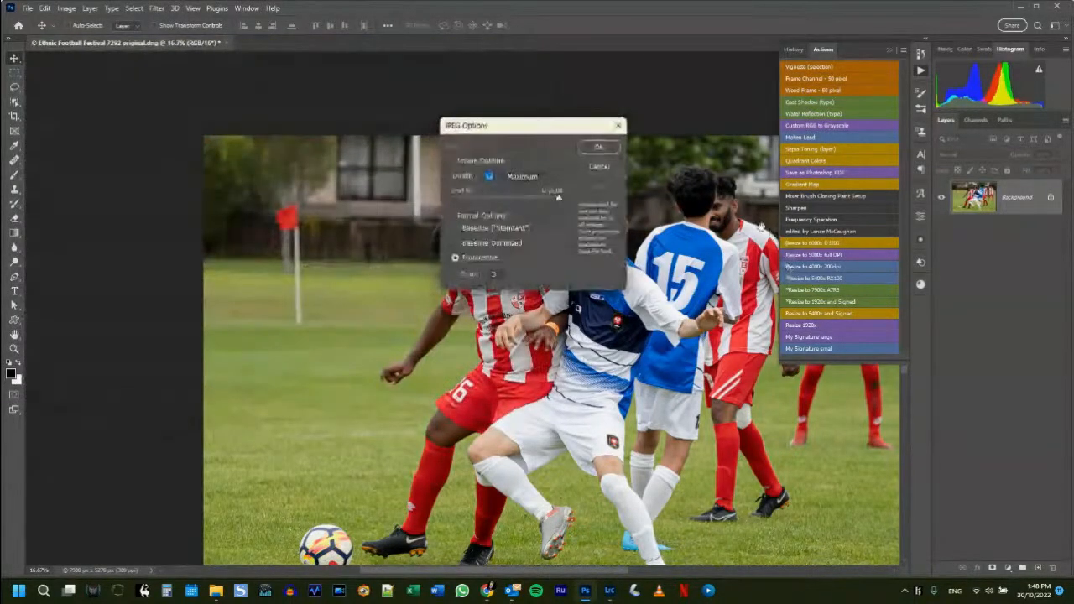
Run the Resize to 1920x and Signed action on photo 7292 and set the signature layer to Linear Dodge (Add) at 62% opacity.
{"action": "left_click", "coordinate": [849, 301]}
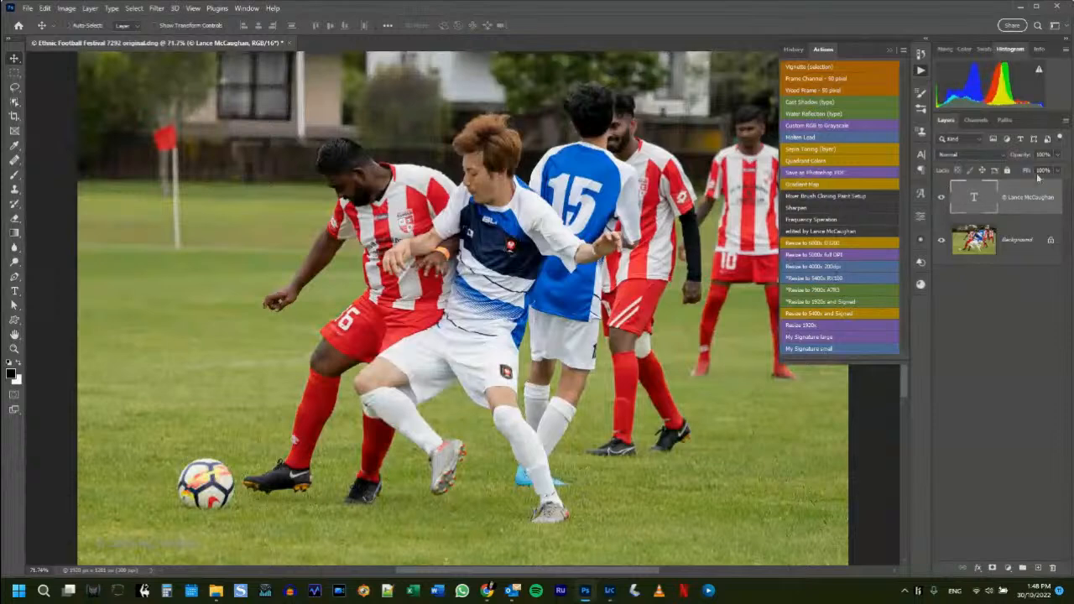
{"action": "left_click", "coordinate": [998, 156]}
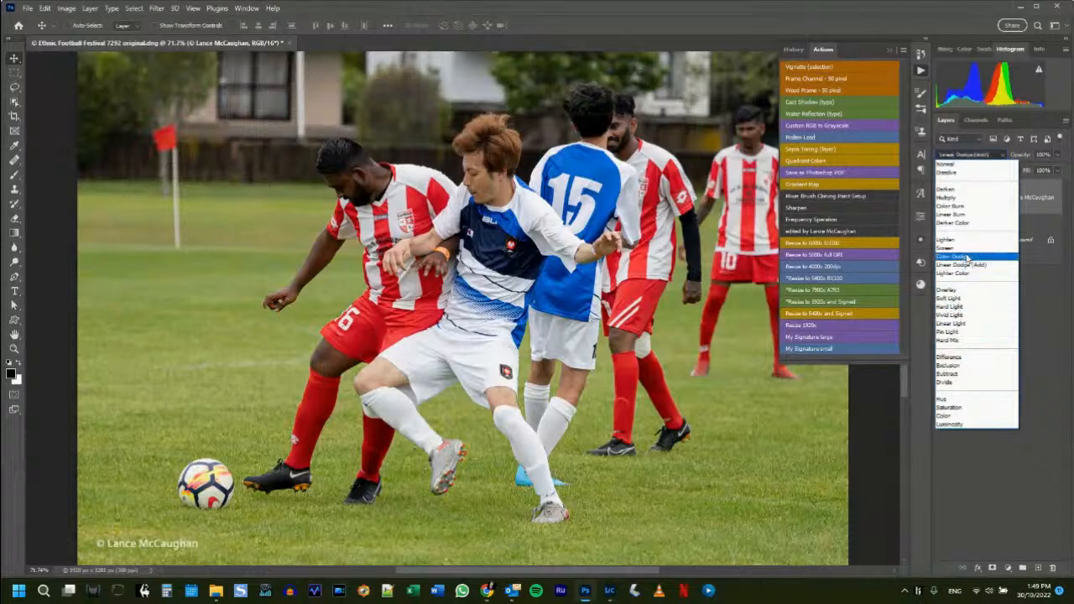
{"action": "left_click", "coordinate": [994, 265]}
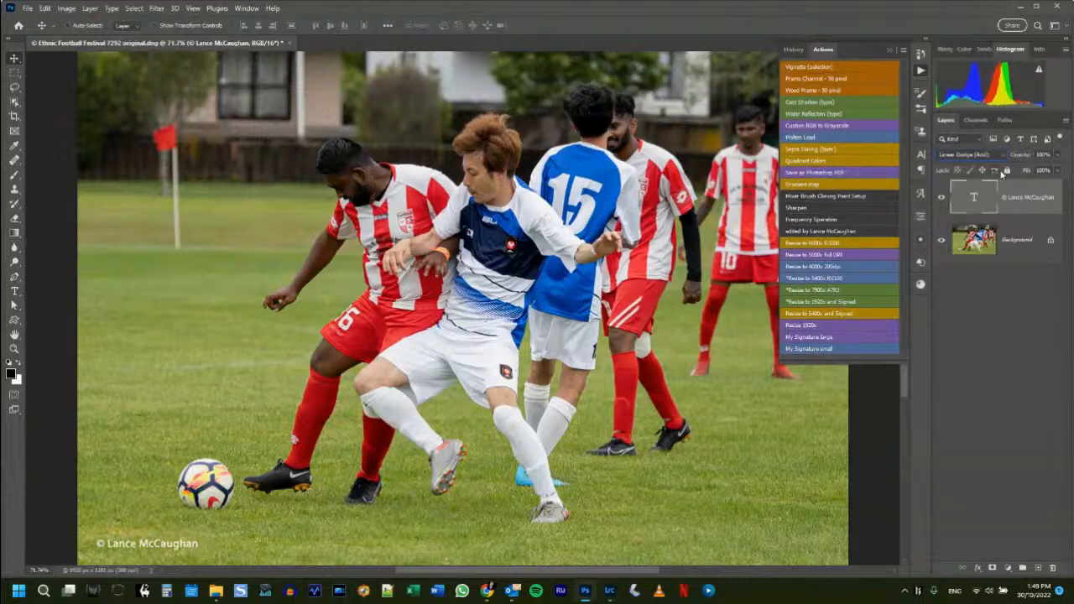
{"action": "left_click_drag", "start_coordinate": [1024, 159], "coordinate": [998, 164]}
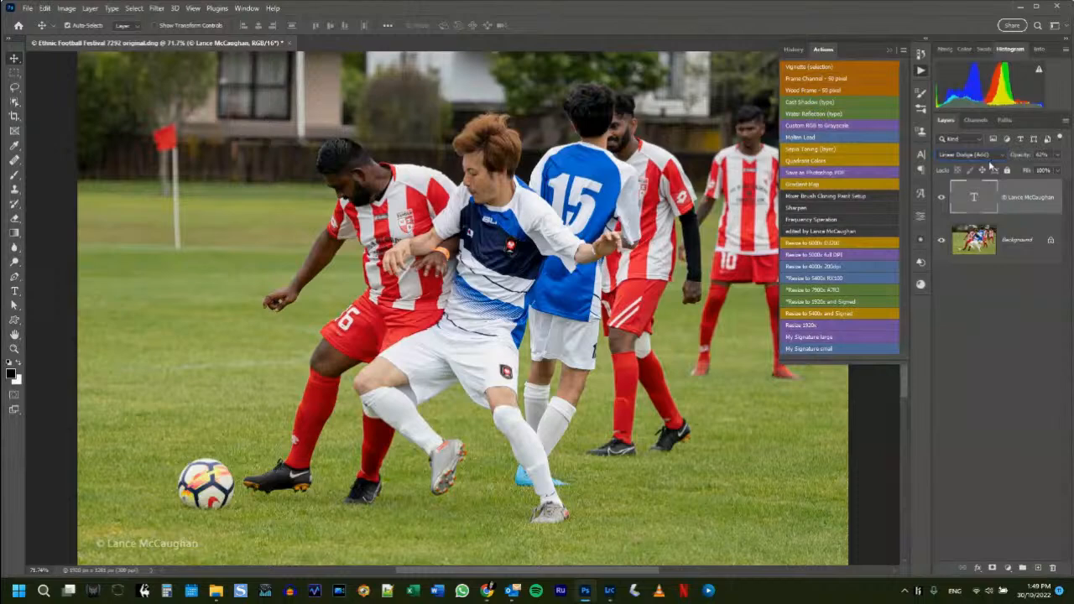
Save a JPEG copy named "Ethnic Football Festival 7292 1920x signed" and close the document without saving its changes.
{"action": "key", "text": "ctrl+alt+s"}
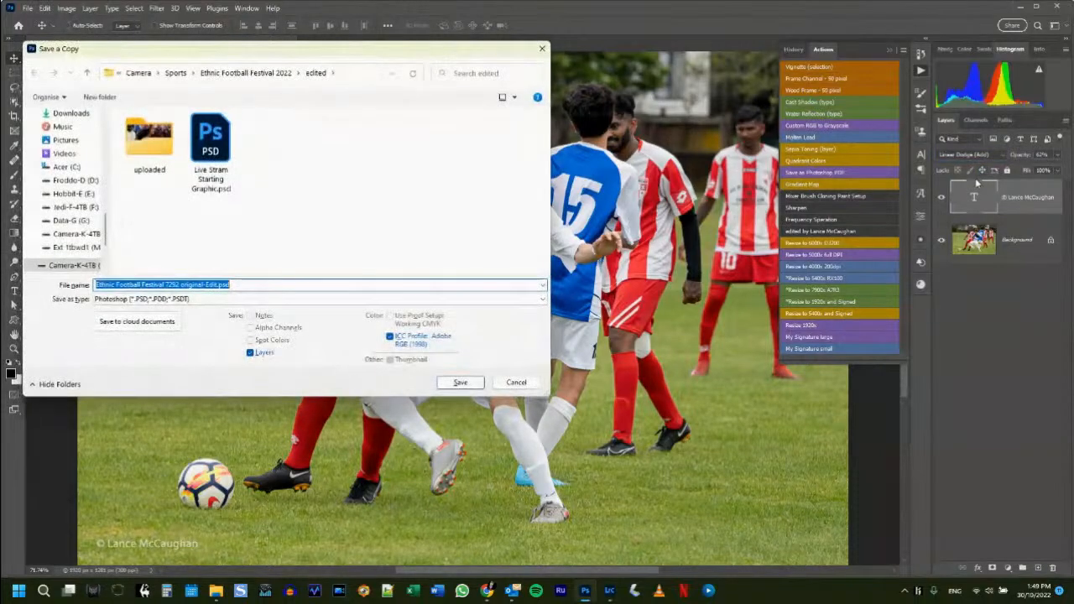
{"action": "key", "text": "End"}
{"action": "key", "text": "ctrl+shift+Left"}
{"action": "key", "text": "ctrl+shift+Left"}
{"action": "key", "text": "ctrl+shift+Left"}
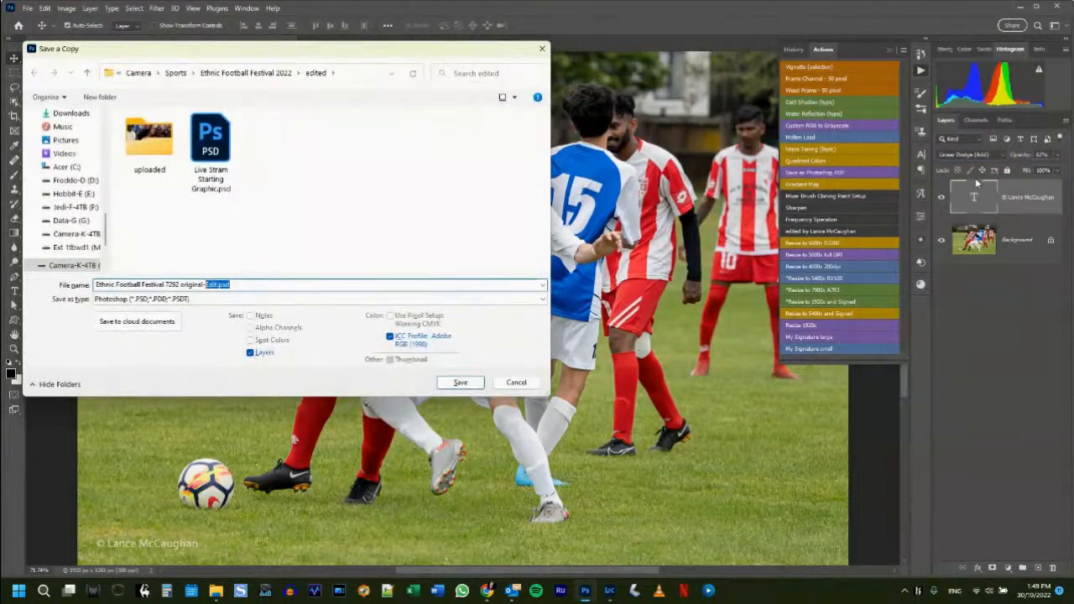
{"action": "type", "text": "1920x s"}
{"action": "left_click", "coordinate": [180, 300]}
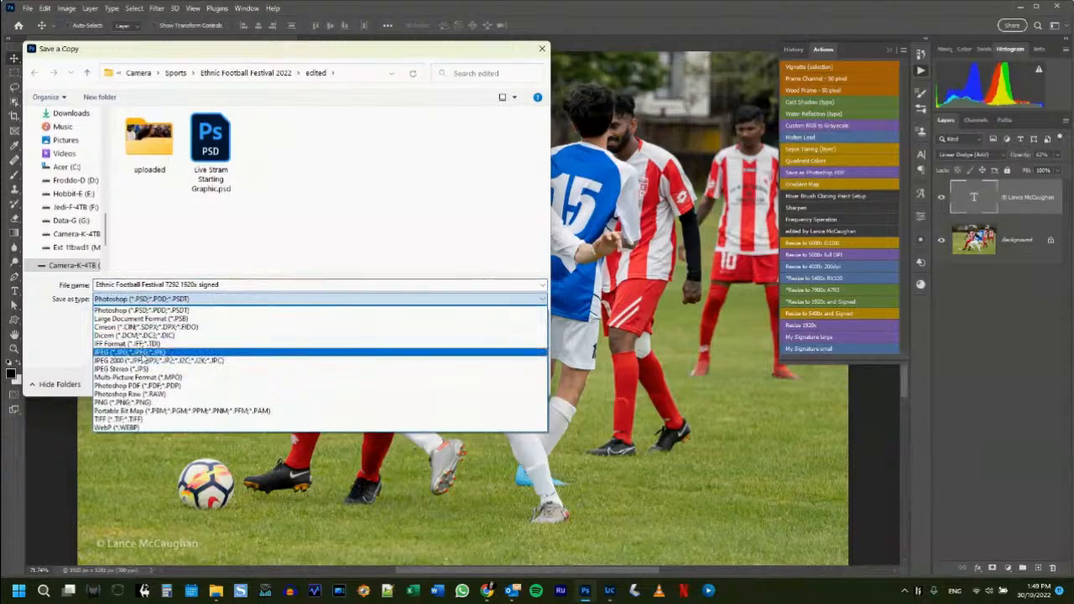
{"action": "left_click", "coordinate": [135, 352]}
{"action": "left_click", "coordinate": [462, 386]}
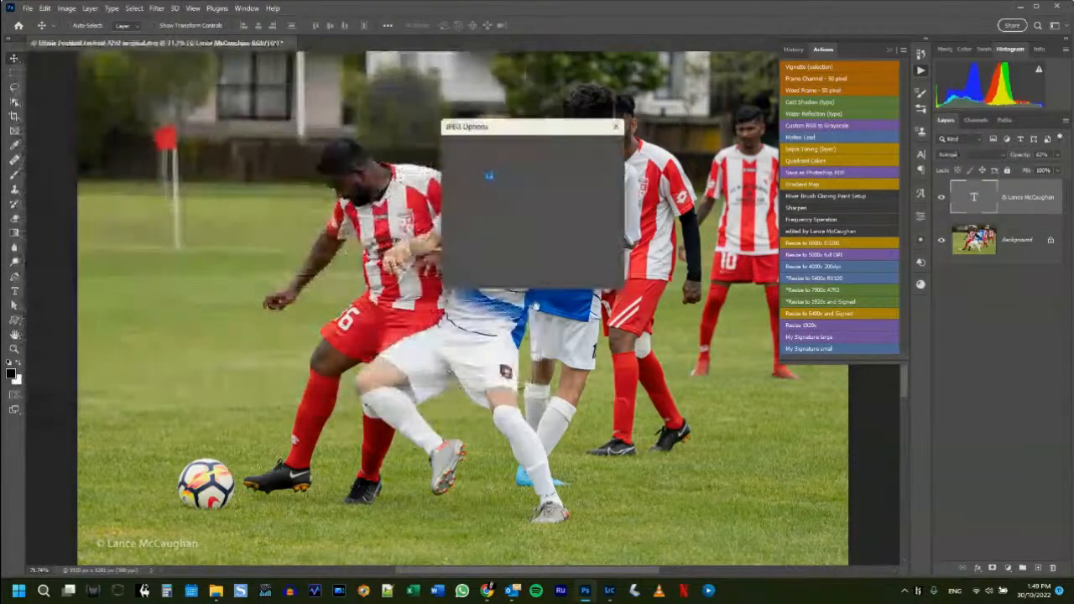
{"action": "left_click", "coordinate": [598, 149]}
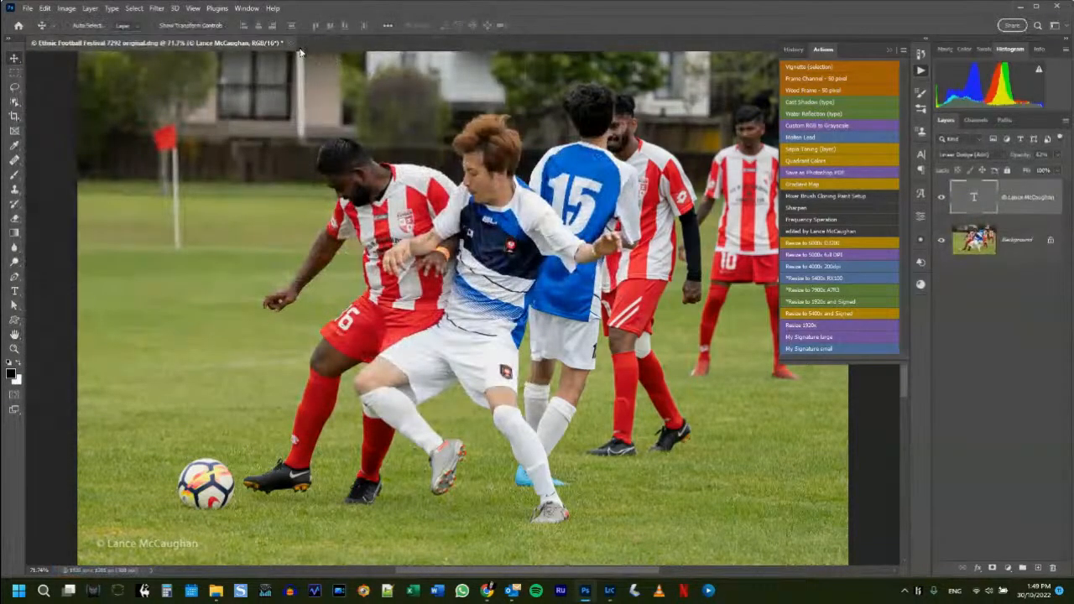
{"action": "key", "text": "ctrl+w"}
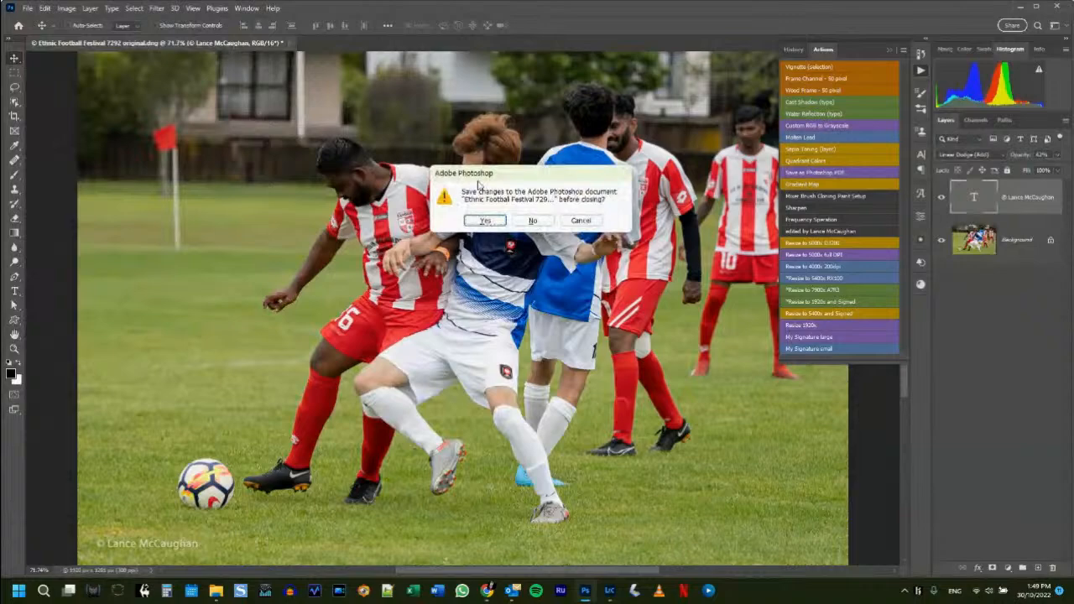
{"action": "left_click", "coordinate": [529, 220]}
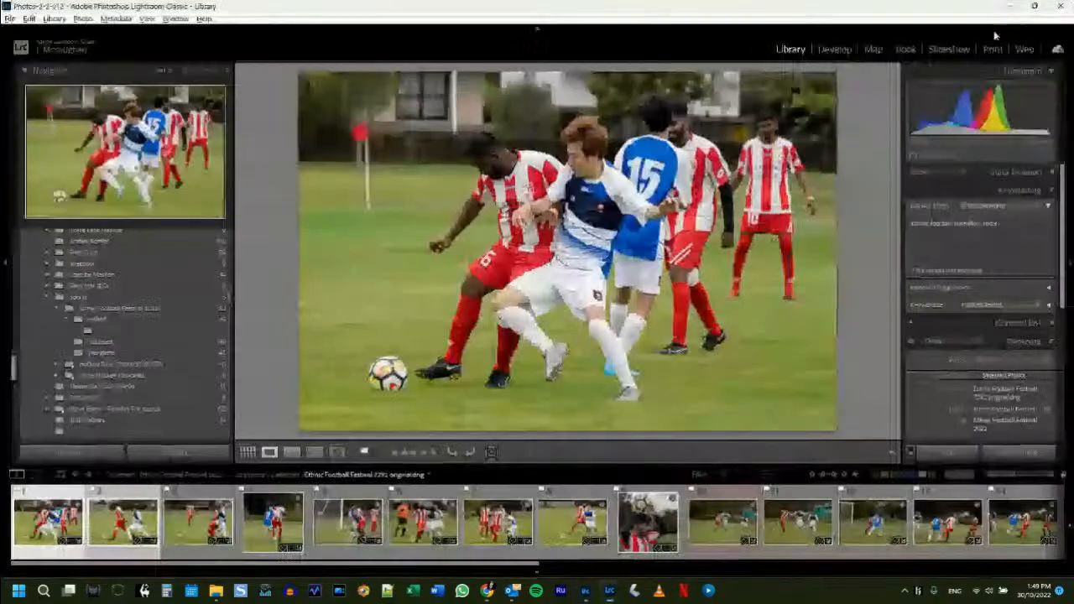
In Lightroom Classic, move the two selected finished photos into the edited folder and remove them from the Ethnic Football Festival 2022 collection.
{"action": "left_click", "coordinate": [1018, 6]}
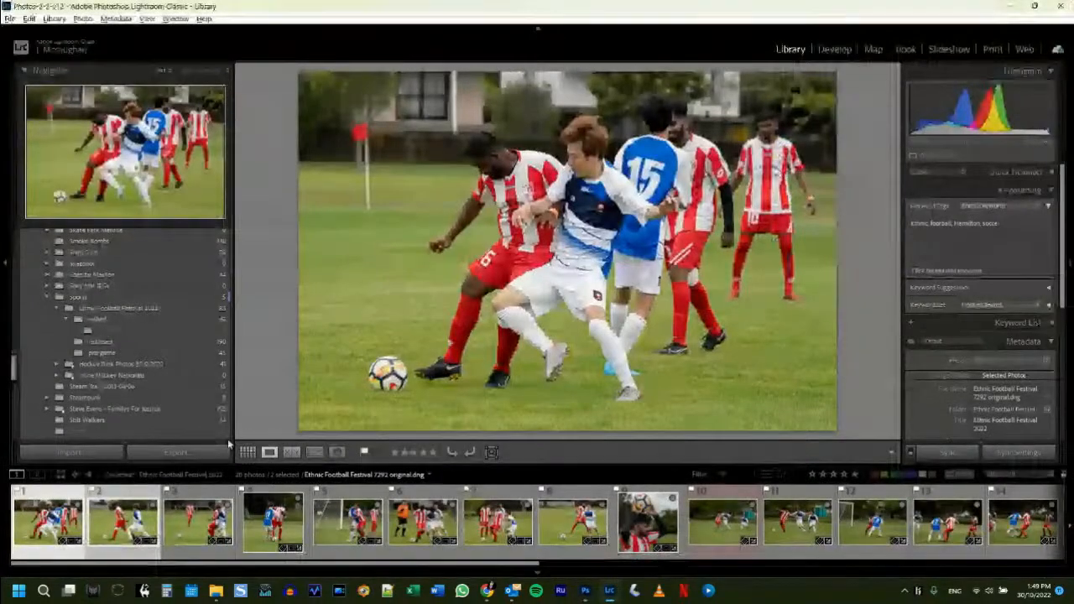
{"action": "left_click_drag", "start_coordinate": [58, 520], "coordinate": [121, 323]}
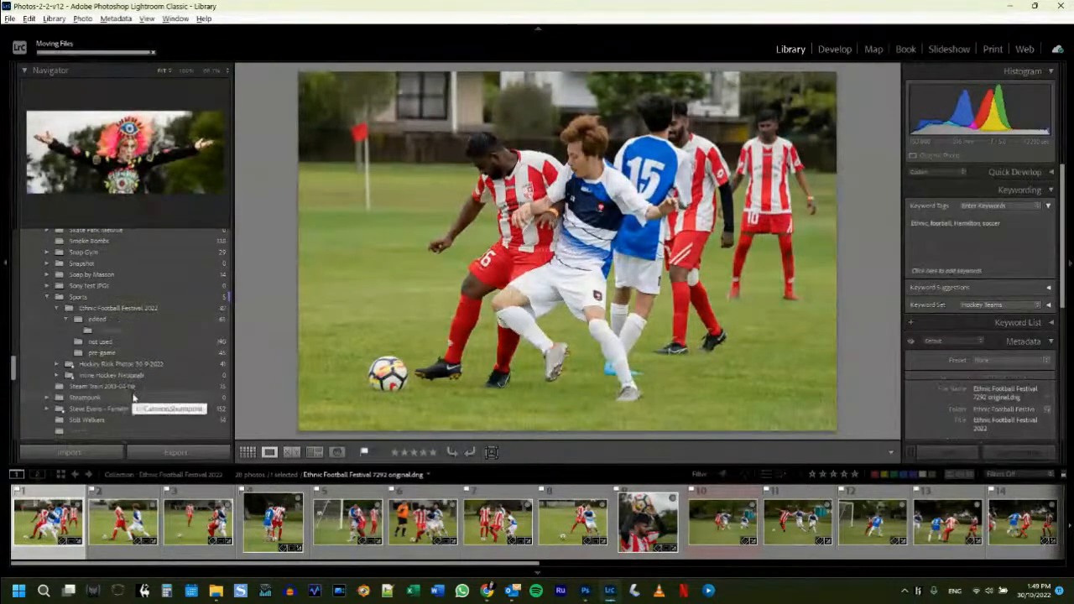
{"action": "key", "text": "b"}
{"action": "key", "text": "b"}
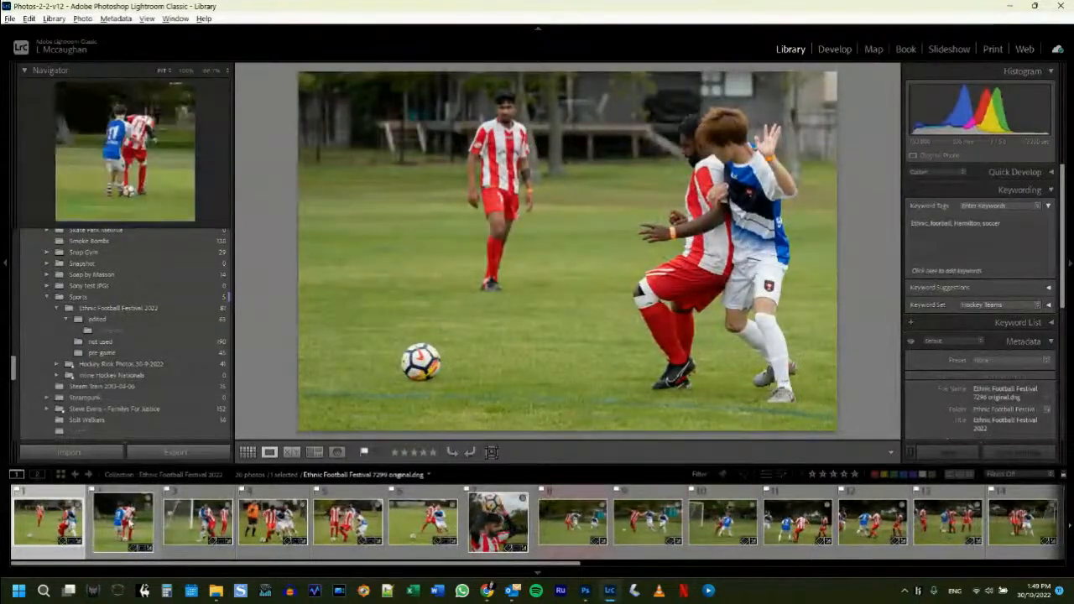
Select the first two remaining photos of the collection, including 7299, and open them in Photoshop.
{"action": "left_click", "coordinate": [127, 527], "text": "ctrl"}
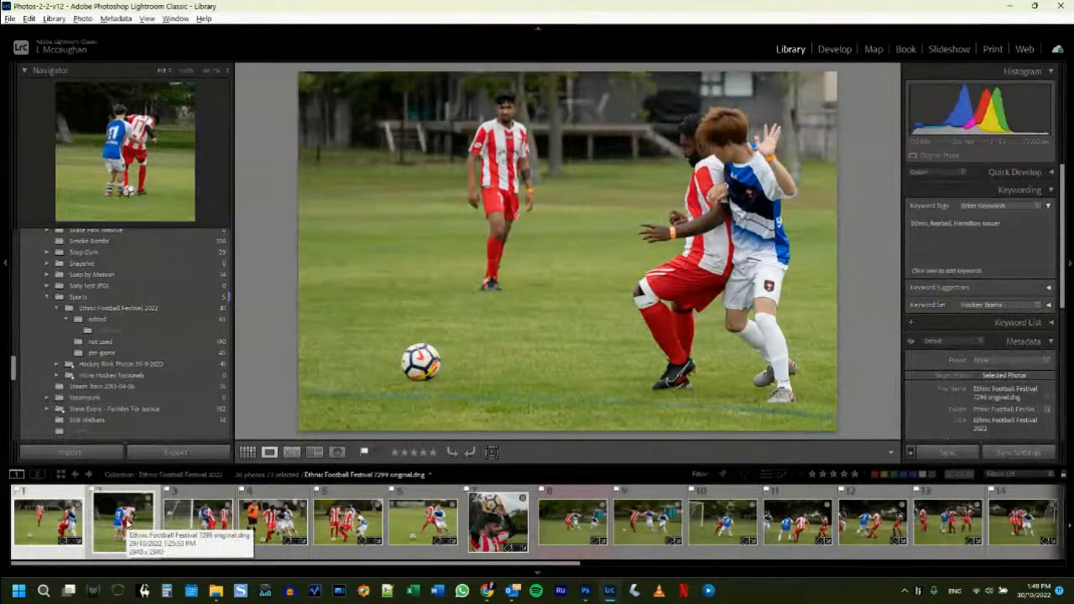
{"action": "left_click", "coordinate": [126, 527]}
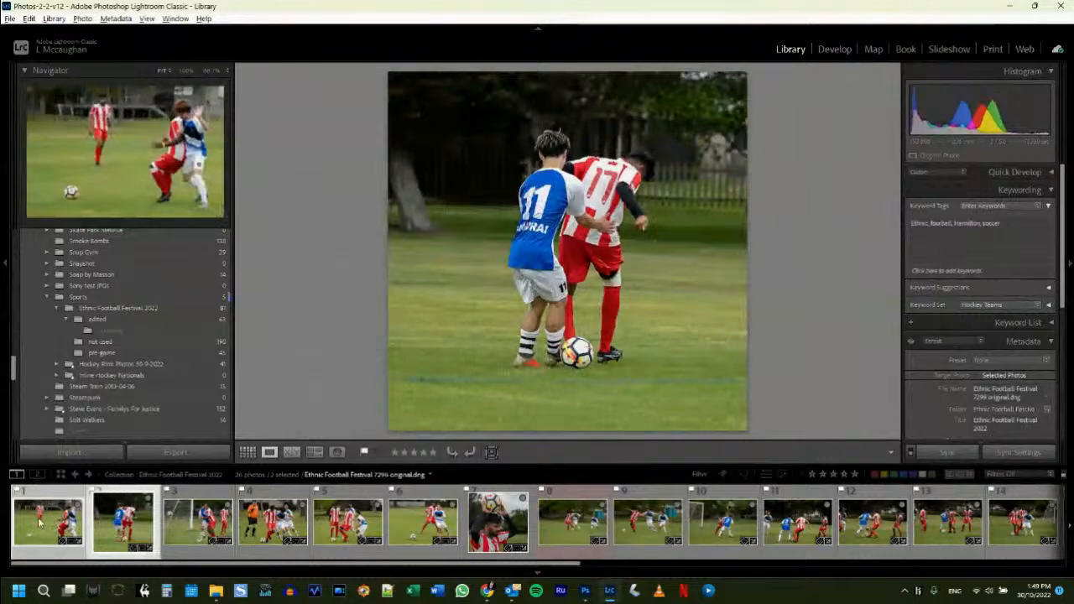
{"action": "left_click", "coordinate": [39, 521]}
{"action": "right_click", "coordinate": [122, 516]}
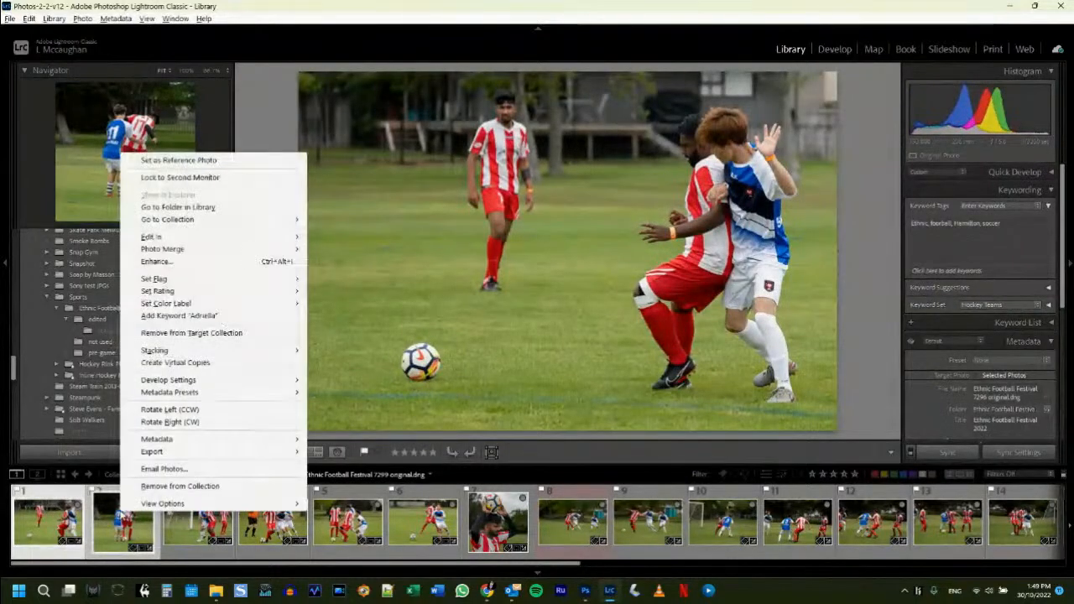
{"action": "mouse_move", "coordinate": [211, 236]}
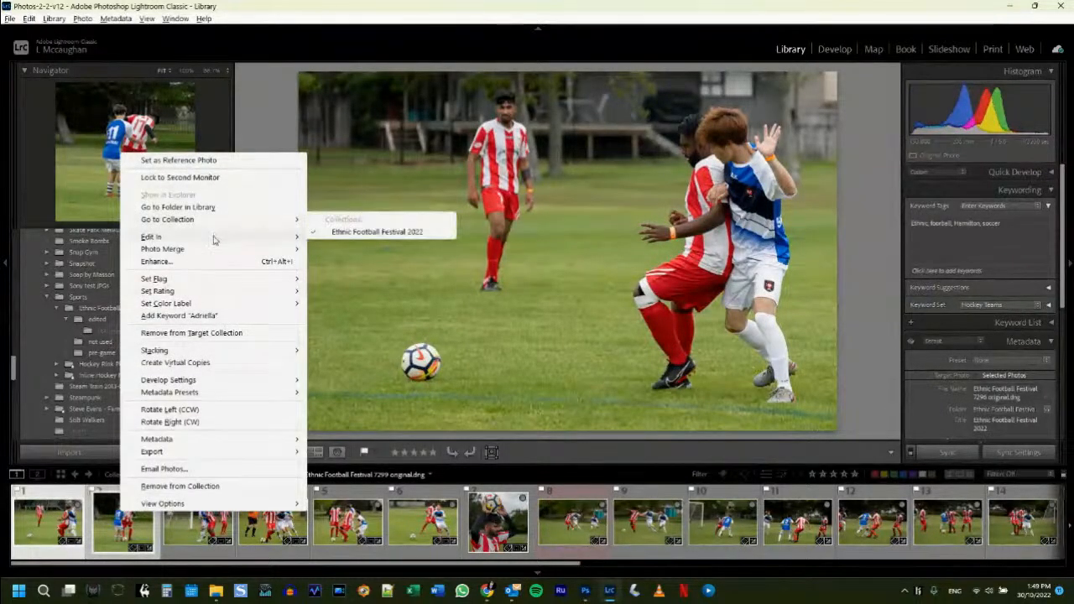
{"action": "left_click", "coordinate": [356, 236]}
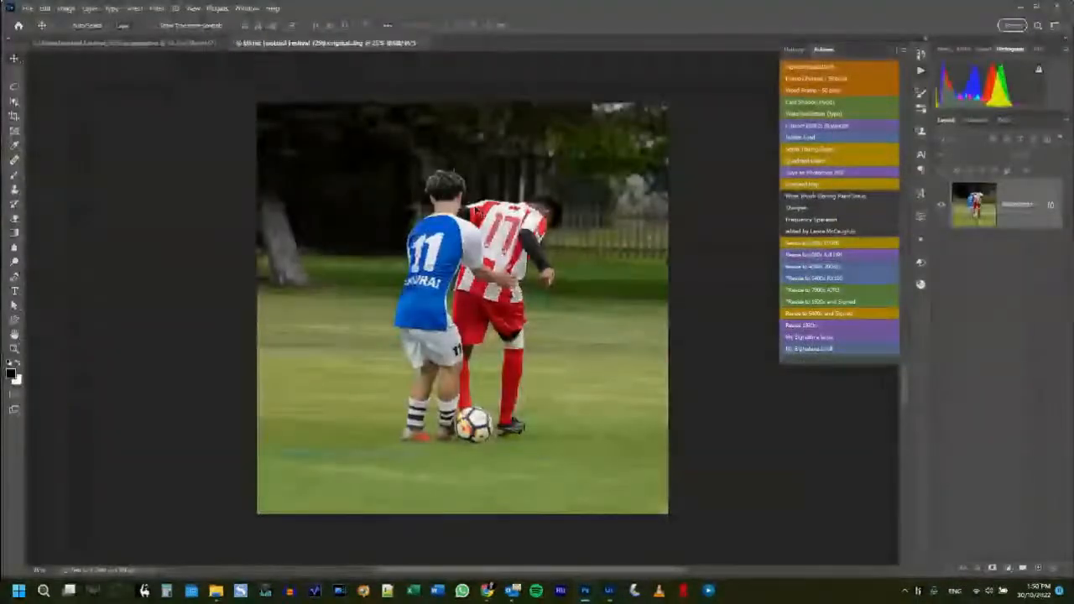
Run the Resize to 7900x action on photo 7299 and save a maximum-quality JPEG copy named "Ethnic Football Festival 7299 full size".
{"action": "left_click", "coordinate": [835, 291]}
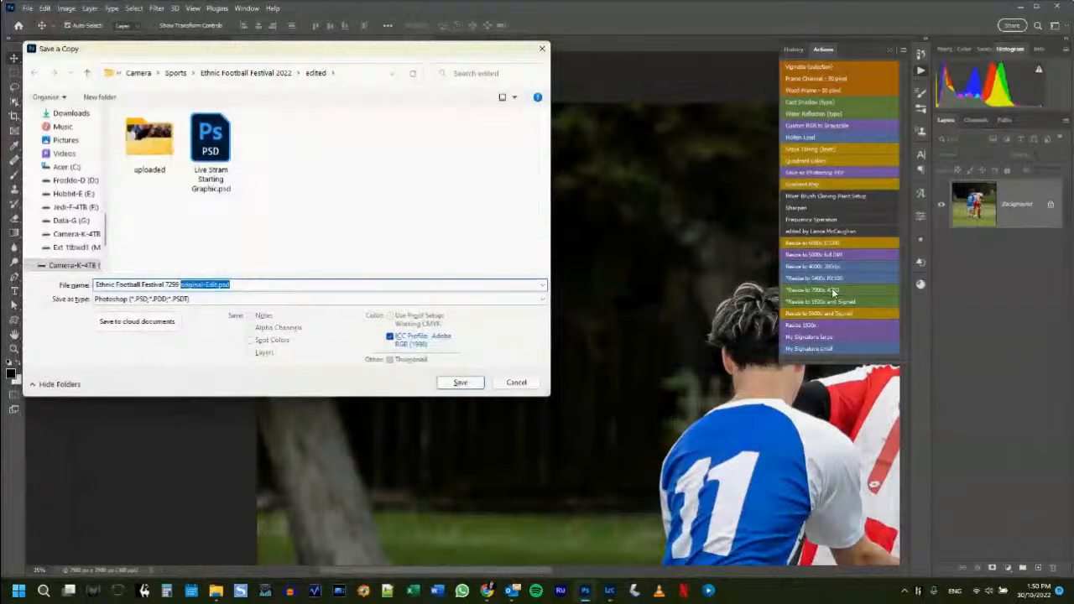
{"action": "type", "text": "6"}
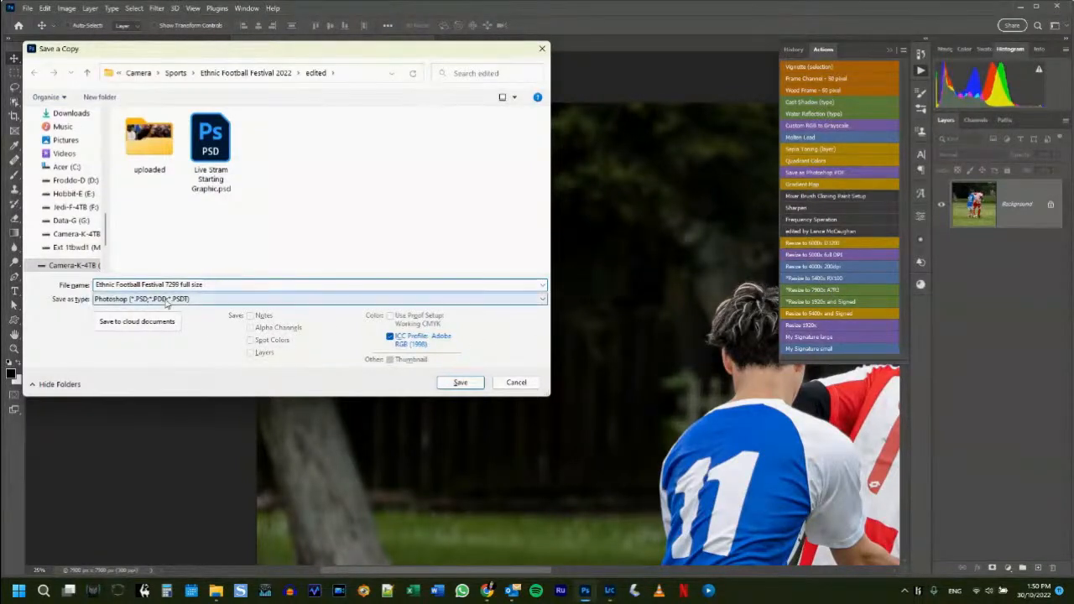
{"action": "left_click", "coordinate": [166, 300]}
{"action": "left_click", "coordinate": [141, 352]}
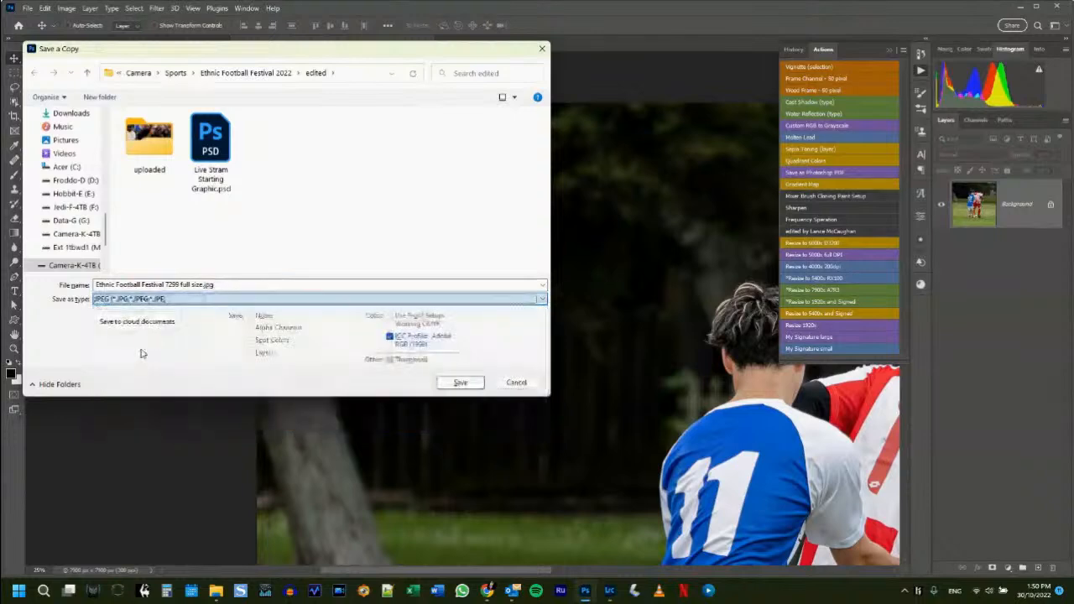
{"action": "left_click", "coordinate": [461, 383]}
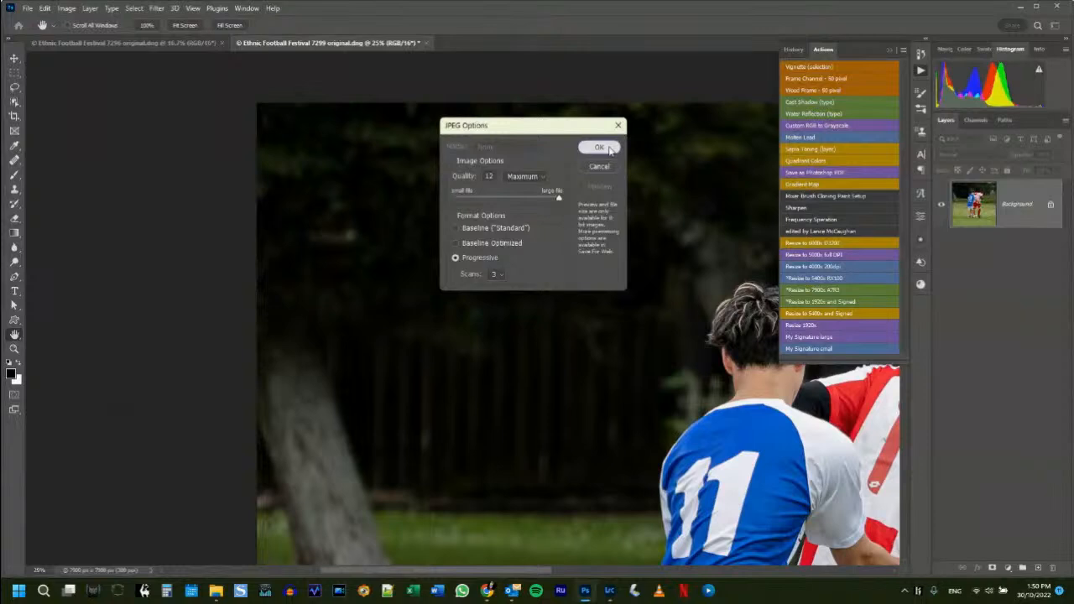
{"action": "left_click", "coordinate": [599, 147]}
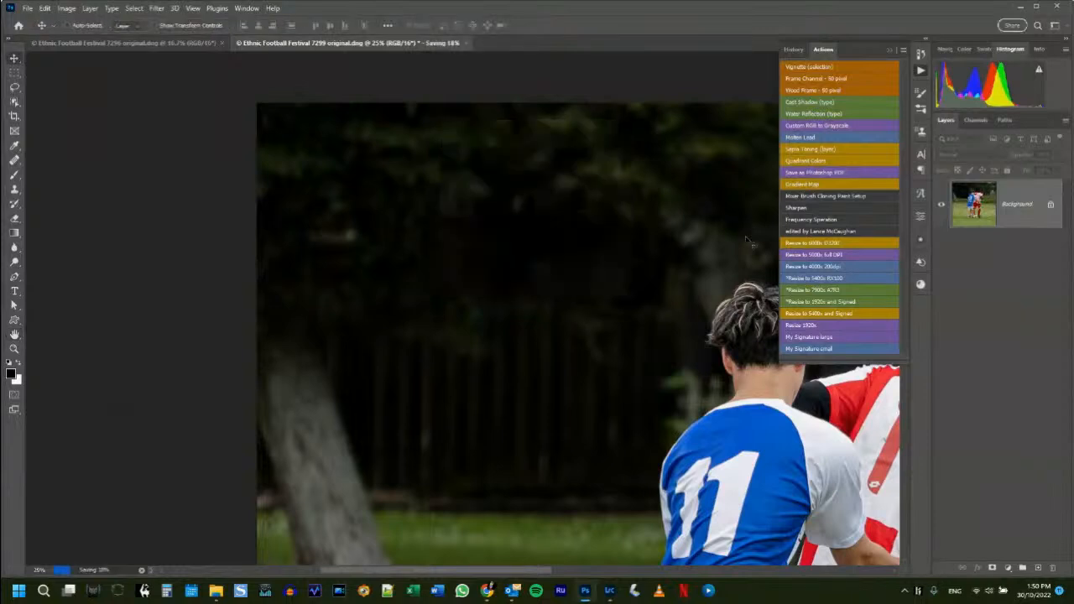
Run the Resize to 1920x and Signed action on photo 7299 and enlarge the signature text to about 148%.
{"action": "left_click", "coordinate": [804, 304]}
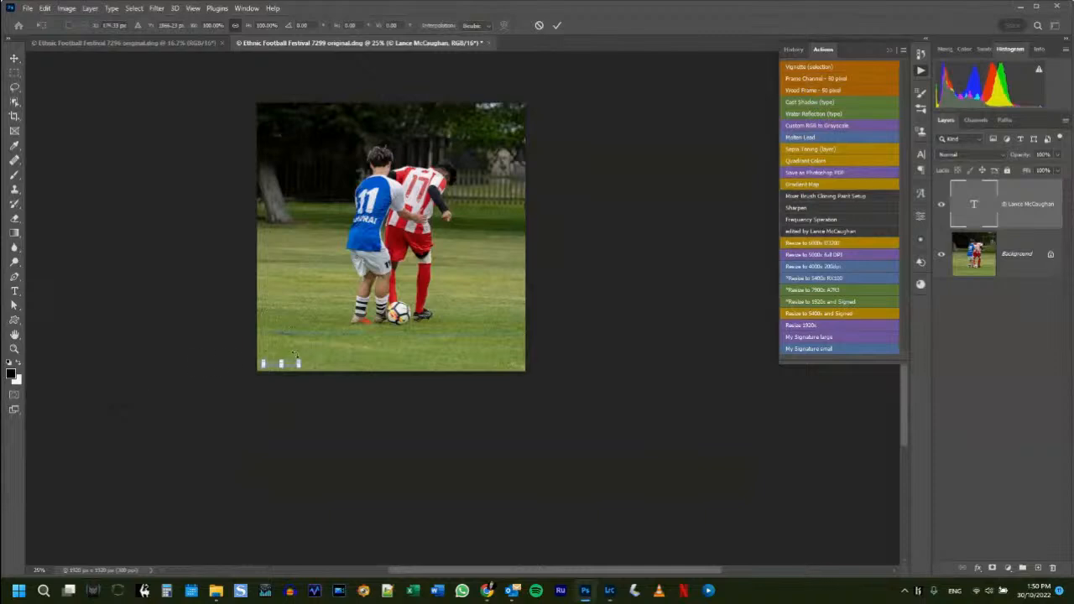
{"action": "key", "text": "ctrl+0"}
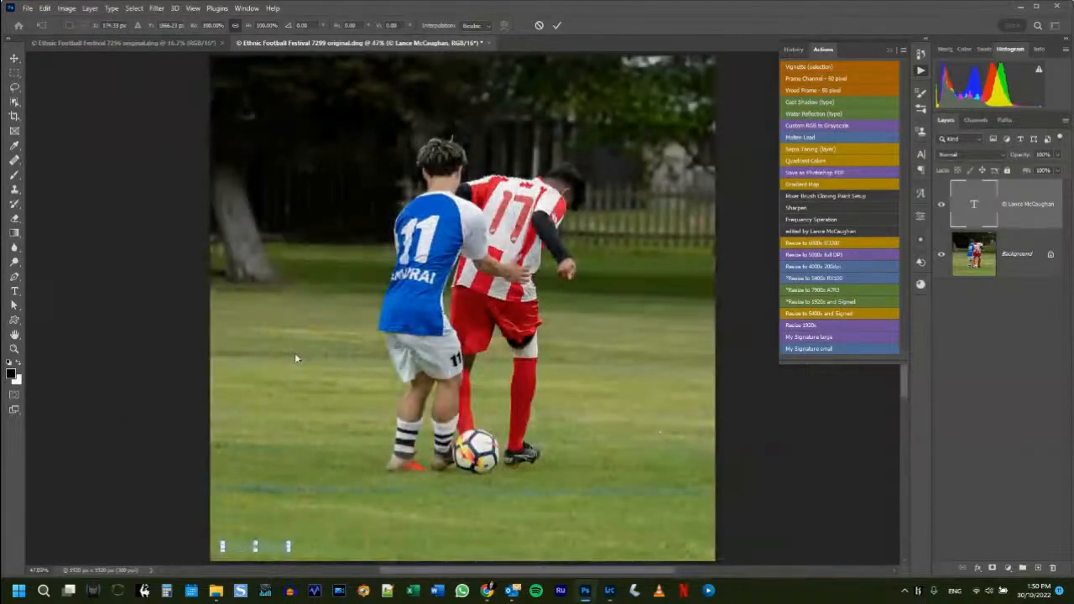
{"action": "left_click_drag", "start_coordinate": [291, 547], "coordinate": [321, 545]}
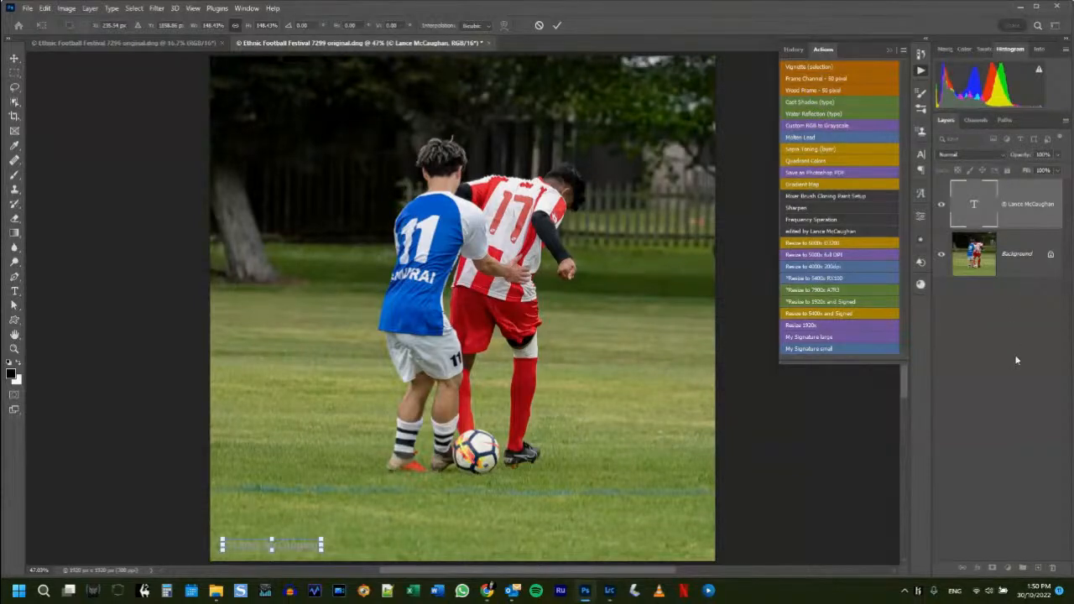
{"action": "key", "text": "Return"}
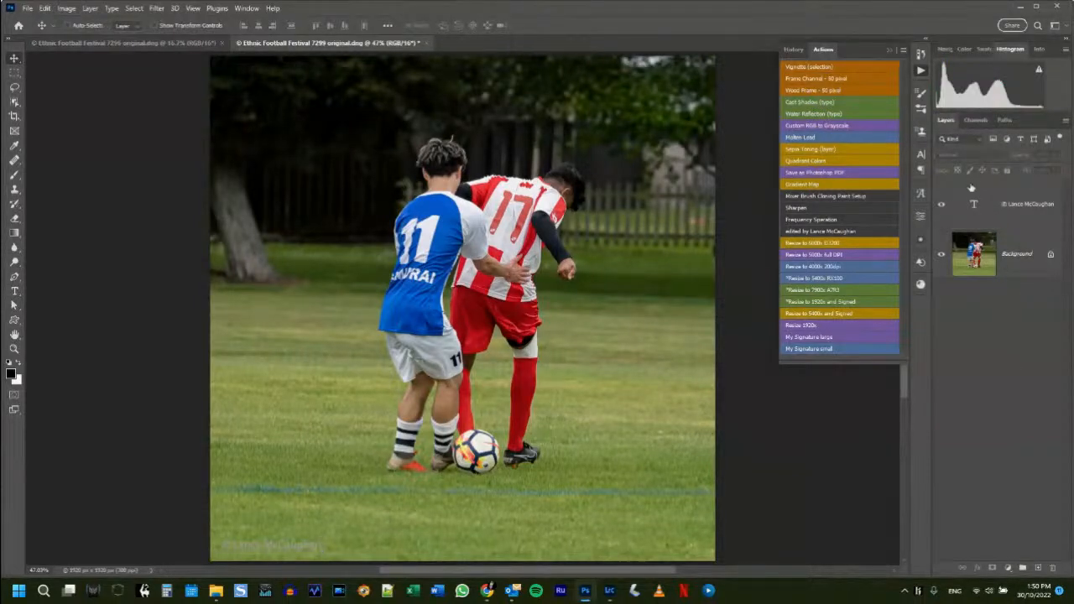
Set the signature layer of photo 7299 to Linear Dodge (Add) at 50% opacity.
{"action": "left_click", "coordinate": [973, 210]}
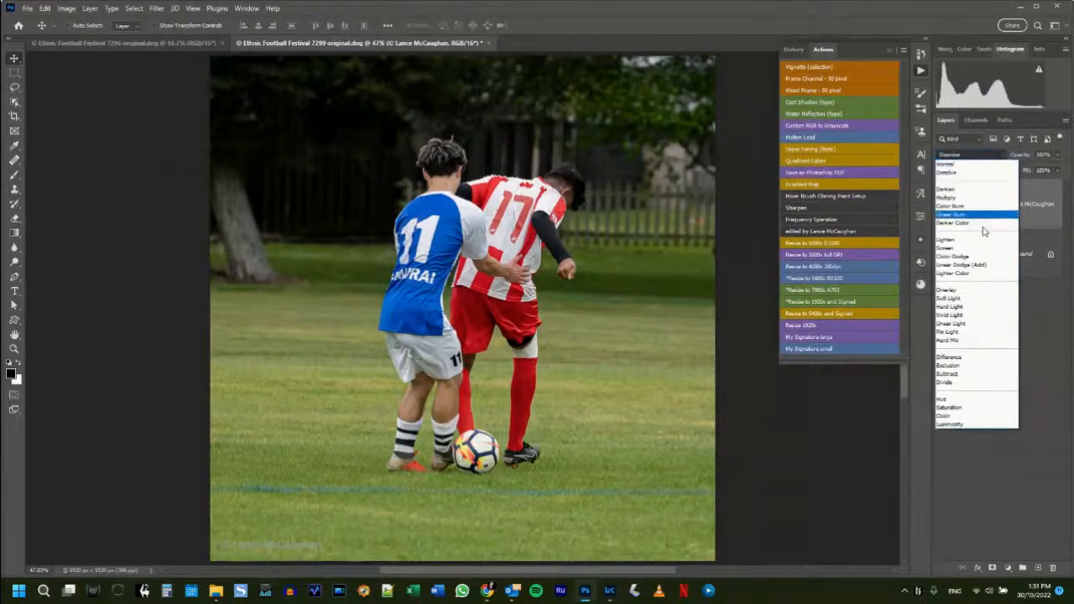
{"action": "left_click", "coordinate": [972, 265]}
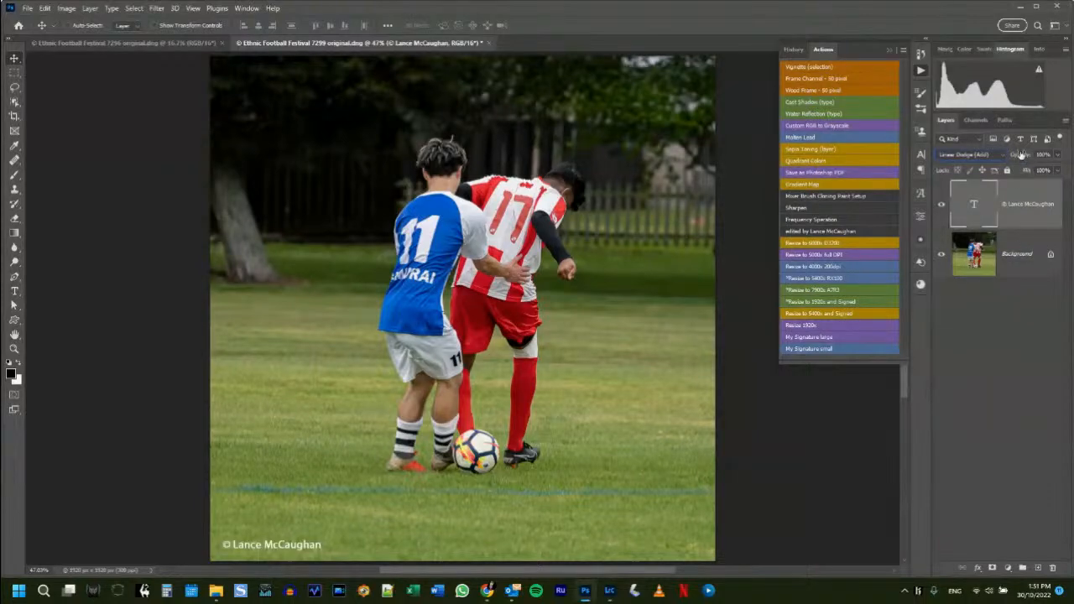
{"action": "left_click_drag", "start_coordinate": [1020, 157], "coordinate": [991, 166]}
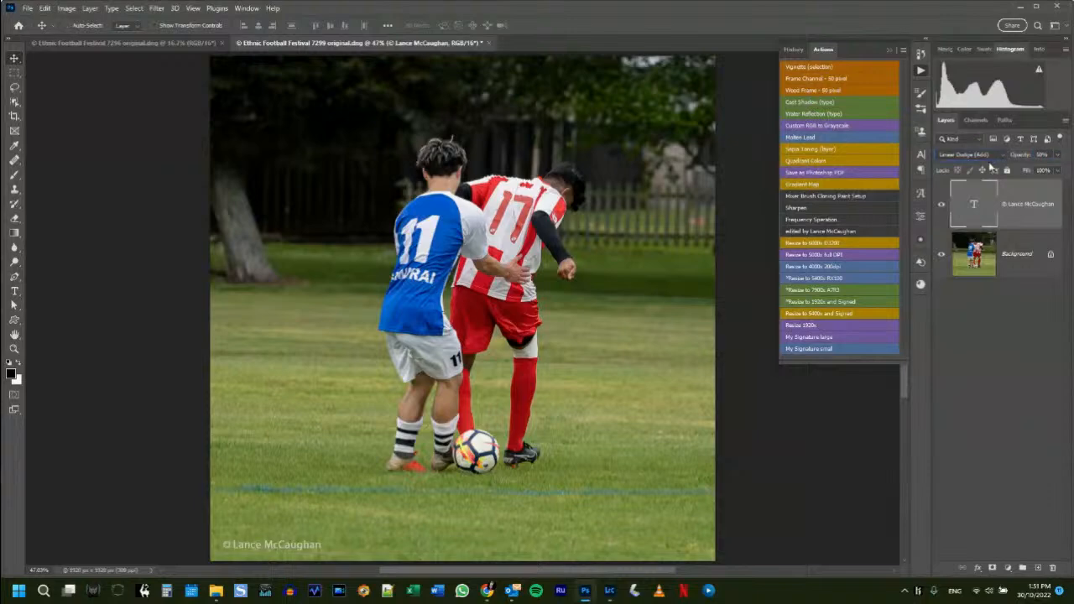
Save a JPEG copy named "Ethnic Football Festival 7299 1920x signed" and close the document without saving its changes.
{"action": "key", "text": "ctrl+alt+s"}
{"action": "key", "text": "End"}
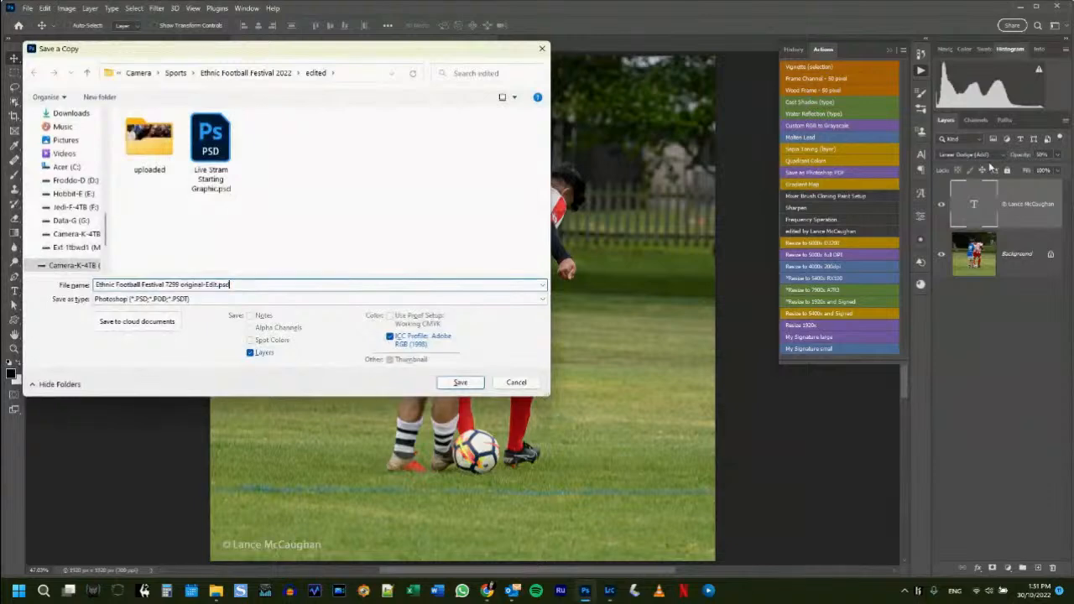
{"action": "key", "text": "shift+Left"}
{"action": "key", "text": "shift+Left"}
{"action": "key", "text": "shift+Left"}
{"action": "key", "text": "shift+Left"}
{"action": "key", "text": "shift+Left"}
{"action": "key", "text": "shift+Left"}
{"action": "key", "text": "shift+Left"}
{"action": "key", "text": "shift+Left"}
{"action": "key", "text": "shift+Left"}
{"action": "key", "text": "shift+Left"}
{"action": "key", "text": "shift+Left"}
{"action": "key", "text": "shift+Left"}
{"action": "key", "text": "shift+Left"}
{"action": "key", "text": "shift+Left"}
{"action": "key", "text": "shift+Left"}
{"action": "key", "text": "shift+Left"}
{"action": "key", "text": "shift+Left"}
{"action": "type", "text": "1920x signed"}
{"action": "left_click", "coordinate": [177, 298]}
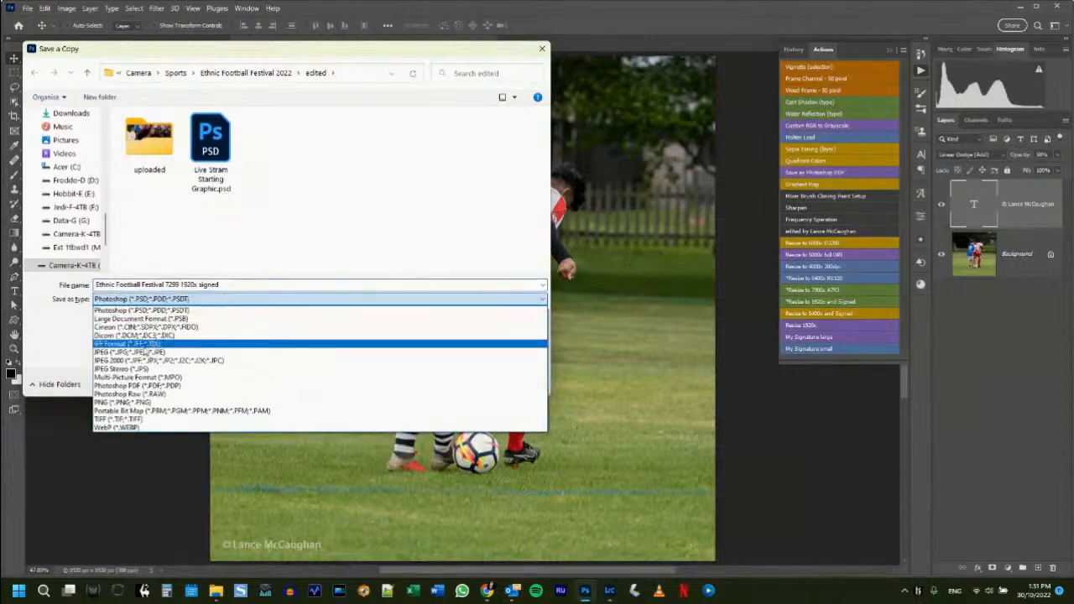
{"action": "left_click", "coordinate": [134, 352]}
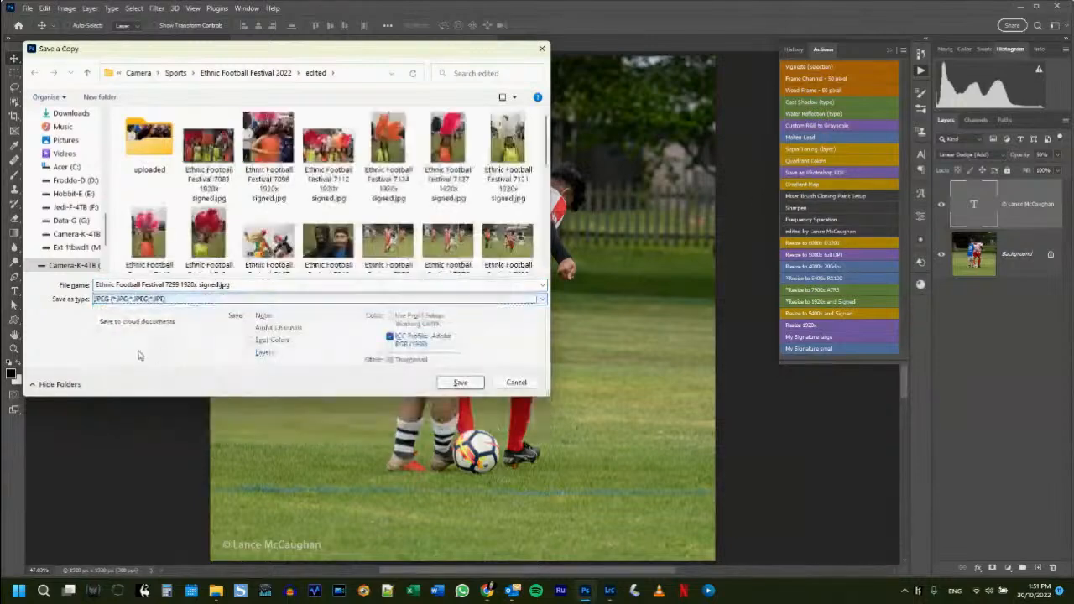
{"action": "left_click", "coordinate": [461, 382]}
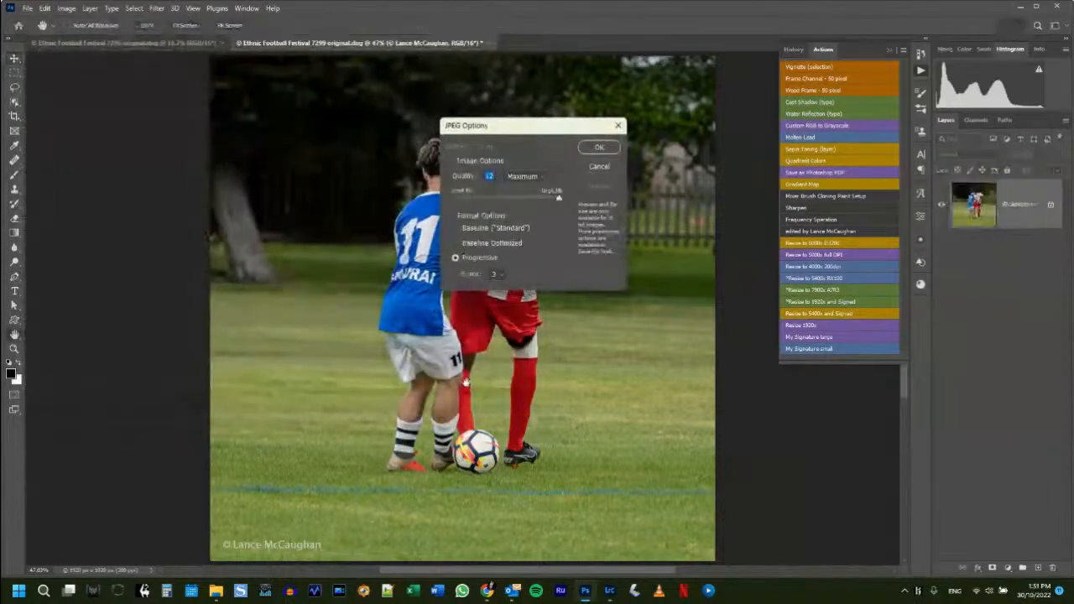
{"action": "left_click", "coordinate": [599, 149]}
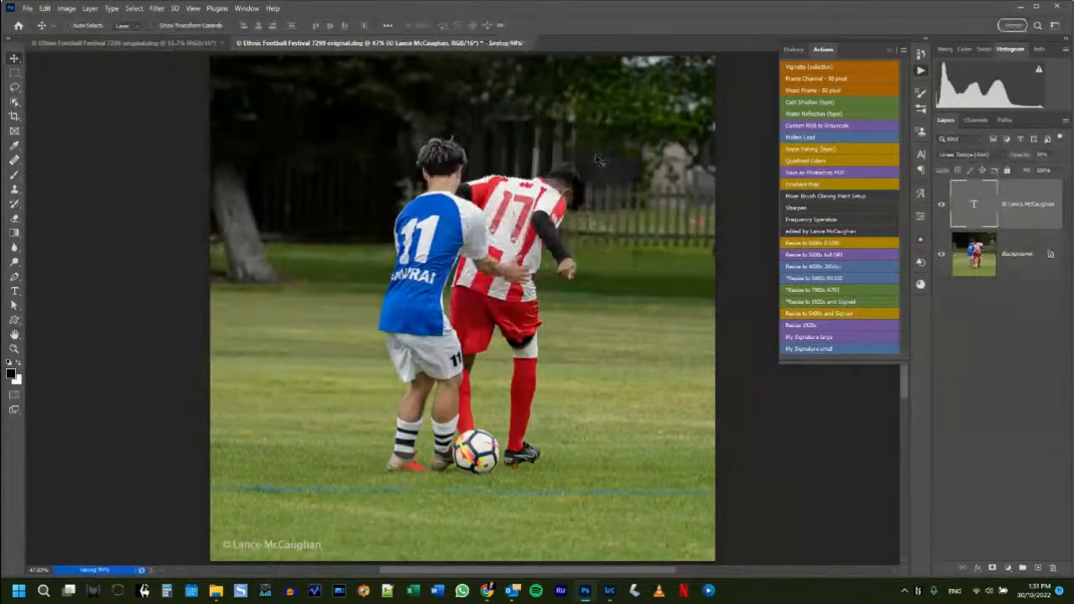
{"action": "left_click", "coordinate": [490, 43]}
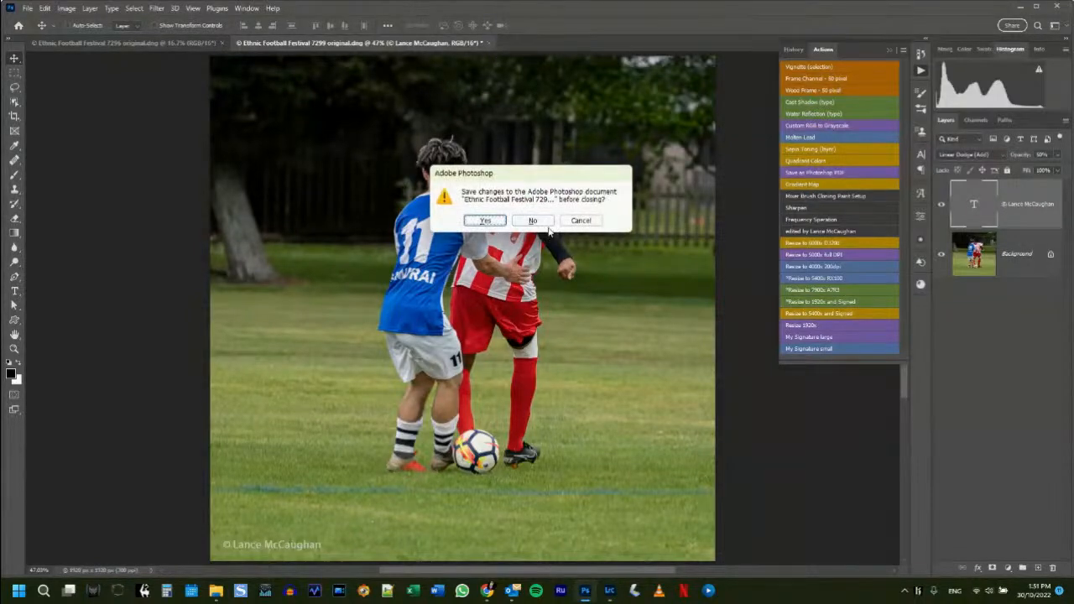
{"action": "left_click", "coordinate": [547, 222]}
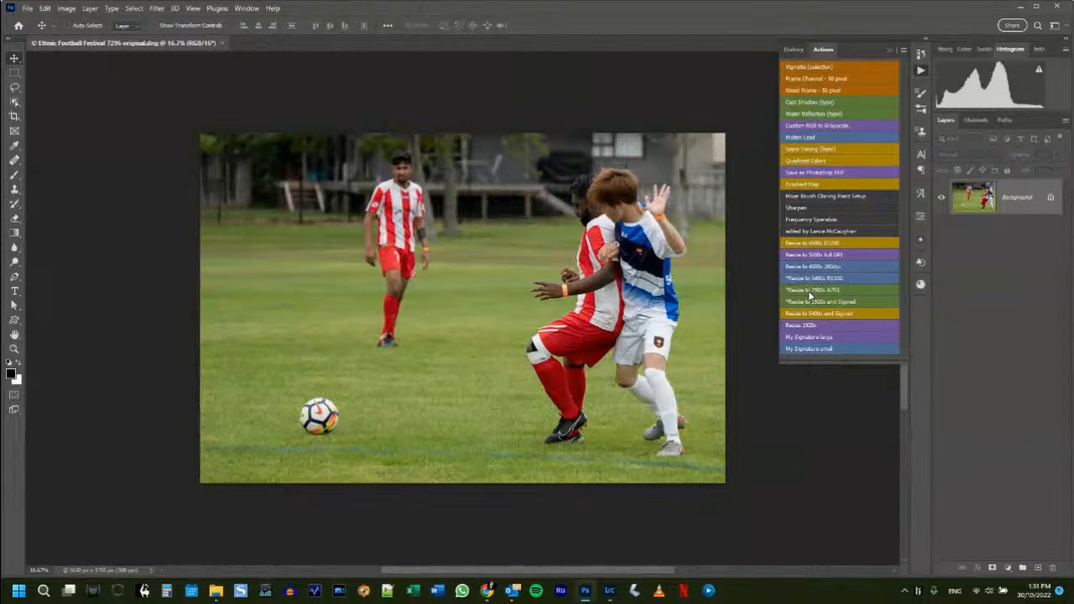
Run the Resize to 7900x action on photo 7296 and save a maximum-quality JPEG copy named "Ethnic Football Festival 7296 full size".
{"action": "left_click", "coordinate": [794, 279]}
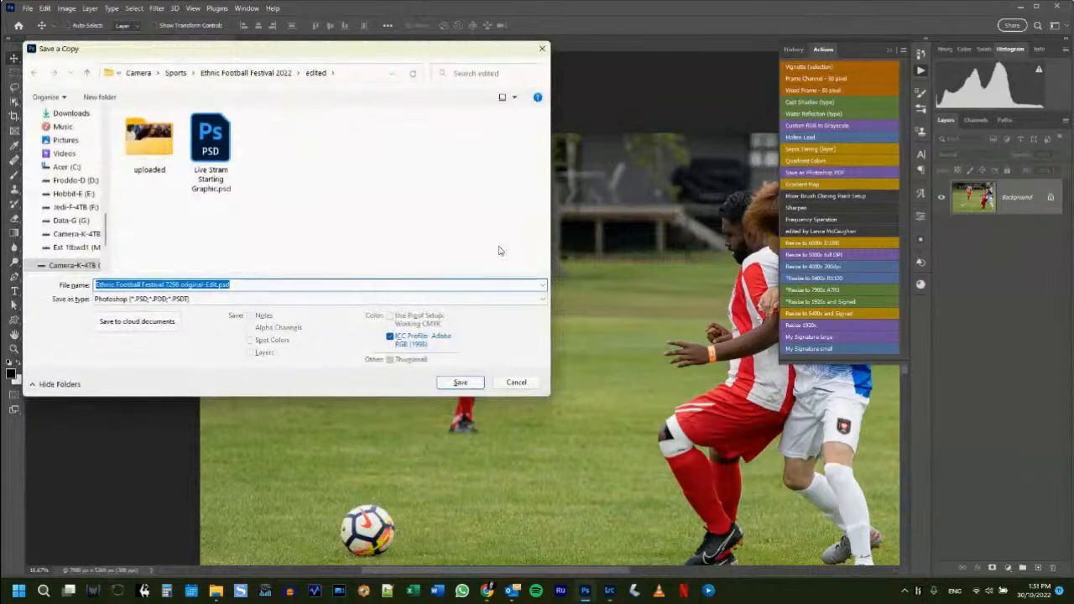
{"action": "key", "text": "Right"}
{"action": "key", "text": "ctrl+shift+Left"}
{"action": "key", "text": "ctrl+shift+Left"}
{"action": "key", "text": "ctrl+shift+Left"}
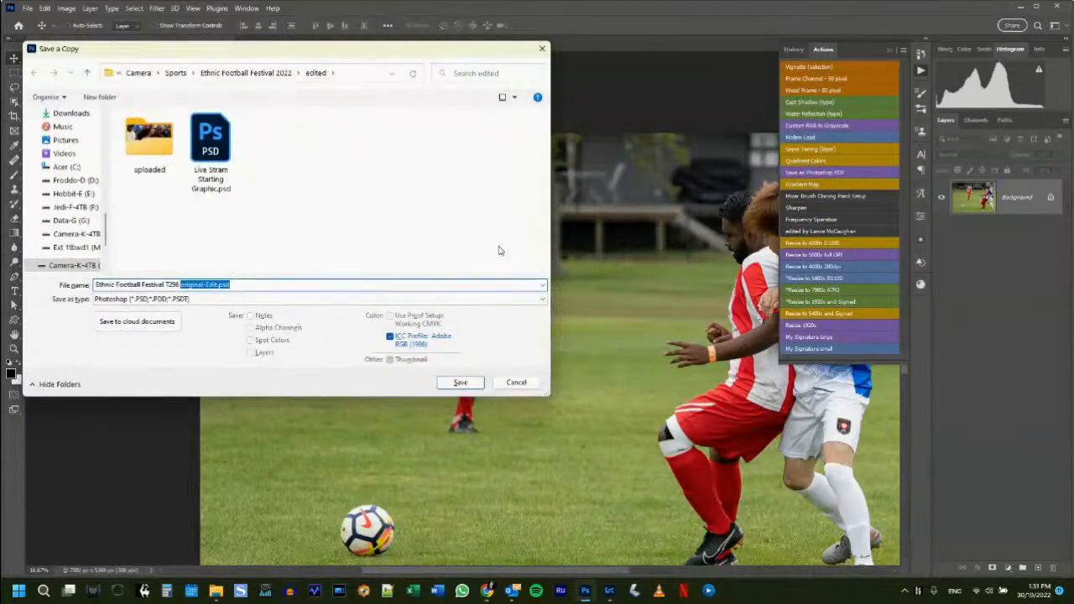
{"action": "type", "text": "full"}
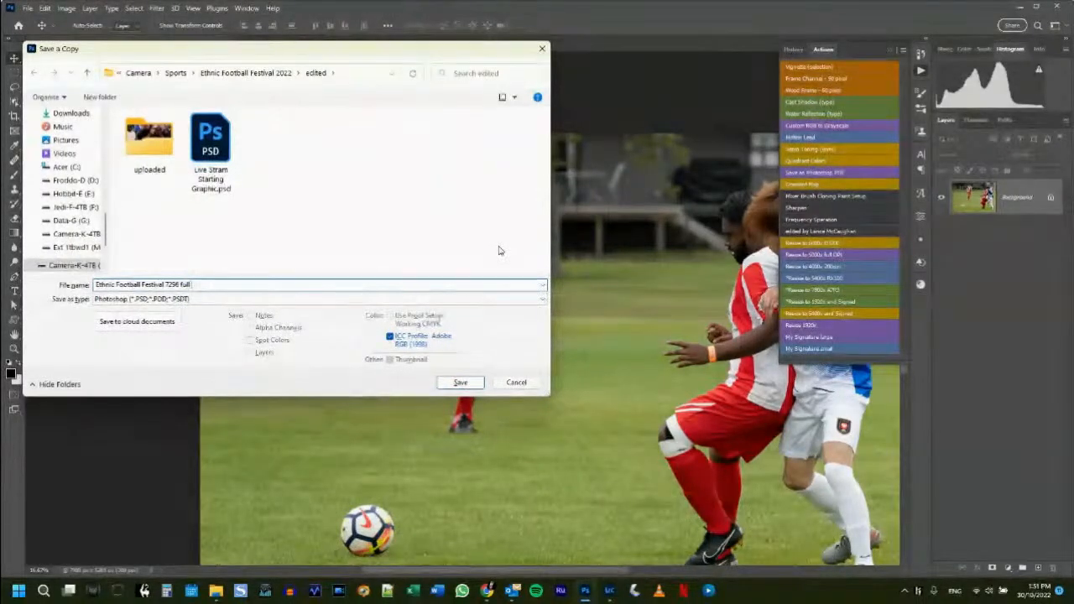
{"action": "type", "text": " size"}
{"action": "left_click", "coordinate": [188, 299]}
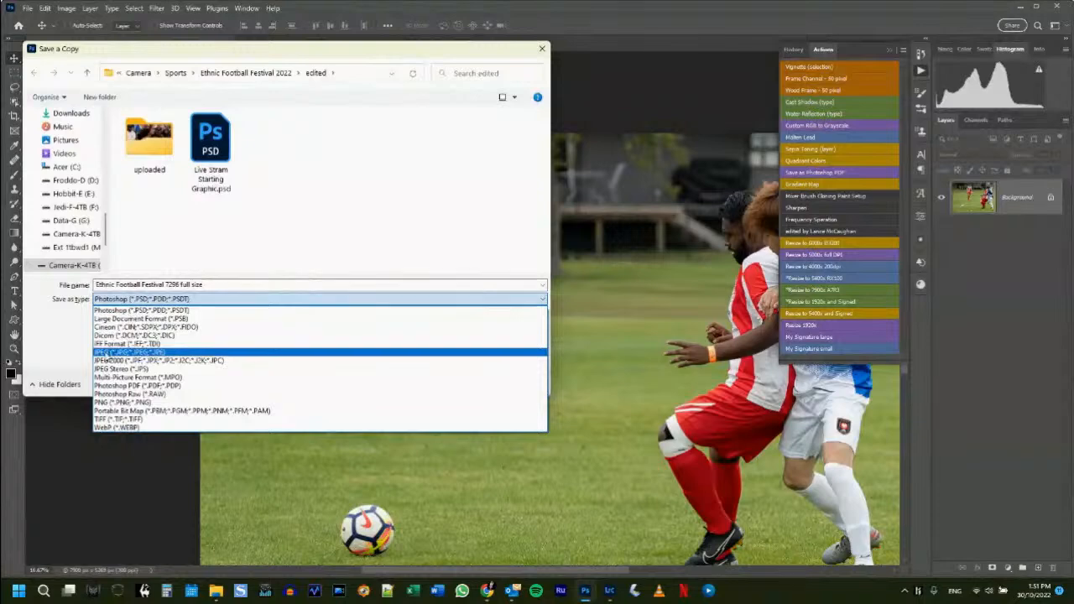
{"action": "left_click", "coordinate": [108, 353]}
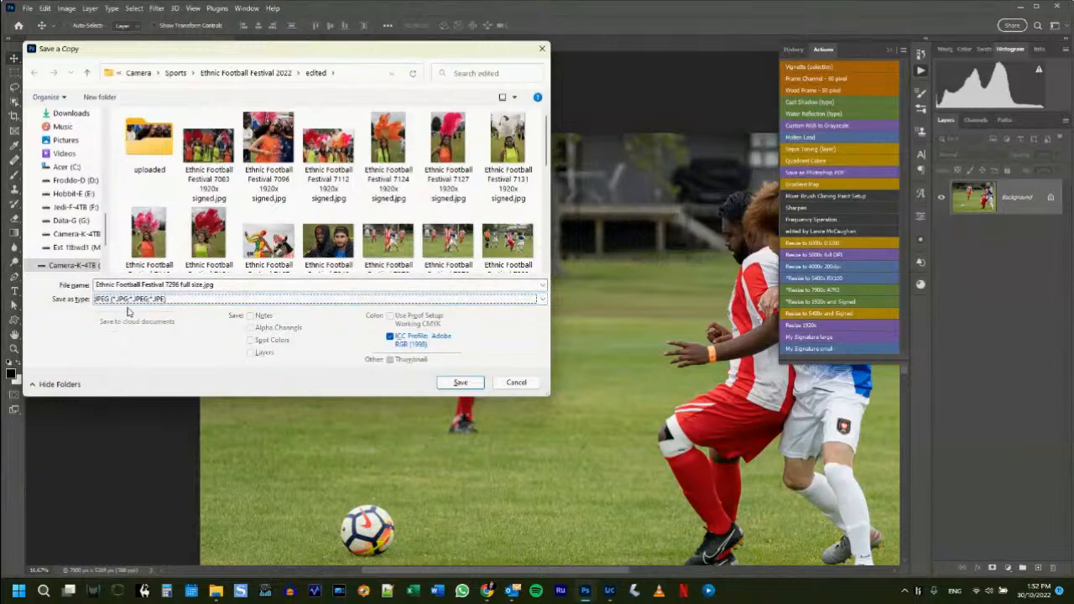
{"action": "left_click", "coordinate": [459, 383]}
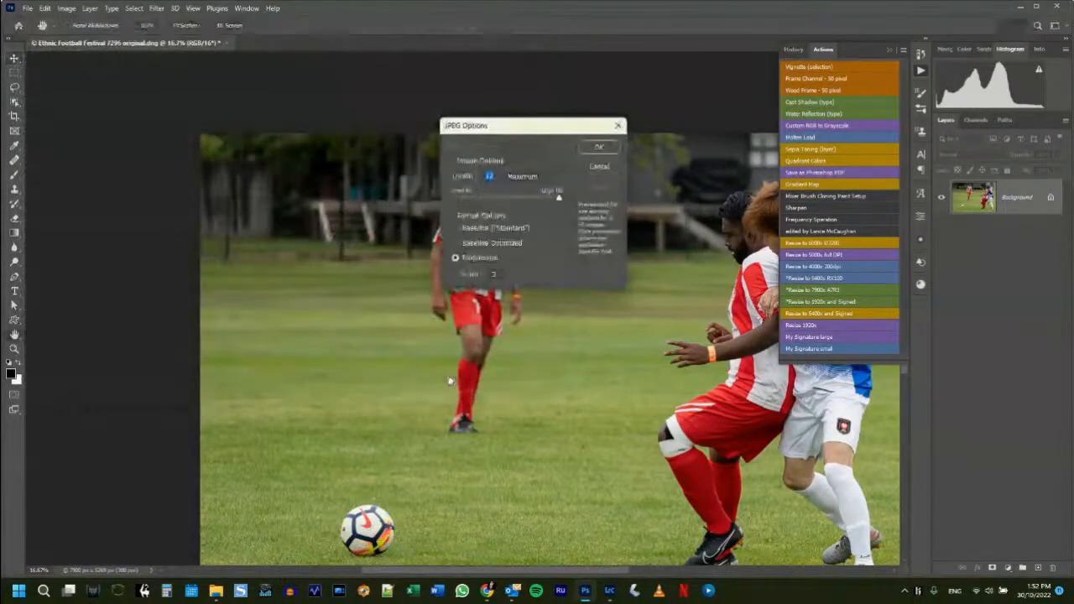
{"action": "left_click", "coordinate": [595, 147]}
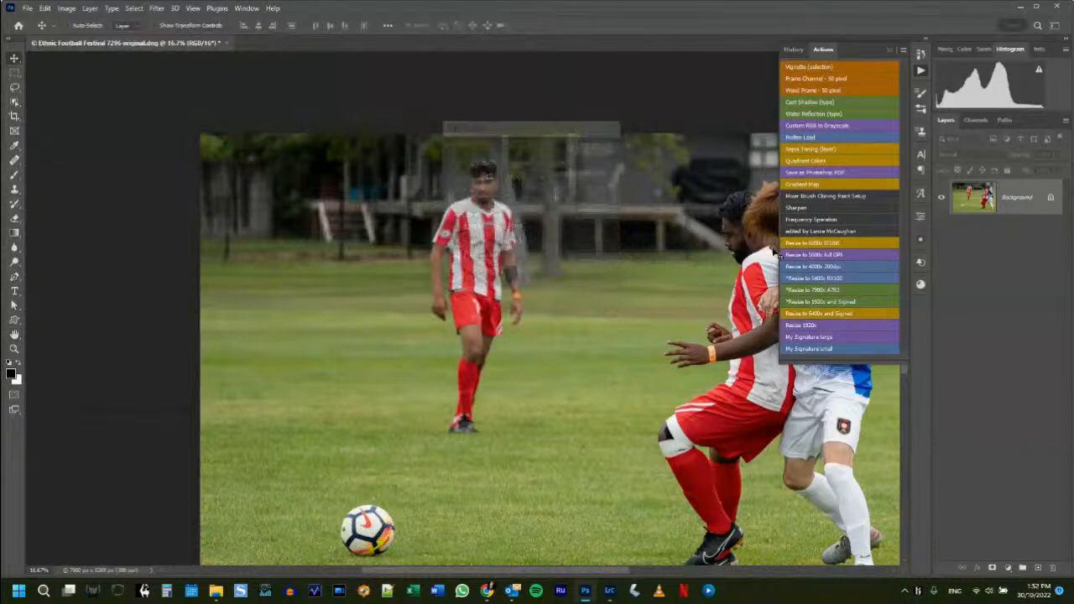
Run the Resize to 1920x and Signed action on photo 7296 and set the signature layer to Linear Dodge (Add) at 52% opacity.
{"action": "left_click", "coordinate": [806, 304]}
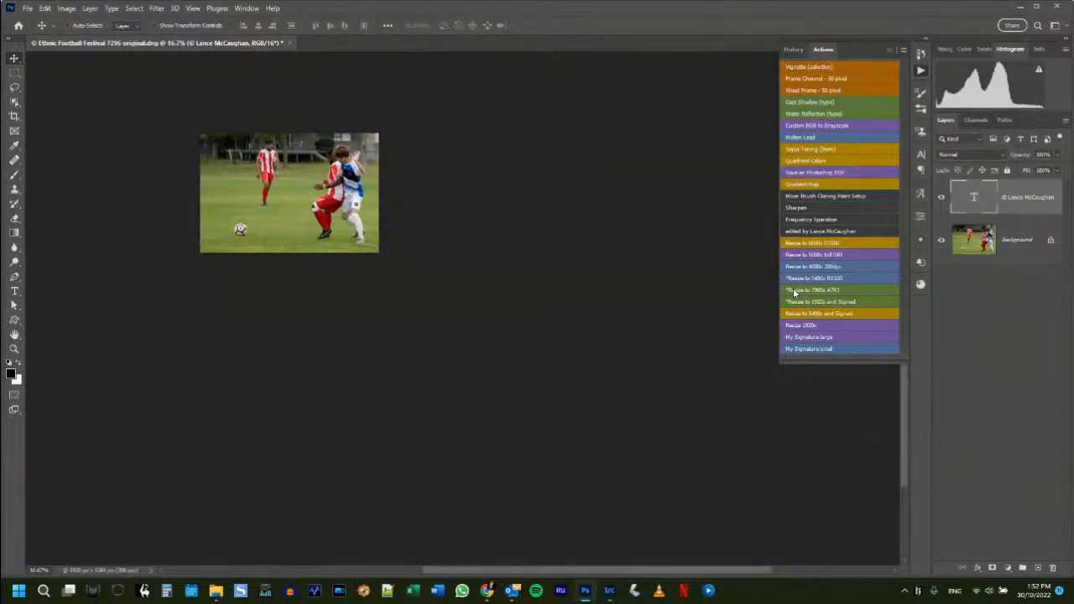
{"action": "key", "text": "ctrl+0"}
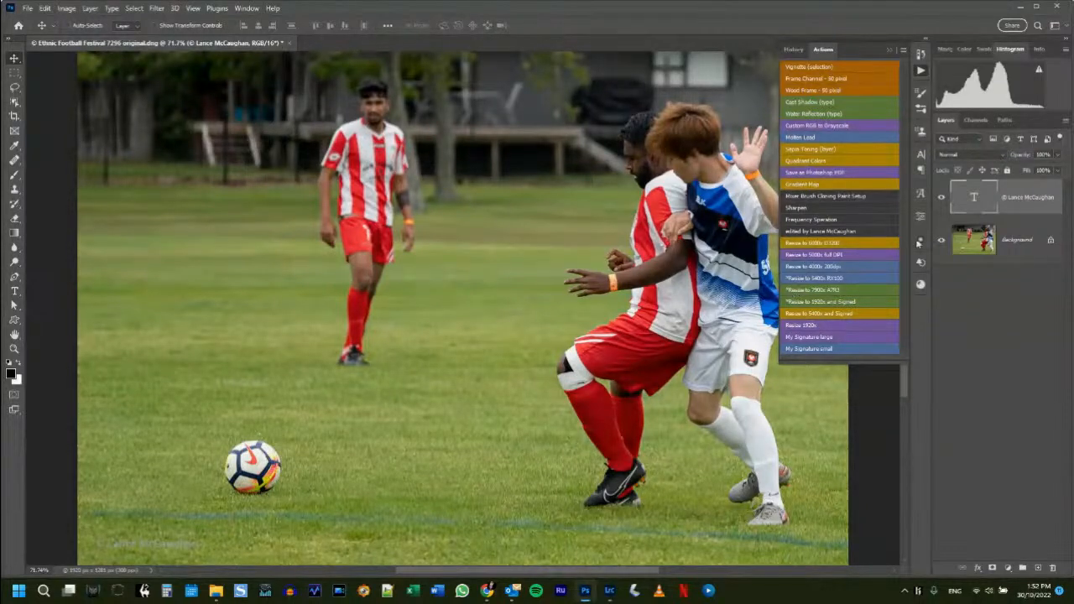
{"action": "left_click", "coordinate": [990, 157]}
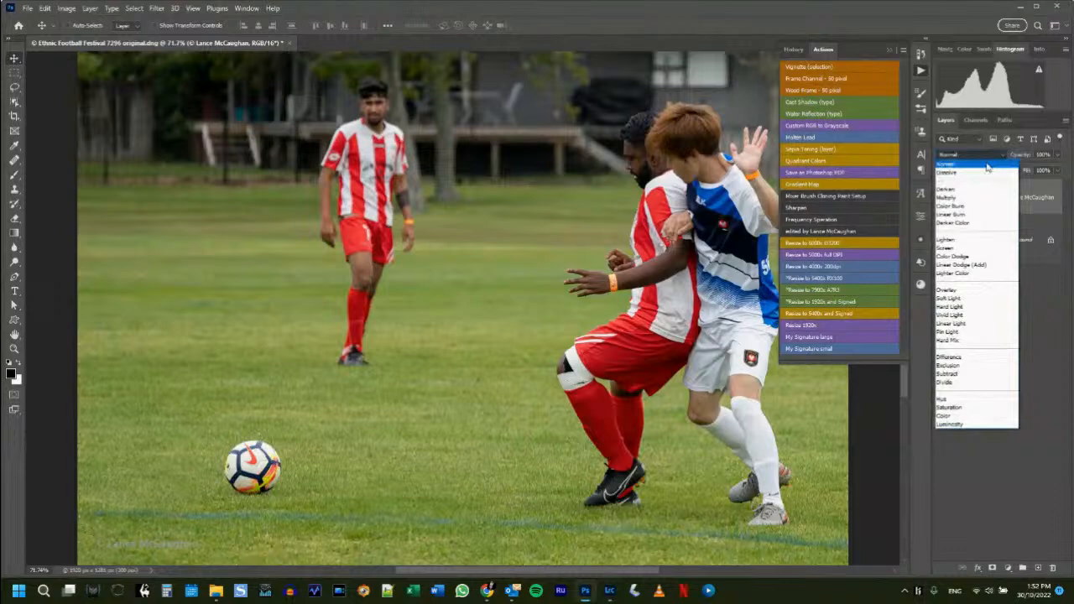
{"action": "left_click", "coordinate": [975, 266]}
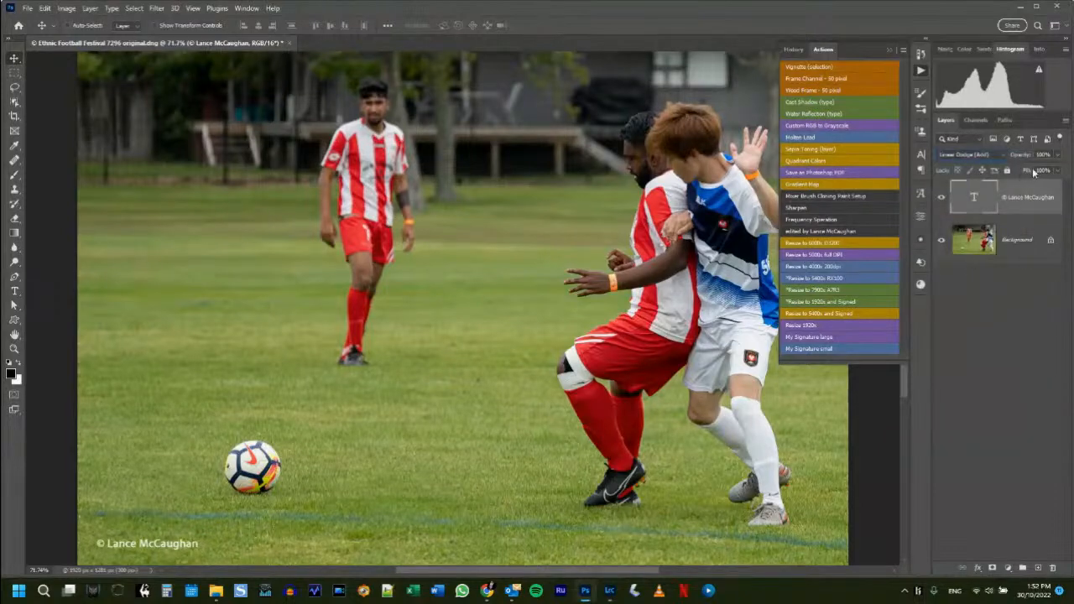
{"action": "left_click_drag", "start_coordinate": [1019, 157], "coordinate": [992, 160]}
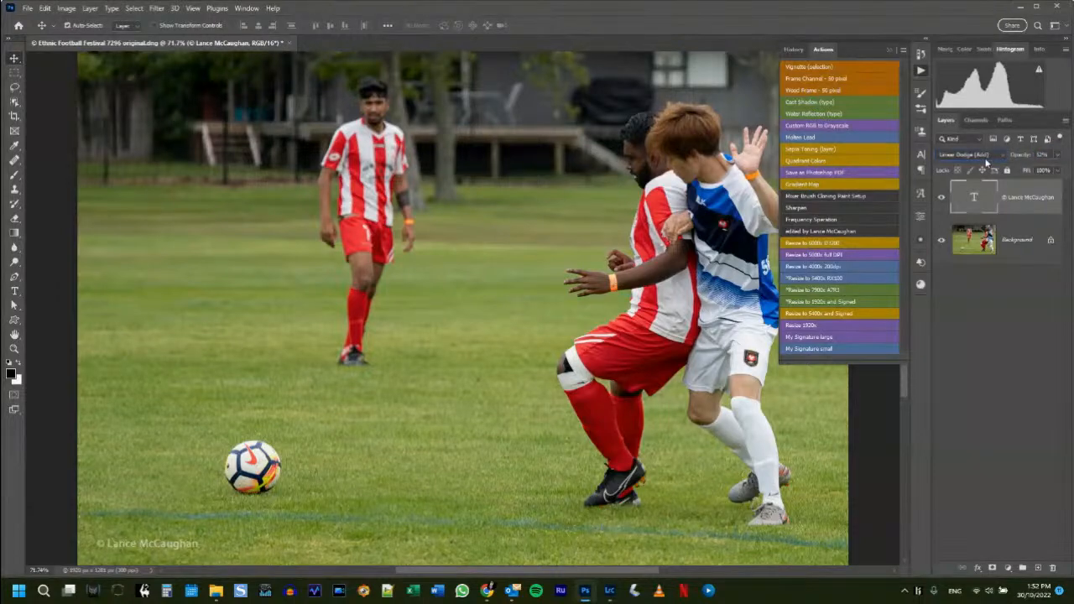
Save a maximum-quality JPEG copy named "Ethnic Football Festival 7296 1920x signed" and close the document without saving its changes.
{"action": "key", "text": "ctrl+alt+s"}
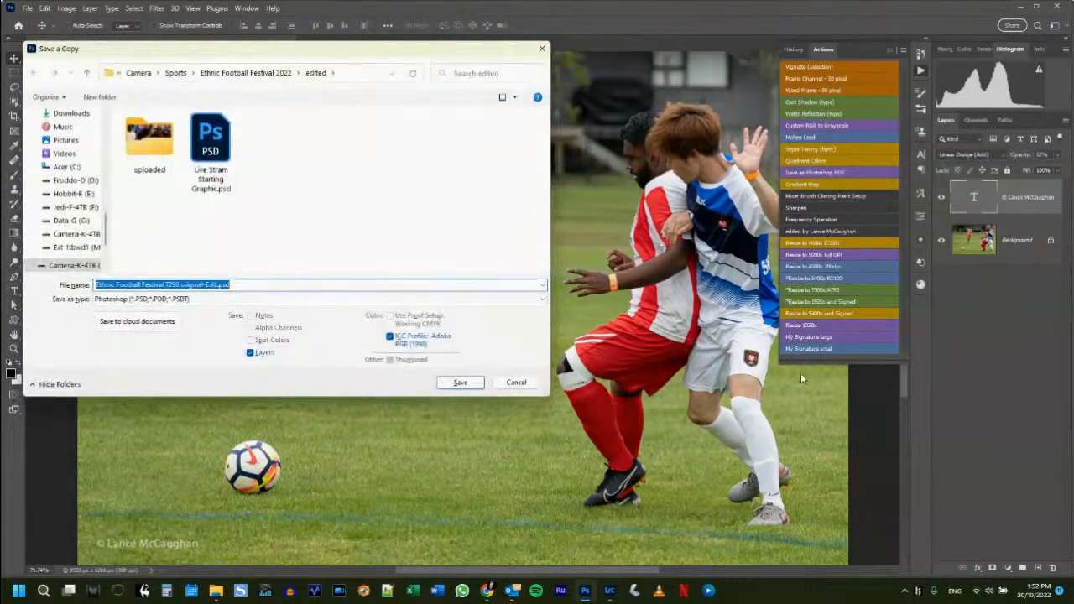
{"action": "key", "text": "Right"}
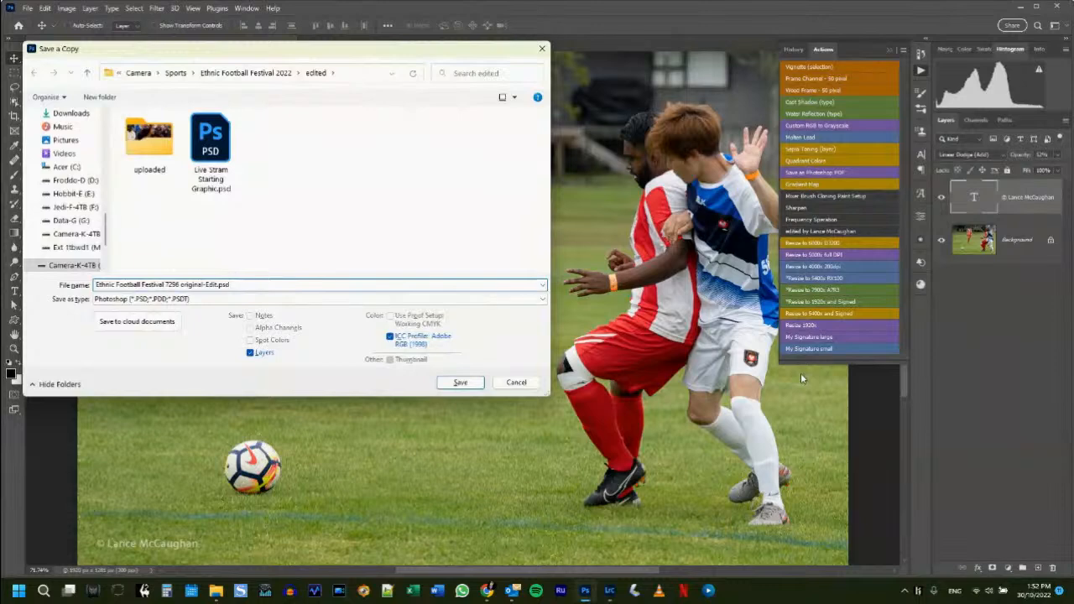
{"action": "key", "text": "ctrl+shift+Left"}
{"action": "key", "text": "ctrl+shift+Left"}
{"action": "key", "text": "ctrl+shift+Left"}
{"action": "key", "text": "ctrl+shift+Left"}
{"action": "type", "text": "l920"}
{"action": "type", "text": "signed"}
{"action": "left_click", "coordinate": [206, 300]}
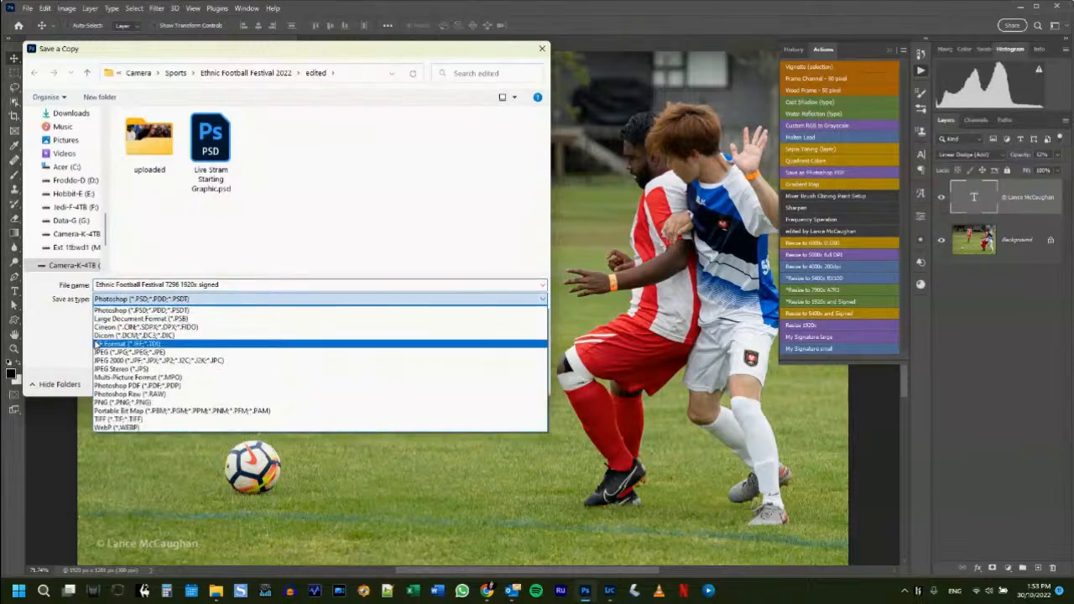
{"action": "left_click", "coordinate": [112, 352]}
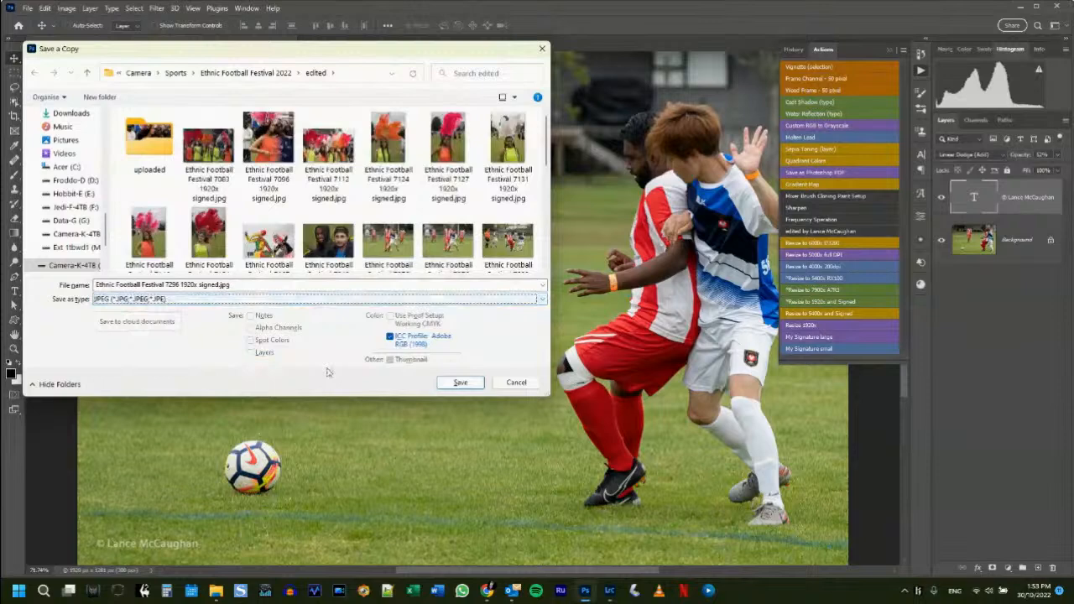
{"action": "left_click", "coordinate": [453, 384]}
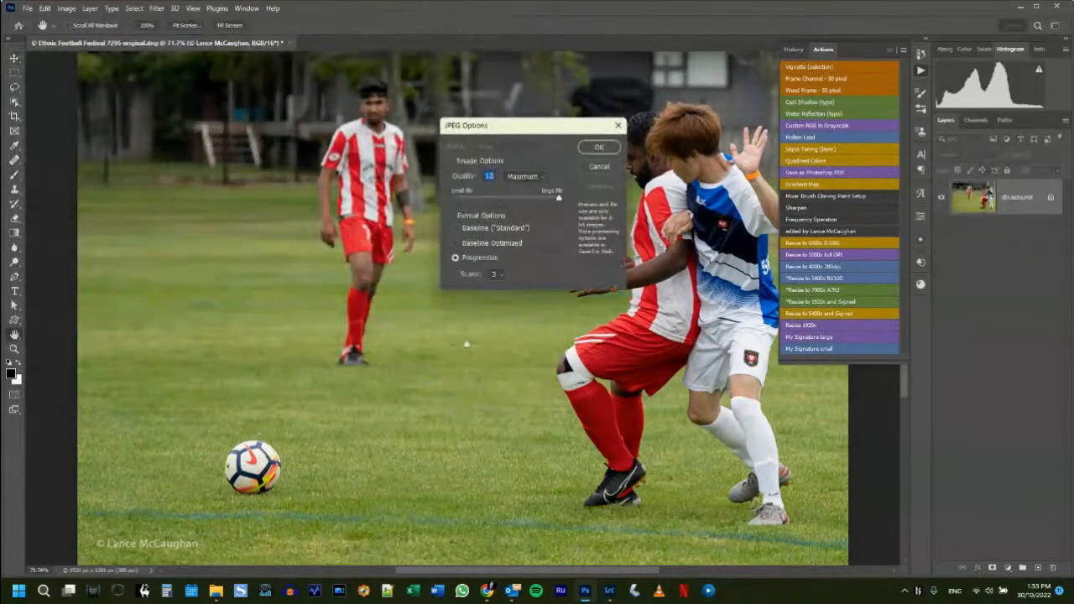
{"action": "left_click", "coordinate": [617, 148]}
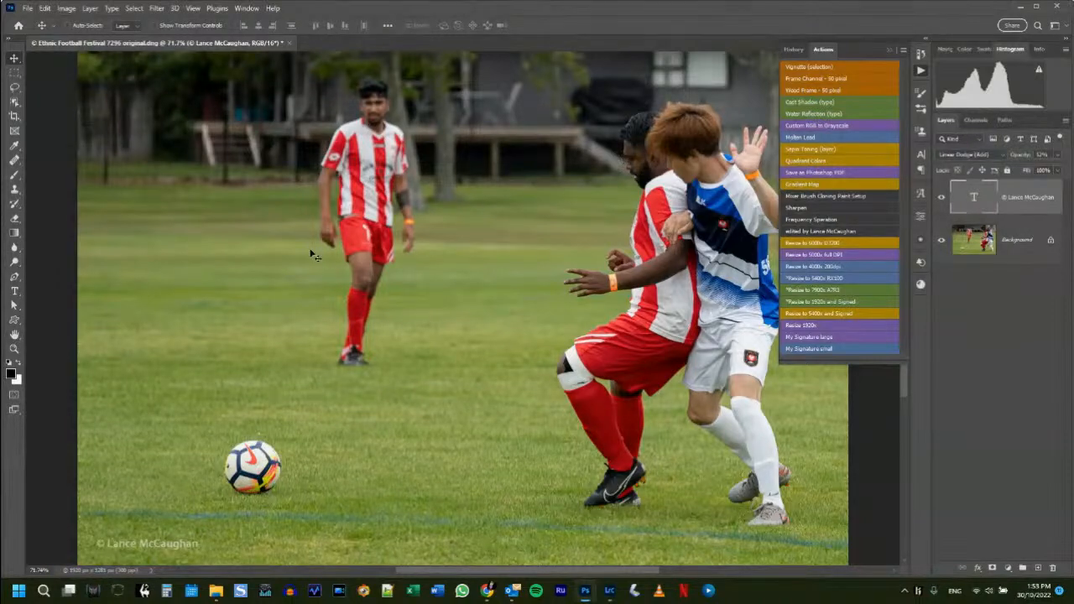
{"action": "left_click", "coordinate": [289, 43]}
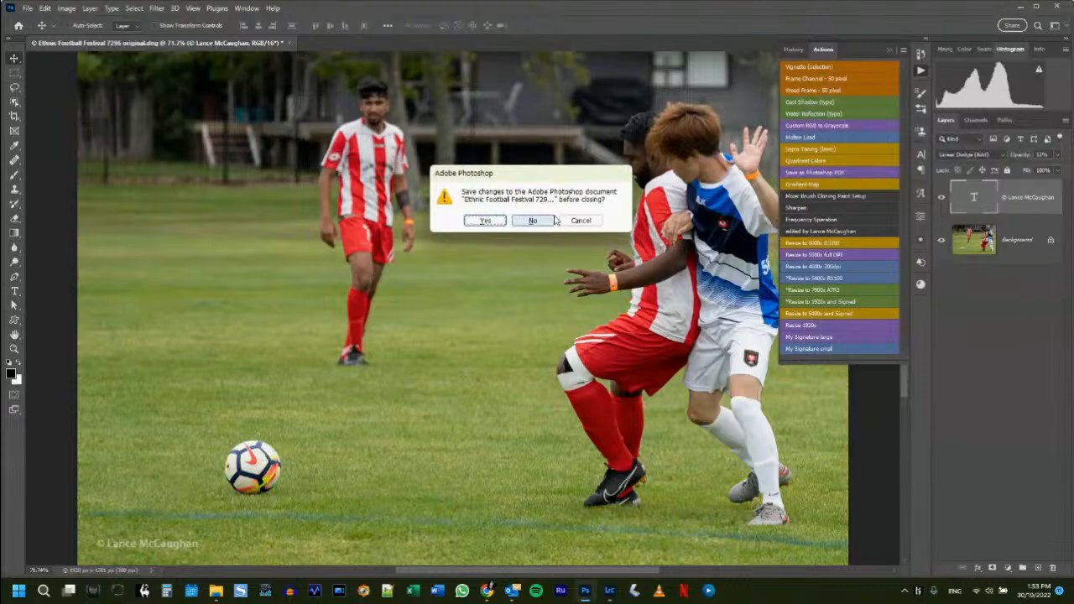
{"action": "left_click", "coordinate": [533, 221]}
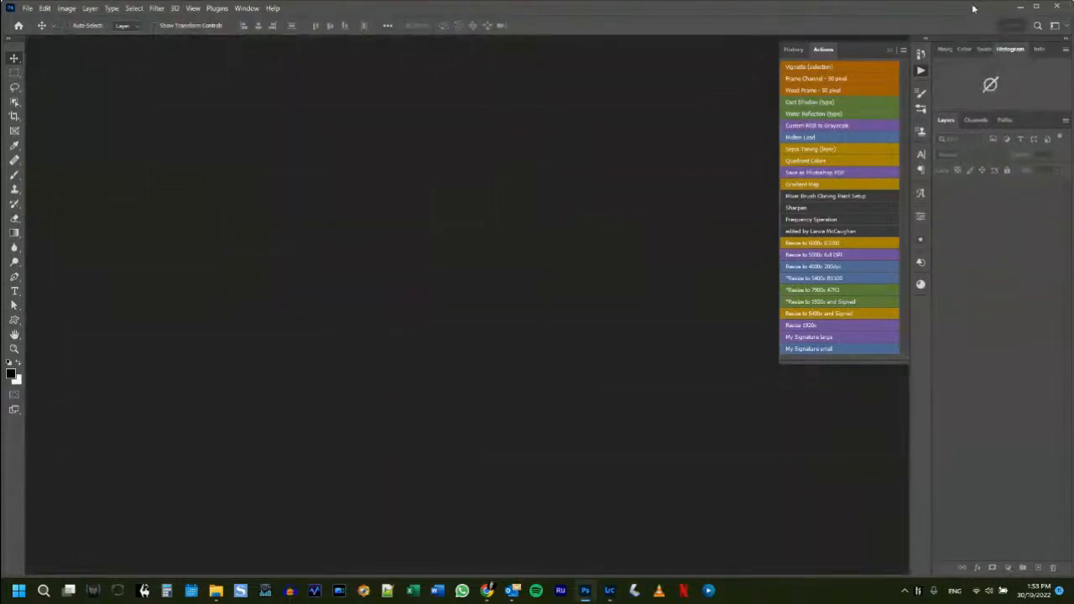
Switch to Lightroom Classic, move the two selected finished photos to the edited folder, and open photos 7301 and 7309 in Photoshop.
{"action": "left_click", "coordinate": [1021, 6]}
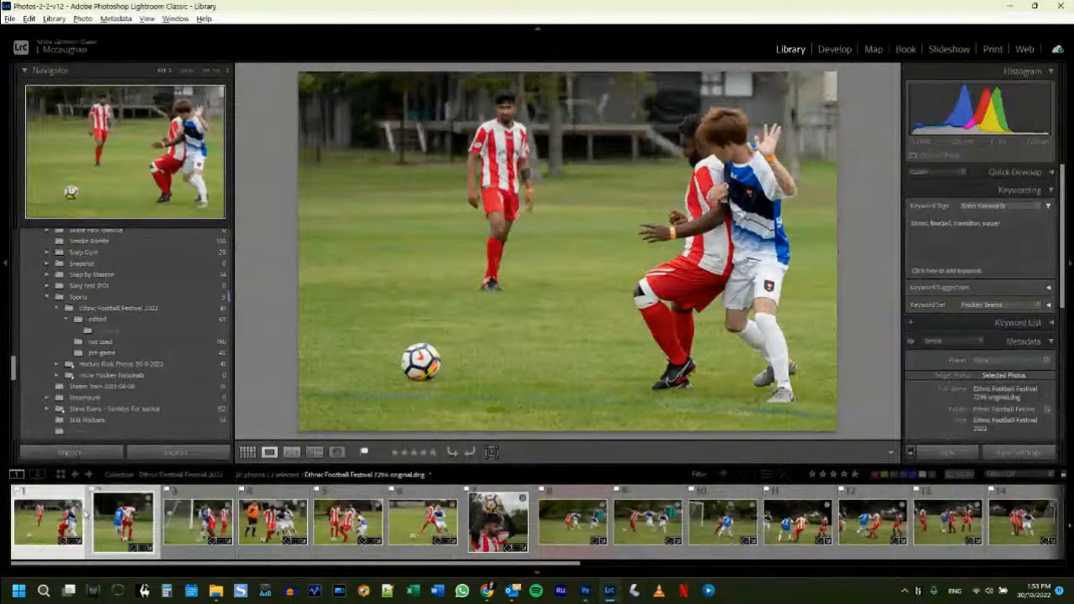
{"action": "left_click_drag", "start_coordinate": [40, 524], "coordinate": [144, 321]}
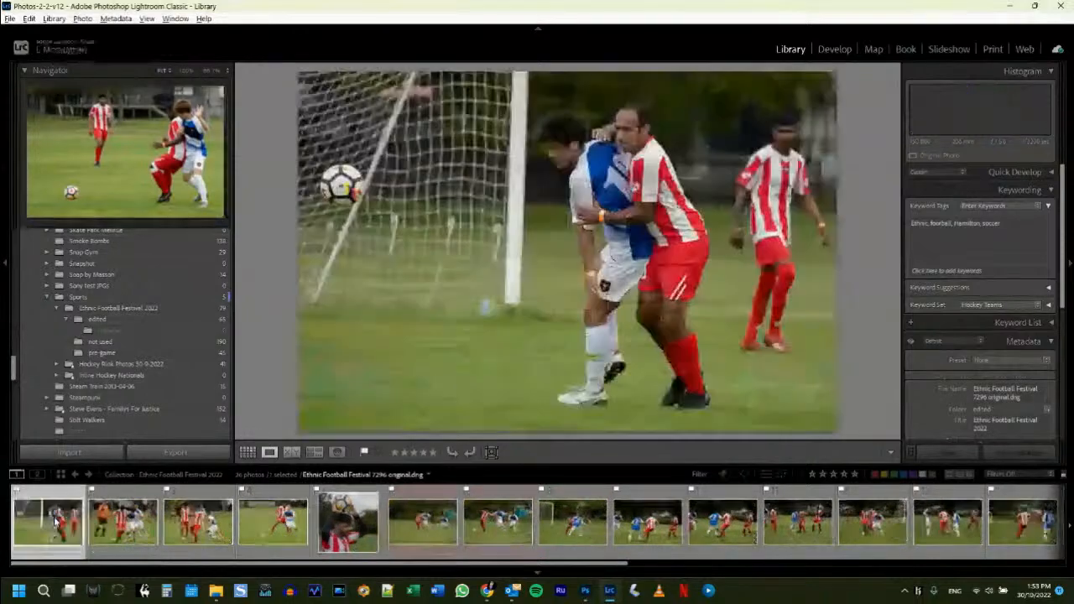
{"action": "right_click", "coordinate": [111, 526]}
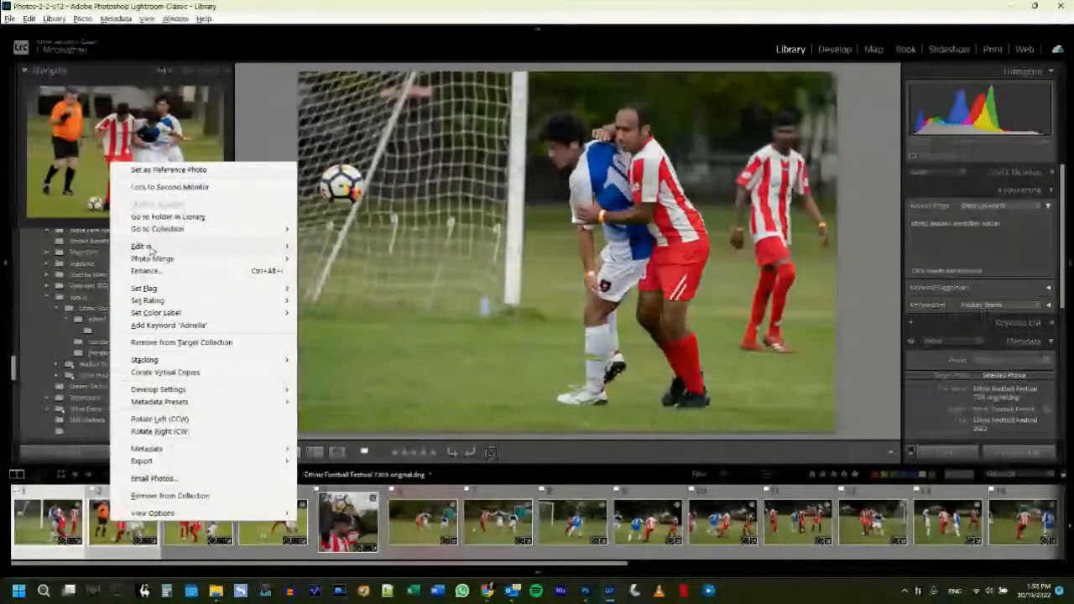
{"action": "mouse_move", "coordinate": [228, 246]}
{"action": "left_click", "coordinate": [335, 247]}
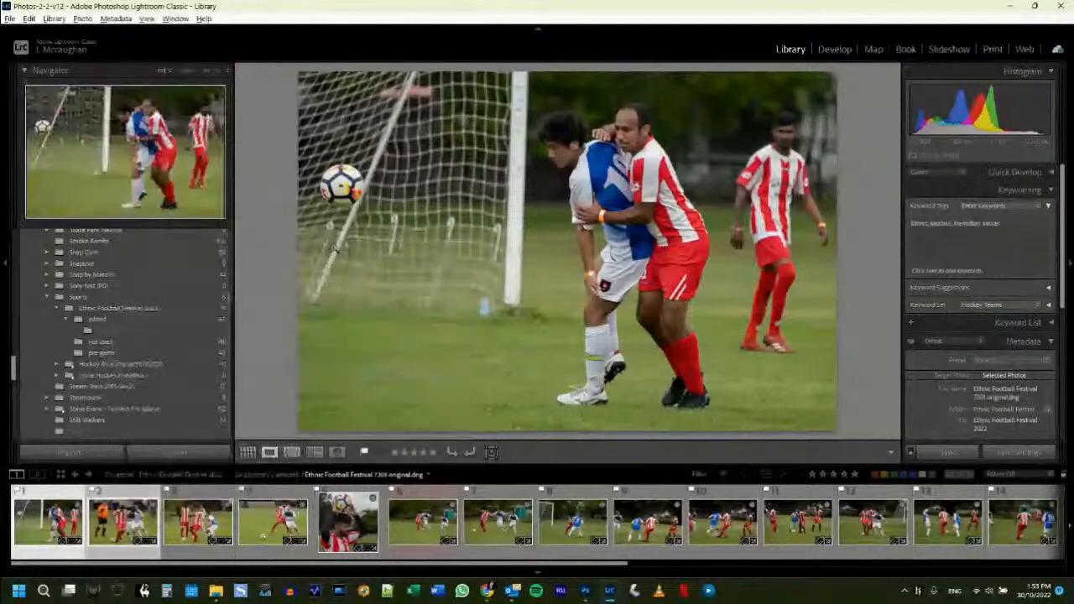
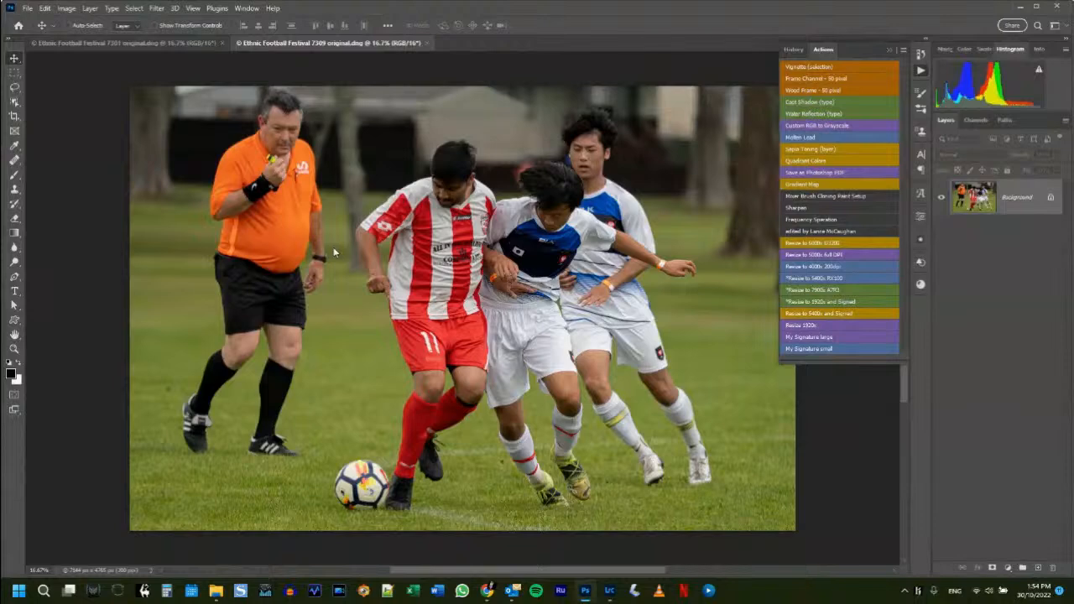
Run the Resize to 7900x action on photo 7309 and save a maximum-quality JPEG copy named "Ethnic Football Festival 7309 full size".
{"action": "left_click", "coordinate": [816, 292]}
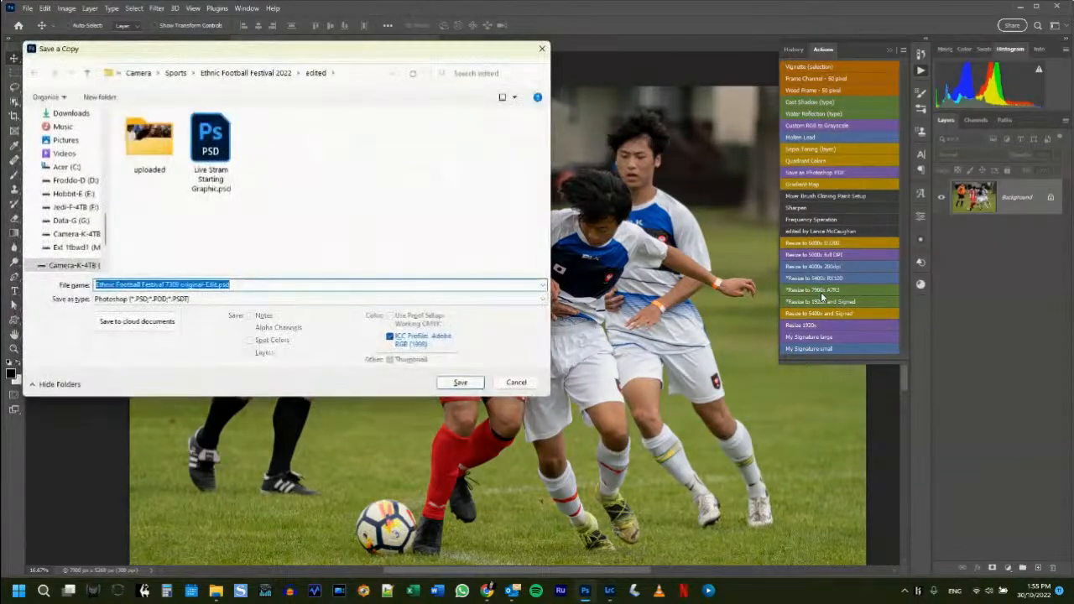
{"action": "key", "text": "Right"}
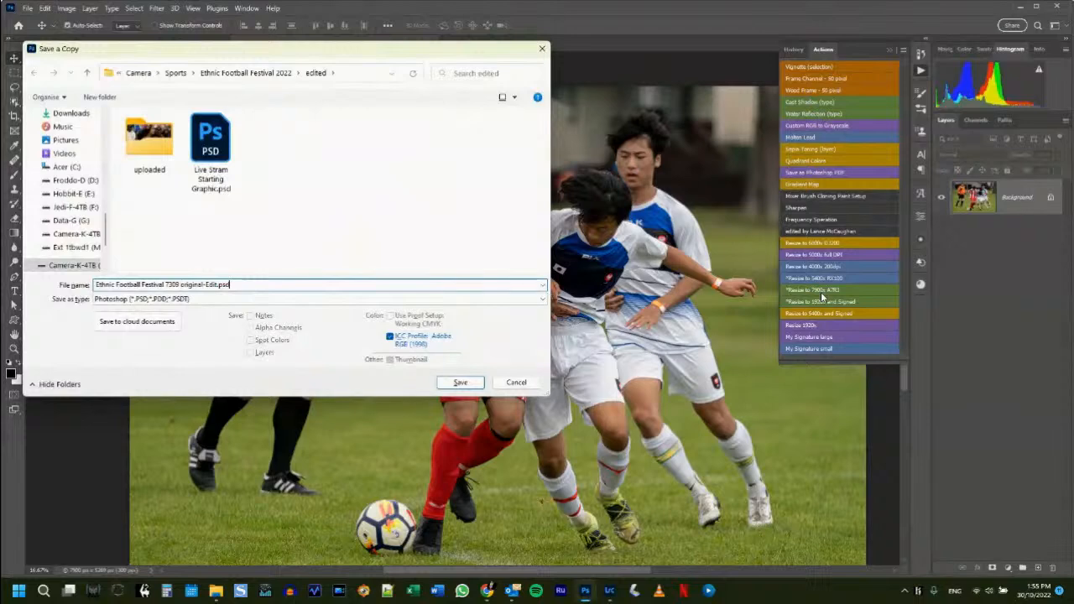
{"action": "key", "text": "ctrl+shift+Left"}
{"action": "key", "text": "ctrl+shift+Left"}
{"action": "key", "text": "ctrl+shift+Left"}
{"action": "key", "text": "BackSpace"}
{"action": "type", "text": "full size"}
{"action": "left_click", "coordinate": [176, 300]}
{"action": "left_click", "coordinate": [151, 351]}
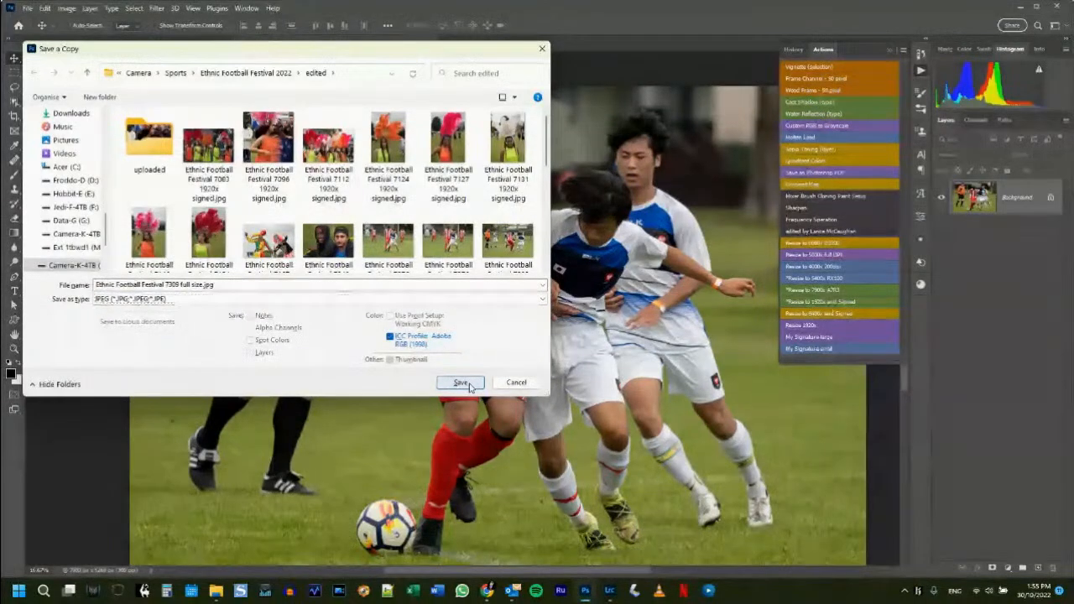
{"action": "left_click", "coordinate": [460, 384]}
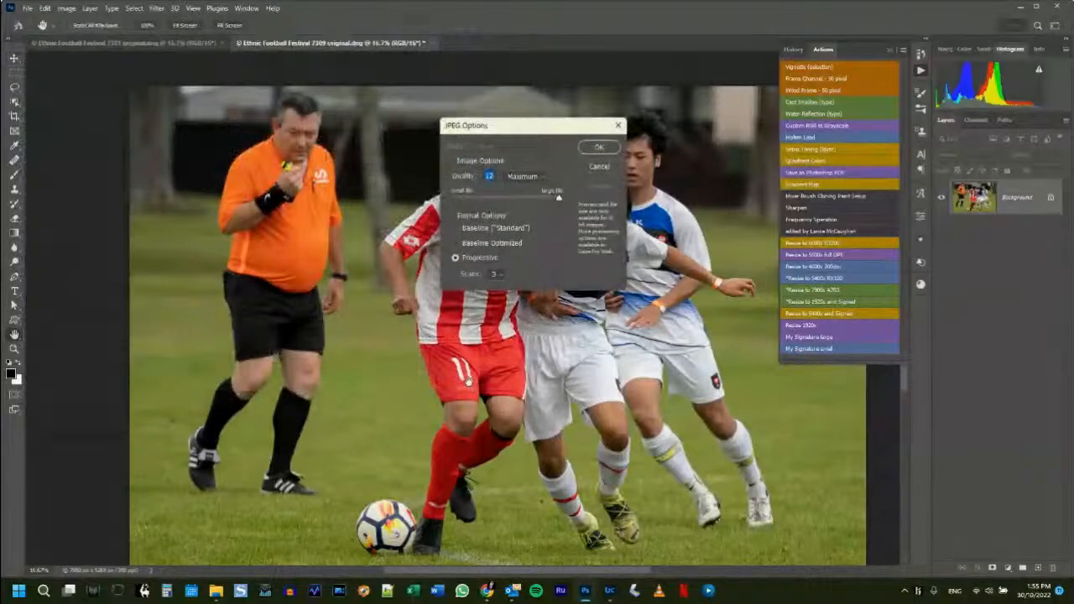
{"action": "left_click", "coordinate": [597, 147]}
Run the Resize to 1920x and Signed action on photo 7309, set the signature layer to Linear Dodge (Add) and lower its opacity.
{"action": "left_click", "coordinate": [830, 302]}
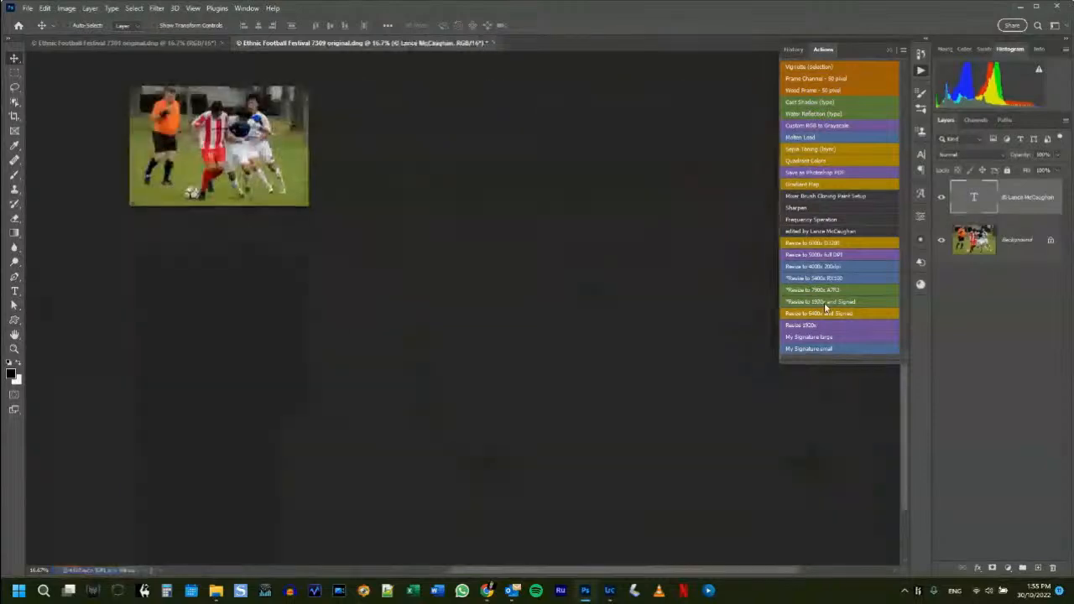
{"action": "key", "text": "ctrl+0"}
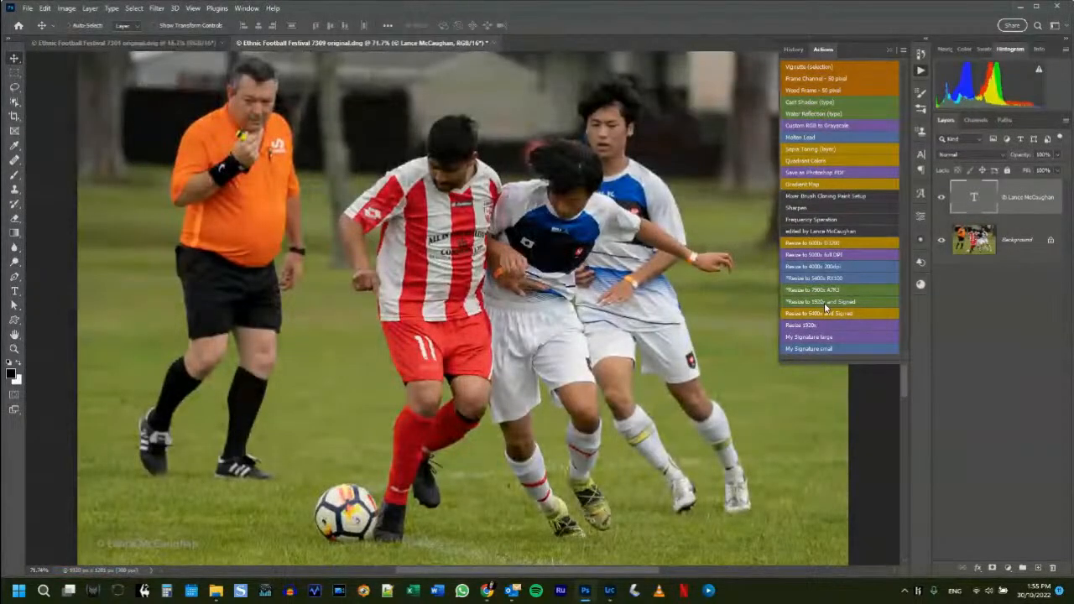
{"action": "left_click", "coordinate": [1022, 158]}
{"action": "left_click_drag", "start_coordinate": [1023, 157], "coordinate": [1016, 159]}
{"action": "left_click", "coordinate": [1002, 159]}
{"action": "left_click", "coordinate": [977, 265]}
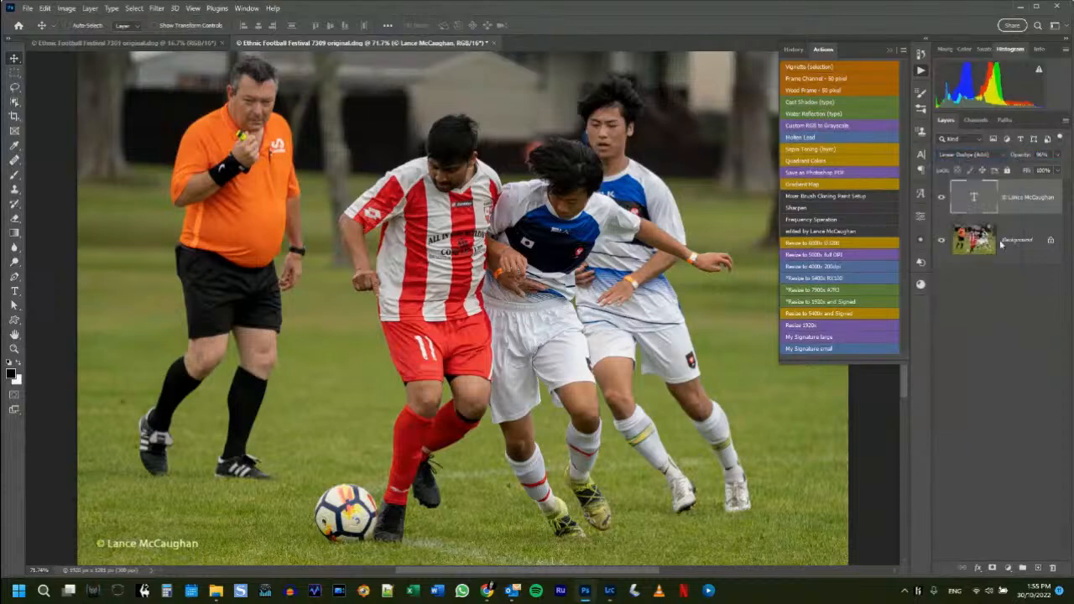
{"action": "left_click_drag", "start_coordinate": [1023, 156], "coordinate": [1001, 162]}
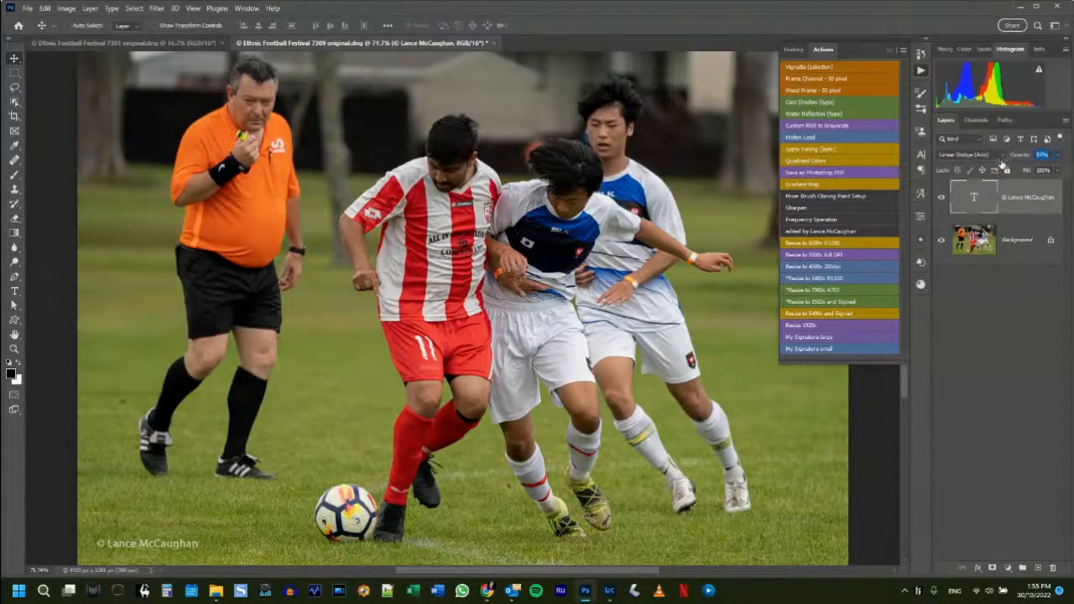
Save a JPEG copy named "Ethnic Football Festival 7309 1920x signed" and close the document without saving its changes.
{"action": "key", "text": "ctrl+alt+s"}
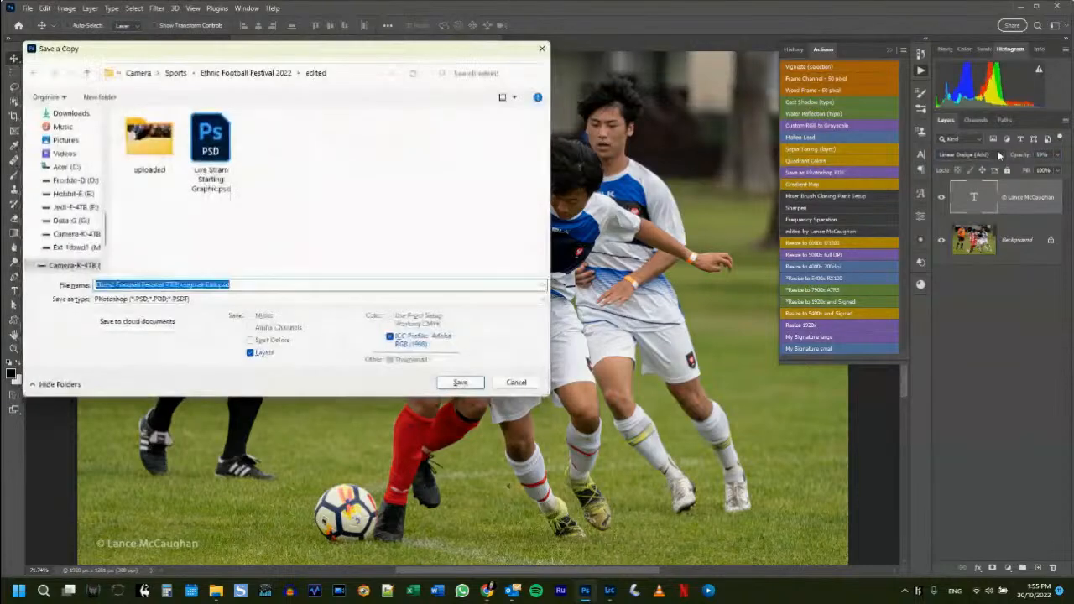
{"action": "key", "text": "Right"}
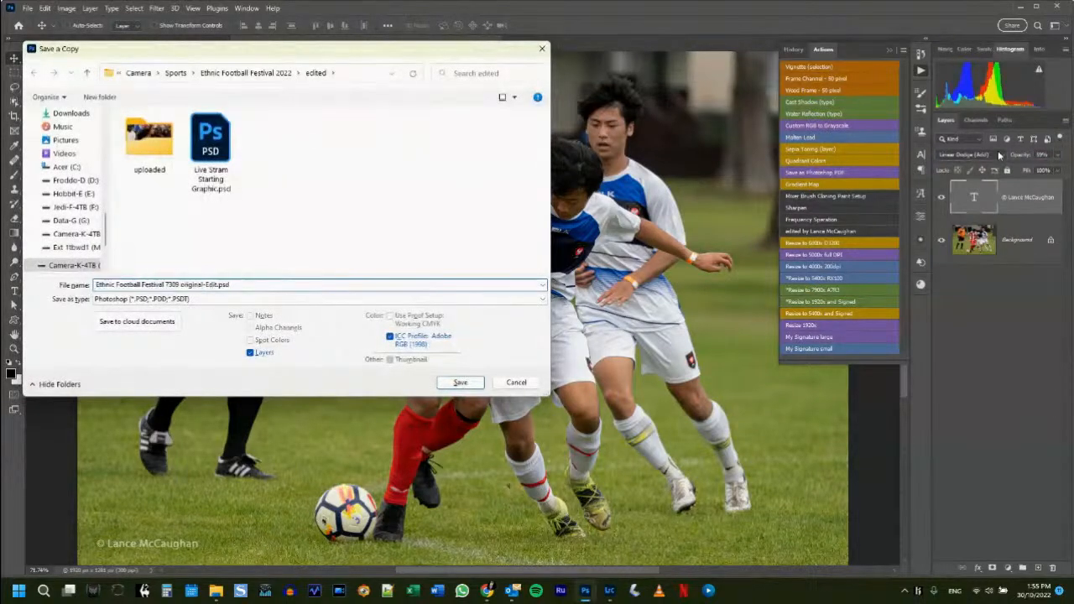
{"action": "key", "text": "shift+Left"}
{"action": "key", "text": "shift+Left"}
{"action": "key", "text": "shift+Left"}
{"action": "key", "text": "shift+Left"}
{"action": "key", "text": "shift+Left"}
{"action": "key", "text": "shift+Left"}
{"action": "key", "text": "shift+Left"}
{"action": "key", "text": "shift+Left"}
{"action": "key", "text": "shift+Left"}
{"action": "key", "text": "shift+Left"}
{"action": "key", "text": "shift+Left"}
{"action": "key", "text": "shift+Left"}
{"action": "key", "text": "shift+Left"}
{"action": "key", "text": "shift+Left"}
{"action": "key", "text": "shift+Left"}
{"action": "key", "text": "shift+Left"}
{"action": "key", "text": "shift+Left"}
{"action": "type", "text": "1920x signed"}
{"action": "left_click", "coordinate": [215, 299]}
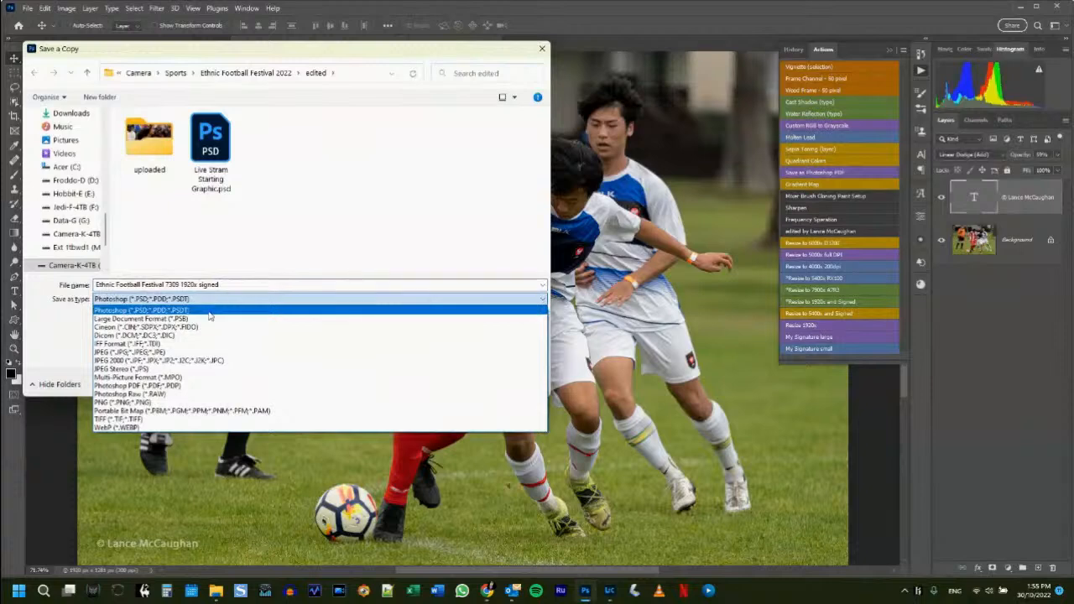
{"action": "left_click", "coordinate": [174, 352]}
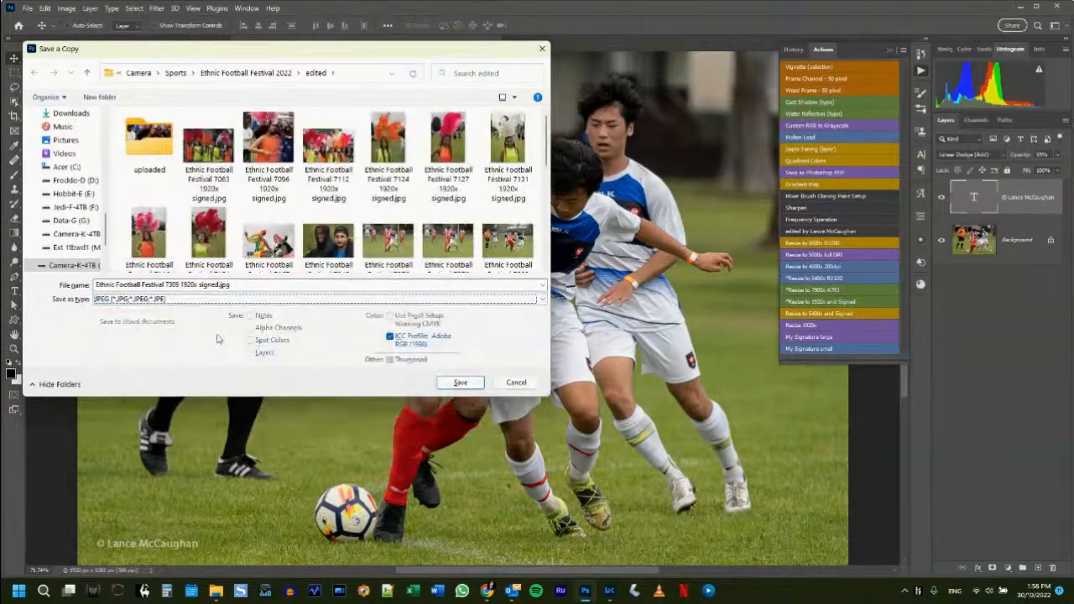
{"action": "left_click", "coordinate": [451, 383]}
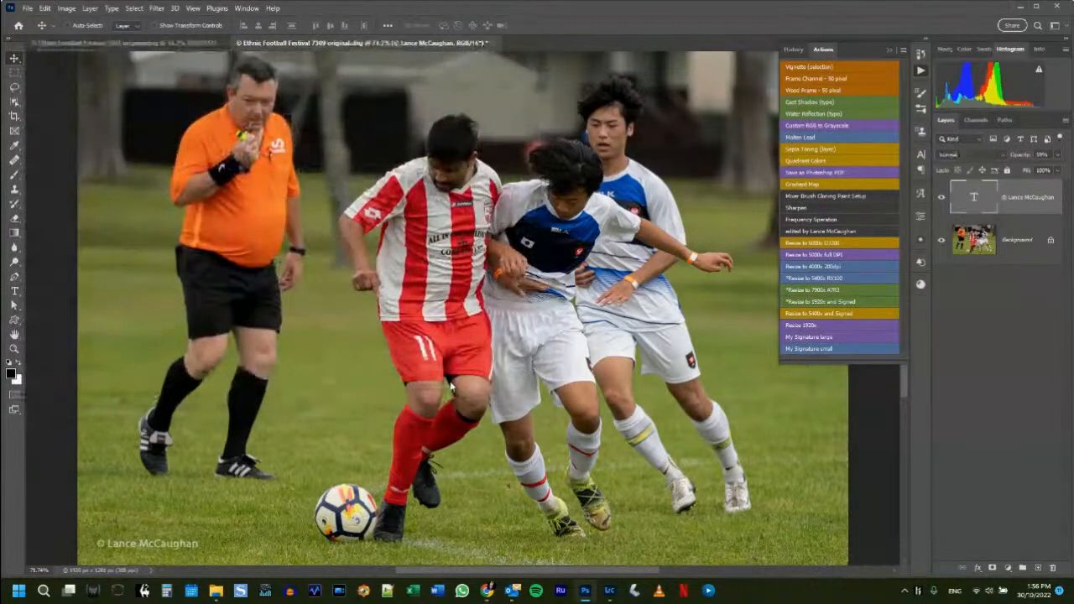
{"action": "left_click", "coordinate": [599, 147]}
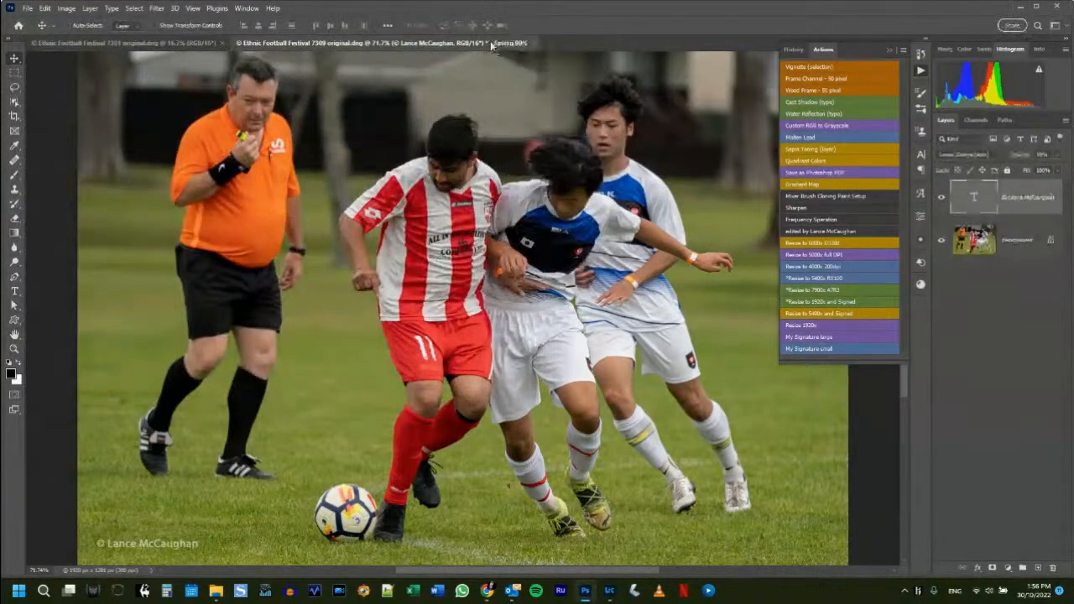
{"action": "left_click", "coordinate": [493, 44]}
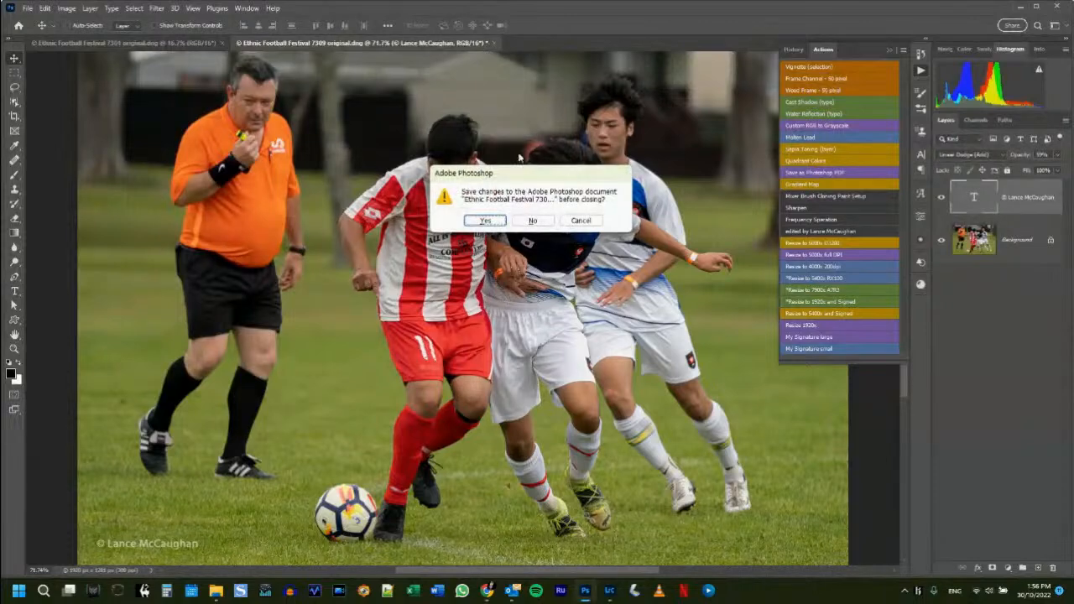
{"action": "left_click", "coordinate": [534, 220]}
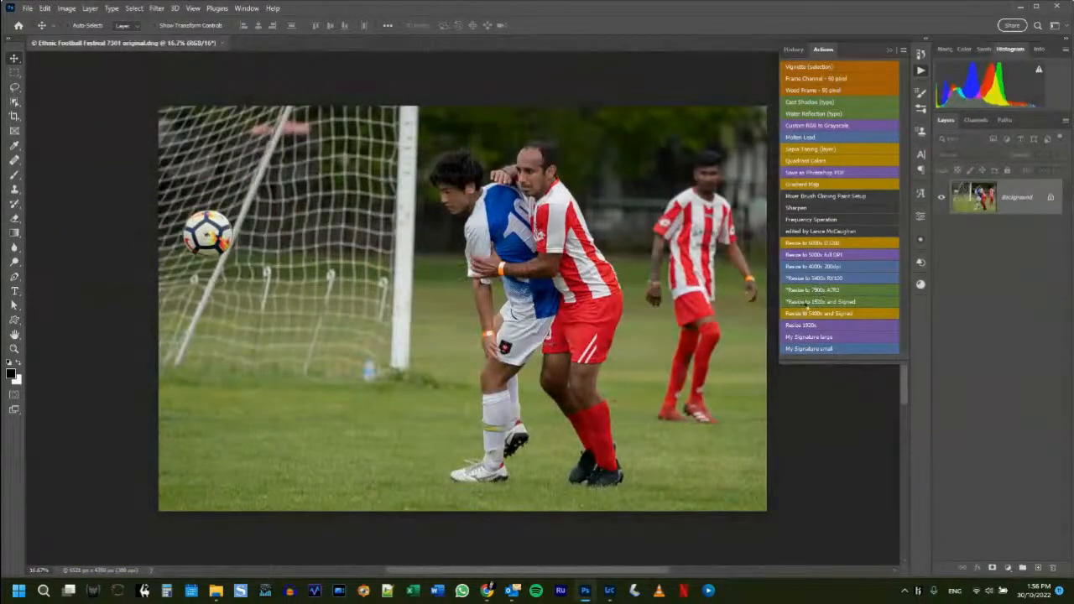
Run the Resize to 7900x action on photo 7301 and save a JPEG copy named "Ethnic Football Festival 7301 full size".
{"action": "left_click", "coordinate": [792, 314]}
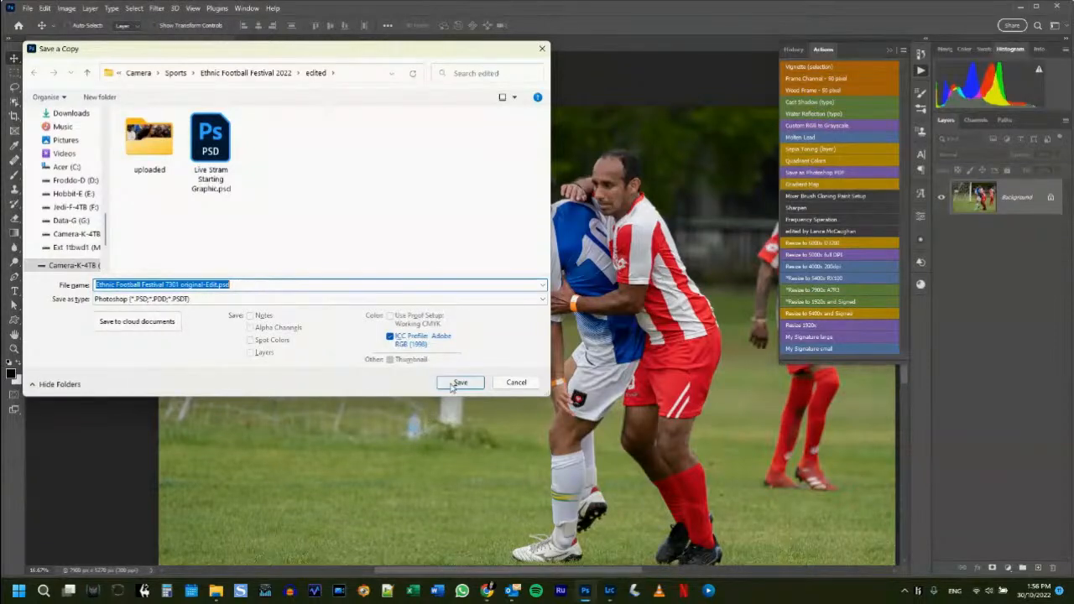
{"action": "left_click", "coordinate": [248, 286]}
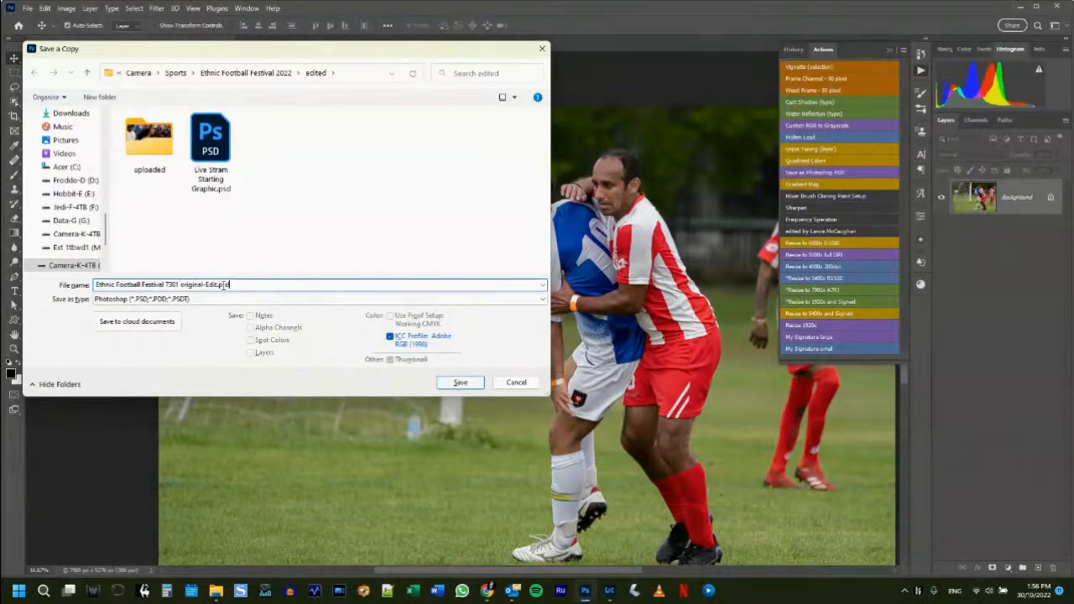
{"action": "key", "text": "ctrl+shift+Left"}
{"action": "key", "text": "ctrl+shift+Left"}
{"action": "key", "text": "ctrl+shift+Left"}
{"action": "key", "text": "ctrl+shift+Left"}
{"action": "type", "text": "fu"}
{"action": "left_click", "coordinate": [121, 300]}
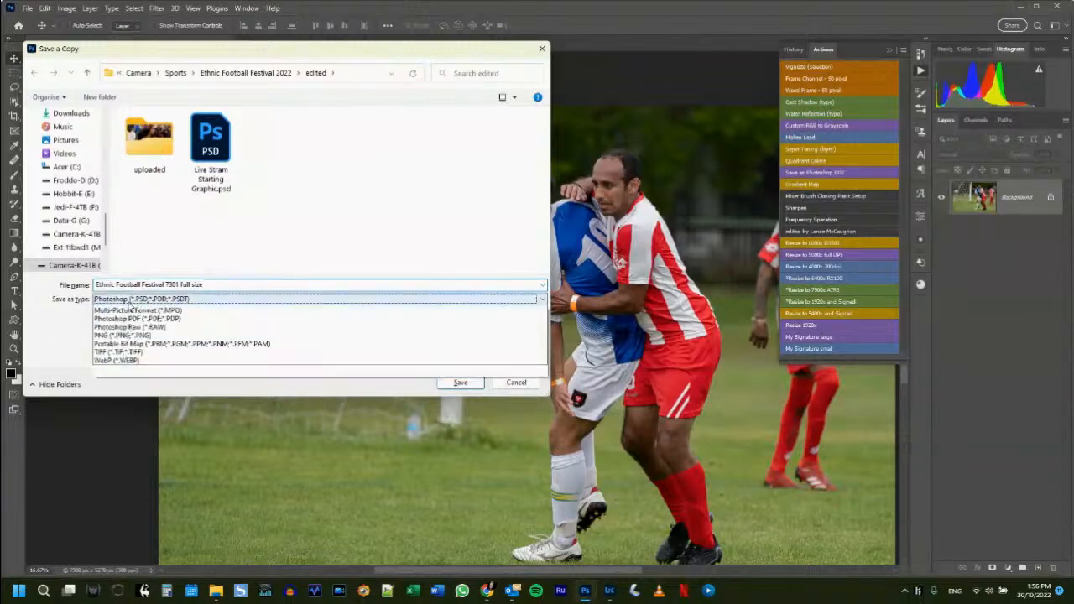
{"action": "left_click", "coordinate": [126, 351]}
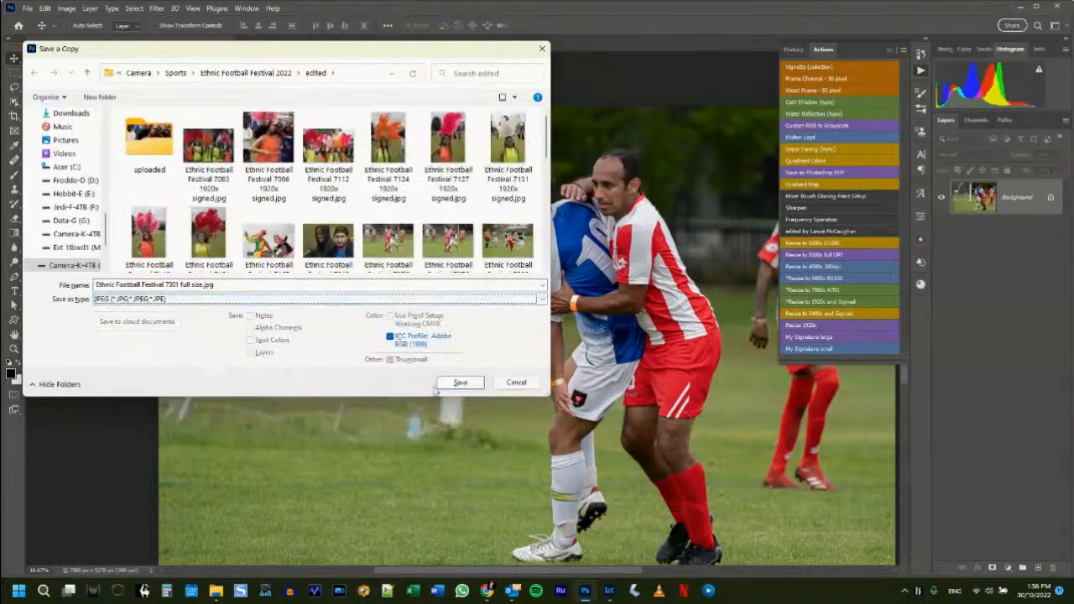
{"action": "left_click", "coordinate": [459, 383]}
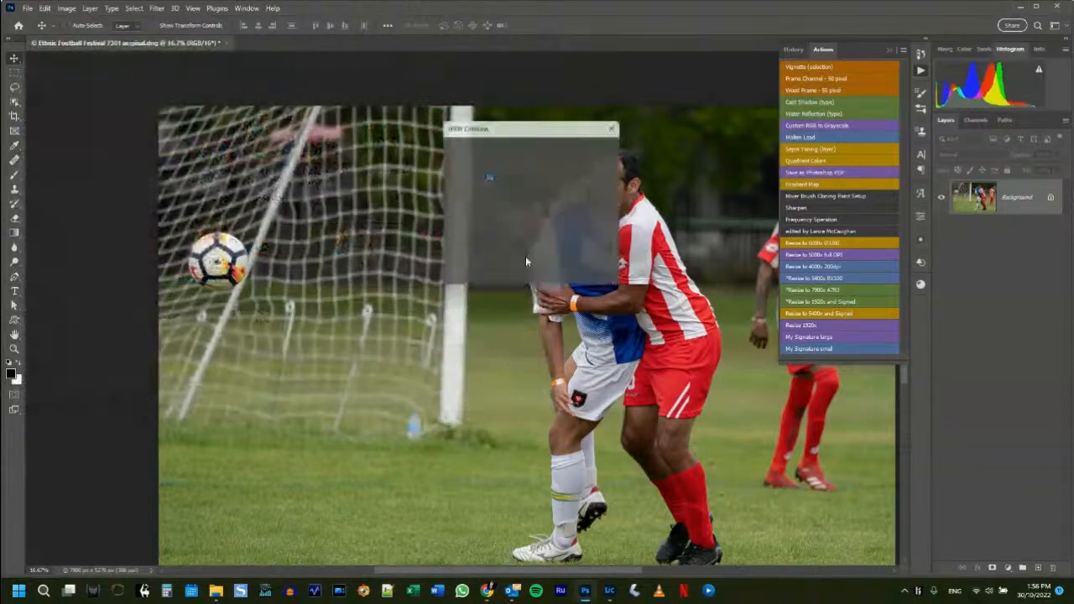
{"action": "left_click", "coordinate": [599, 147]}
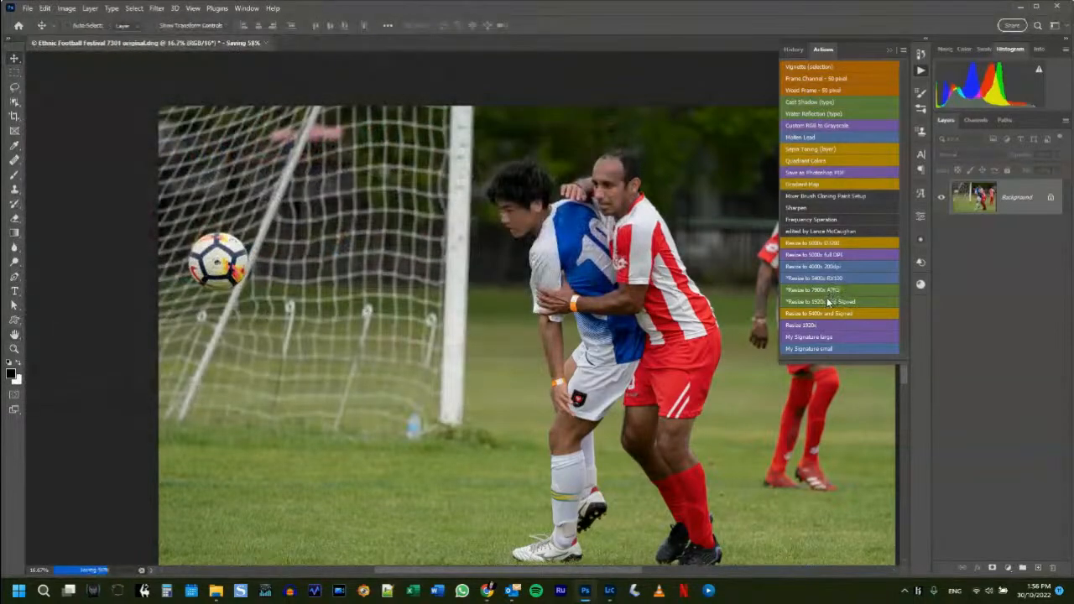
Run the Resize to 1920x and Signed action on photo 7301, set the signature layer to Linear Dodge (Add) and lower its opacity.
{"action": "left_click", "coordinate": [816, 314]}
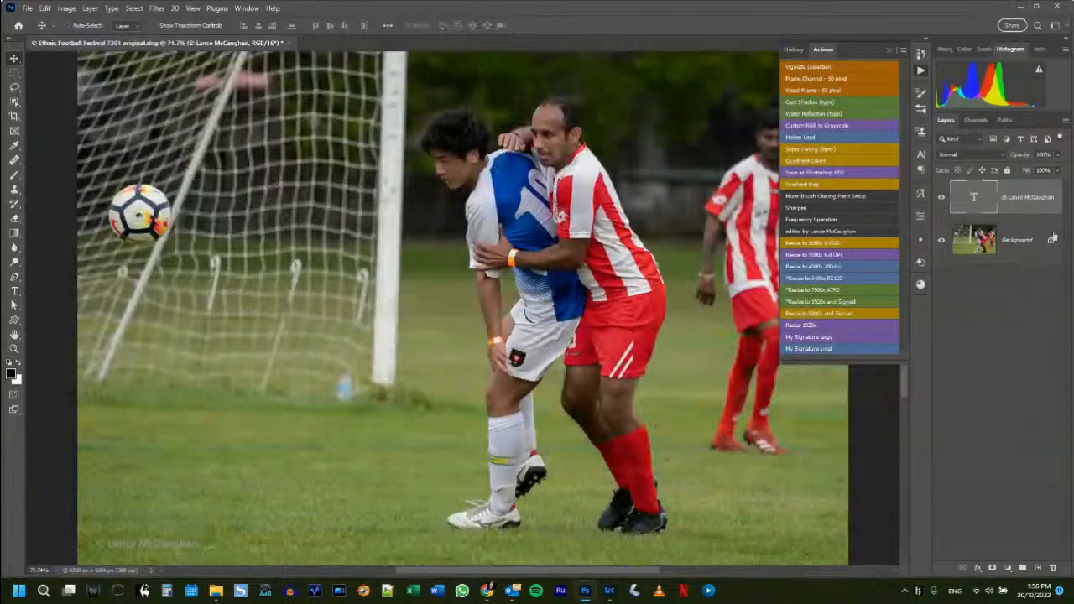
{"action": "left_click", "coordinate": [1003, 155]}
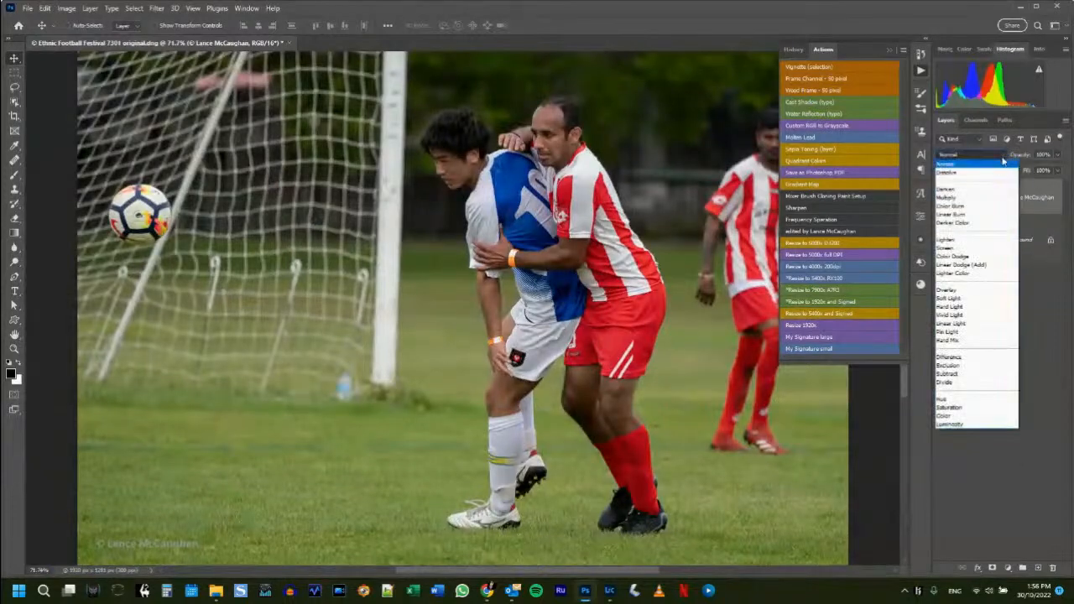
{"action": "left_click", "coordinate": [991, 265]}
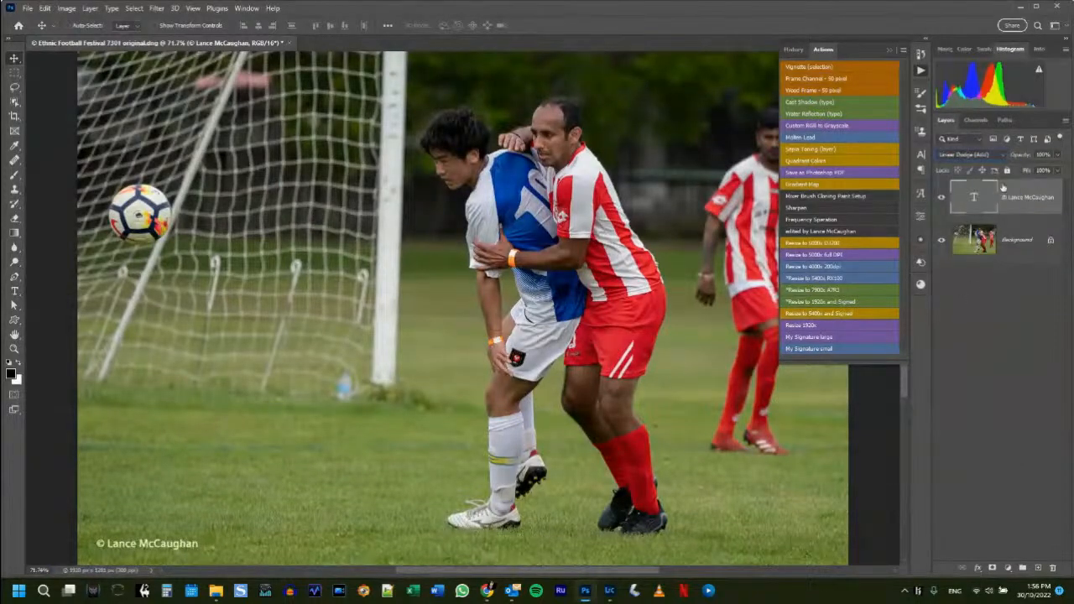
{"action": "left_click_drag", "start_coordinate": [1029, 158], "coordinate": [996, 162]}
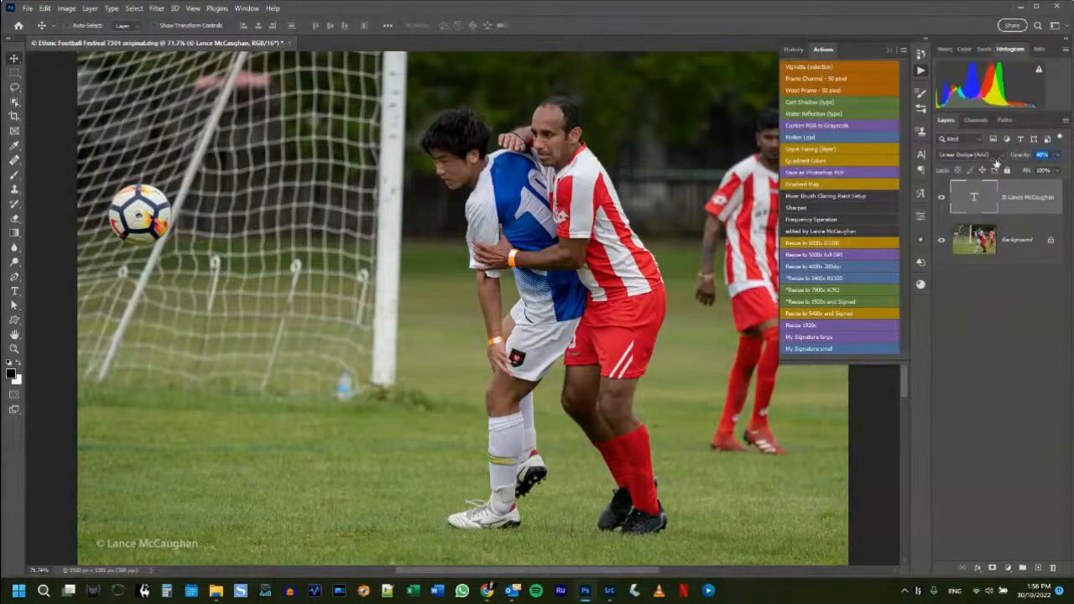
Save a JPEG copy named "Ethnic Football Festival 7301 1920x signed" and close the document without saving its changes.
{"action": "key", "text": "ctrl+alt+s"}
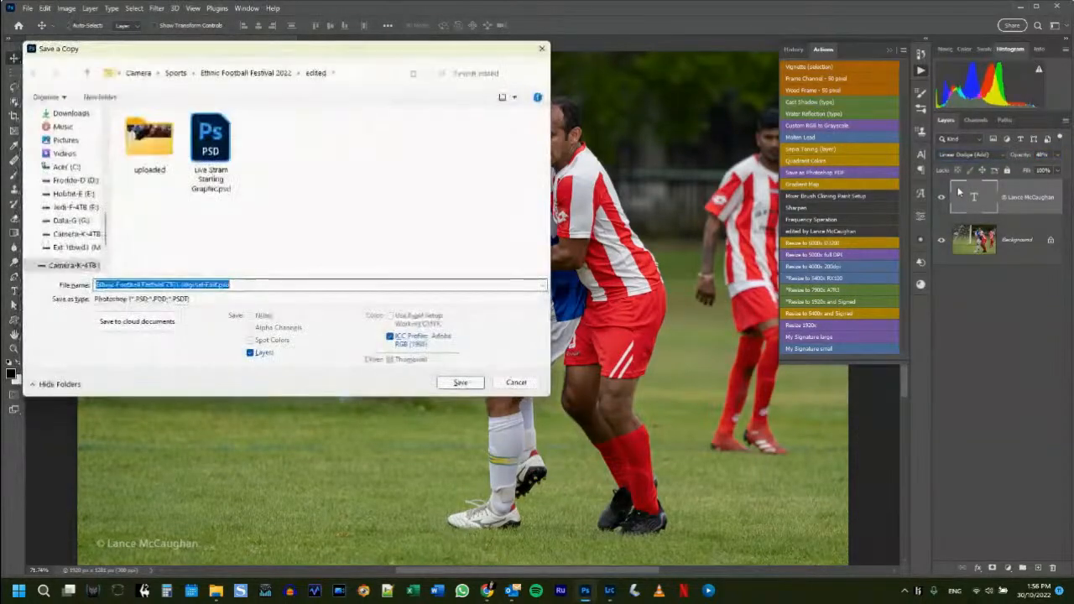
{"action": "key", "text": "ctrl+shift+Left"}
{"action": "key", "text": "ctrl+shift+Left"}
{"action": "key", "text": "ctrl+shift+Left"}
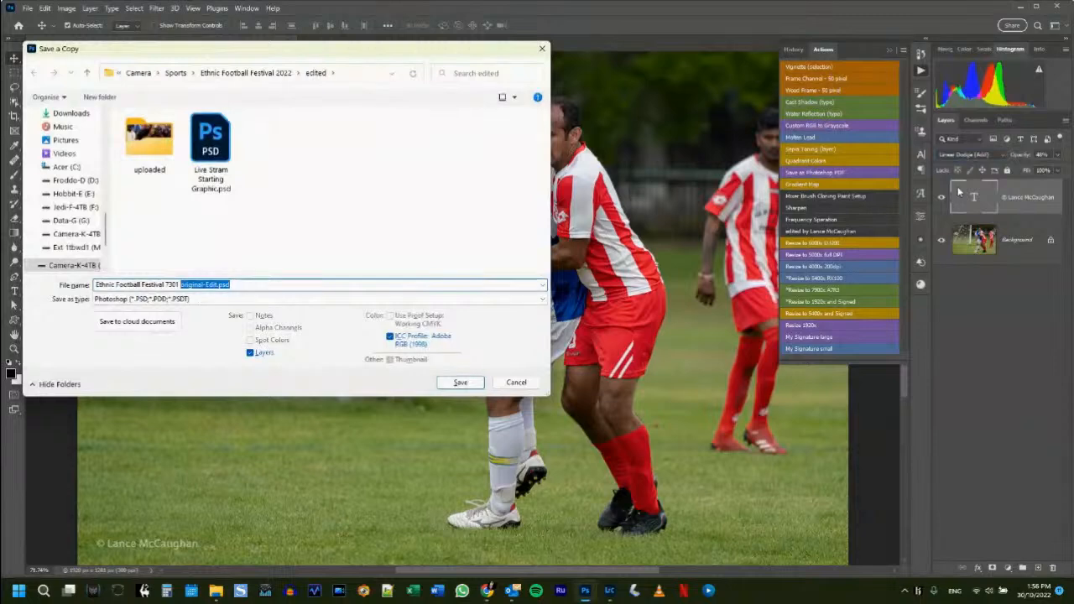
{"action": "type", "text": "1920x"}
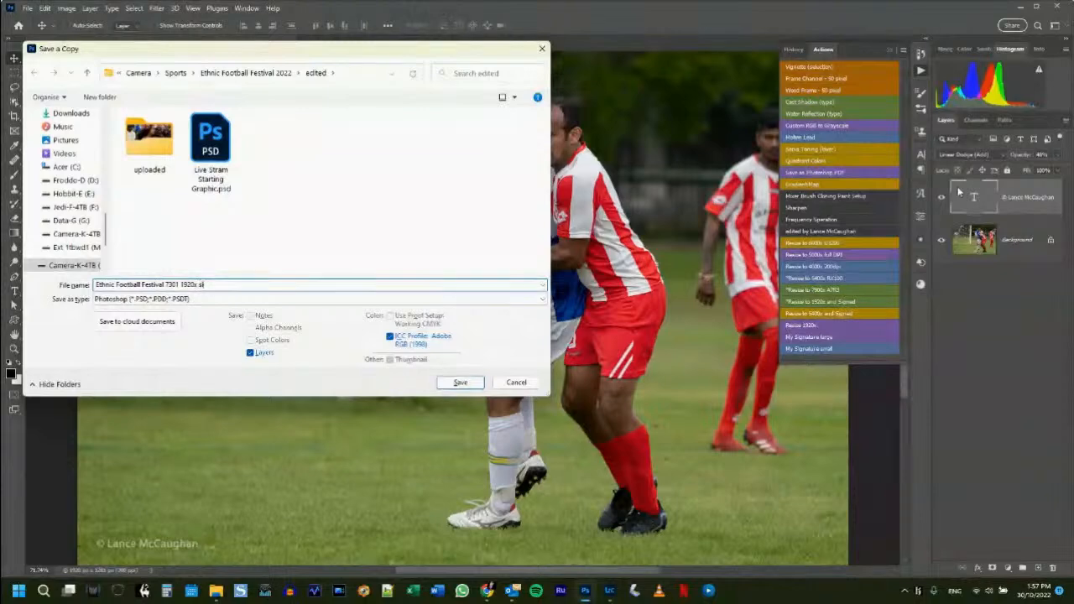
{"action": "type", "text": "signed"}
{"action": "left_click", "coordinate": [210, 300]}
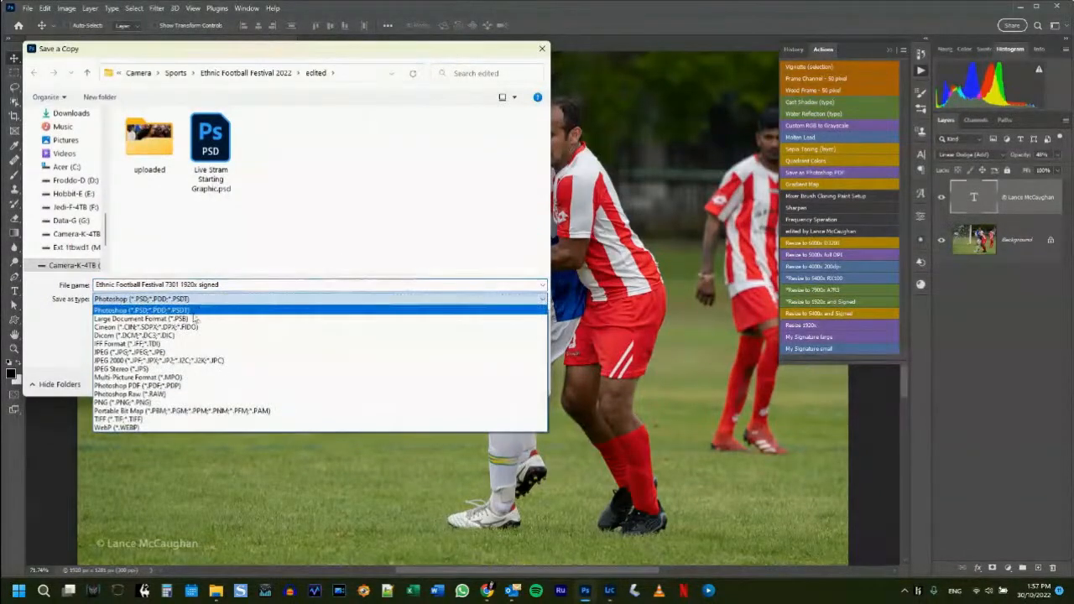
{"action": "left_click", "coordinate": [136, 352]}
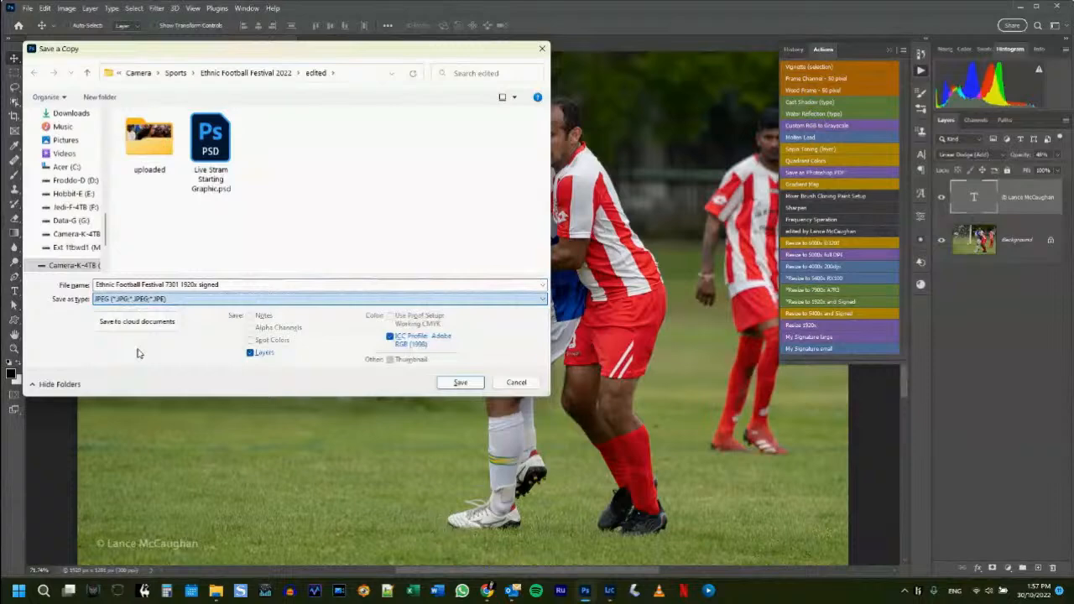
{"action": "left_click", "coordinate": [461, 383]}
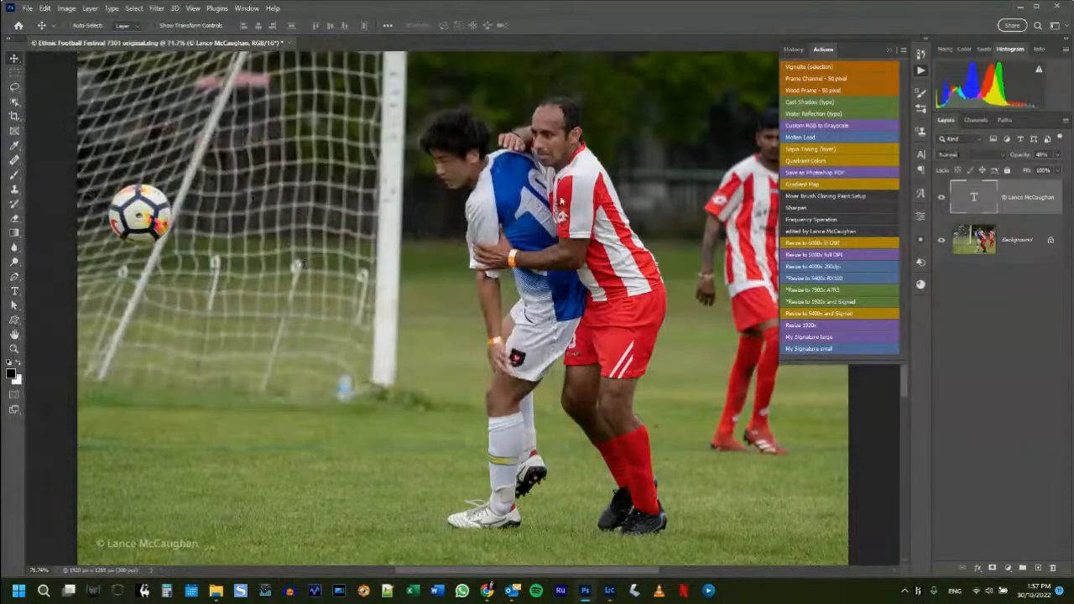
{"action": "left_click", "coordinate": [598, 147]}
{"action": "left_click", "coordinate": [286, 44]}
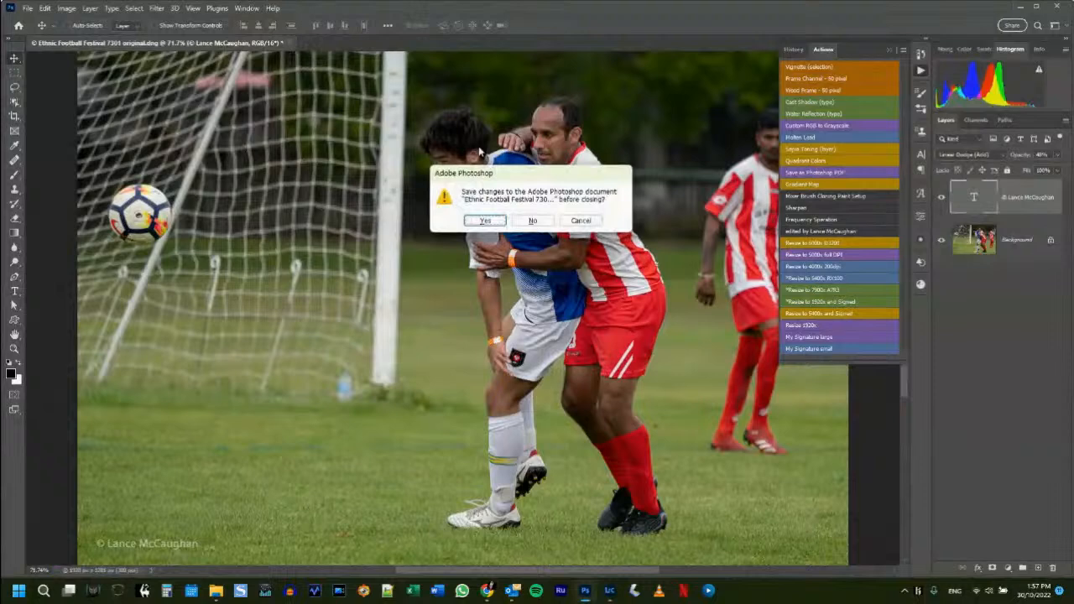
{"action": "left_click", "coordinate": [534, 223]}
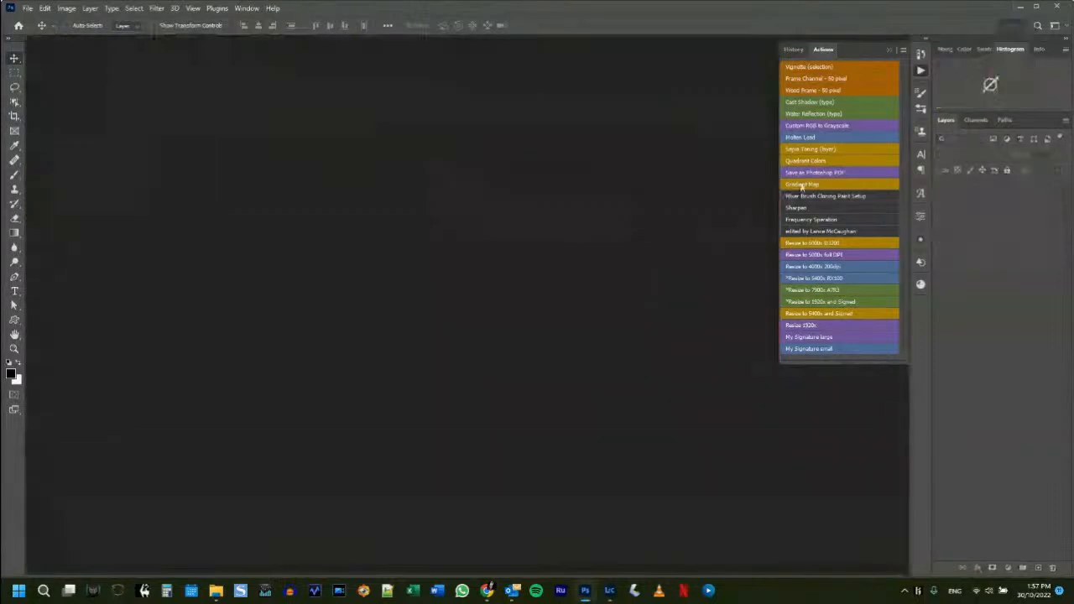
In Lightroom Classic, move the two finished originals into the edited folder and remove them from the "Ethnic Football Festival 2022" target collection.
{"action": "left_click", "coordinate": [1018, 6]}
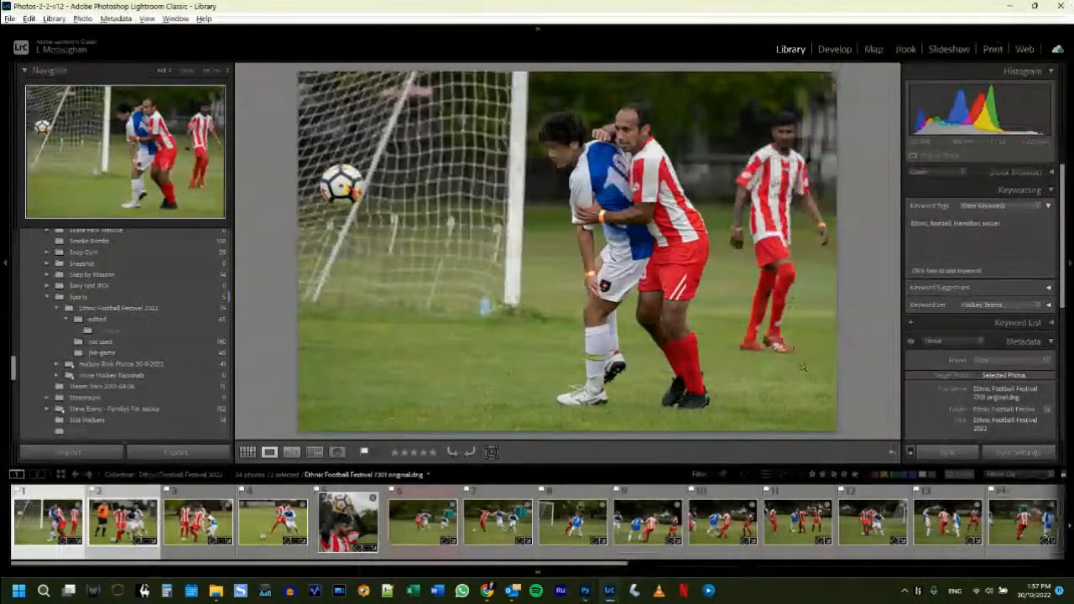
{"action": "left_click_drag", "start_coordinate": [60, 518], "coordinate": [126, 321]}
{"action": "key", "text": "b"}
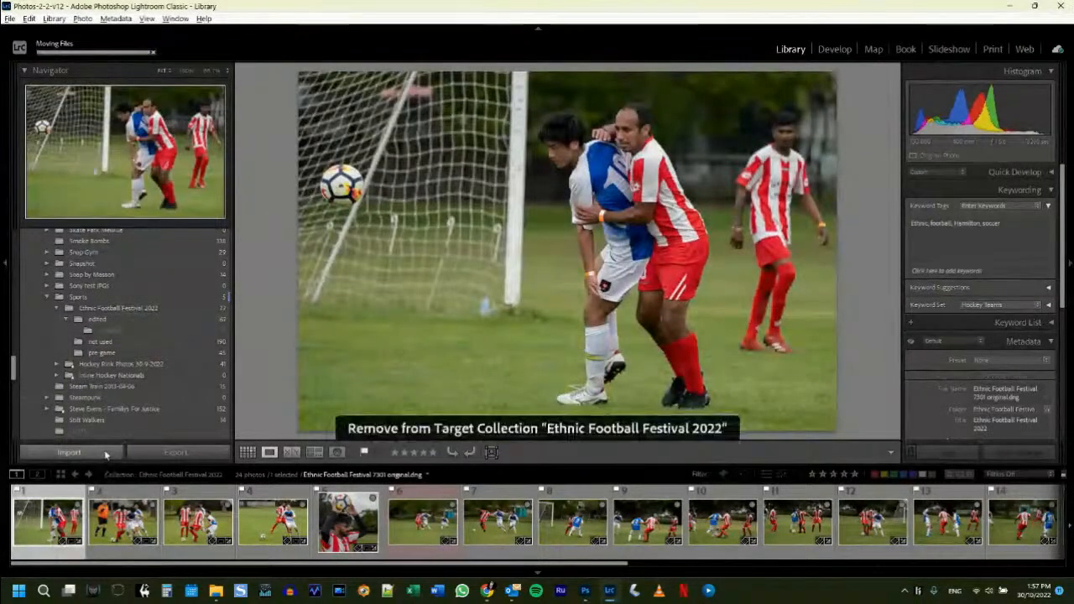
{"action": "key", "text": "b"}
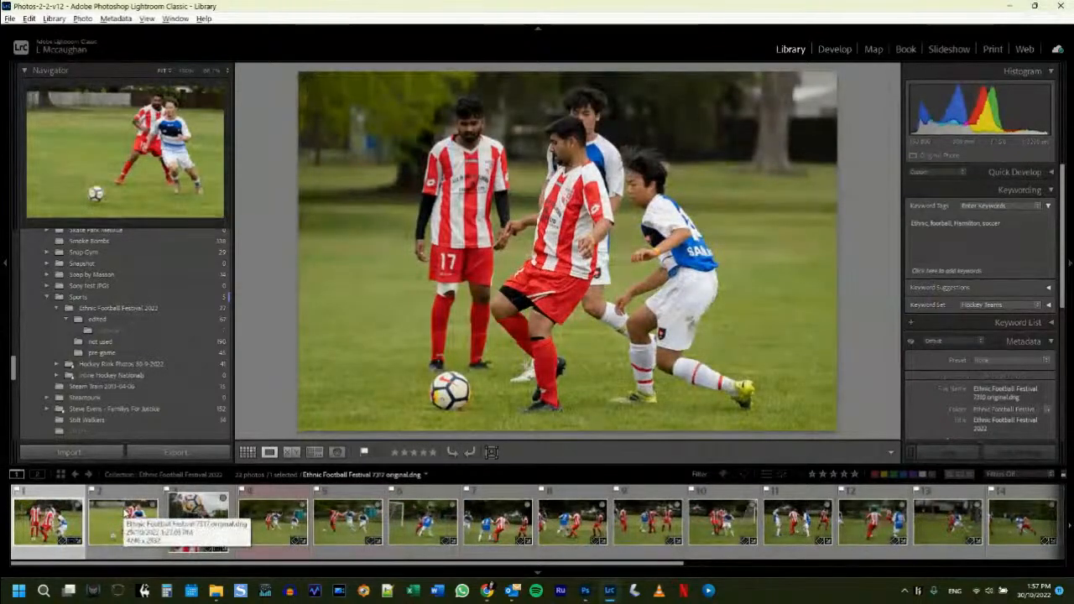
Open photos 7310 and 7317 together in Photoshop and run the Resize to 7900x action on photo 7317.
{"action": "left_click", "coordinate": [125, 517], "text": "ctrl"}
{"action": "right_click", "coordinate": [121, 515]}
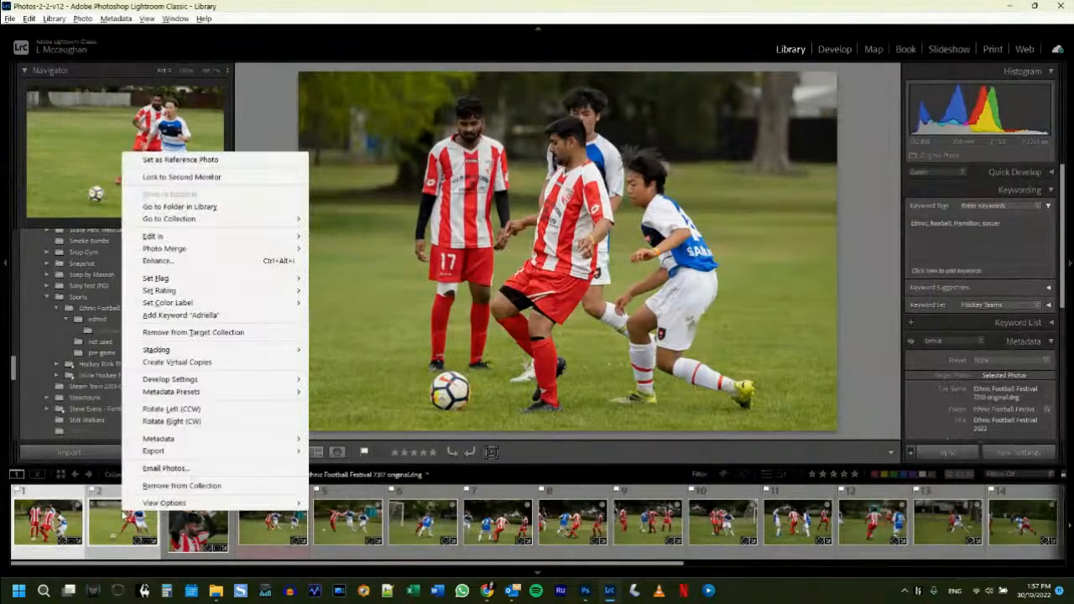
{"action": "mouse_move", "coordinate": [182, 238]}
{"action": "left_click", "coordinate": [346, 234]}
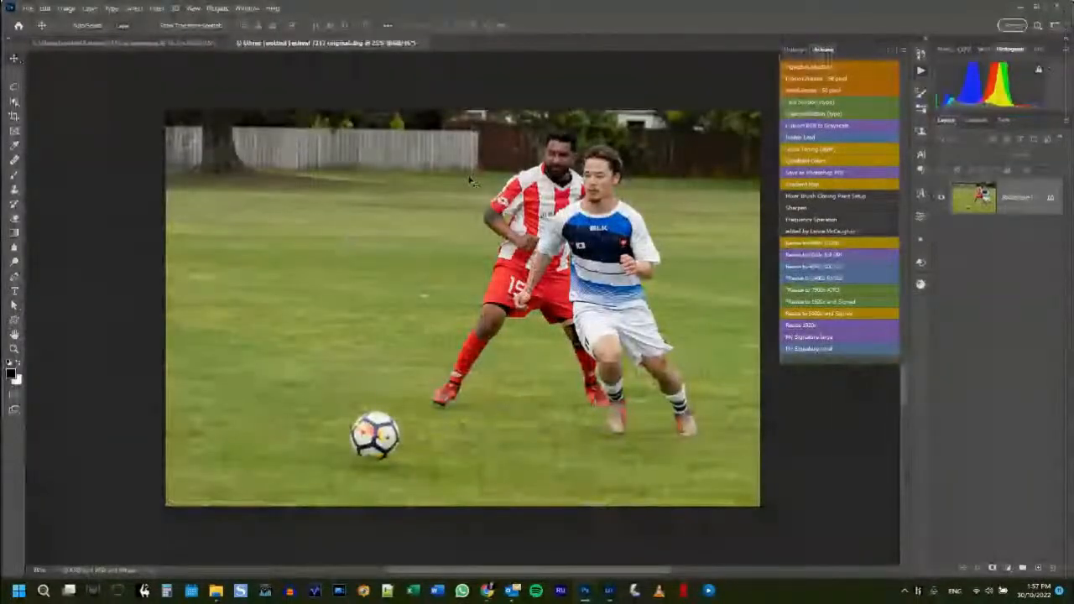
{"action": "left_click", "coordinate": [809, 292]}
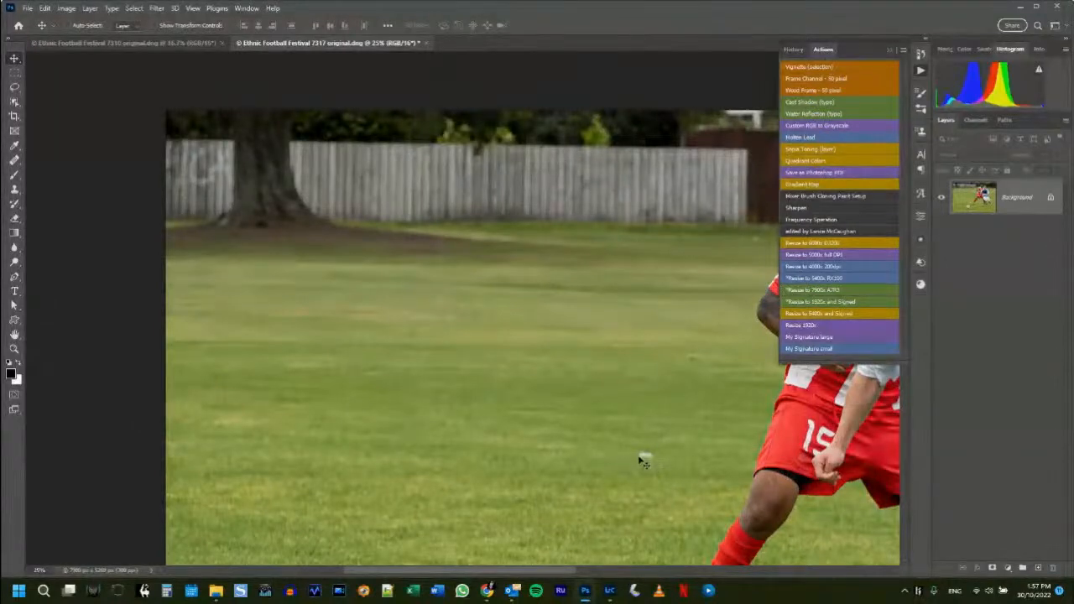
{"action": "left_click", "coordinate": [14, 160]}
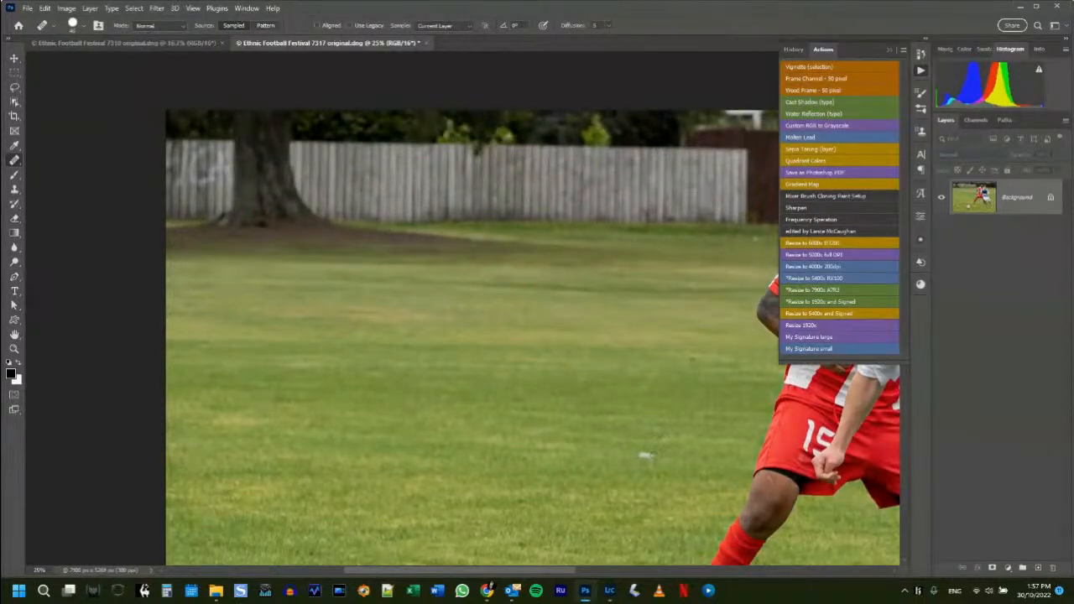
{"action": "left_click", "coordinate": [652, 458]}
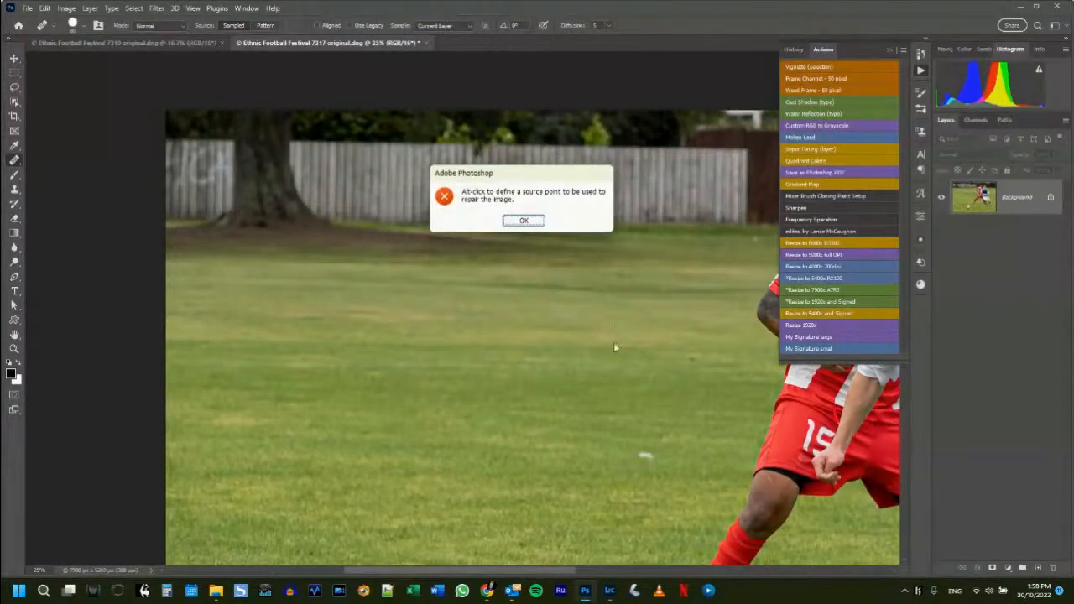
{"action": "left_click", "coordinate": [524, 221]}
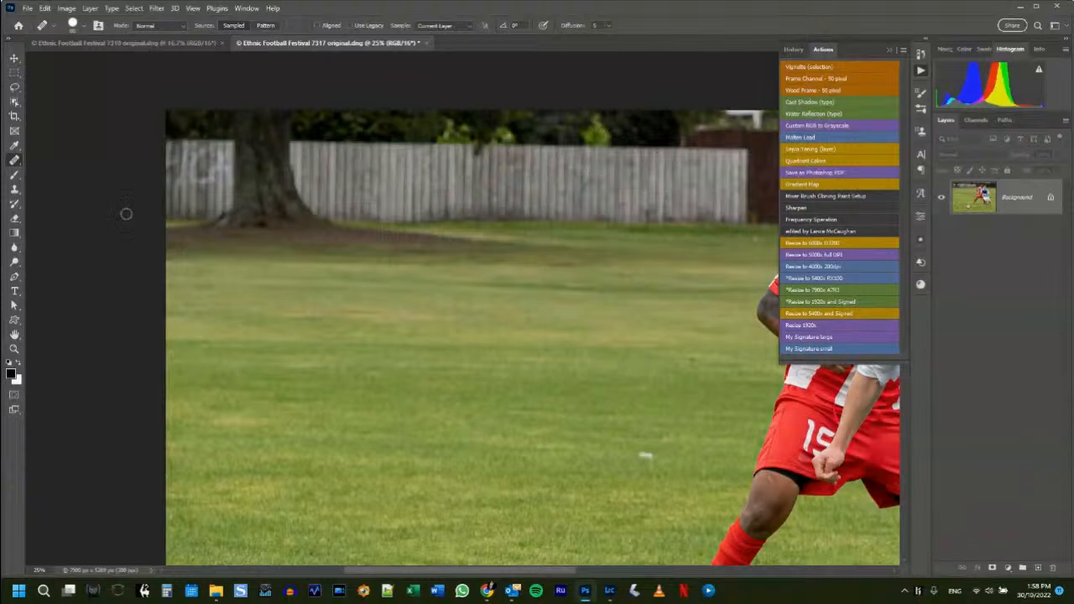
Remove the white speck from the grass beside the player in red with the Spot Healing Brush, and return to the Move tool.
{"action": "right_click", "coordinate": [16, 160]}
{"action": "left_click", "coordinate": [39, 160]}
{"action": "left_click", "coordinate": [651, 456]}
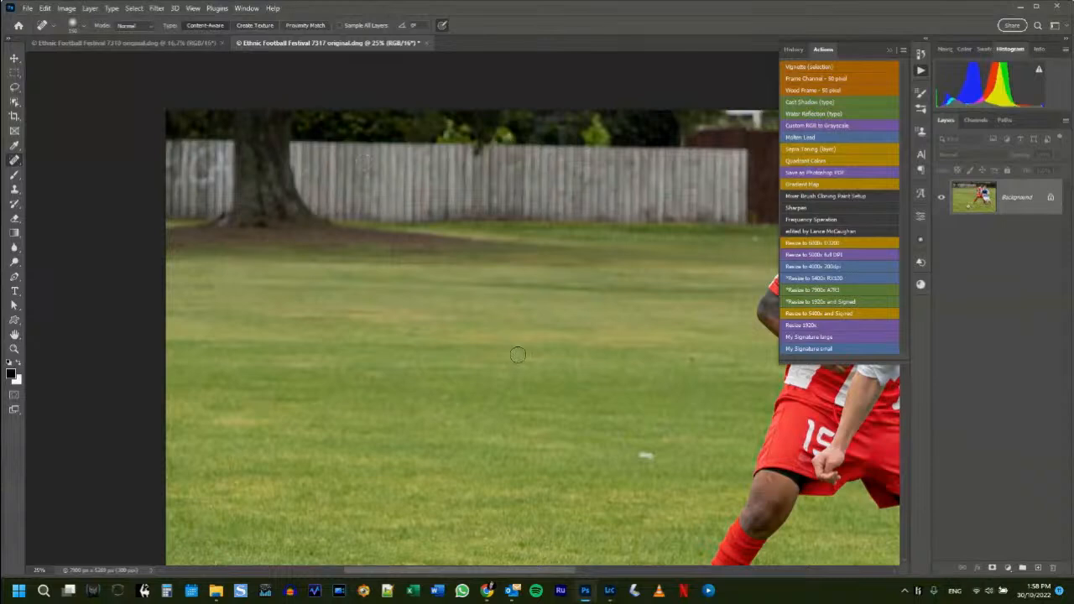
{"action": "left_click", "coordinate": [258, 29]}
{"action": "left_click_drag", "start_coordinate": [641, 456], "coordinate": [653, 455]}
{"action": "left_click_drag", "start_coordinate": [641, 384], "coordinate": [216, 303]}
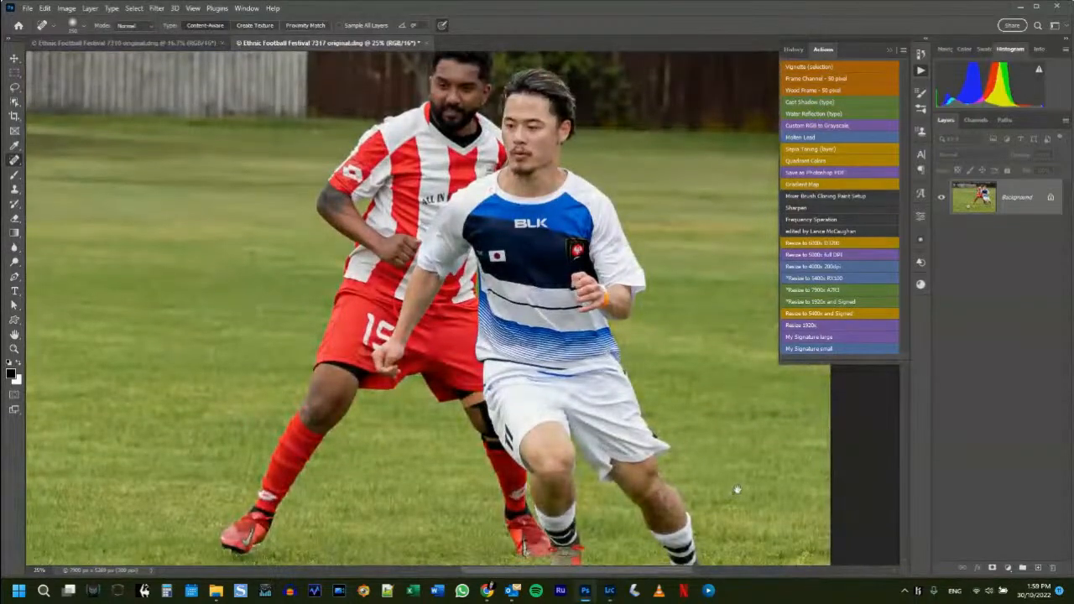
{"action": "left_click_drag", "start_coordinate": [280, 306], "coordinate": [504, 367]}
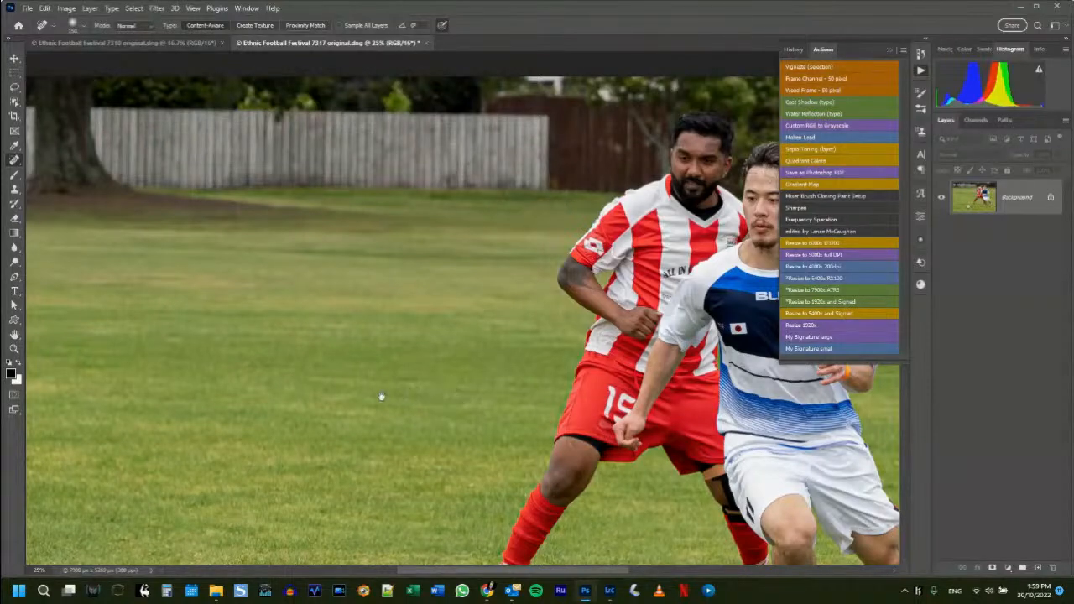
{"action": "mouse_move", "coordinate": [311, 445]}
{"action": "left_mouse_down"}
{"action": "mouse_move", "coordinate": [596, 322]}
{"action": "mouse_move", "coordinate": [604, 351]}
{"action": "mouse_move", "coordinate": [503, 285]}
{"action": "mouse_move", "coordinate": [407, 158]}
{"action": "mouse_move", "coordinate": [309, 223]}
{"action": "left_mouse_up"}
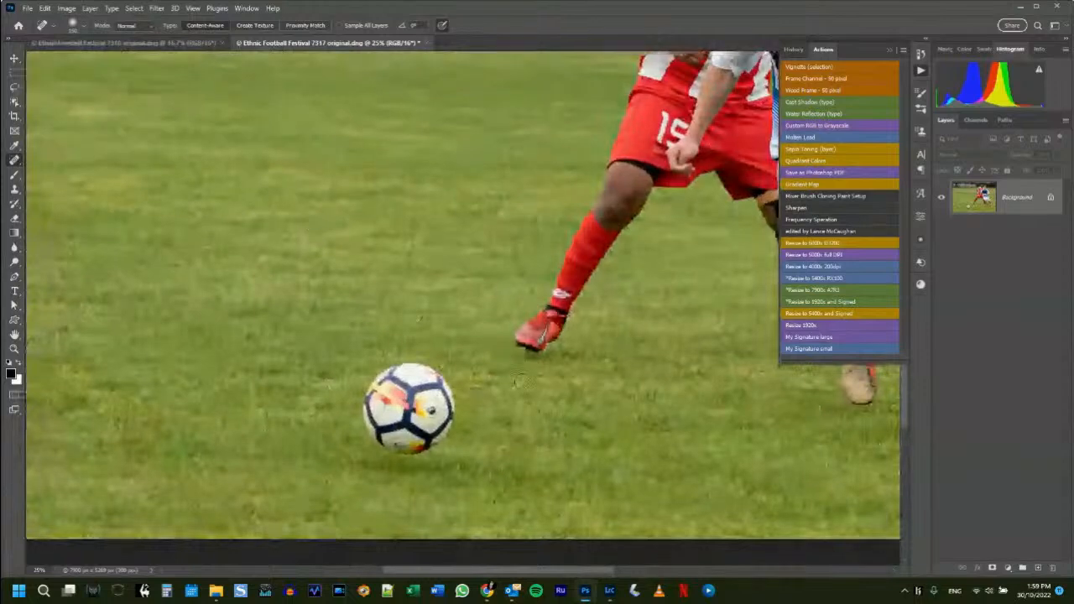
{"action": "left_click", "coordinate": [14, 58]}
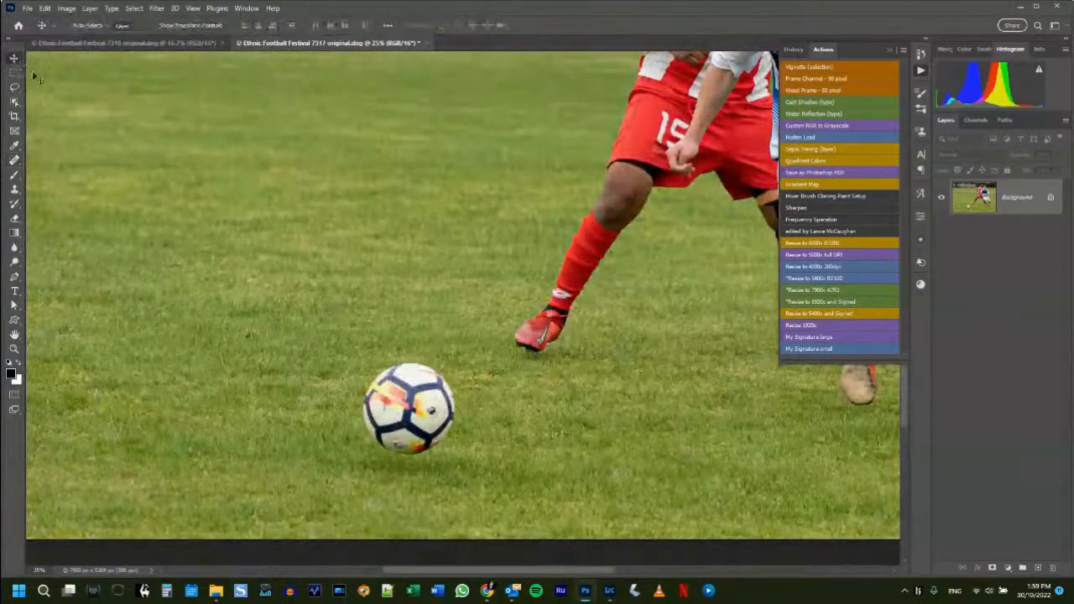
Save a maximum-quality JPEG copy of photo 7317 named "Ethnic Football Festival 7317 full size".
{"action": "left_click", "coordinate": [813, 291]}
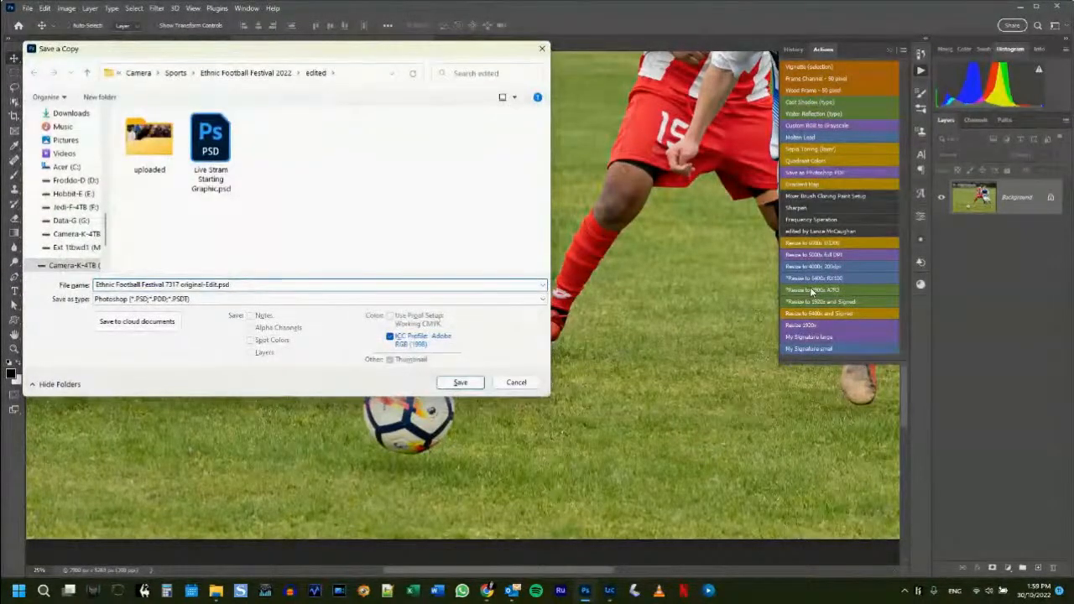
{"action": "key", "text": "ctrl+shift+Left"}
{"action": "key", "text": "ctrl+shift+Left"}
{"action": "key", "text": "ctrl+shift+Left"}
{"action": "key", "text": "ctrl+shift+Left"}
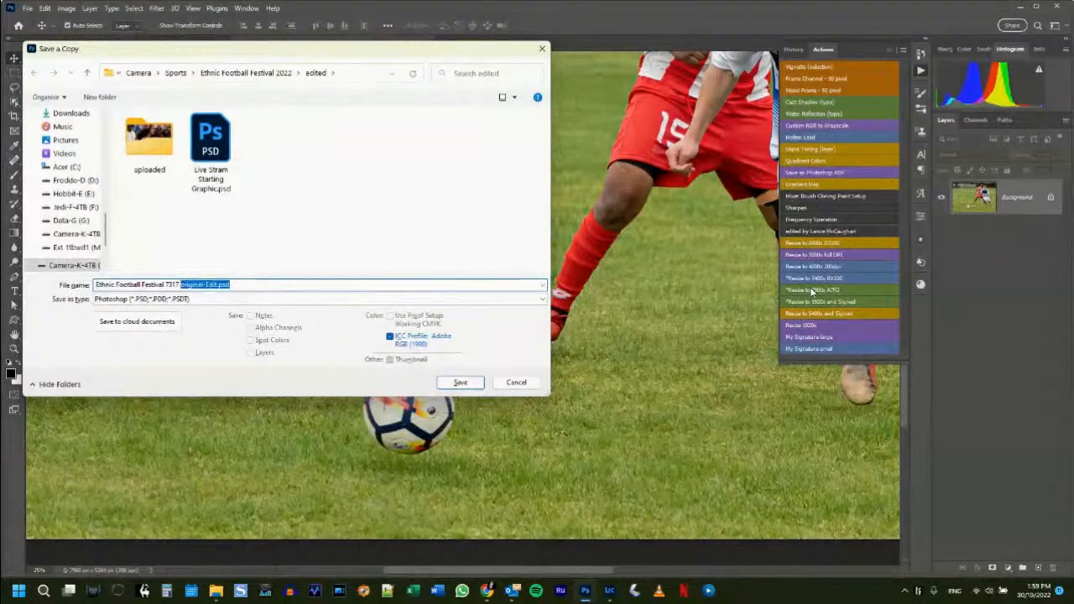
{"action": "type", "text": "full s"}
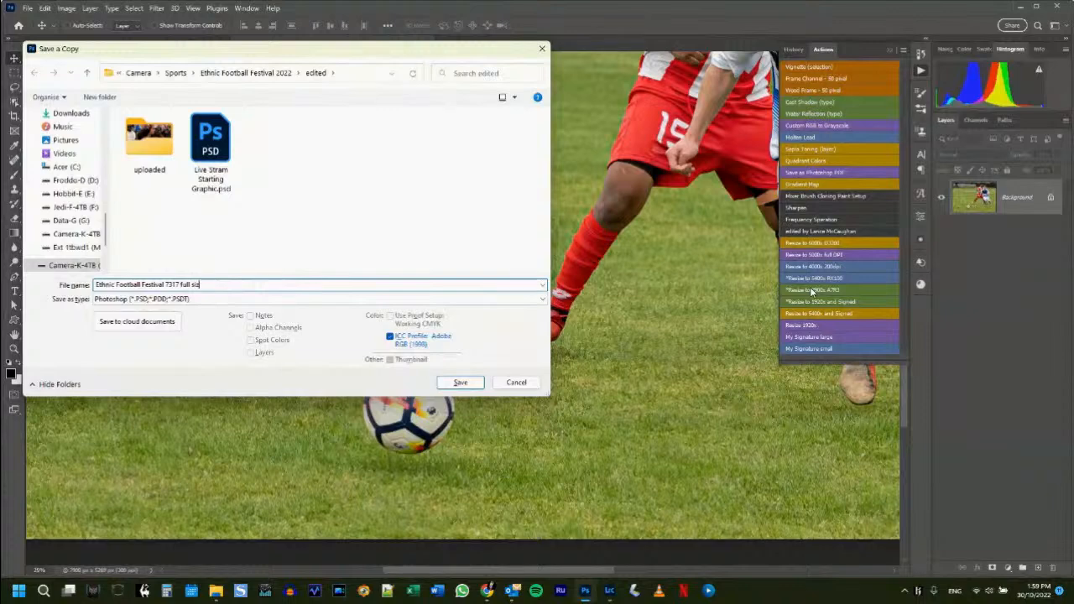
{"action": "type", "text": "ize"}
{"action": "left_click", "coordinate": [197, 300]}
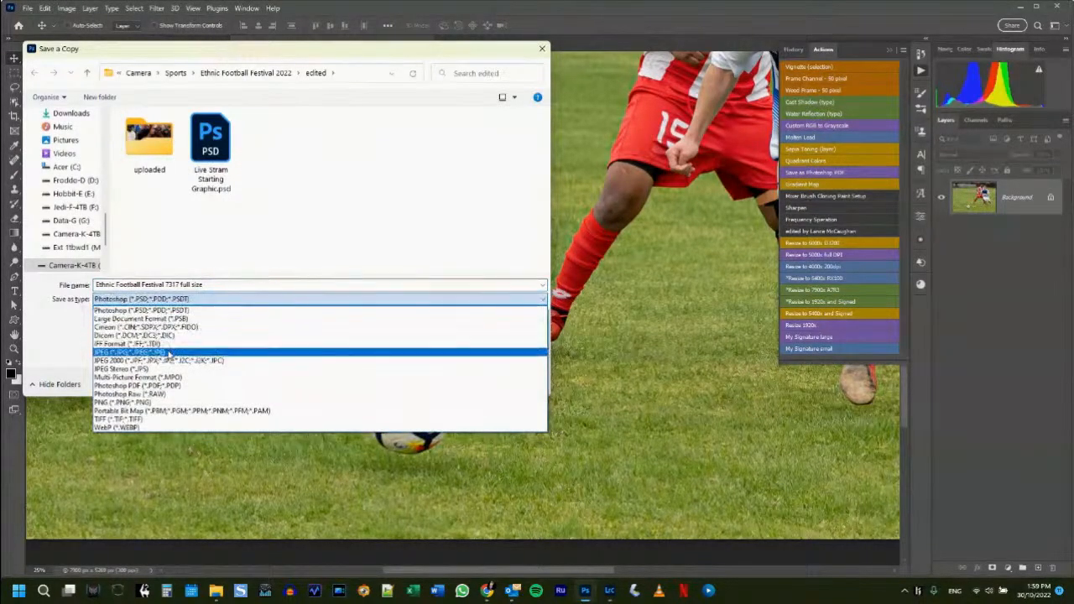
{"action": "left_click", "coordinate": [168, 352]}
{"action": "left_click", "coordinate": [461, 382]}
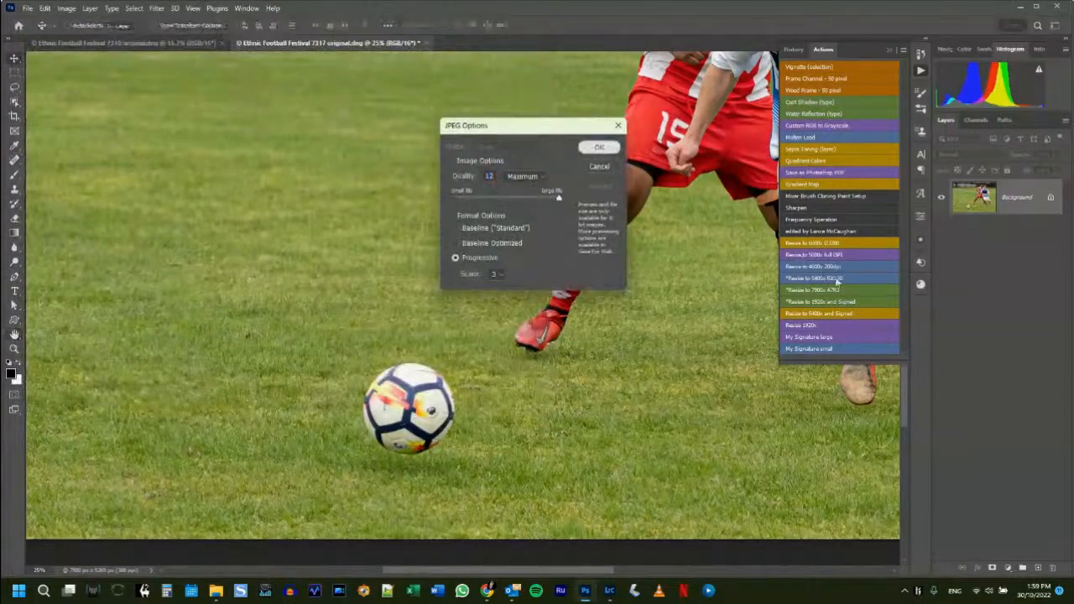
{"action": "left_click", "coordinate": [599, 147]}
Run the Resize to 1920x and Signed action on photo 7317, set the signature layer to Linear Dodge (Add) and lower its opacity.
{"action": "left_click", "coordinate": [840, 301]}
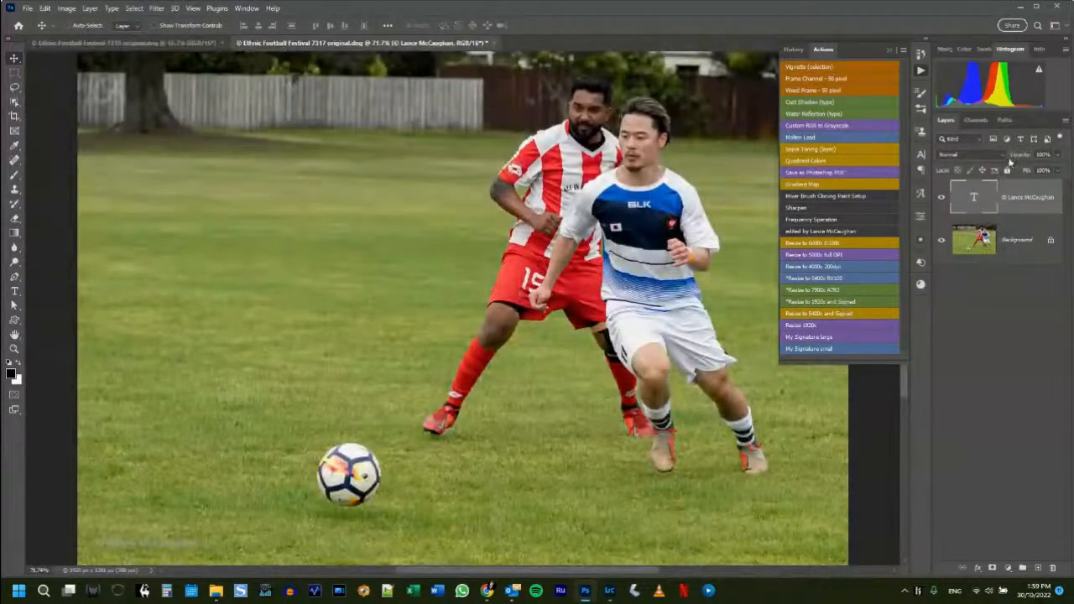
{"action": "left_click", "coordinate": [1005, 155]}
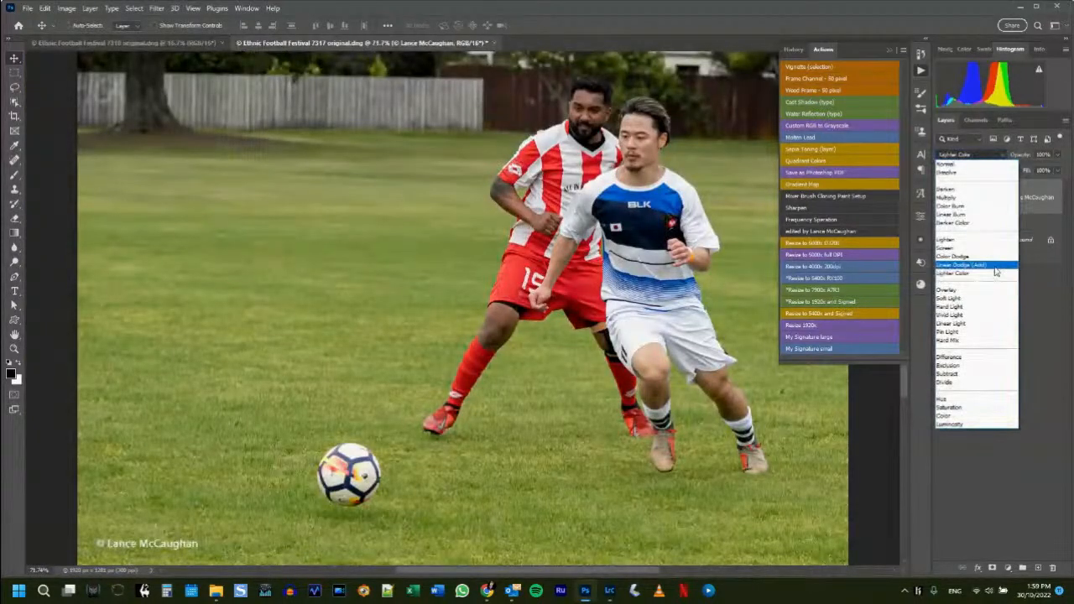
{"action": "left_click", "coordinate": [995, 269]}
{"action": "left_click_drag", "start_coordinate": [1025, 155], "coordinate": [1000, 157]}
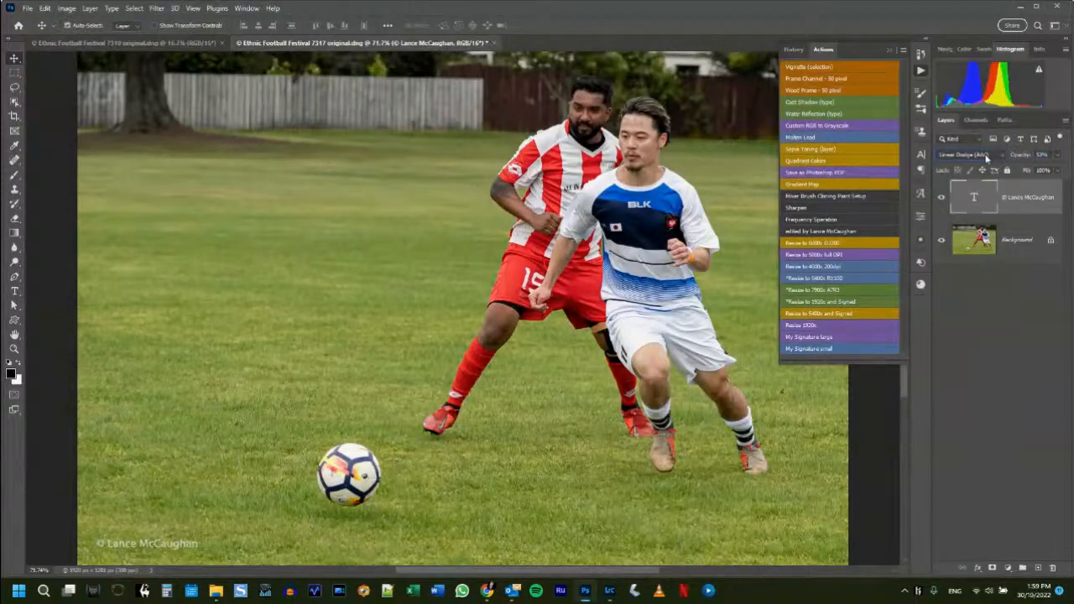
Save a maximum-quality JPEG copy of photo 7317 named "Ethnic Football Festival 7317 1920x signed" in the edited folder.
{"action": "key", "text": "ctrl+alt+s"}
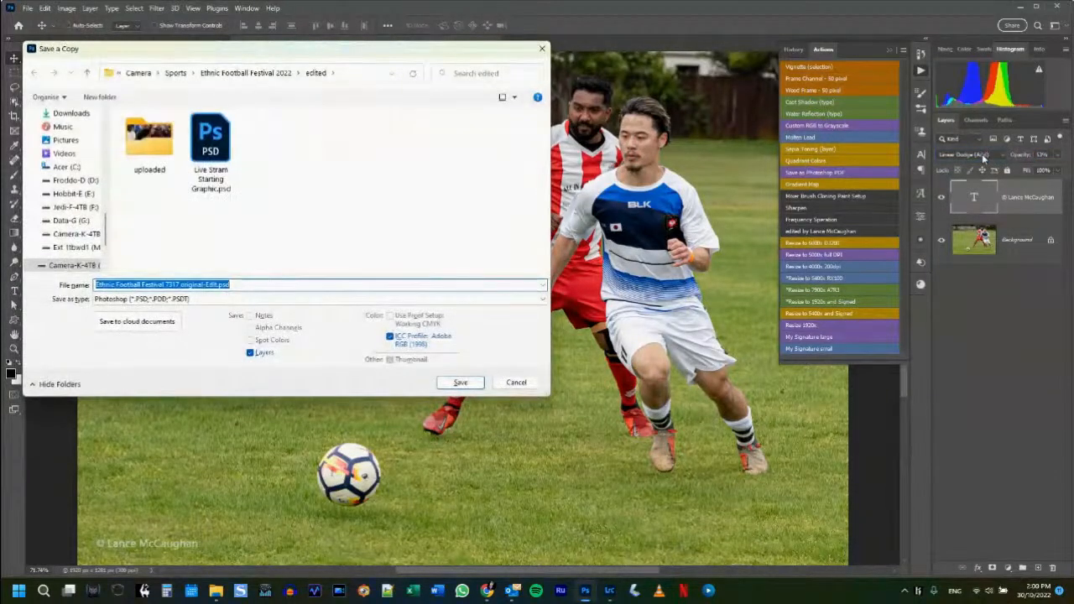
{"action": "key", "text": "End"}
{"action": "key", "text": "shift+Left"}
{"action": "key", "text": "shift+Left"}
{"action": "key", "text": "shift+Left"}
{"action": "key", "text": "shift+Left"}
{"action": "key", "text": "shift+Left"}
{"action": "key", "text": "shift+Left"}
{"action": "key", "text": "shift+Left"}
{"action": "key", "text": "shift+Left"}
{"action": "key", "text": "shift+Left"}
{"action": "key", "text": "shift+Left"}
{"action": "key", "text": "shift+Left"}
{"action": "key", "text": "shift+Left"}
{"action": "key", "text": "shift+Left"}
{"action": "key", "text": "shift+Left"}
{"action": "key", "text": "shift+Left"}
{"action": "key", "text": "shift+Left"}
{"action": "key", "text": "shift+Left"}
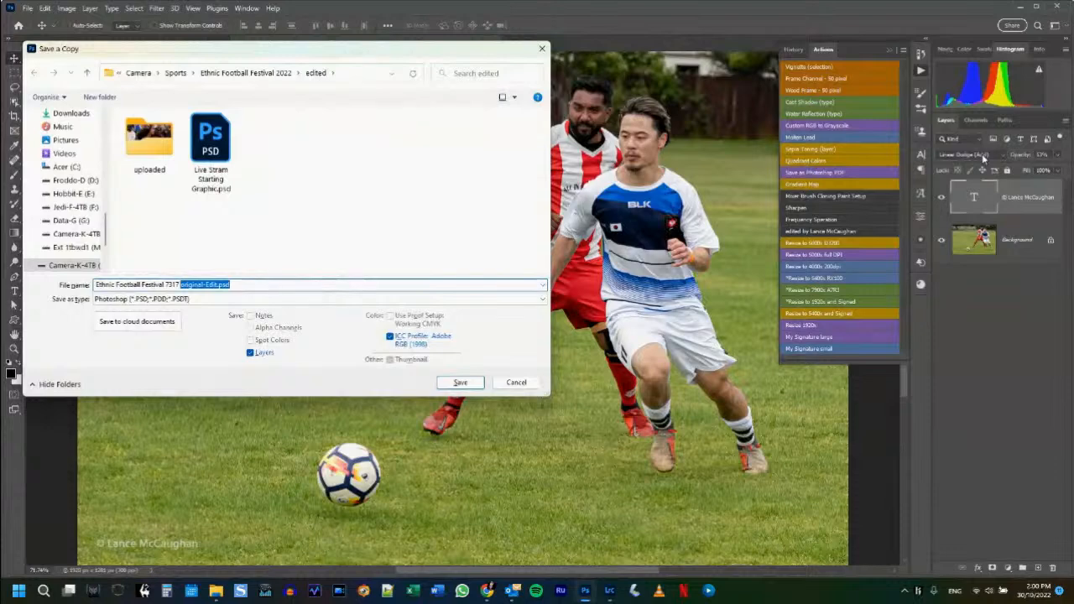
{"action": "type", "text": "1920s signed"}
{"action": "left_click", "coordinate": [204, 301]}
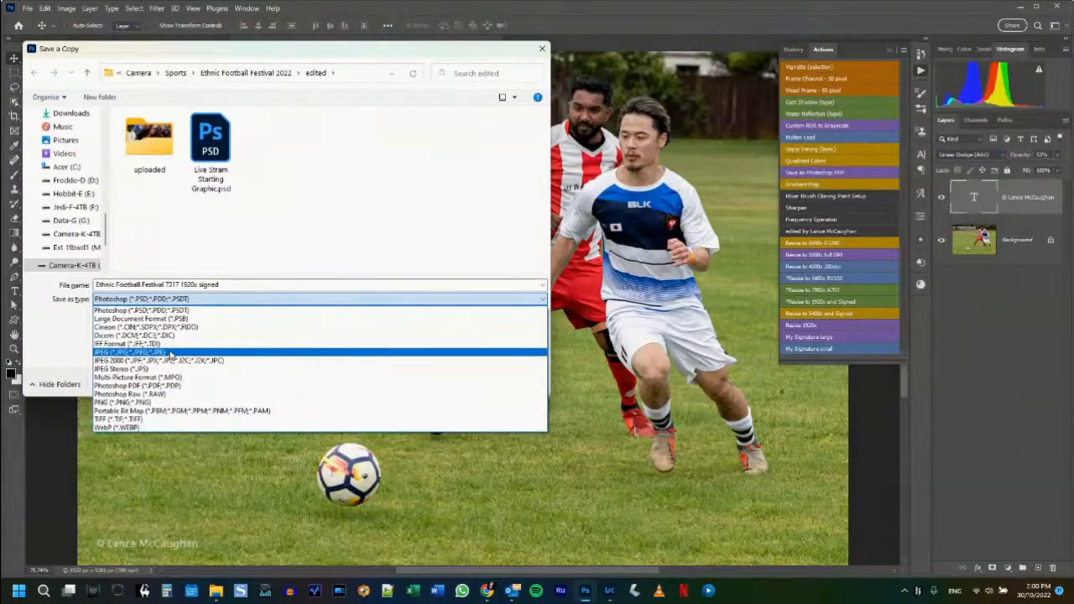
{"action": "left_click", "coordinate": [171, 352]}
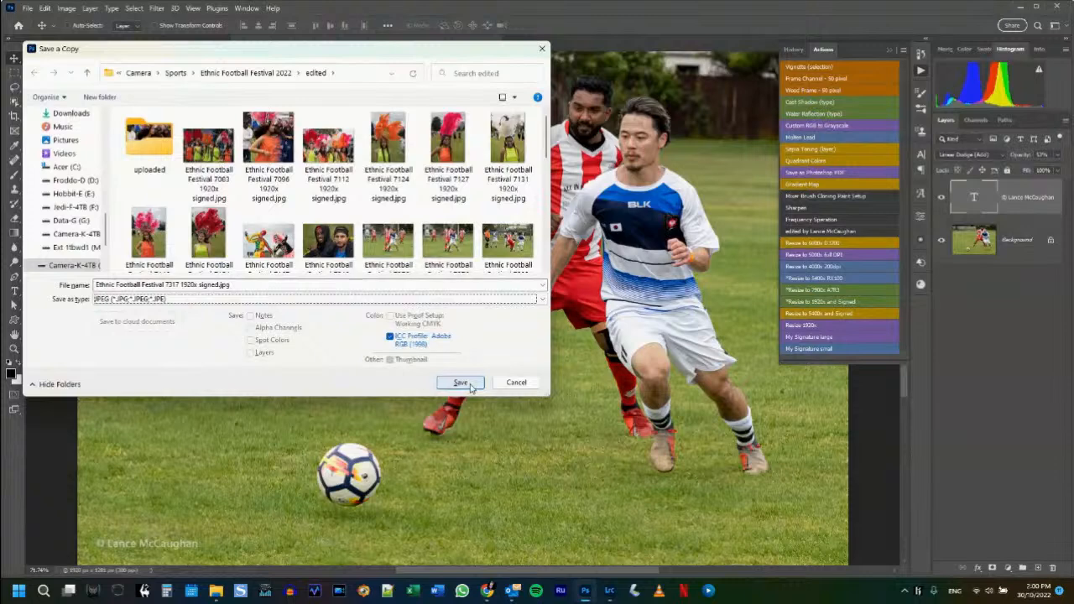
{"action": "left_click", "coordinate": [462, 383]}
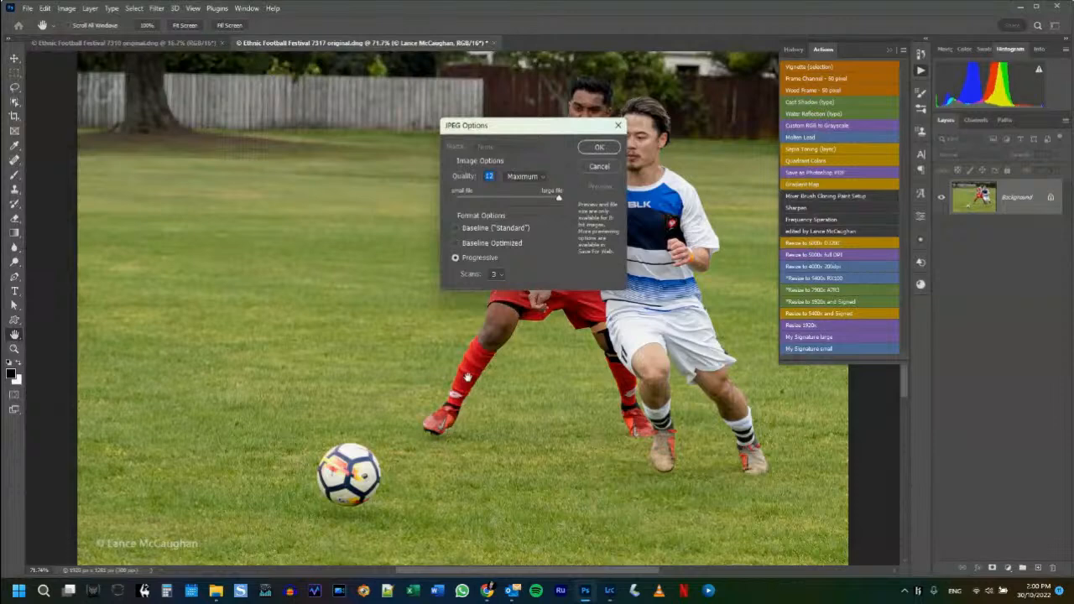
{"action": "left_click", "coordinate": [610, 150]}
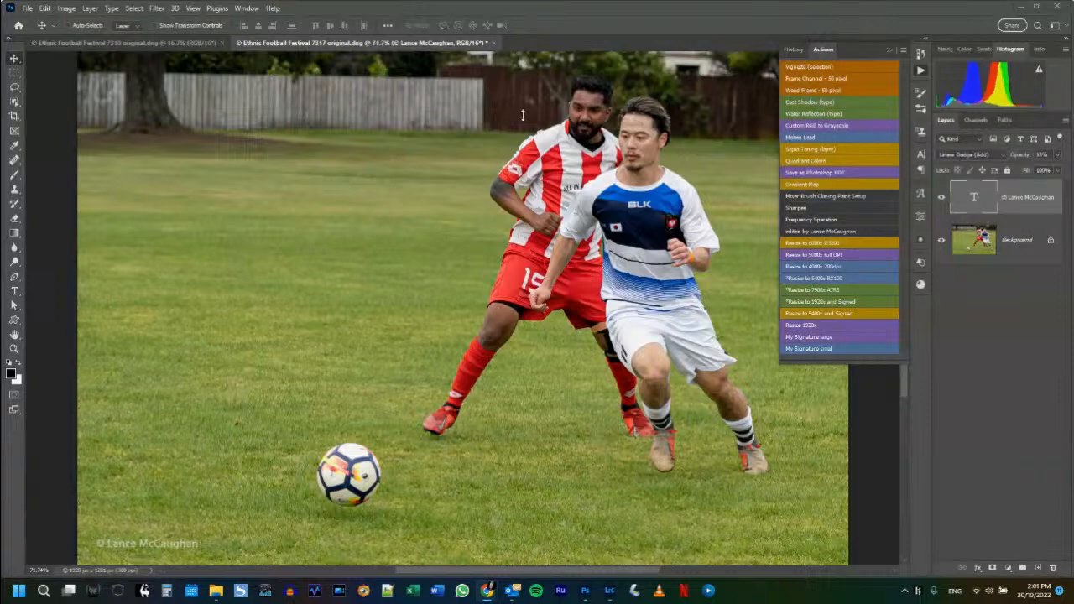
Close photo 7317 without saving changes and run the Resize to 7900x action on photo 7310.
{"action": "left_click", "coordinate": [494, 43]}
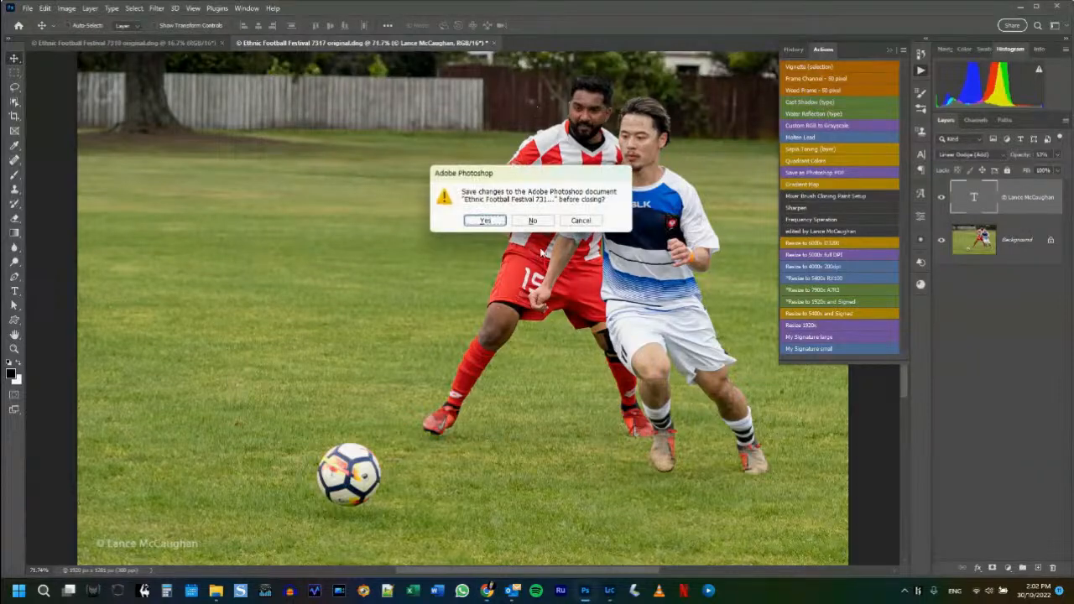
{"action": "left_click", "coordinate": [547, 220]}
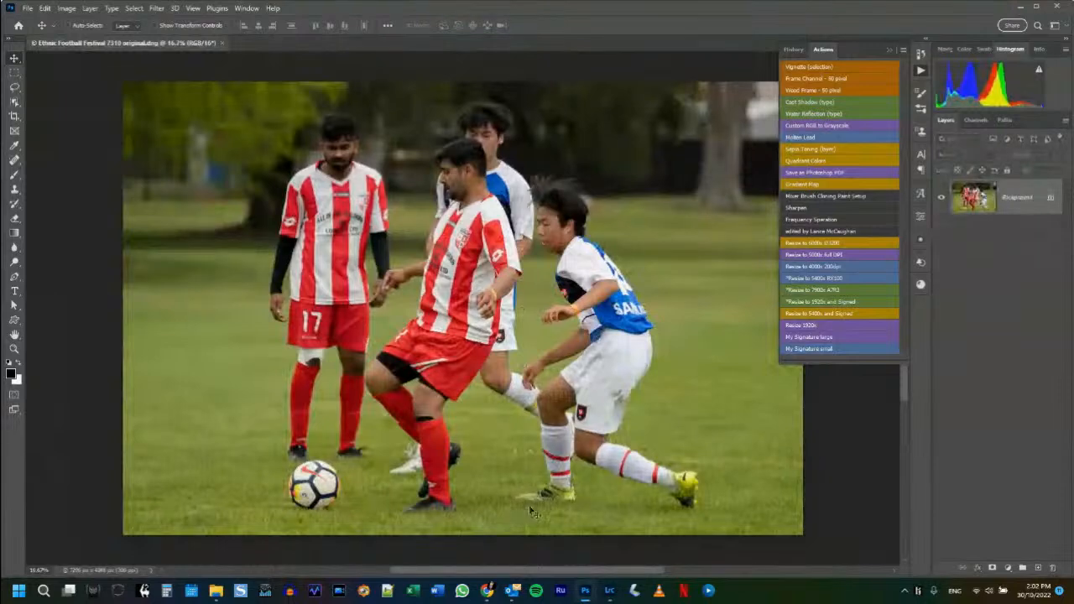
{"action": "left_click", "coordinate": [841, 291]}
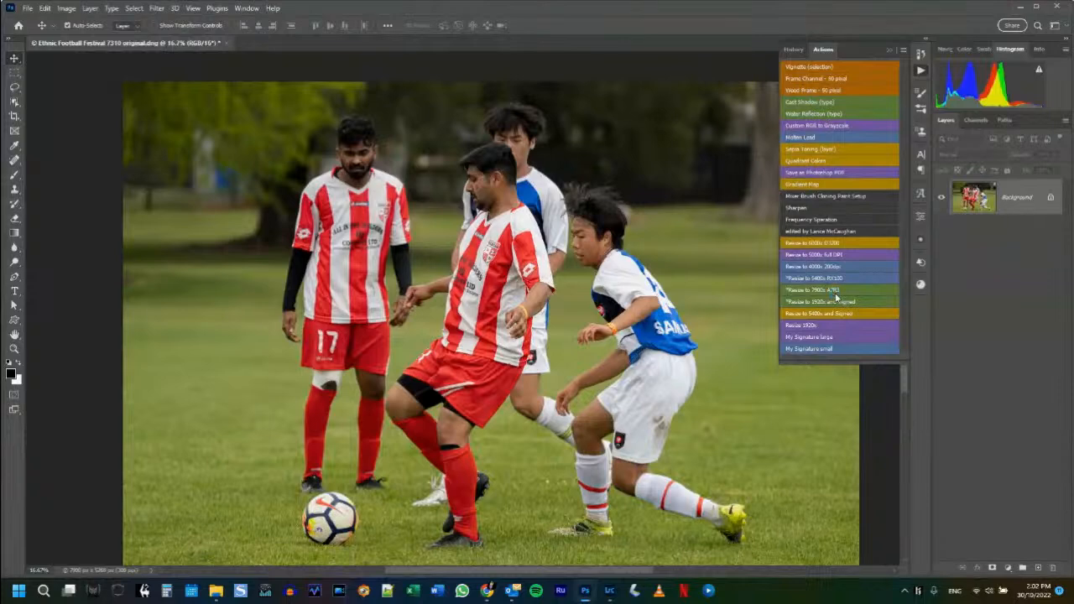
Save a JPEG copy of photo 7310 named "Ethnic Football Festival 7310 full size" in the edited folder.
{"action": "key", "text": "ctrl+shift+Left"}
{"action": "key", "text": "ctrl+shift+Left"}
{"action": "key", "text": "ctrl+shift+Left"}
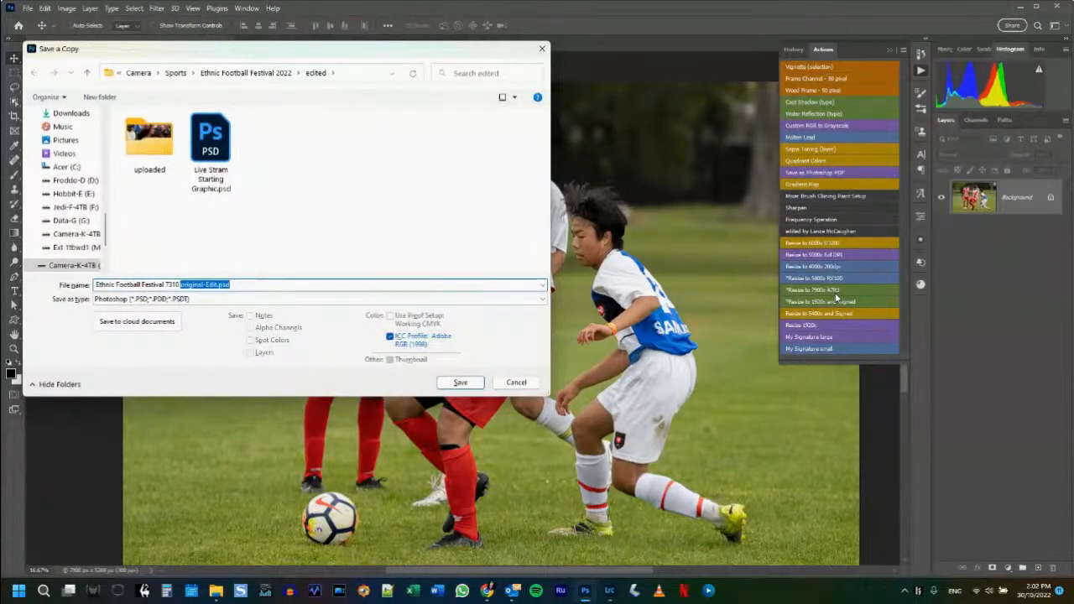
{"action": "type", "text": "full"}
{"action": "type", "text": "size"}
{"action": "left_click", "coordinate": [183, 302]}
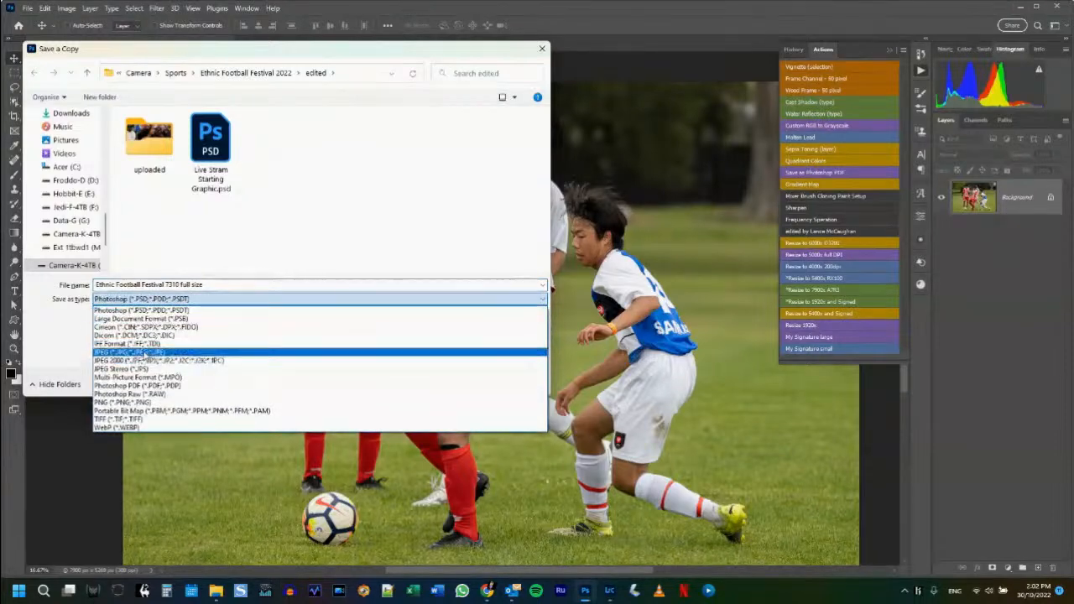
{"action": "left_click", "coordinate": [147, 353]}
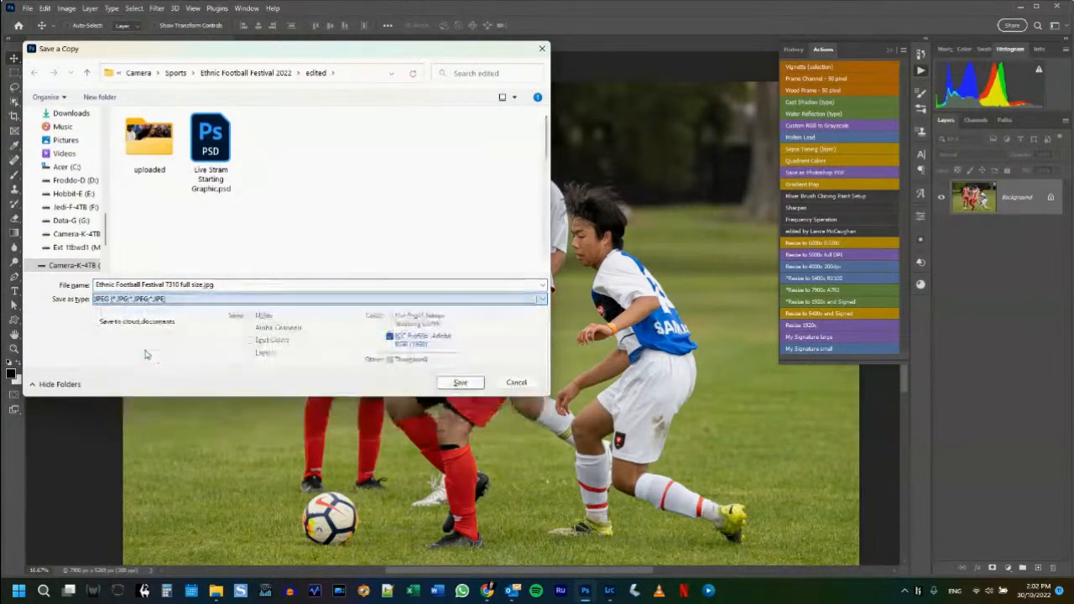
{"action": "left_click", "coordinate": [460, 383]}
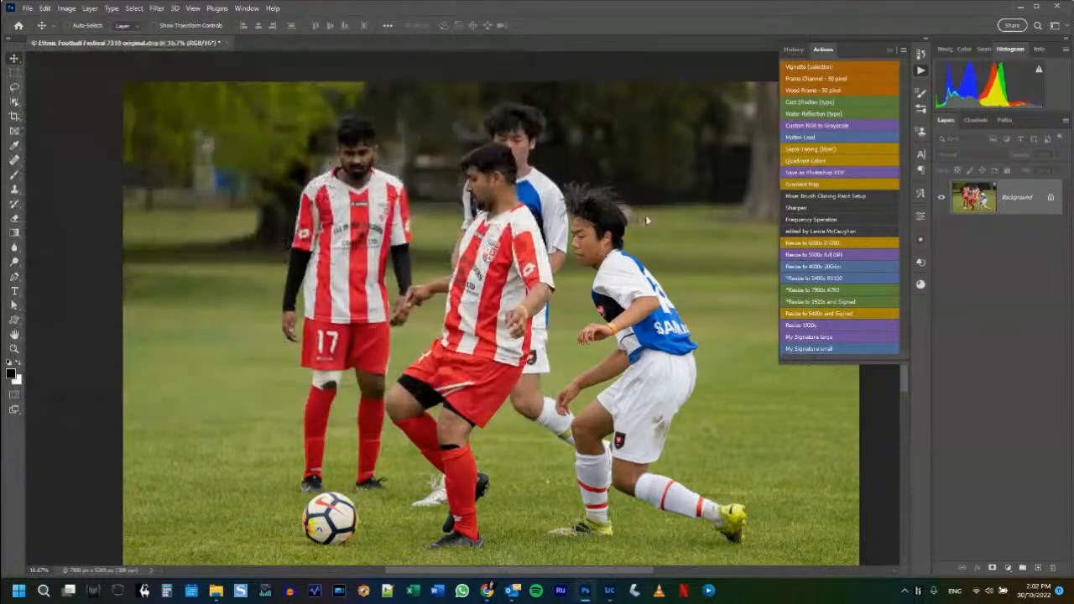
{"action": "left_click", "coordinate": [598, 147]}
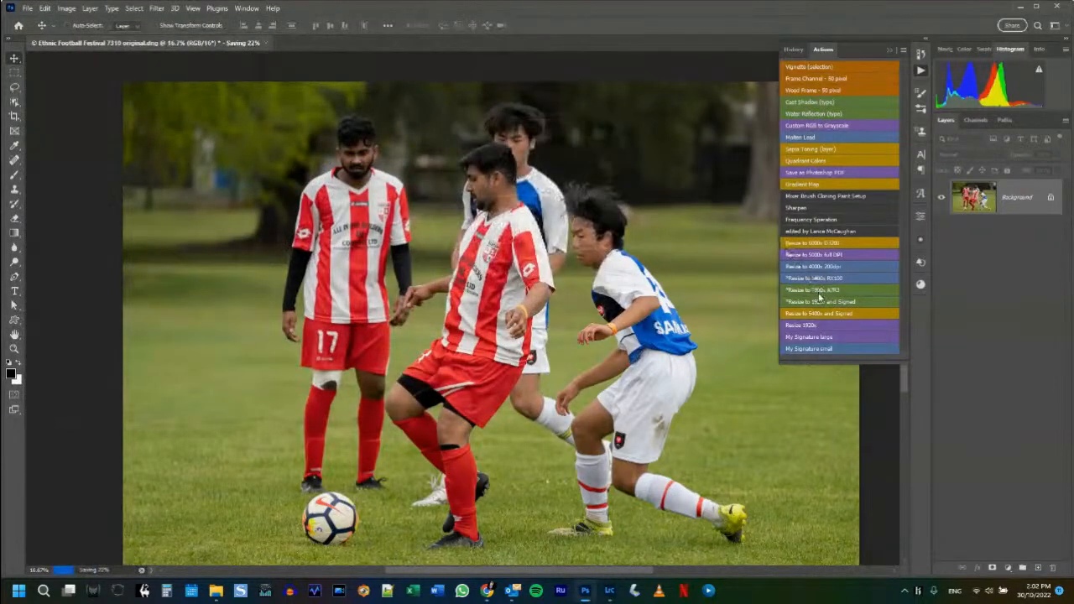
Run the Resize to 1920x and Signed action on photo 7310, set the signature layer to Linear Dodge (Add) and its opacity to about 57%.
{"action": "left_click", "coordinate": [819, 304]}
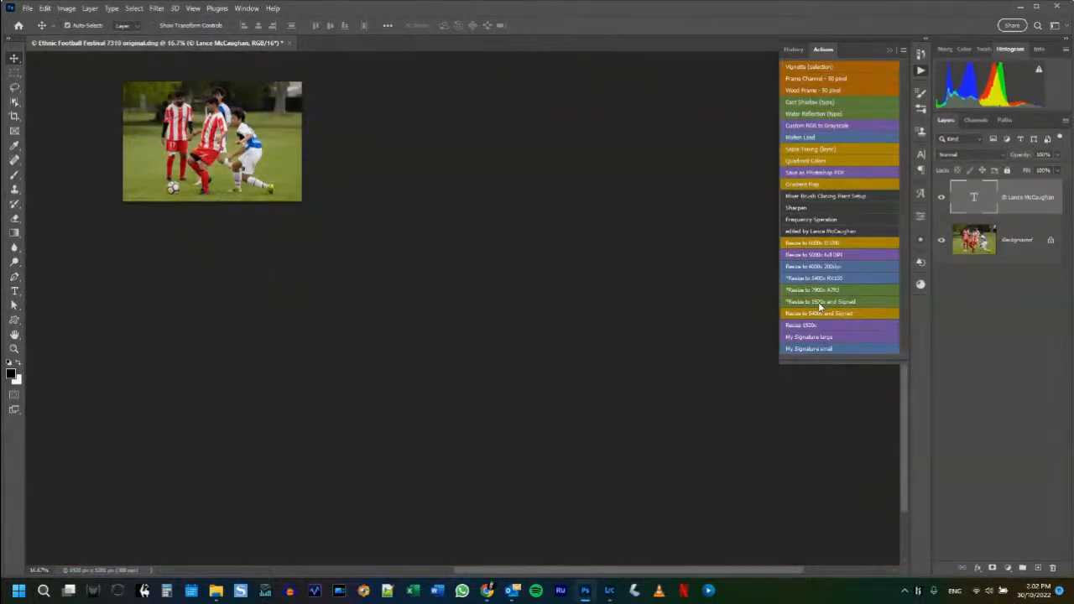
{"action": "key", "text": "ctrl+0"}
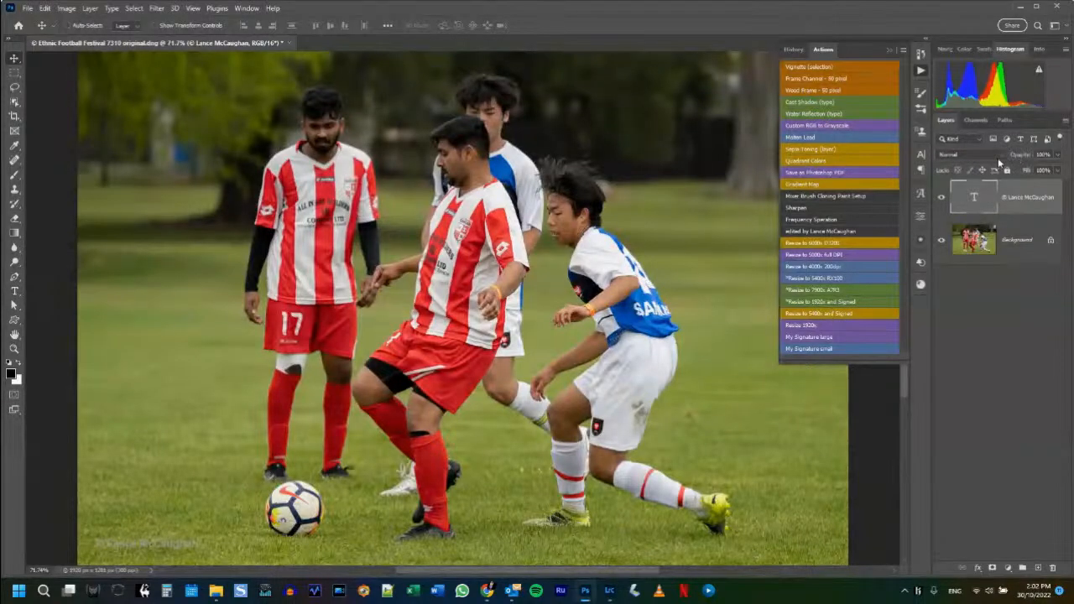
{"action": "left_click", "coordinate": [998, 157]}
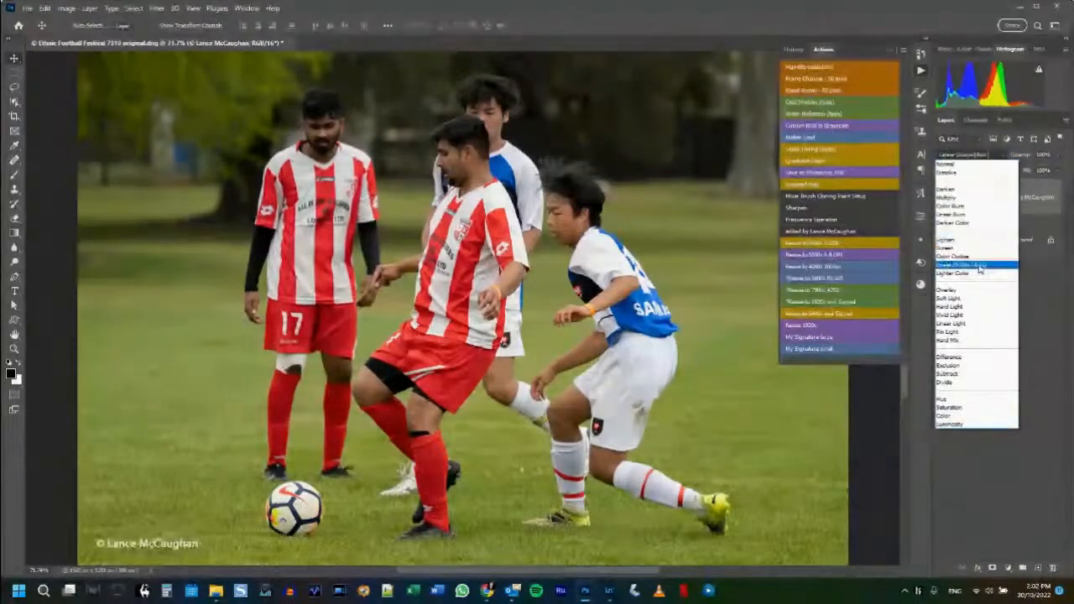
{"action": "left_click", "coordinate": [980, 268]}
{"action": "left_click", "coordinate": [1007, 158]}
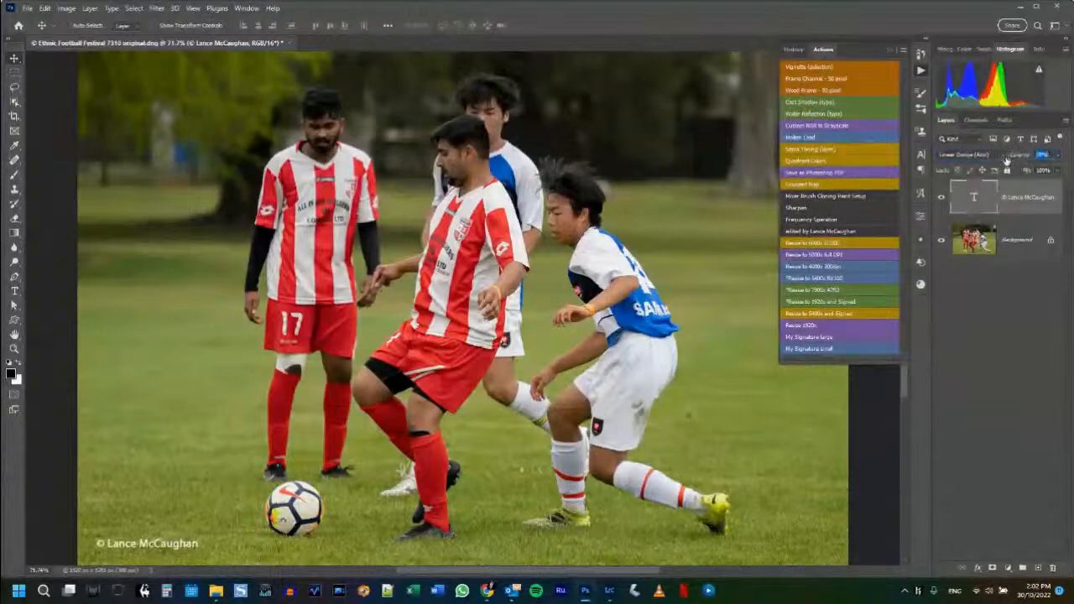
{"action": "left_click_drag", "start_coordinate": [1008, 159], "coordinate": [998, 164]}
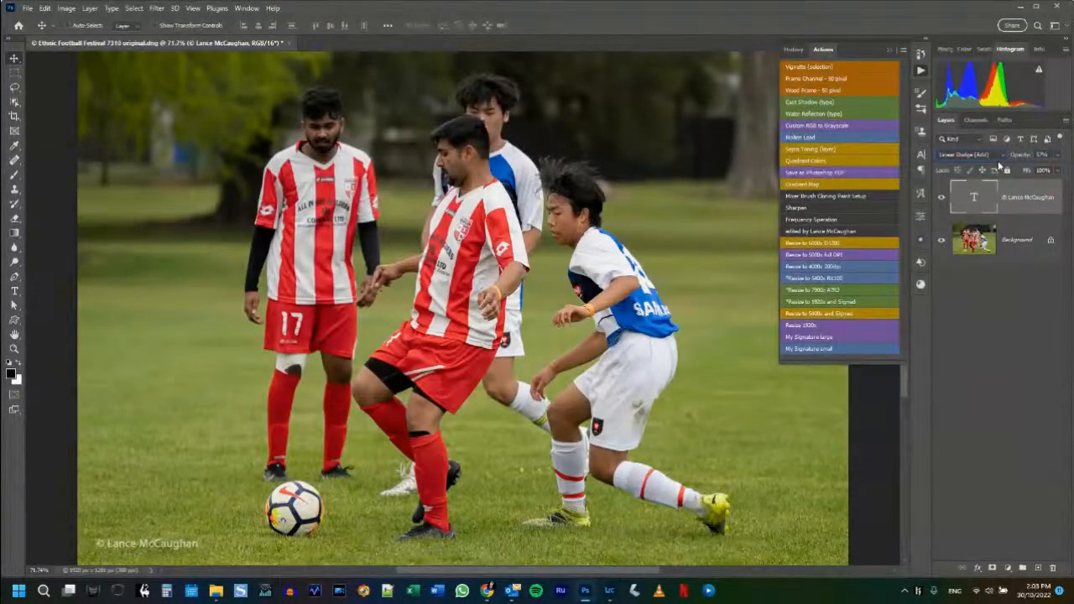
Save a JPEG copy of photo 7310 named "Ethnic Football Festival 7310 1920x signed" in the edited folder.
{"action": "key", "text": "ctrl+alt+s"}
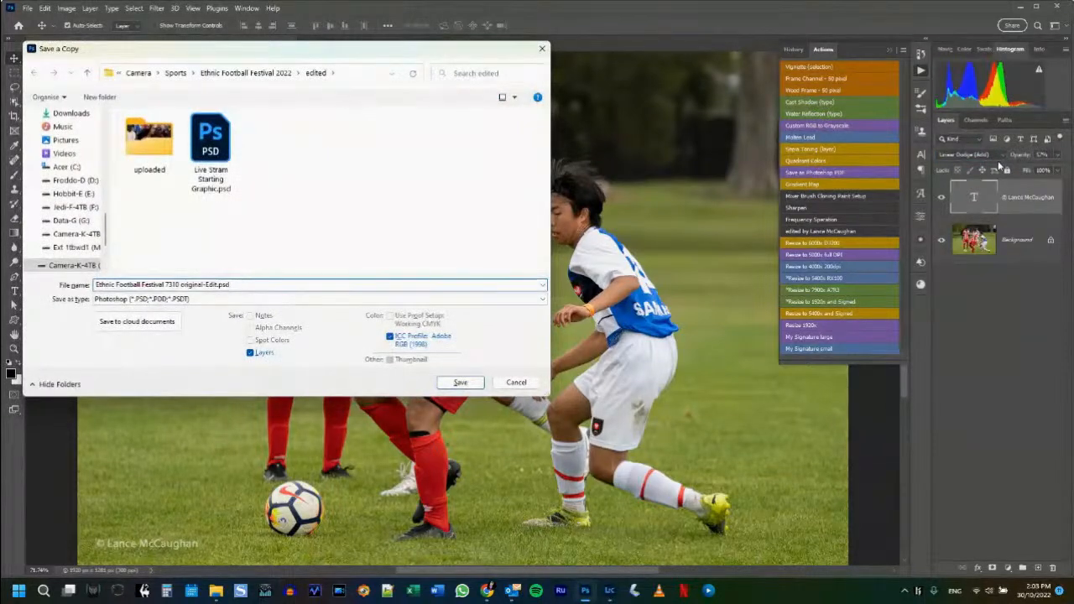
{"action": "key", "text": "ctrl+shift+Left"}
{"action": "key", "text": "ctrl+shift+Left"}
{"action": "key", "text": "ctrl+shift+Left"}
{"action": "key", "text": "ctrl+shift+Left"}
{"action": "type", "text": "1920s signed"}
{"action": "left_click", "coordinate": [201, 300]}
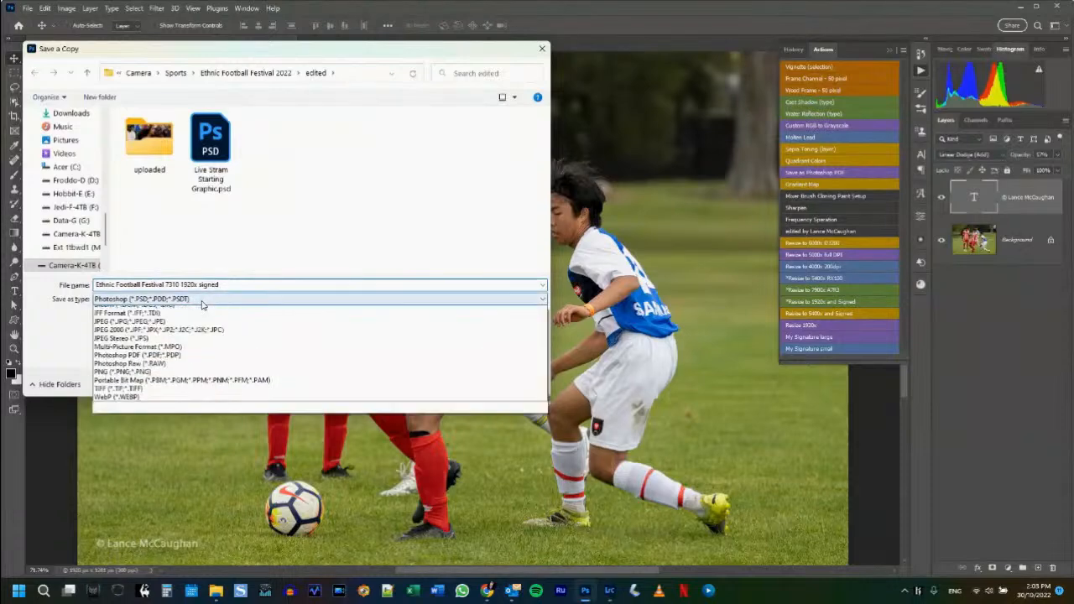
{"action": "left_click", "coordinate": [126, 354]}
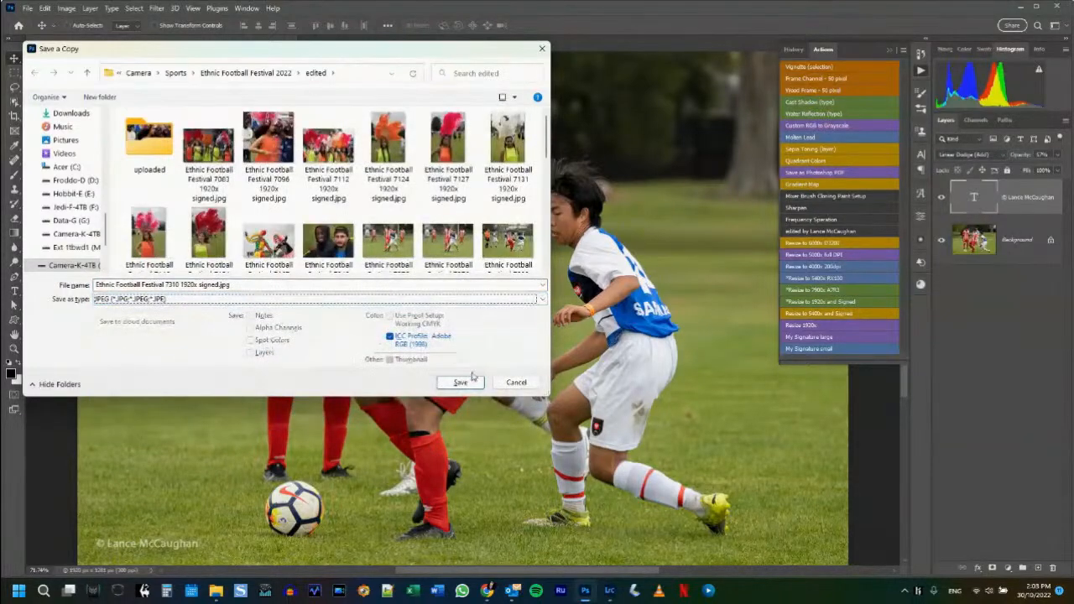
{"action": "key", "text": "Return"}
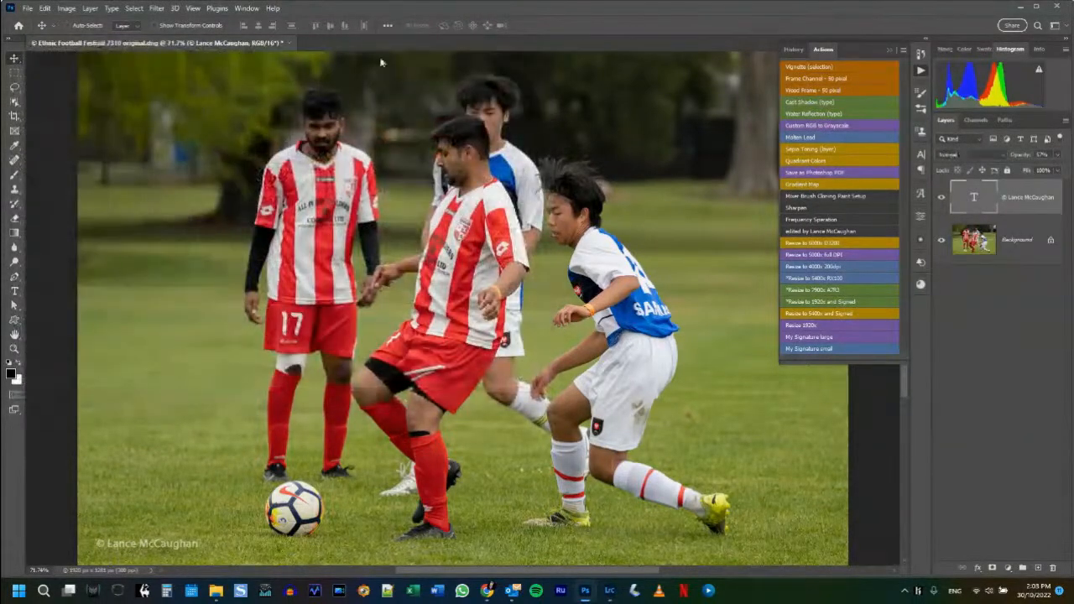
{"action": "left_click", "coordinate": [592, 146]}
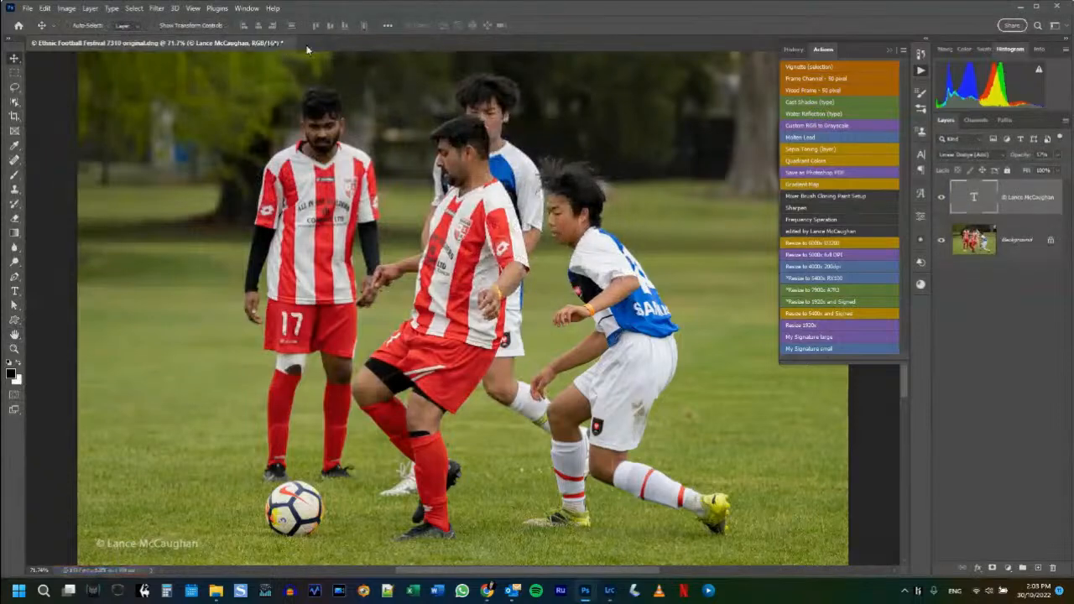
Close photo 7310 without saving, switch to Lightroom Classic and move originals 7310 and 7317 into the edited folder.
{"action": "left_click", "coordinate": [292, 43]}
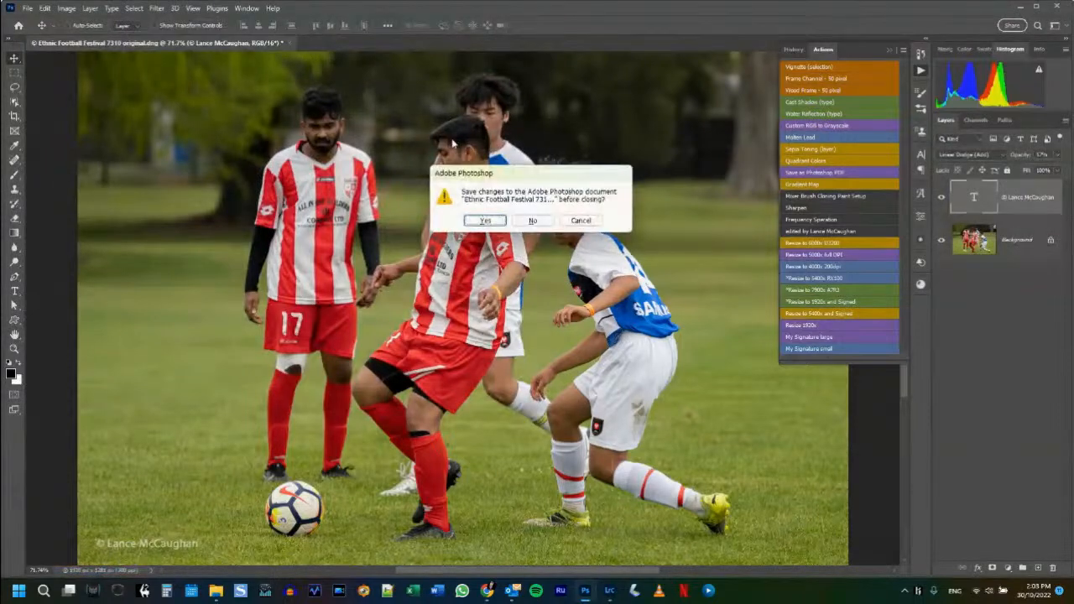
{"action": "left_click", "coordinate": [533, 219]}
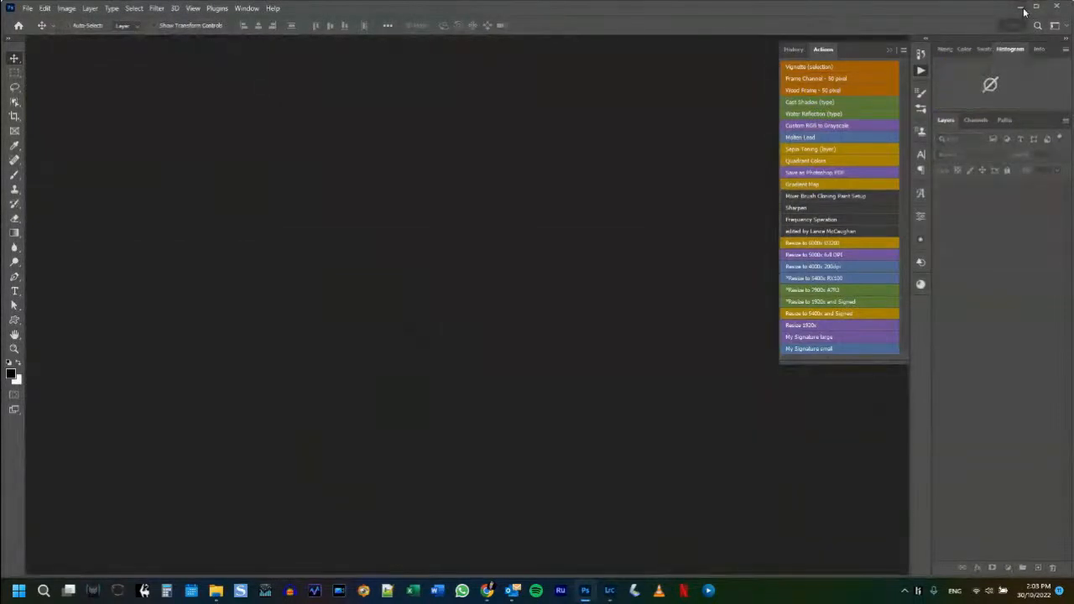
{"action": "left_click", "coordinate": [1021, 7]}
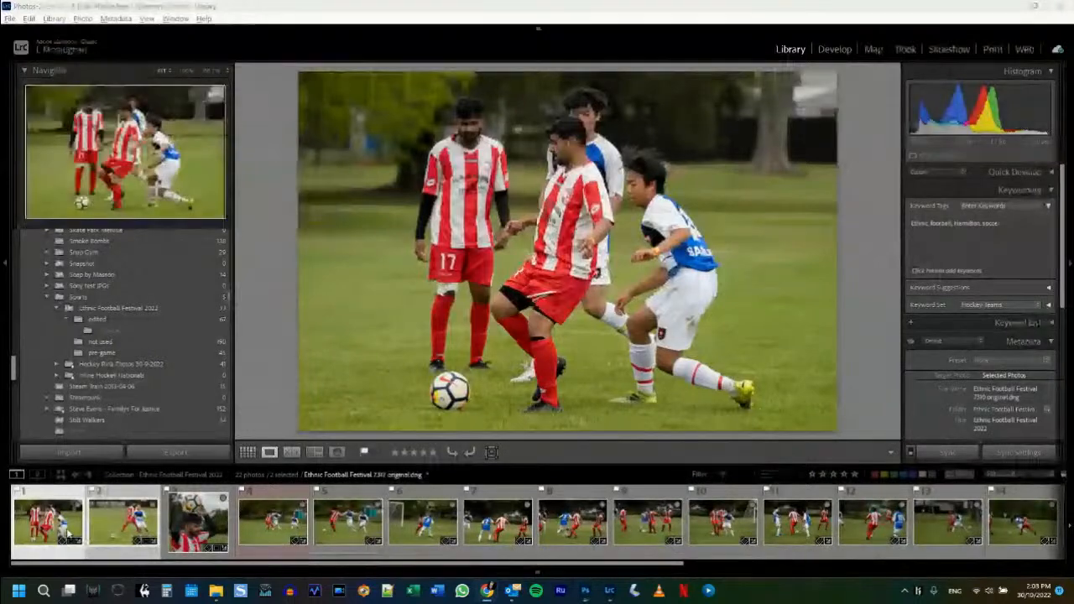
{"action": "left_click_drag", "start_coordinate": [48, 518], "coordinate": [111, 330]}
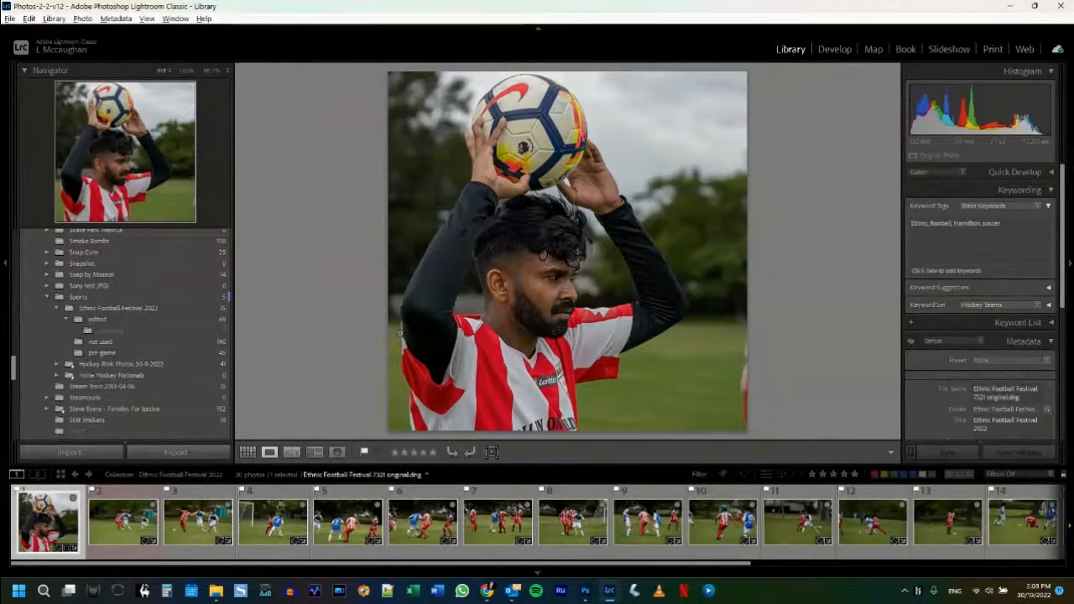
Open photo 7321 in Photoshop and marquee-select the red and white fragment on the photo's lower right edge.
{"action": "key", "text": "ctrl+e"}
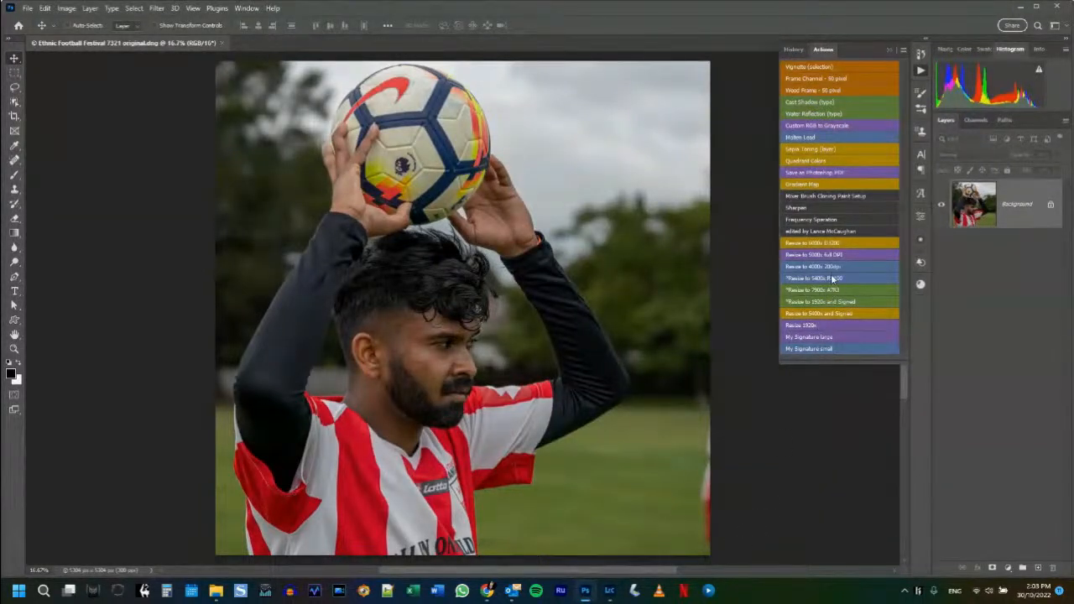
{"action": "left_click_drag", "start_coordinate": [713, 434], "coordinate": [695, 534]}
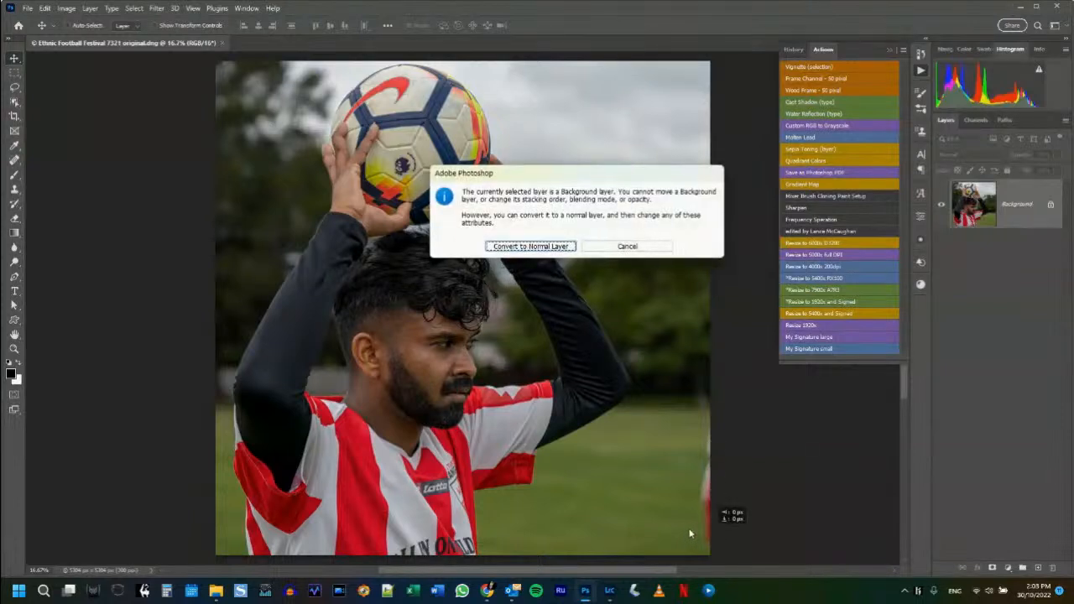
{"action": "left_click", "coordinate": [636, 249]}
{"action": "left_click", "coordinate": [15, 72]}
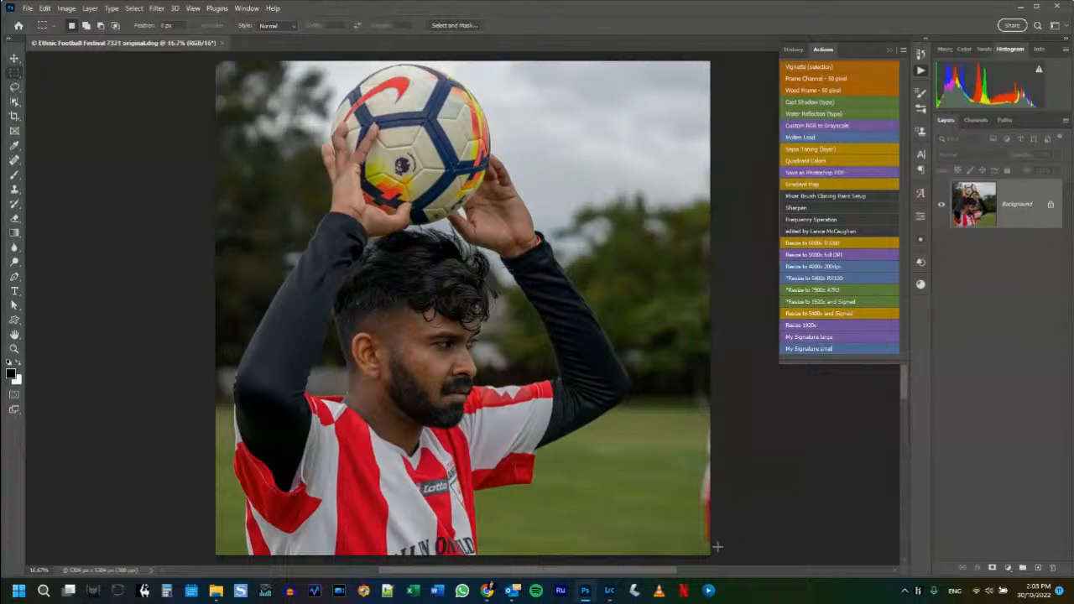
{"action": "left_click_drag", "start_coordinate": [717, 548], "coordinate": [690, 430]}
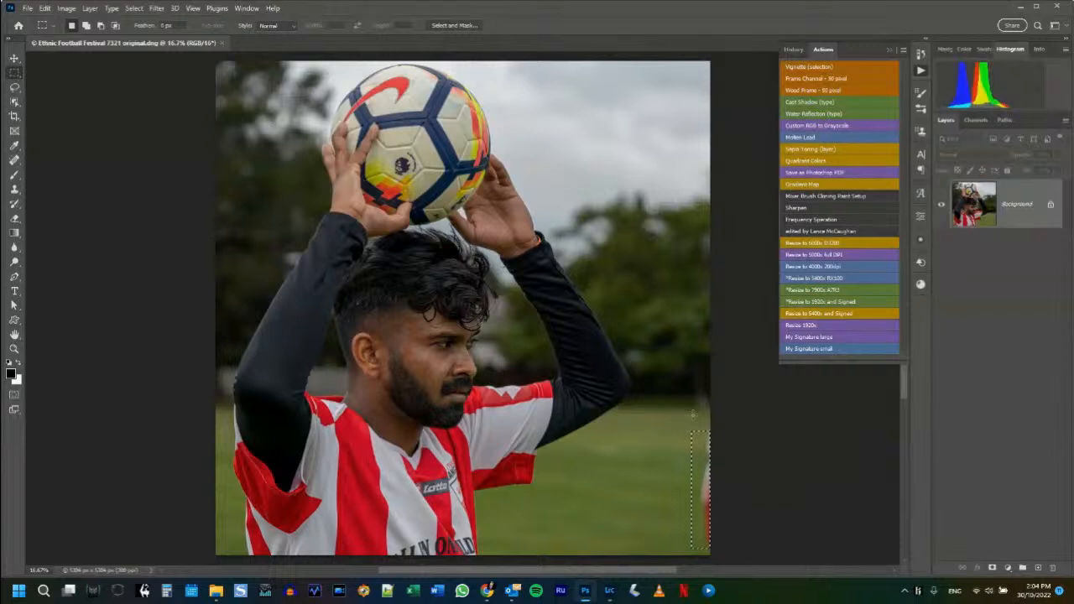
Subtract the surplus grass from the selection so that it fits closely around the red and white fragment.
{"action": "key", "text": "alt"}
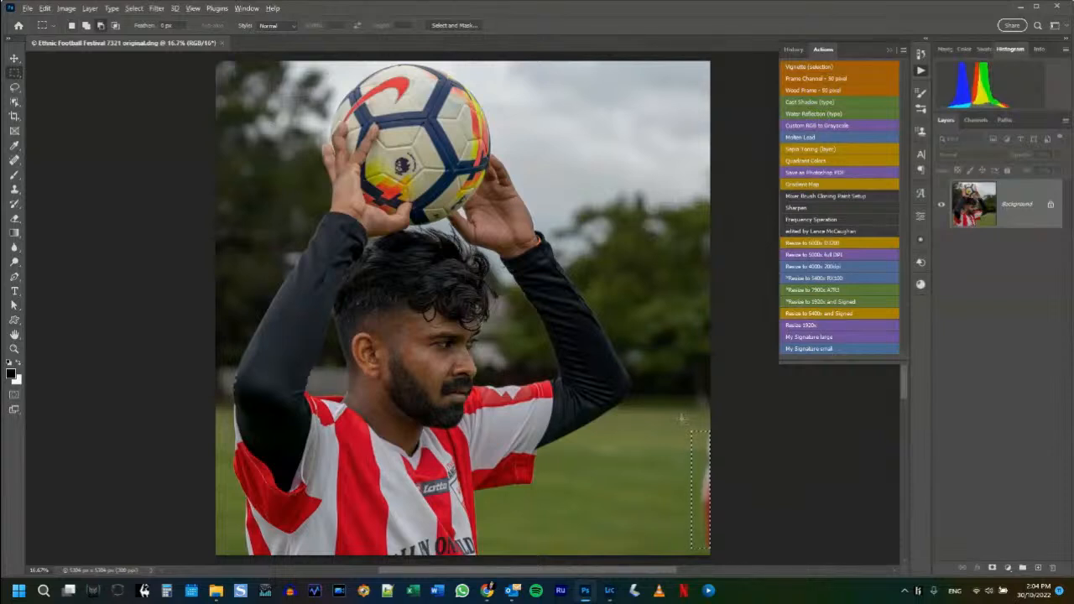
{"action": "left_click_drag", "start_coordinate": [682, 421], "coordinate": [686, 426]}
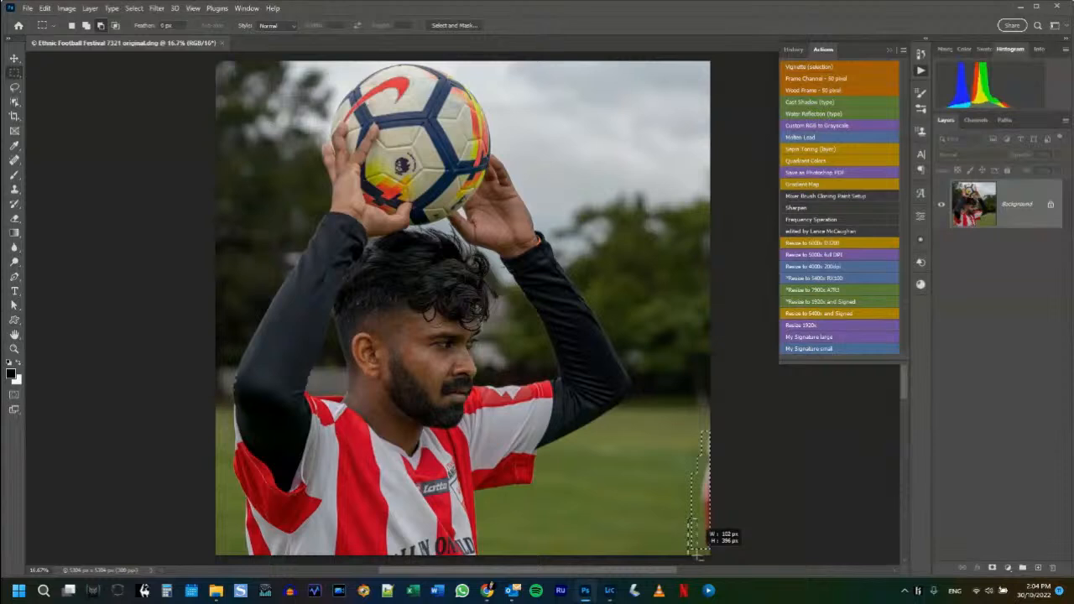
{"action": "left_click_drag", "start_coordinate": [696, 550], "coordinate": [697, 550]}
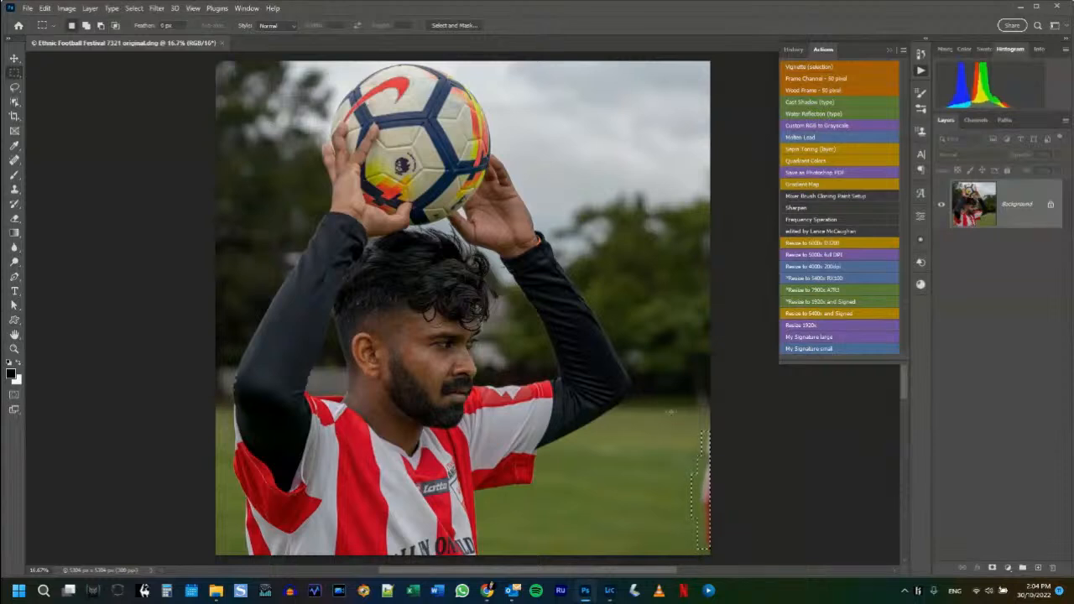
{"action": "right_click", "coordinate": [701, 502]}
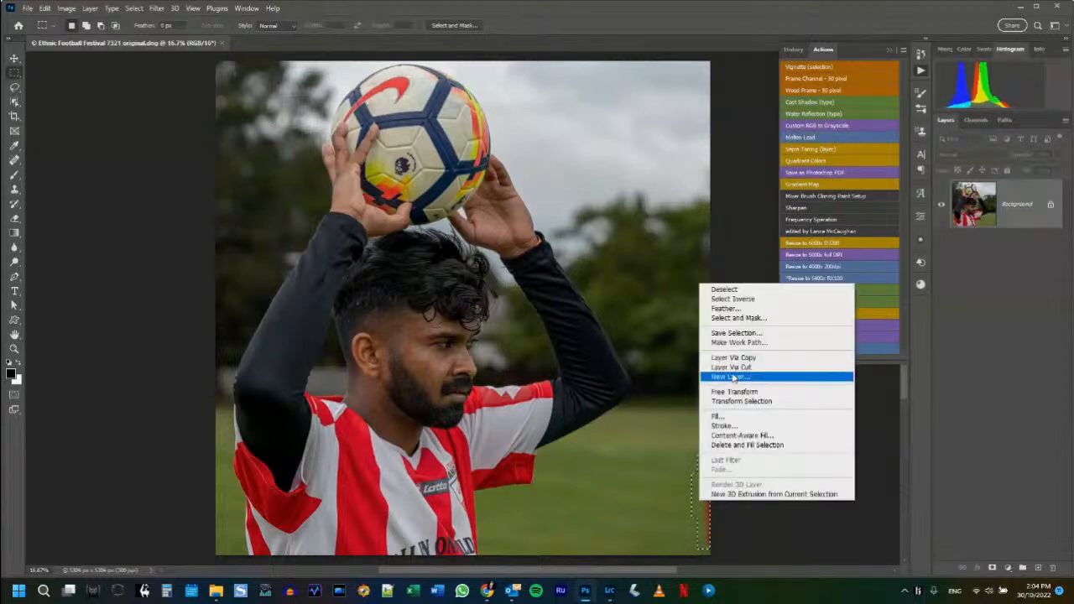
{"action": "left_click", "coordinate": [759, 437]}
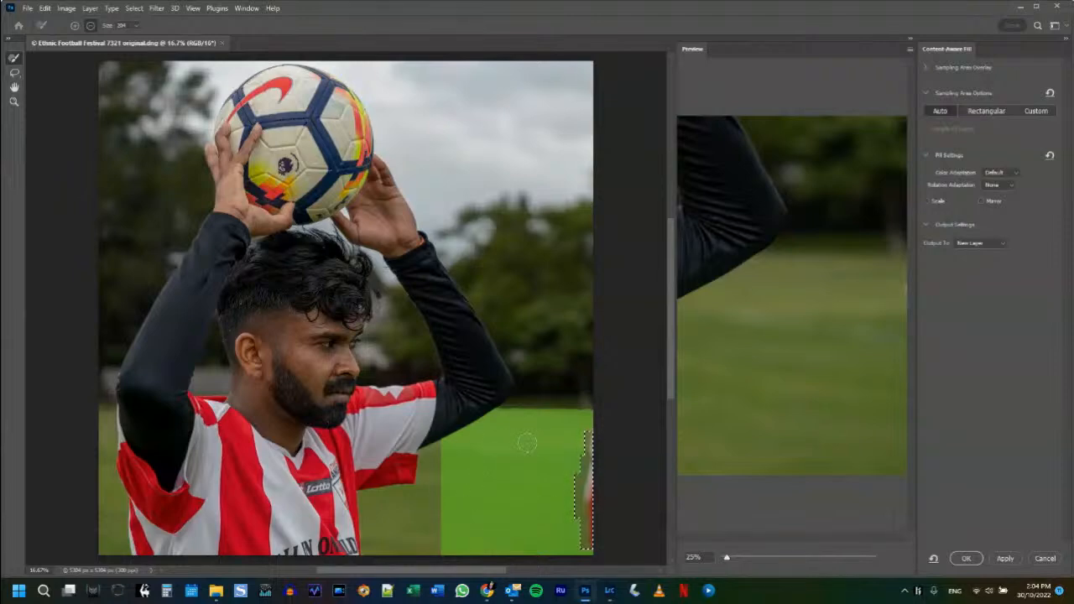
{"action": "left_click", "coordinate": [1045, 559]}
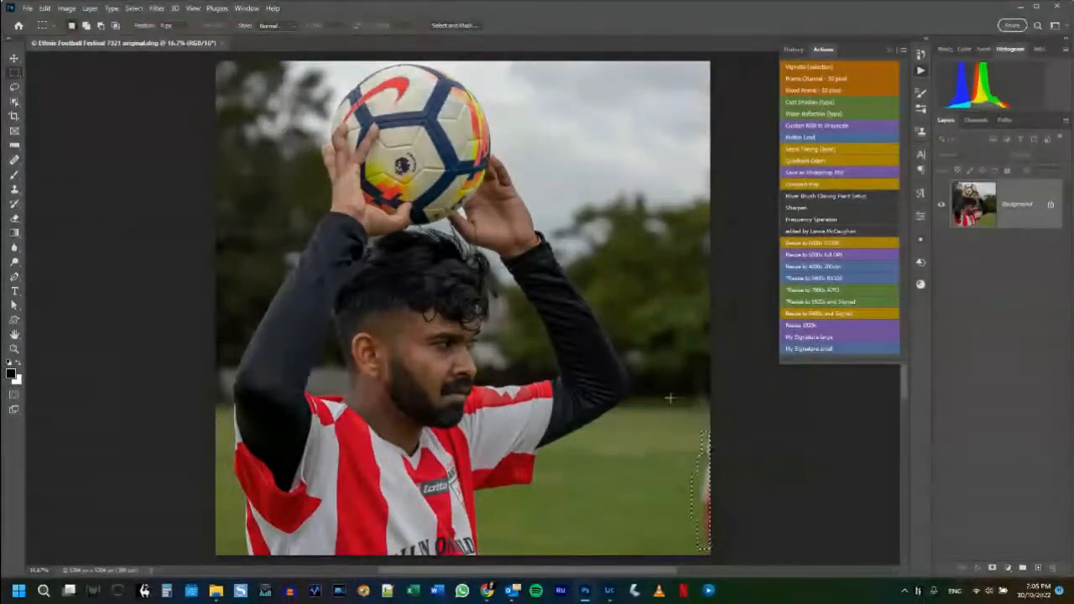
Remove the selected red and white fragment with Delete and Fill Selection, and do the same for a small leftover area on the photo's right edge.
{"action": "right_click", "coordinate": [706, 493]}
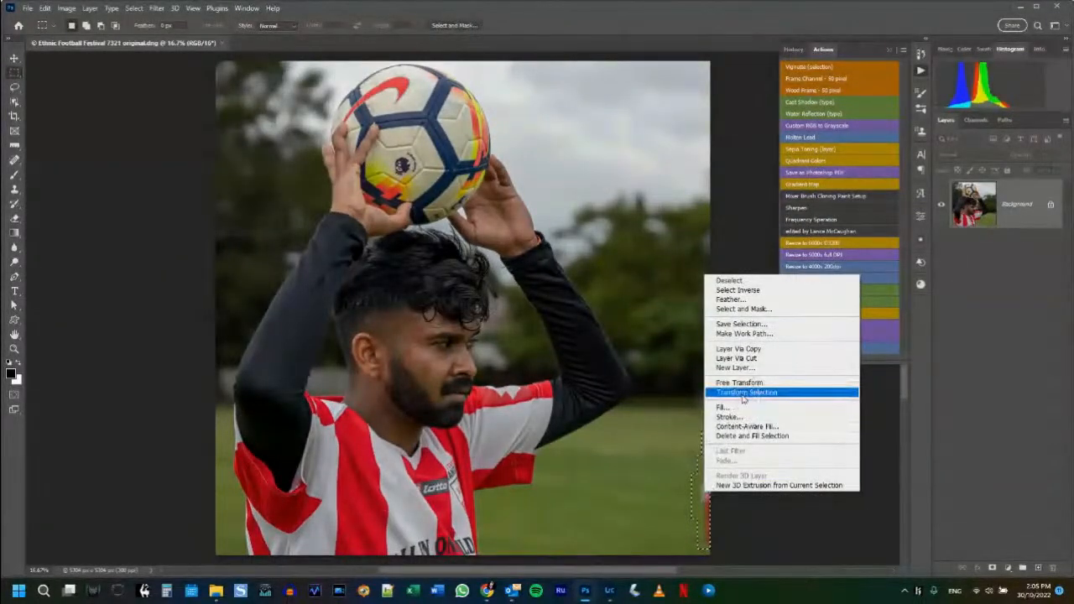
{"action": "left_click", "coordinate": [777, 437]}
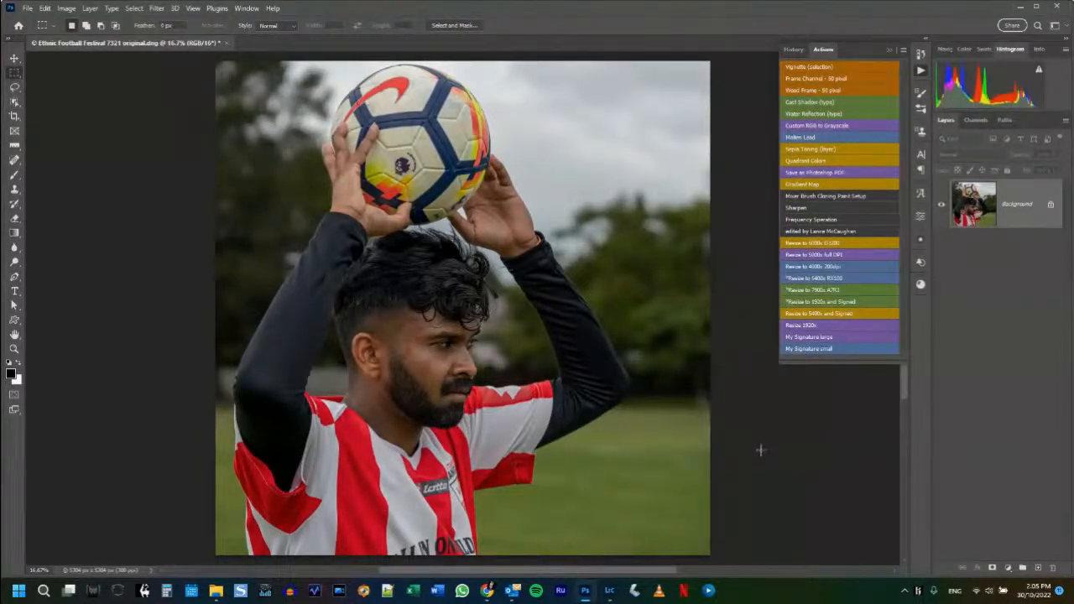
{"action": "key", "text": "ctrl+plus"}
{"action": "key", "text": "ctrl+plus"}
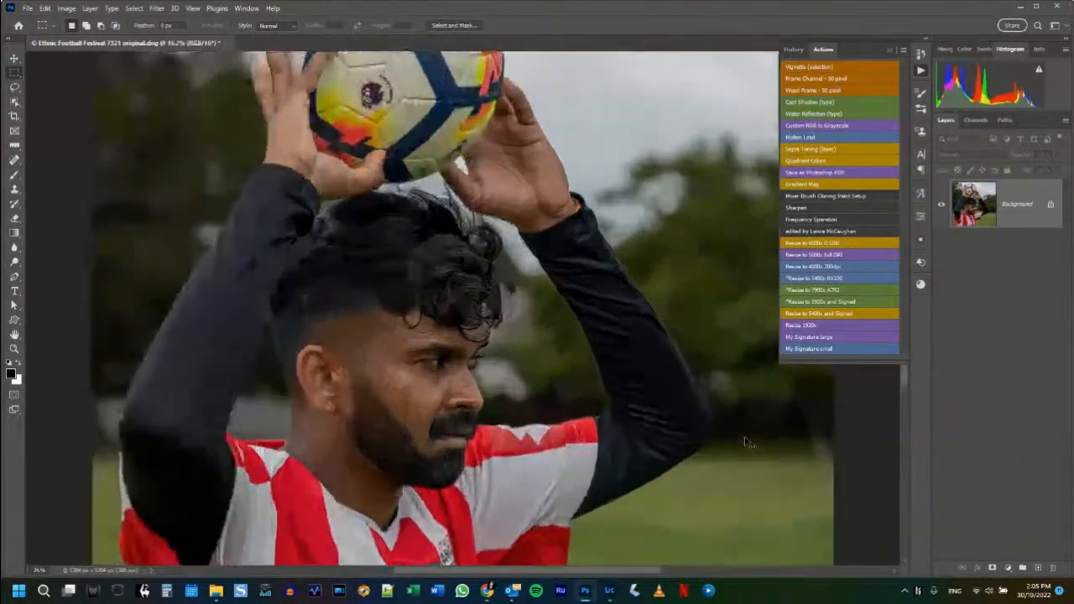
{"action": "left_click_drag", "start_coordinate": [674, 478], "coordinate": [346, 364]}
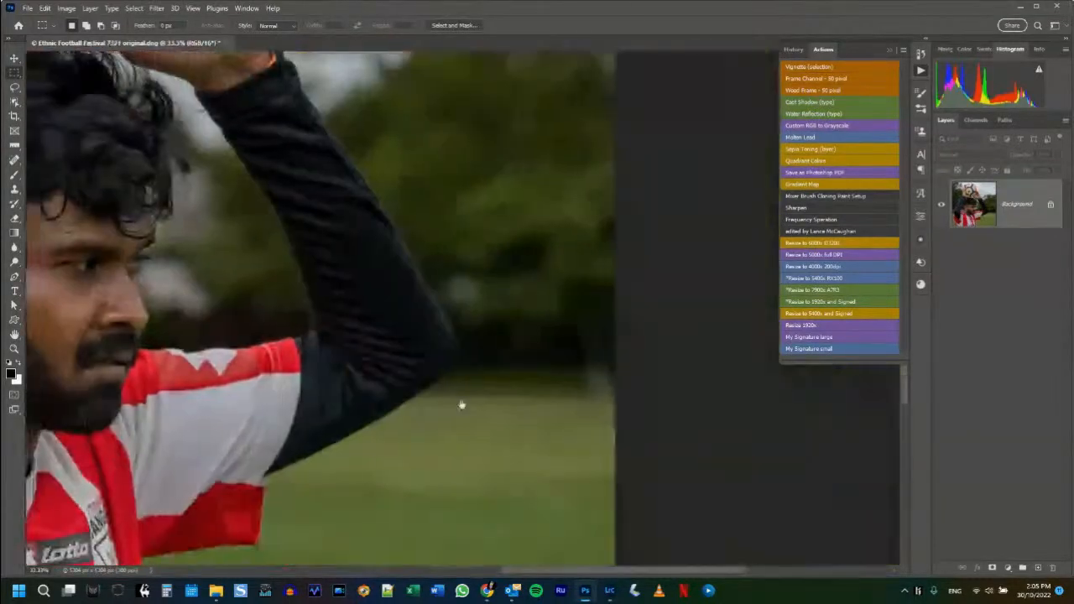
{"action": "left_click_drag", "start_coordinate": [641, 451], "coordinate": [623, 421]}
{"action": "right_click", "coordinate": [632, 451]}
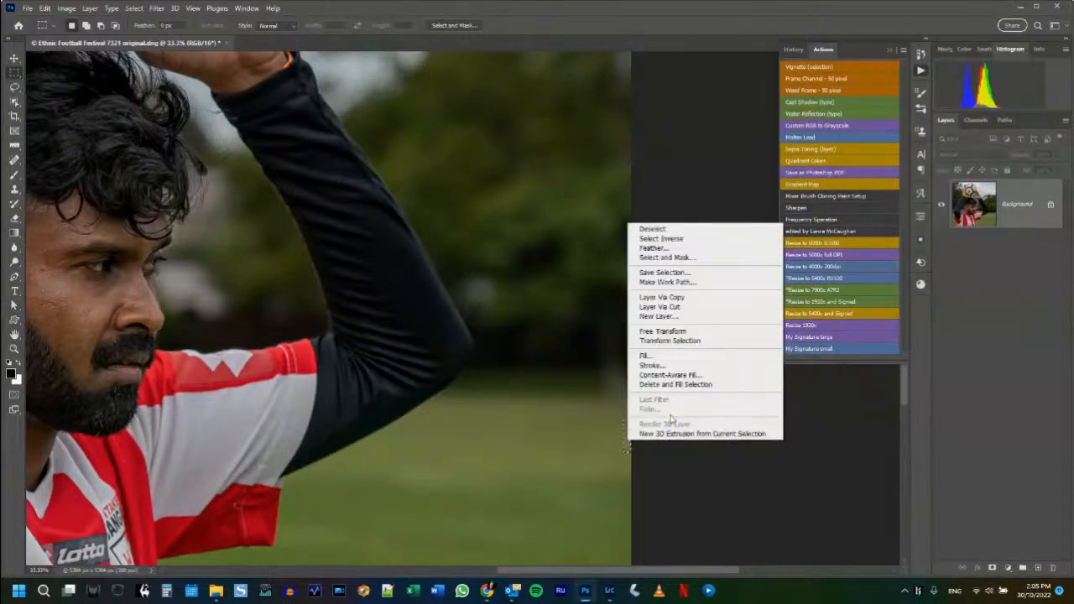
{"action": "left_click", "coordinate": [678, 390]}
{"action": "key", "text": "ctrl+d"}
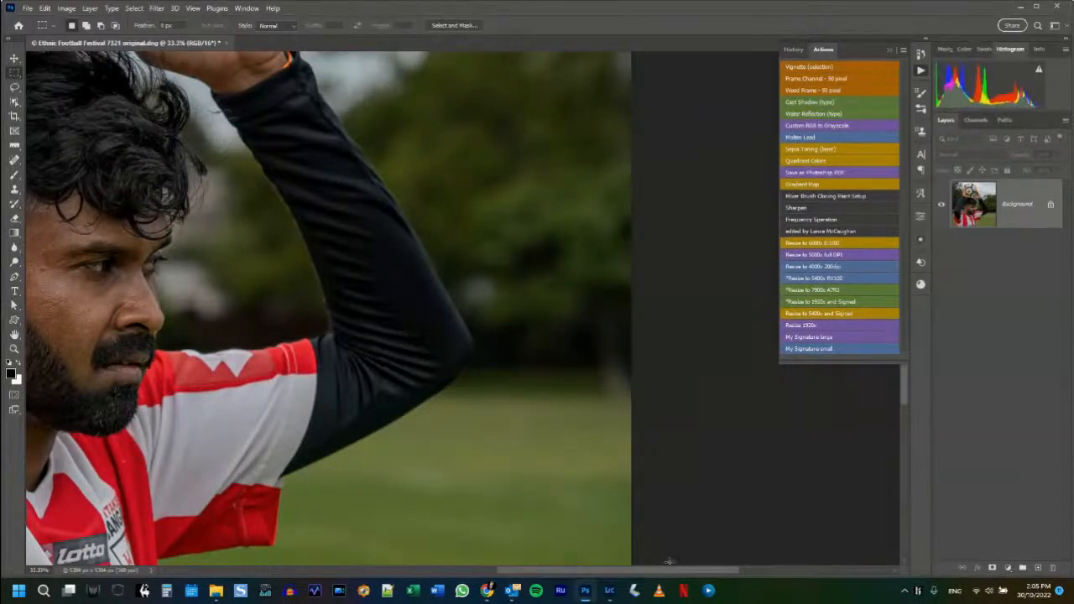
Run the "*Resize to 7900x A7R2" action and save a JPEG copy named "Ethnic Football Festival 7321 full size" in the edited folder.
{"action": "key", "text": "ctrl+0"}
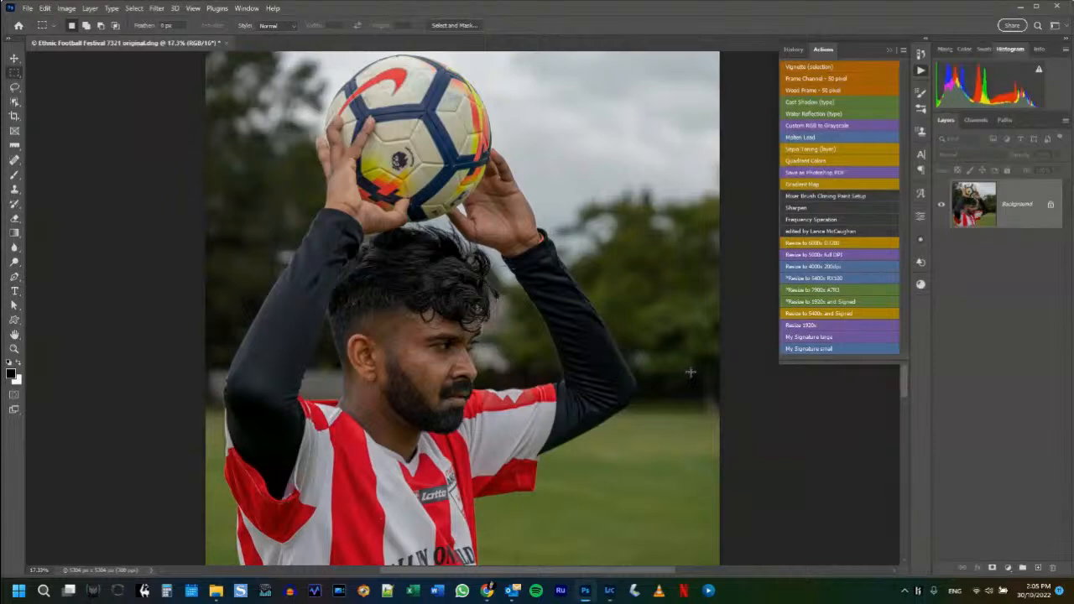
{"action": "left_click", "coordinate": [817, 291]}
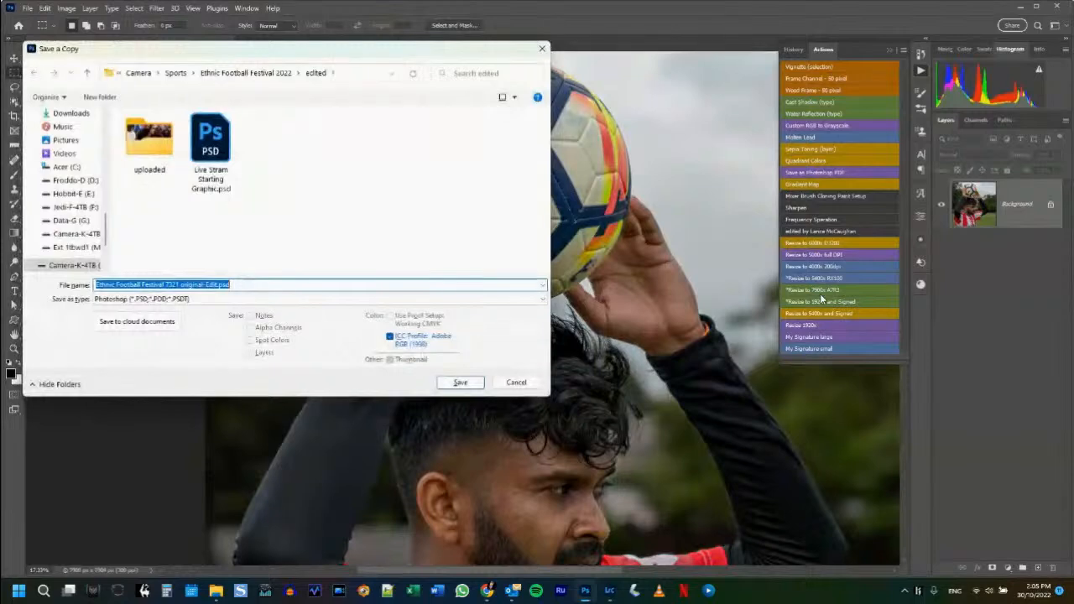
{"action": "key", "text": "End"}
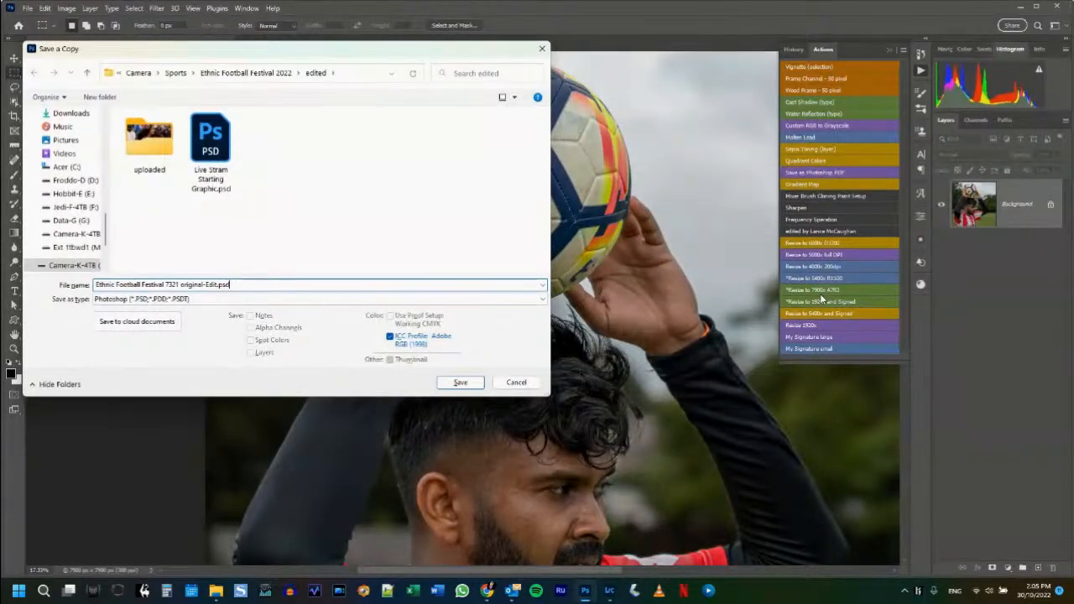
{"action": "key", "text": "ctrl+shift+Left"}
{"action": "key", "text": "ctrl+shift+Left"}
{"action": "key", "text": "ctrl+shift+Left"}
{"action": "type", "text": "fu"}
{"action": "left_click", "coordinate": [125, 298]}
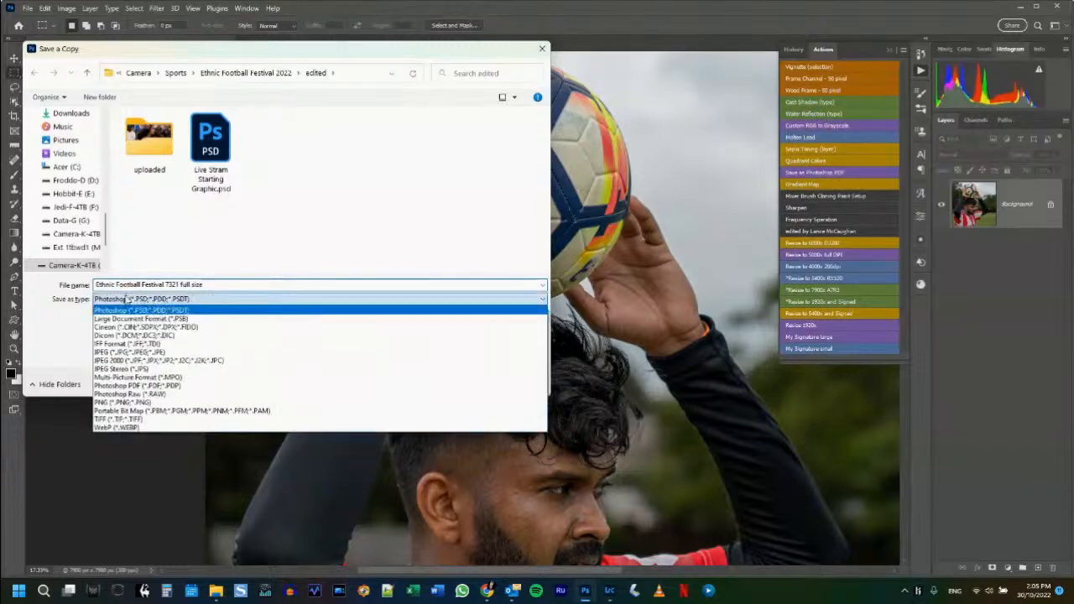
{"action": "left_click", "coordinate": [126, 352]}
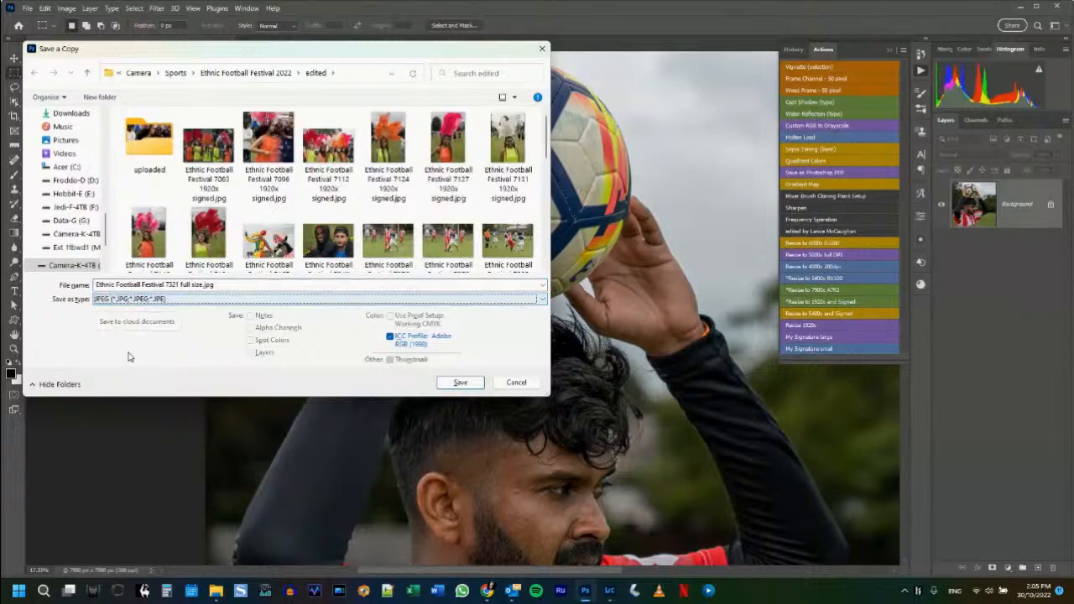
{"action": "left_click", "coordinate": [461, 382]}
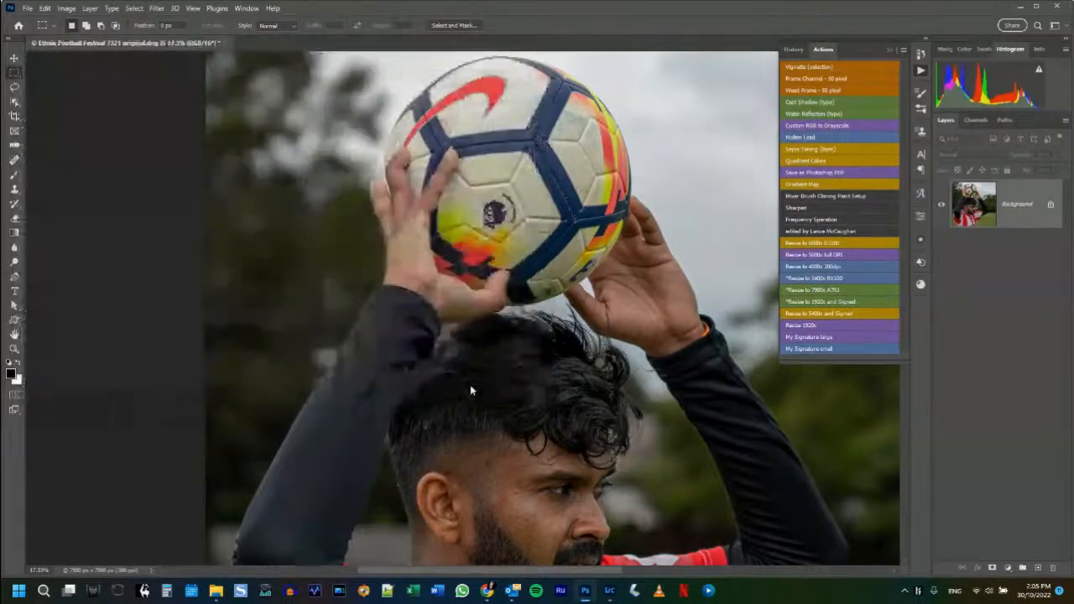
{"action": "left_click", "coordinate": [598, 148]}
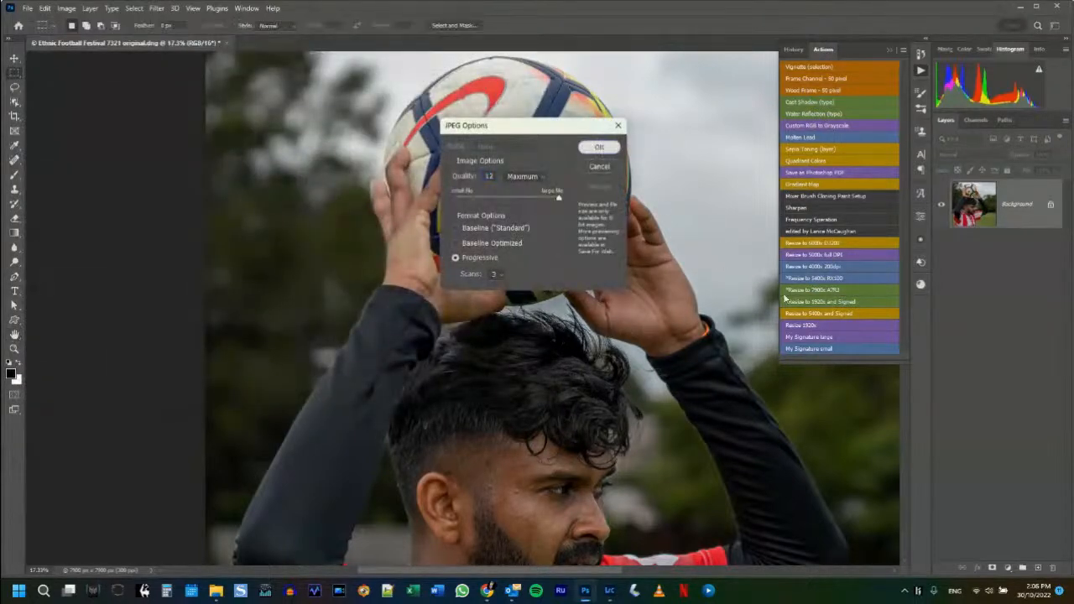
Run the "*Resize to 1920x and Signed" action and enlarge the signature text to about 145%.
{"action": "left_click", "coordinate": [814, 302]}
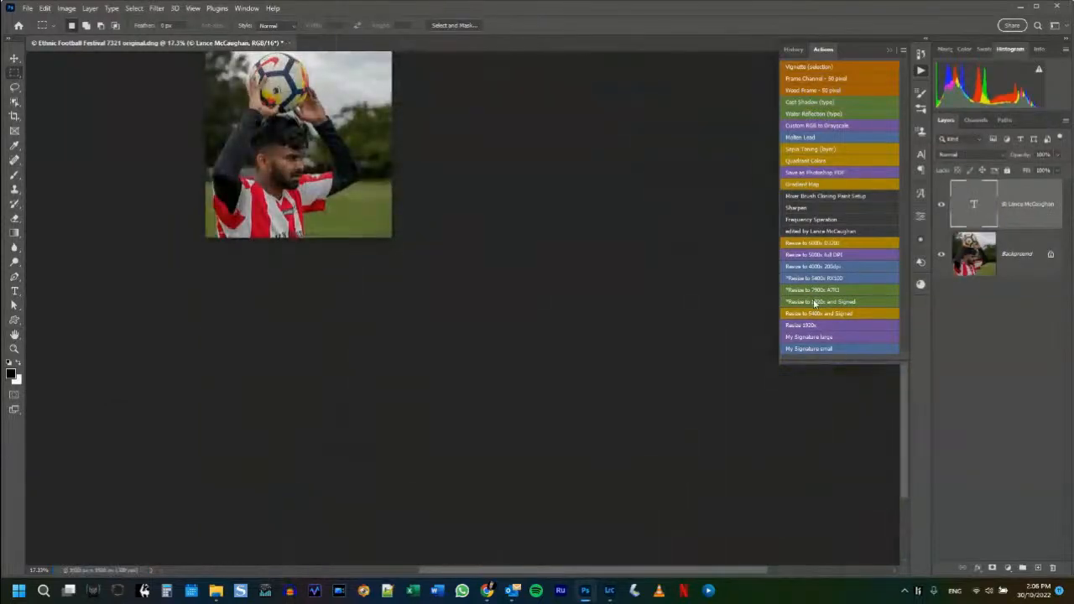
{"action": "key", "text": "ctrl+0"}
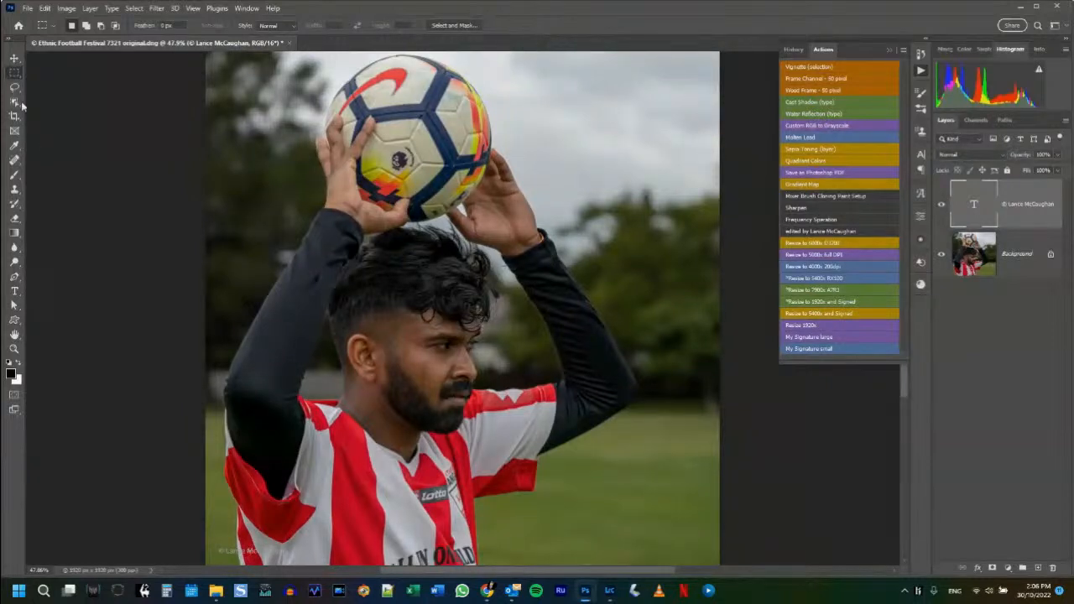
{"action": "left_click", "coordinate": [14, 60]}
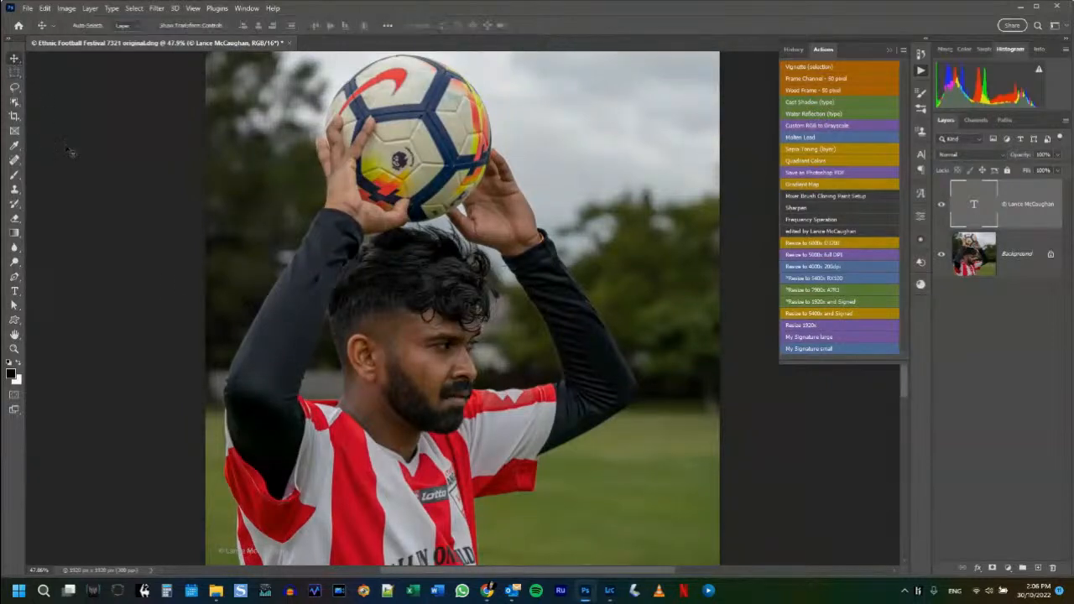
{"action": "left_click", "coordinate": [256, 556]}
{"action": "key", "text": "ctrl+t"}
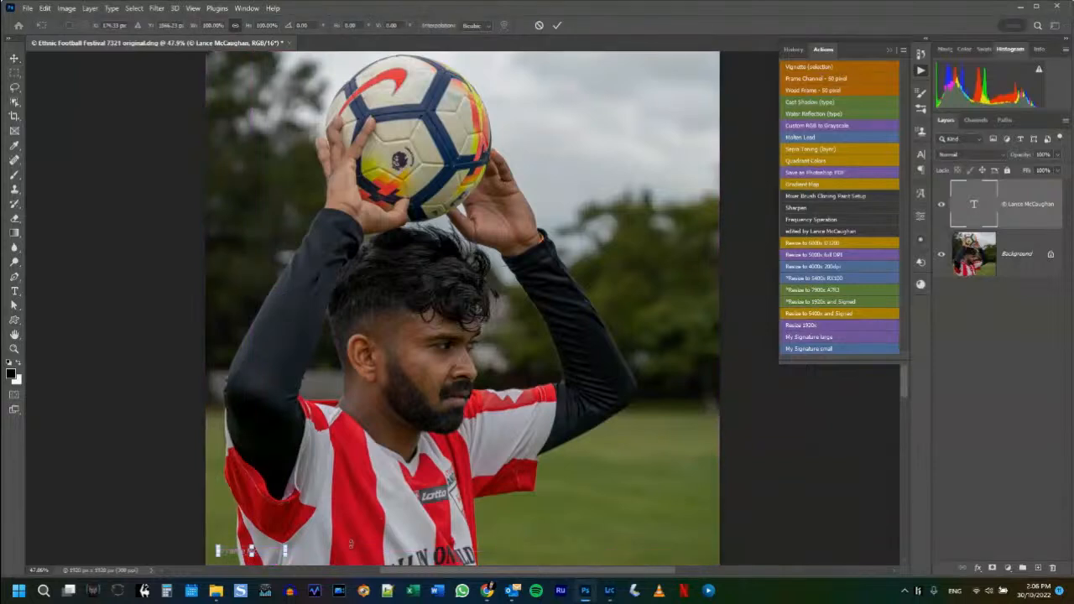
{"action": "left_click_drag", "start_coordinate": [286, 547], "coordinate": [317, 528]}
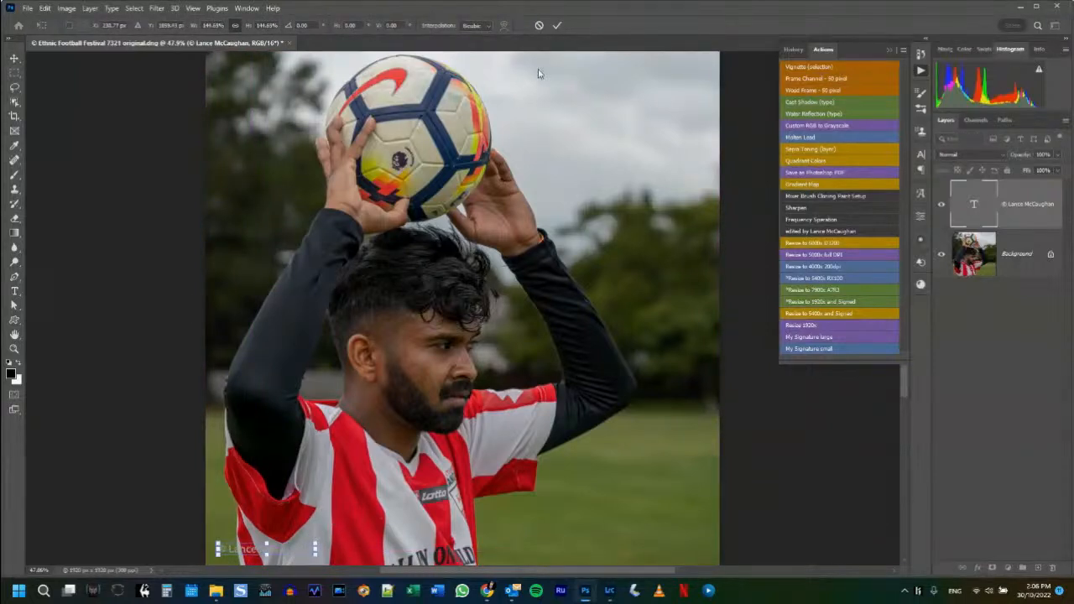
{"action": "left_click", "coordinate": [556, 24]}
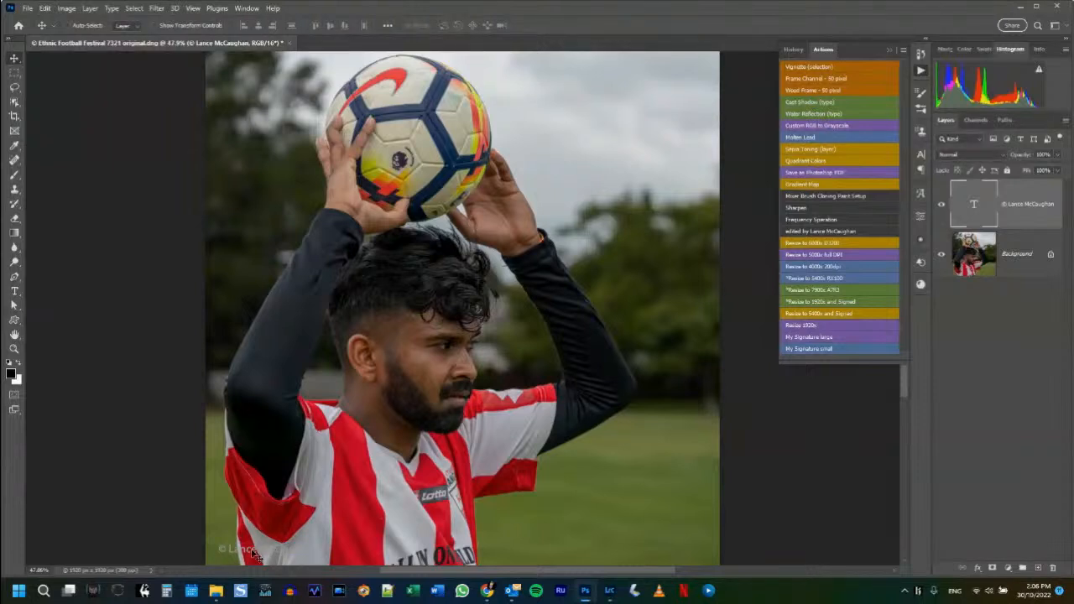
Move the signature onto the grass in the photo's lower right corner and lower its layer opacity to about 70%.
{"action": "left_click_drag", "start_coordinate": [254, 553], "coordinate": [643, 414]}
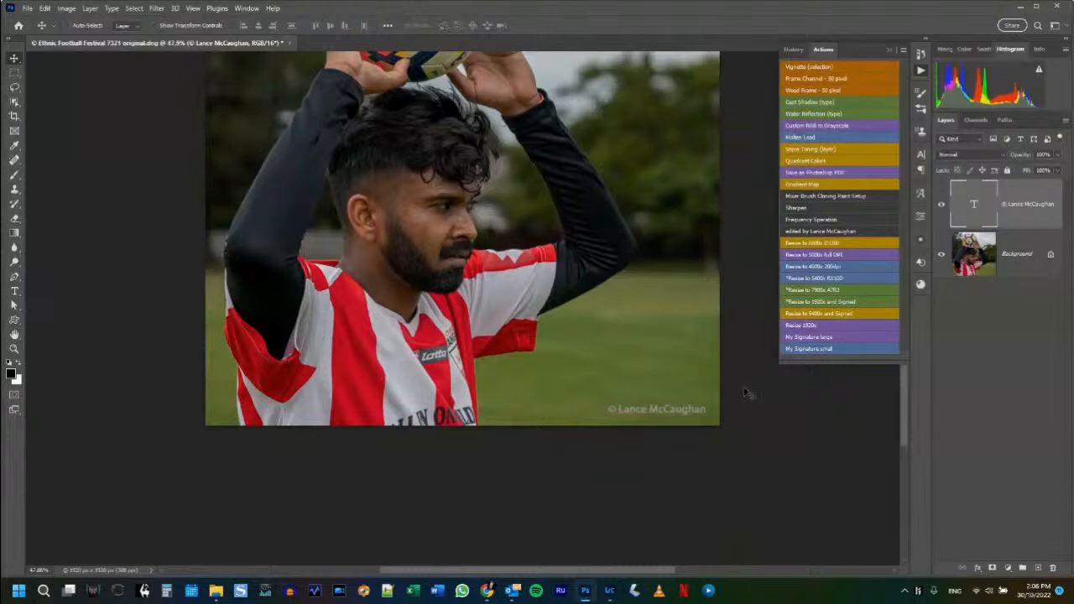
{"action": "left_click_drag", "start_coordinate": [1021, 157], "coordinate": [1004, 163]}
Save a JPEG copy of the signed photo named "Ethnic Football Festival 7321 1920x signed" in the edited folder.
{"action": "key", "text": "ctrl+alt+s"}
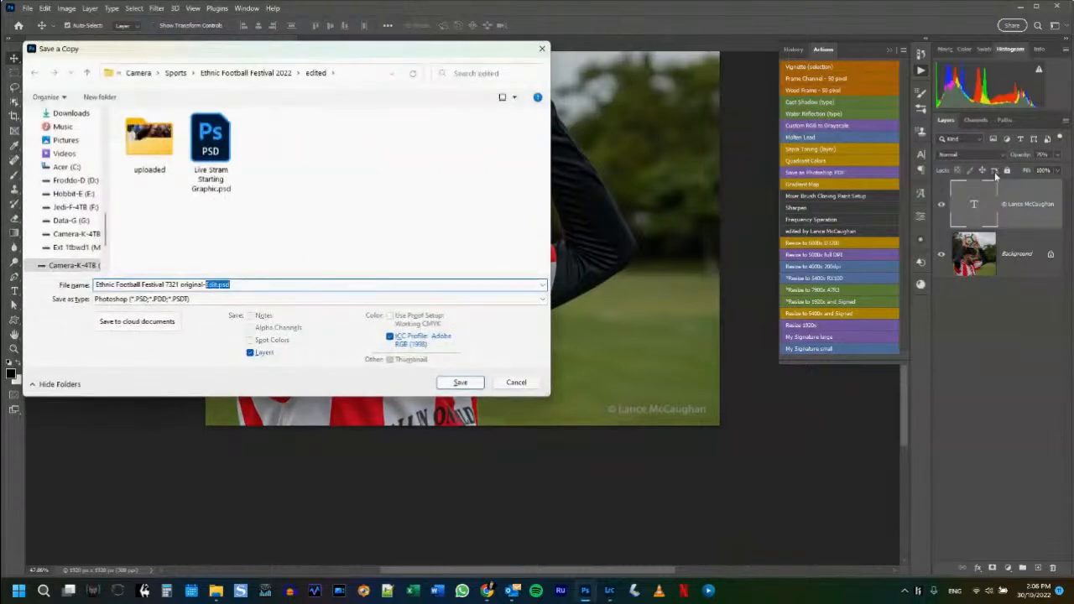
{"action": "key", "text": "ctrl+shift+Left"}
{"action": "type", "text": "193"}
{"action": "left_click", "coordinate": [195, 302]}
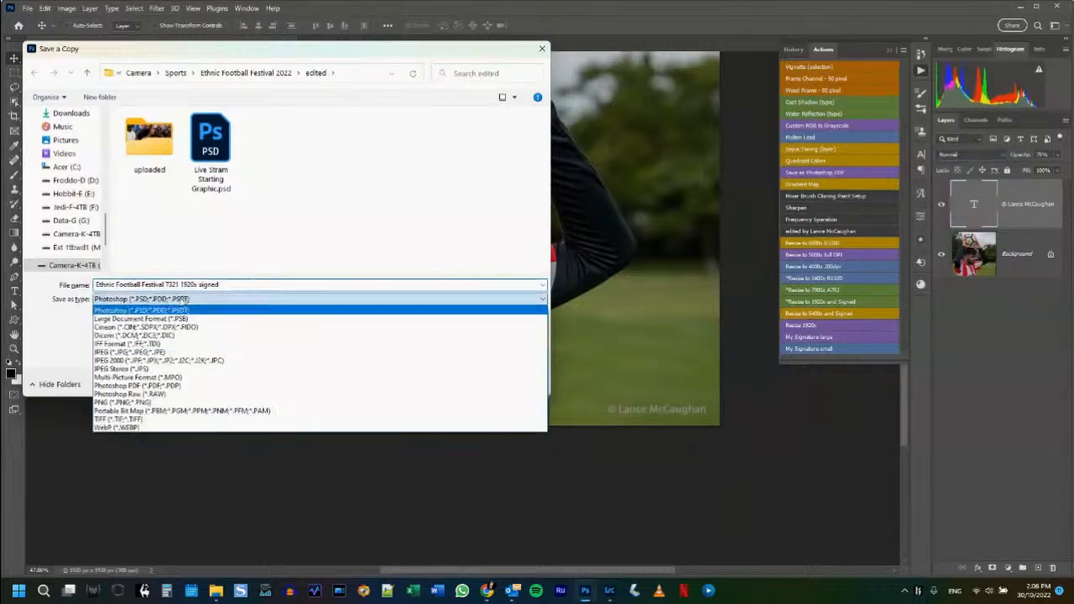
{"action": "left_click", "coordinate": [140, 352]}
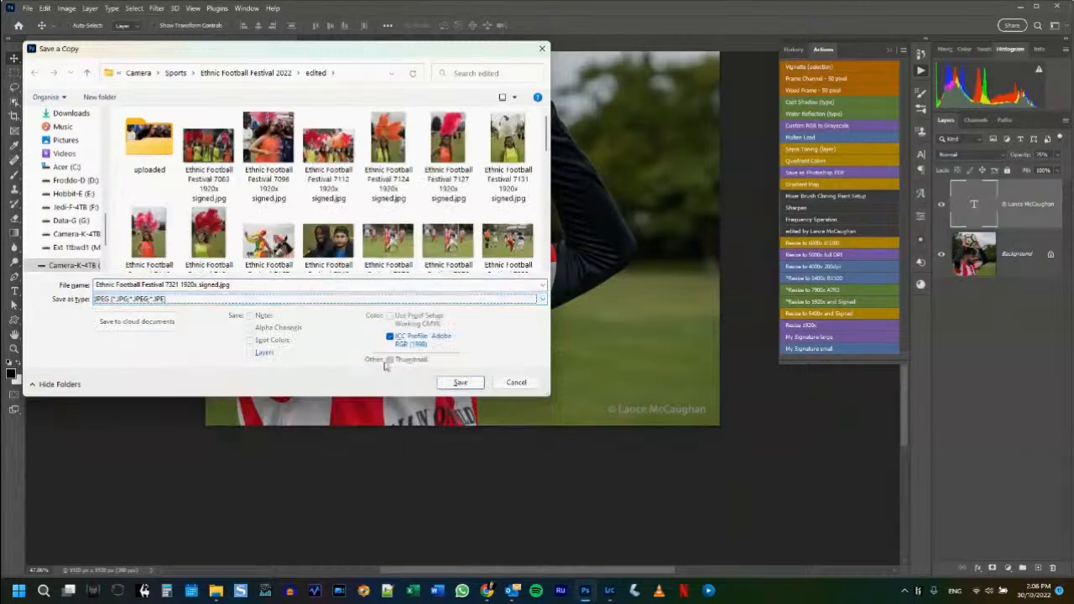
{"action": "left_click", "coordinate": [461, 383]}
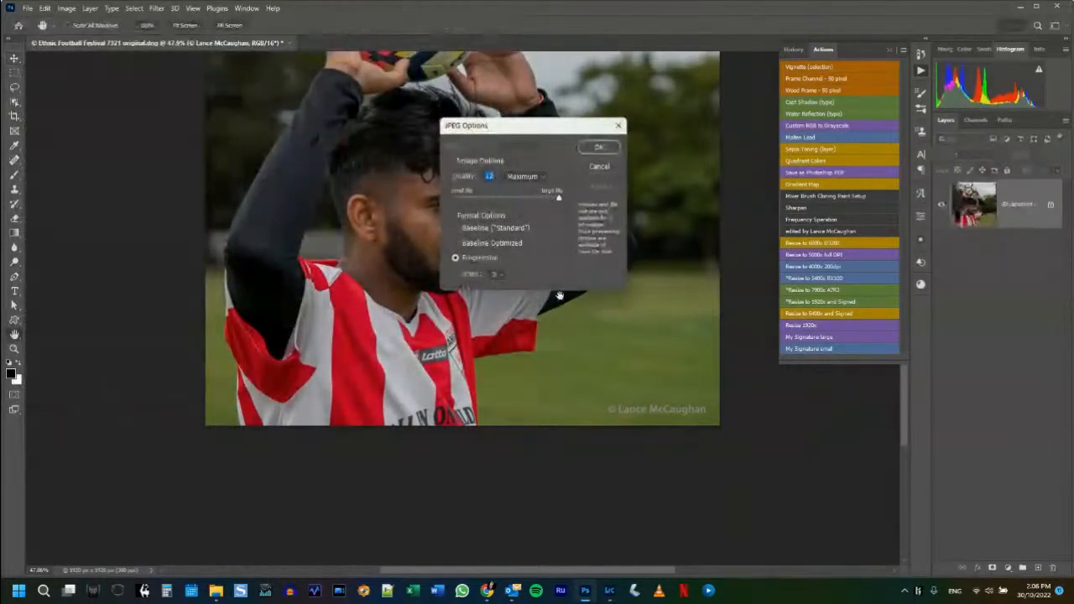
{"action": "left_click", "coordinate": [598, 148]}
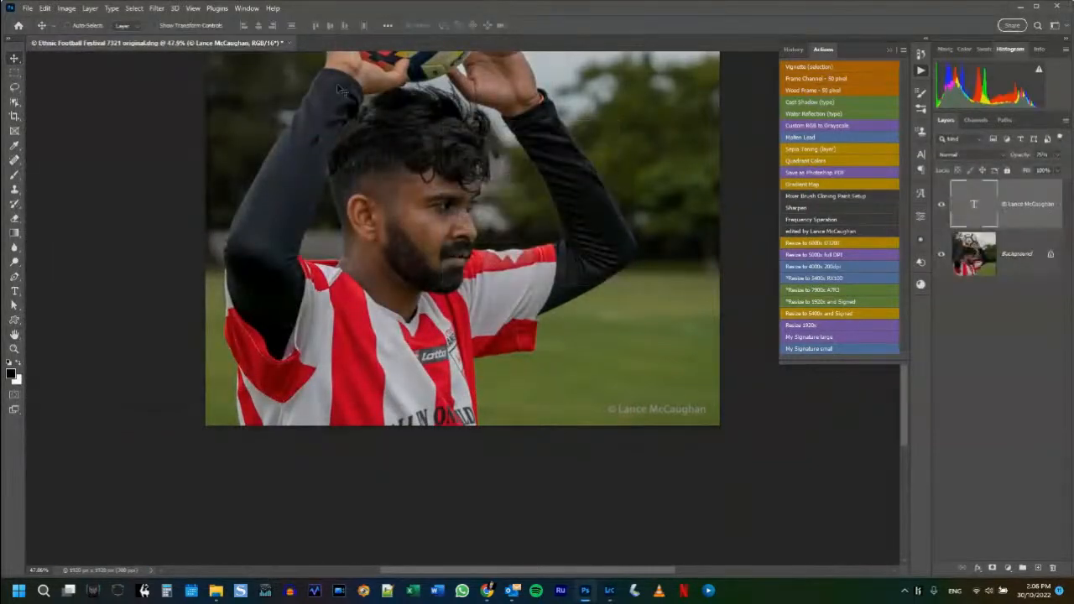
Close photo 7321 without saving, return to Lightroom Classic and move original 7321 into the edited folder.
{"action": "left_click", "coordinate": [290, 42]}
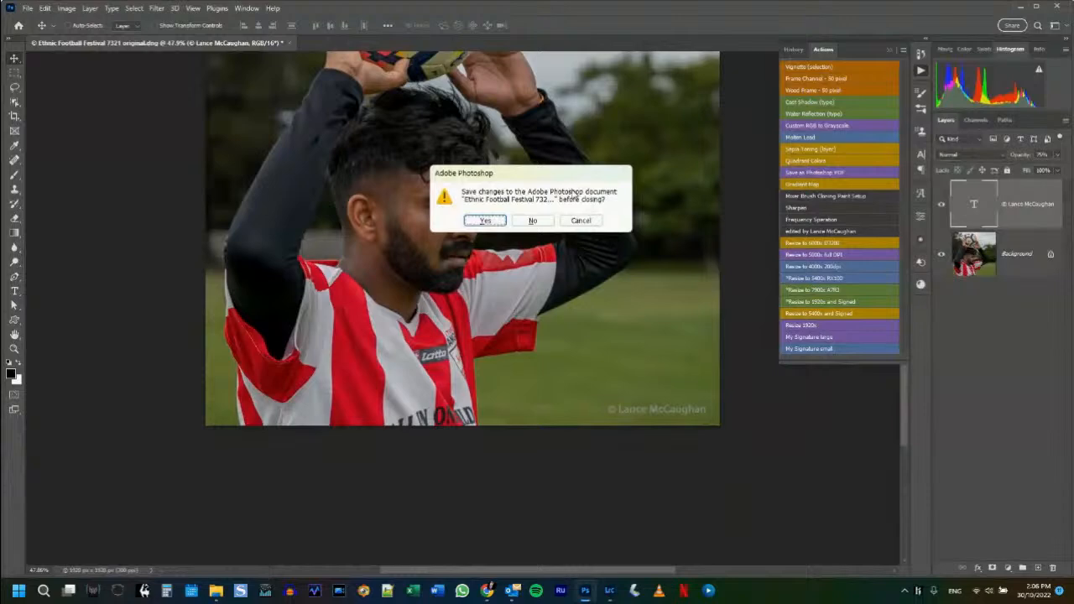
{"action": "left_click", "coordinate": [532, 220]}
{"action": "left_click", "coordinate": [1021, 8]}
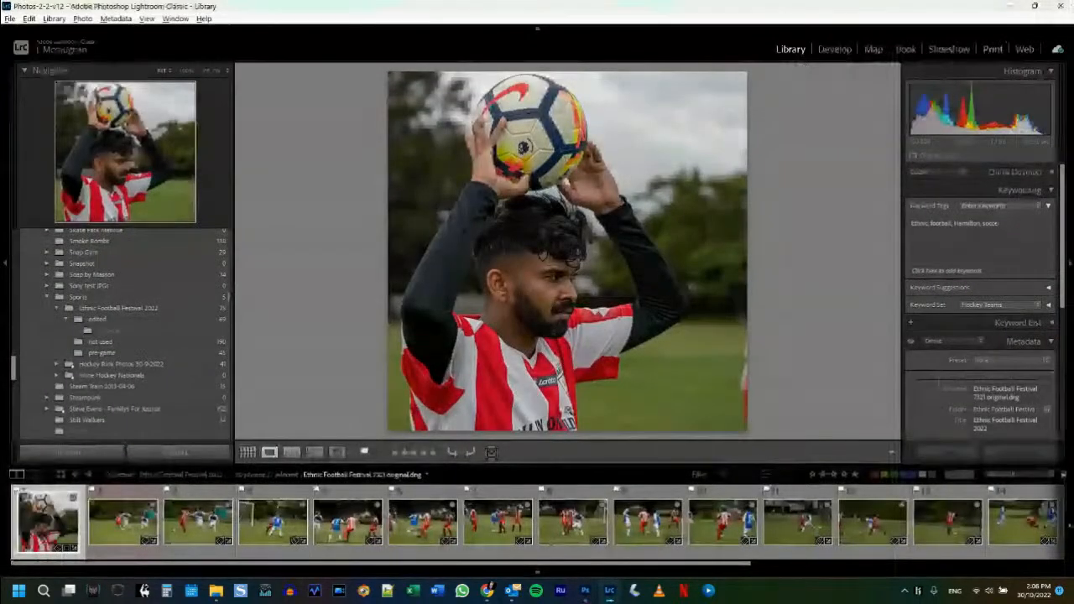
{"action": "left_click_drag", "start_coordinate": [57, 524], "coordinate": [126, 323]}
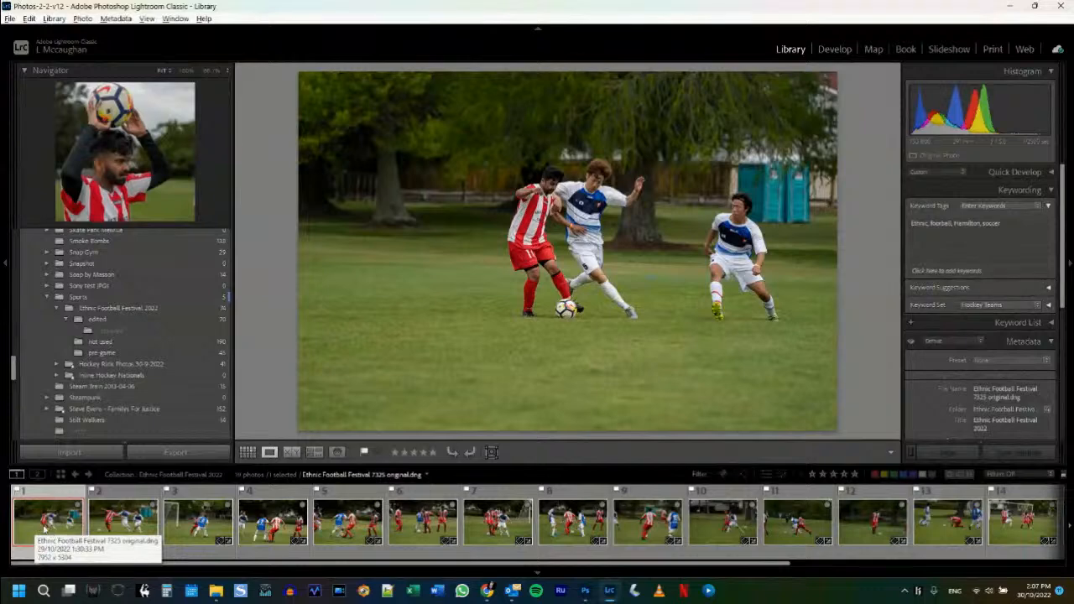
Remove the red color label from photo 7325 by setting its color label to None.
{"action": "right_click", "coordinate": [48, 533]}
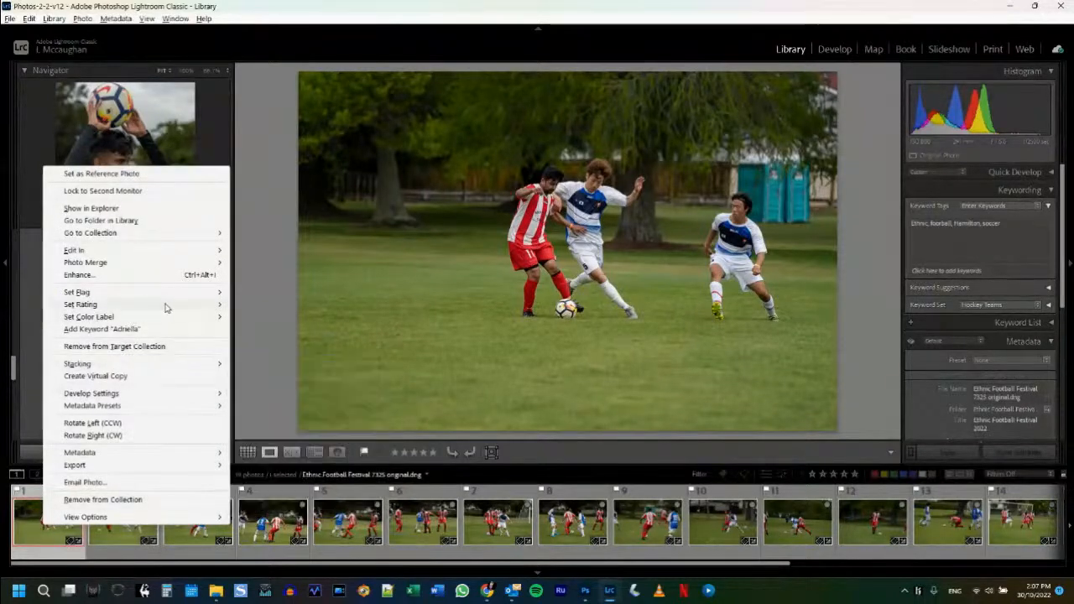
{"action": "mouse_move", "coordinate": [153, 293]}
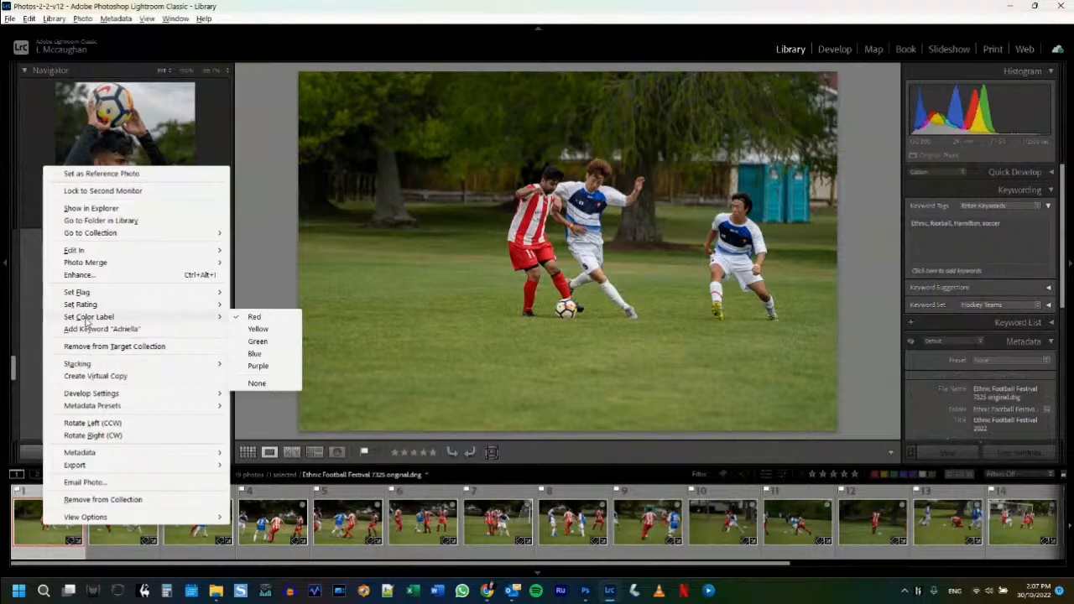
{"action": "right_click", "coordinate": [25, 528]}
{"action": "mouse_move", "coordinate": [75, 319]}
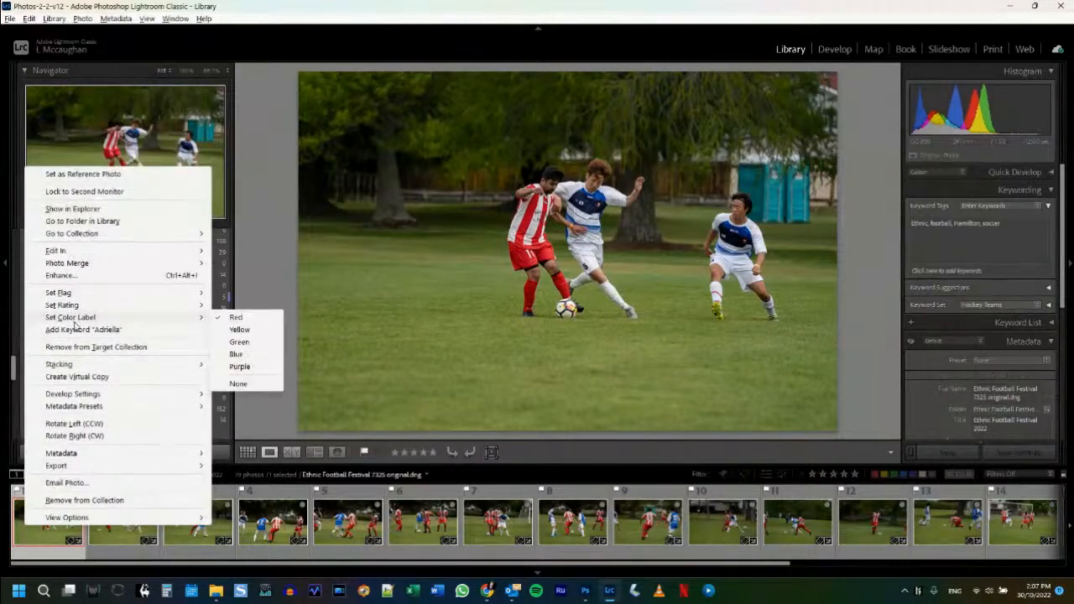
{"action": "left_click", "coordinate": [240, 384]}
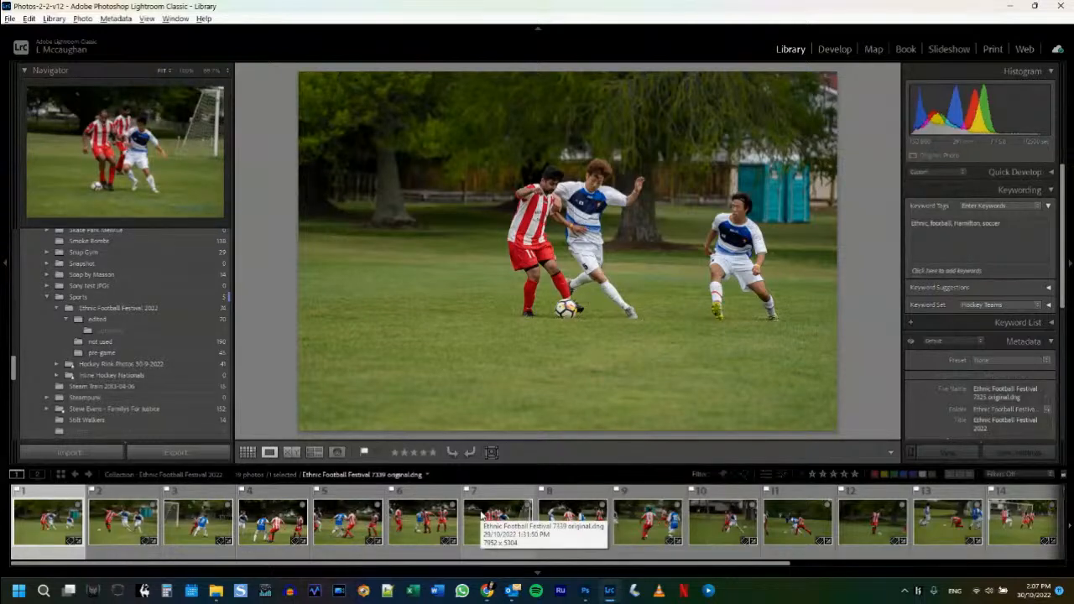
{"action": "left_click", "coordinate": [489, 590]}
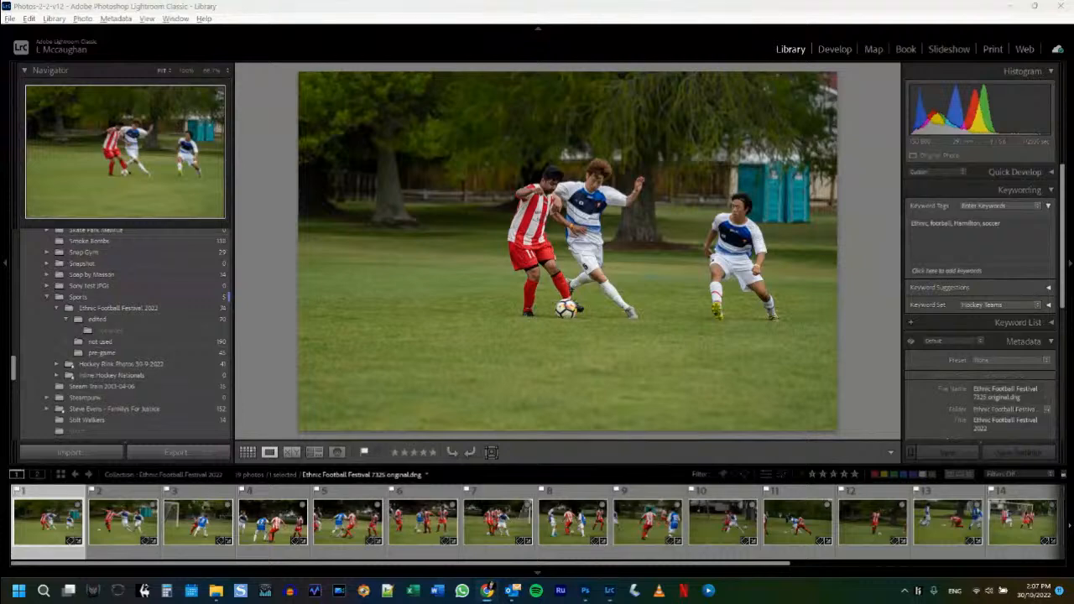